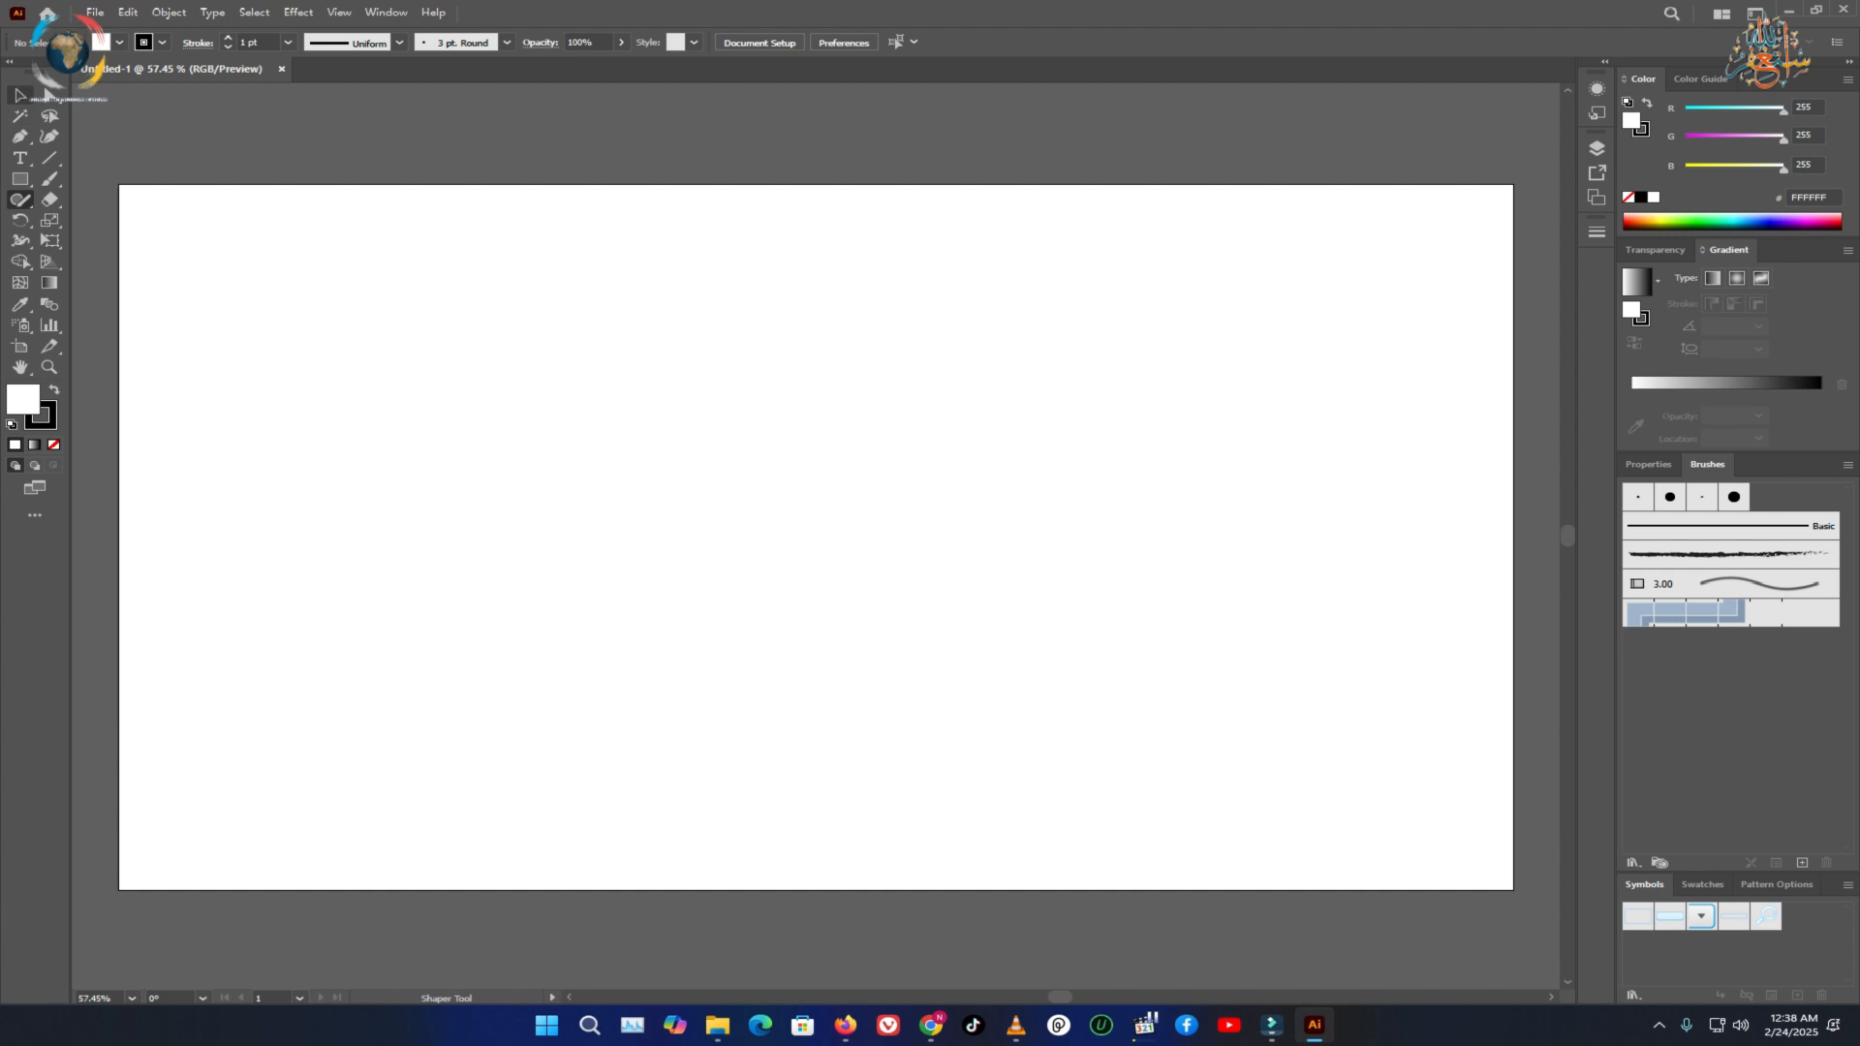
Draw a 120 pt square near the artboard's upper-left corner and give it a 5 pt stroke.
key("m")
left_click_drag(203, 268, 292, 348)
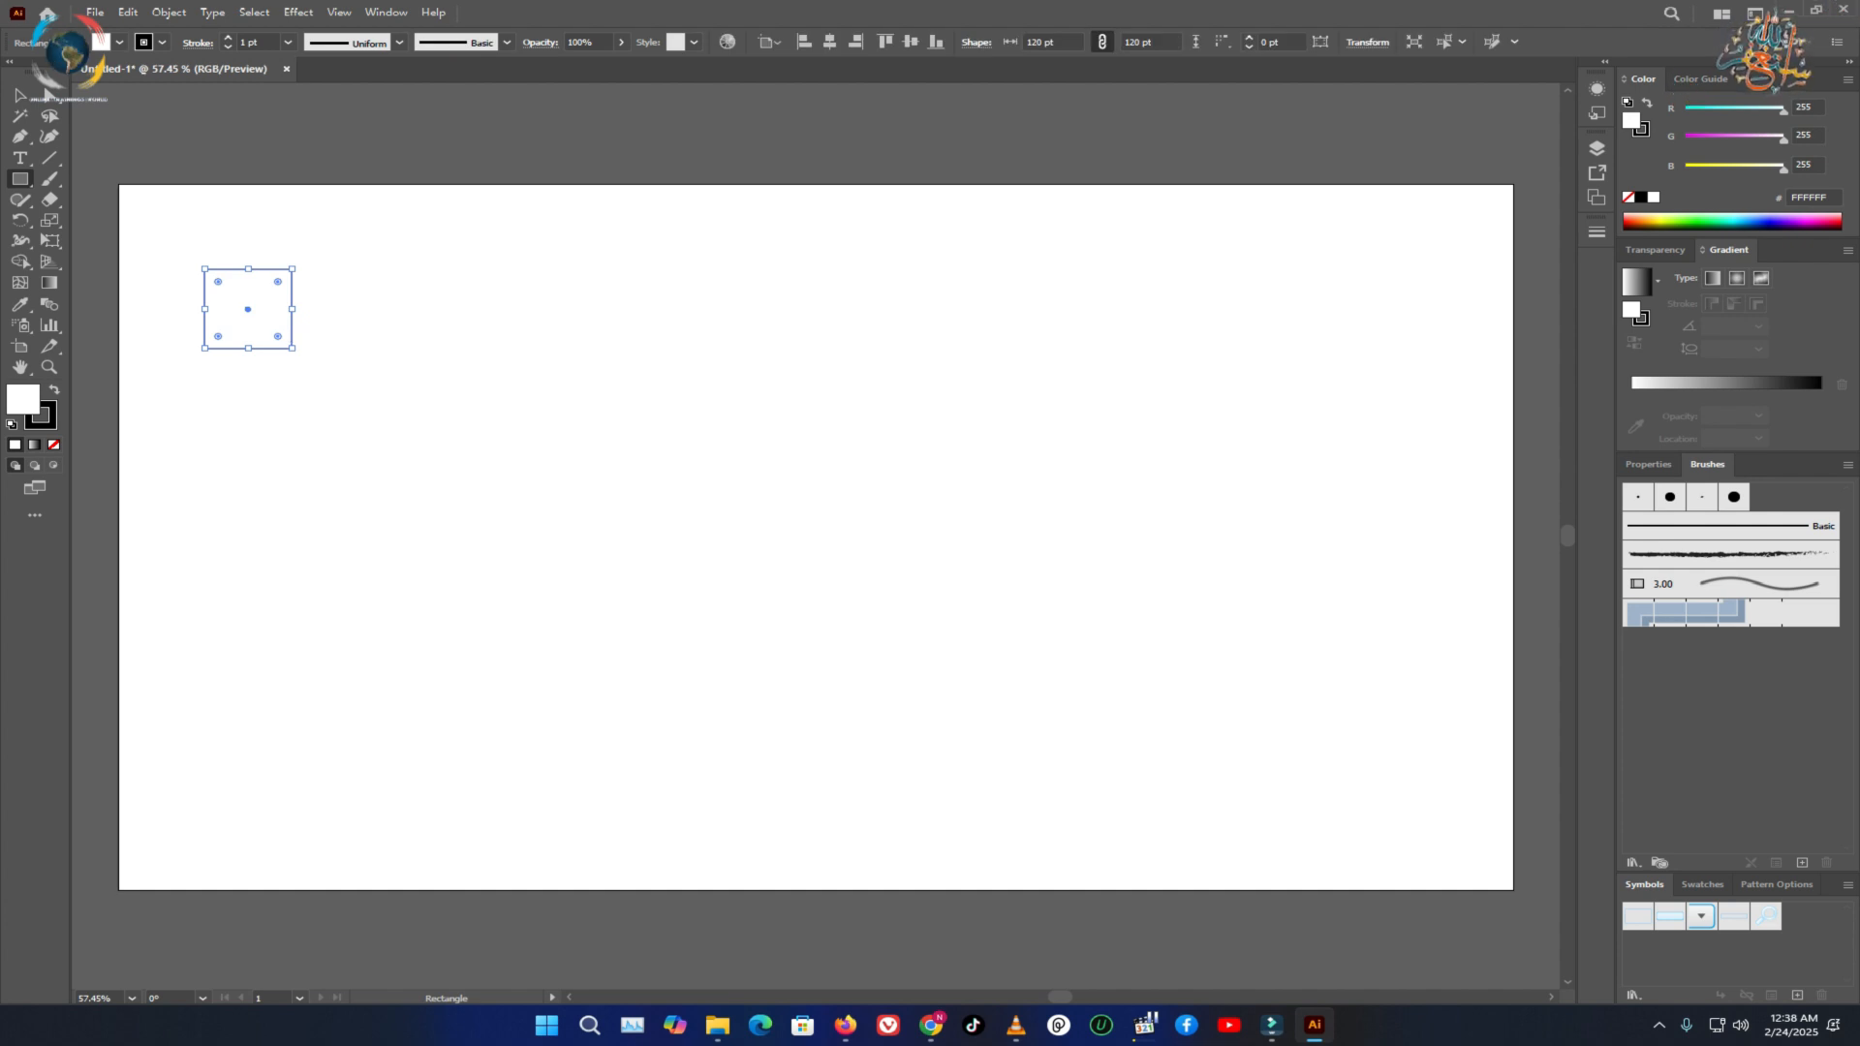
key("x")
left_click(288, 41)
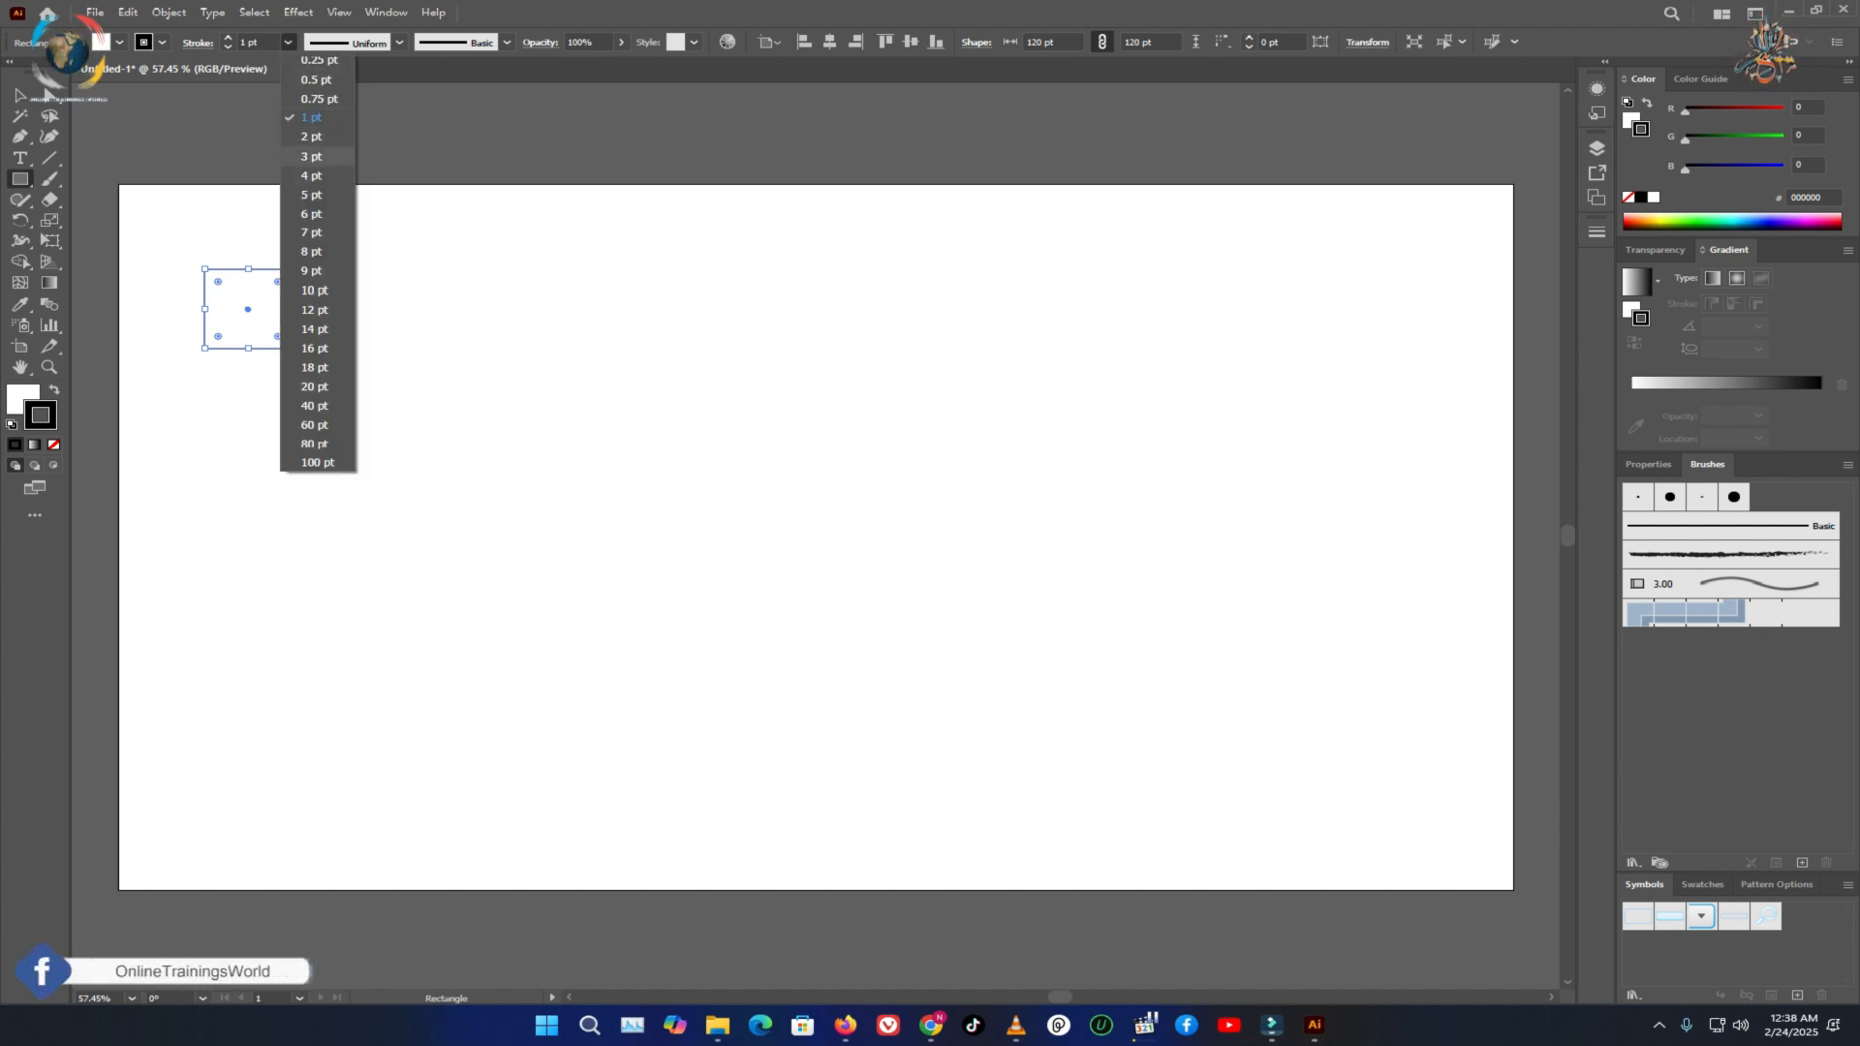
left_click(312, 195)
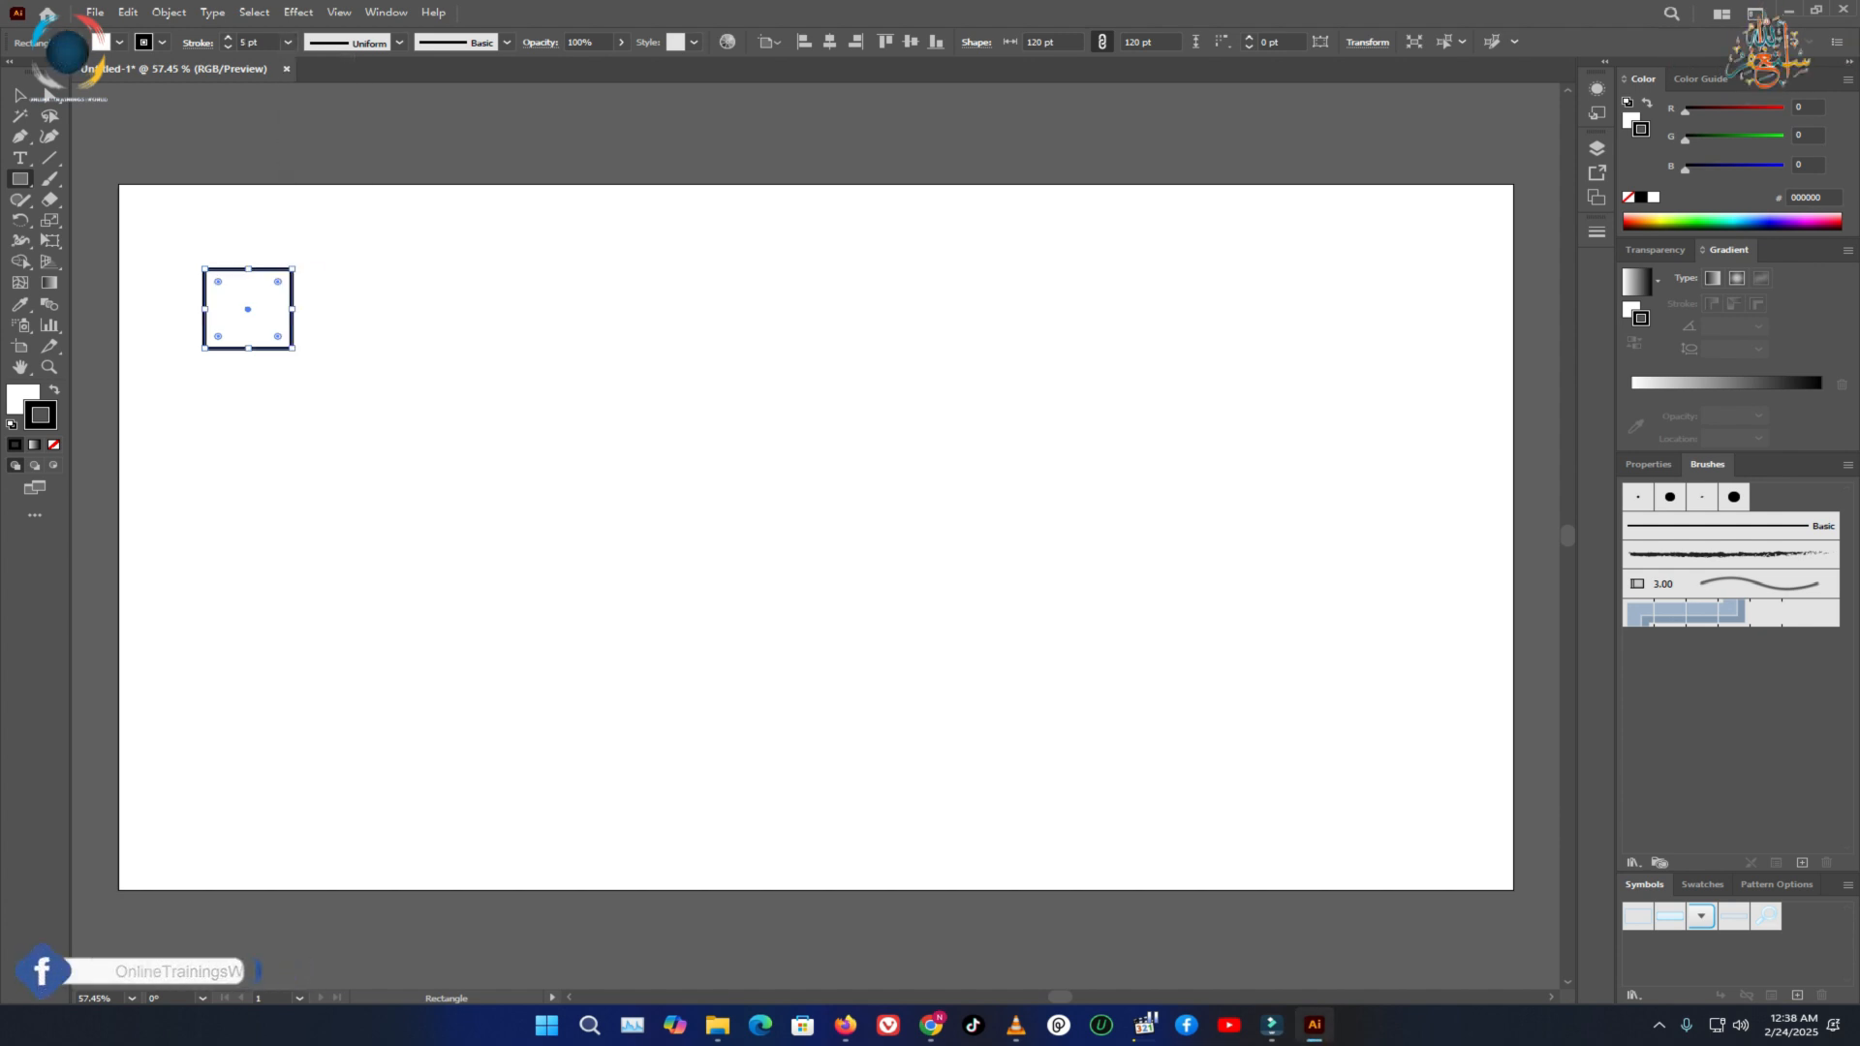
Set the square's stroke colour to bright blue 06A1EF.
key("x")
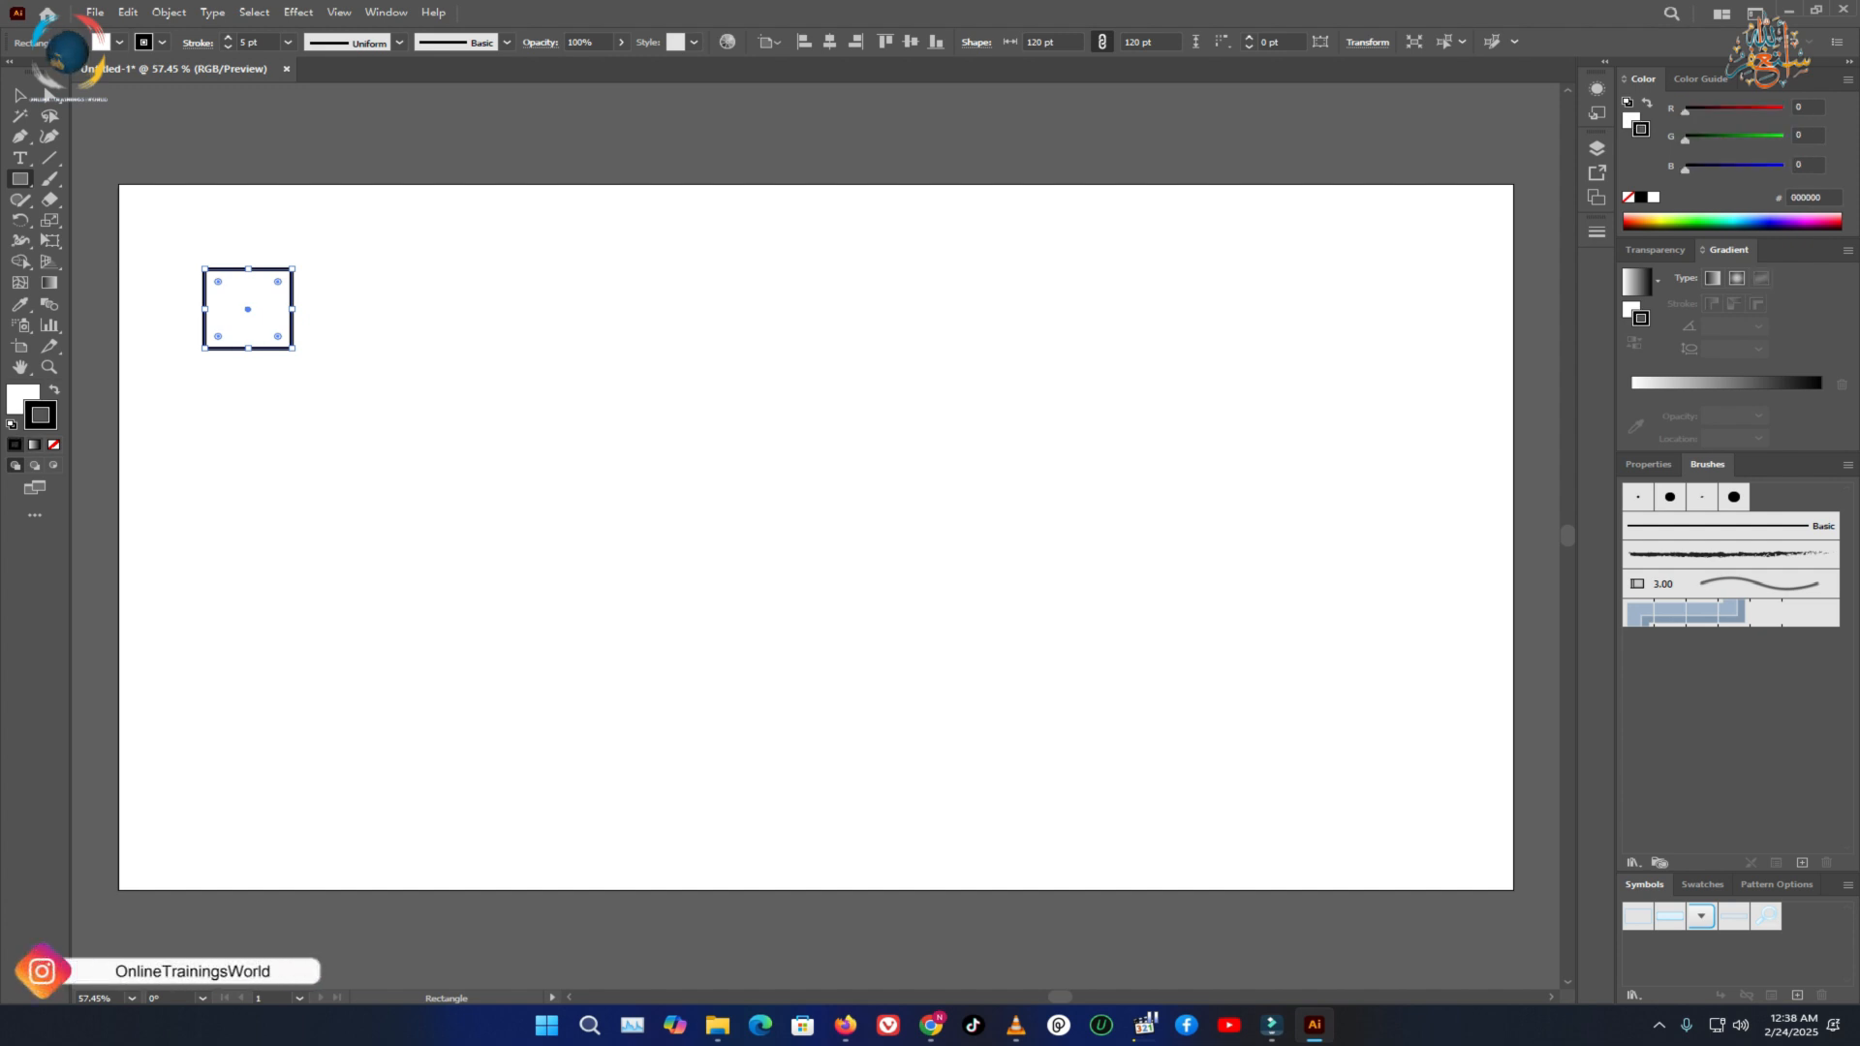
double_click(40, 415)
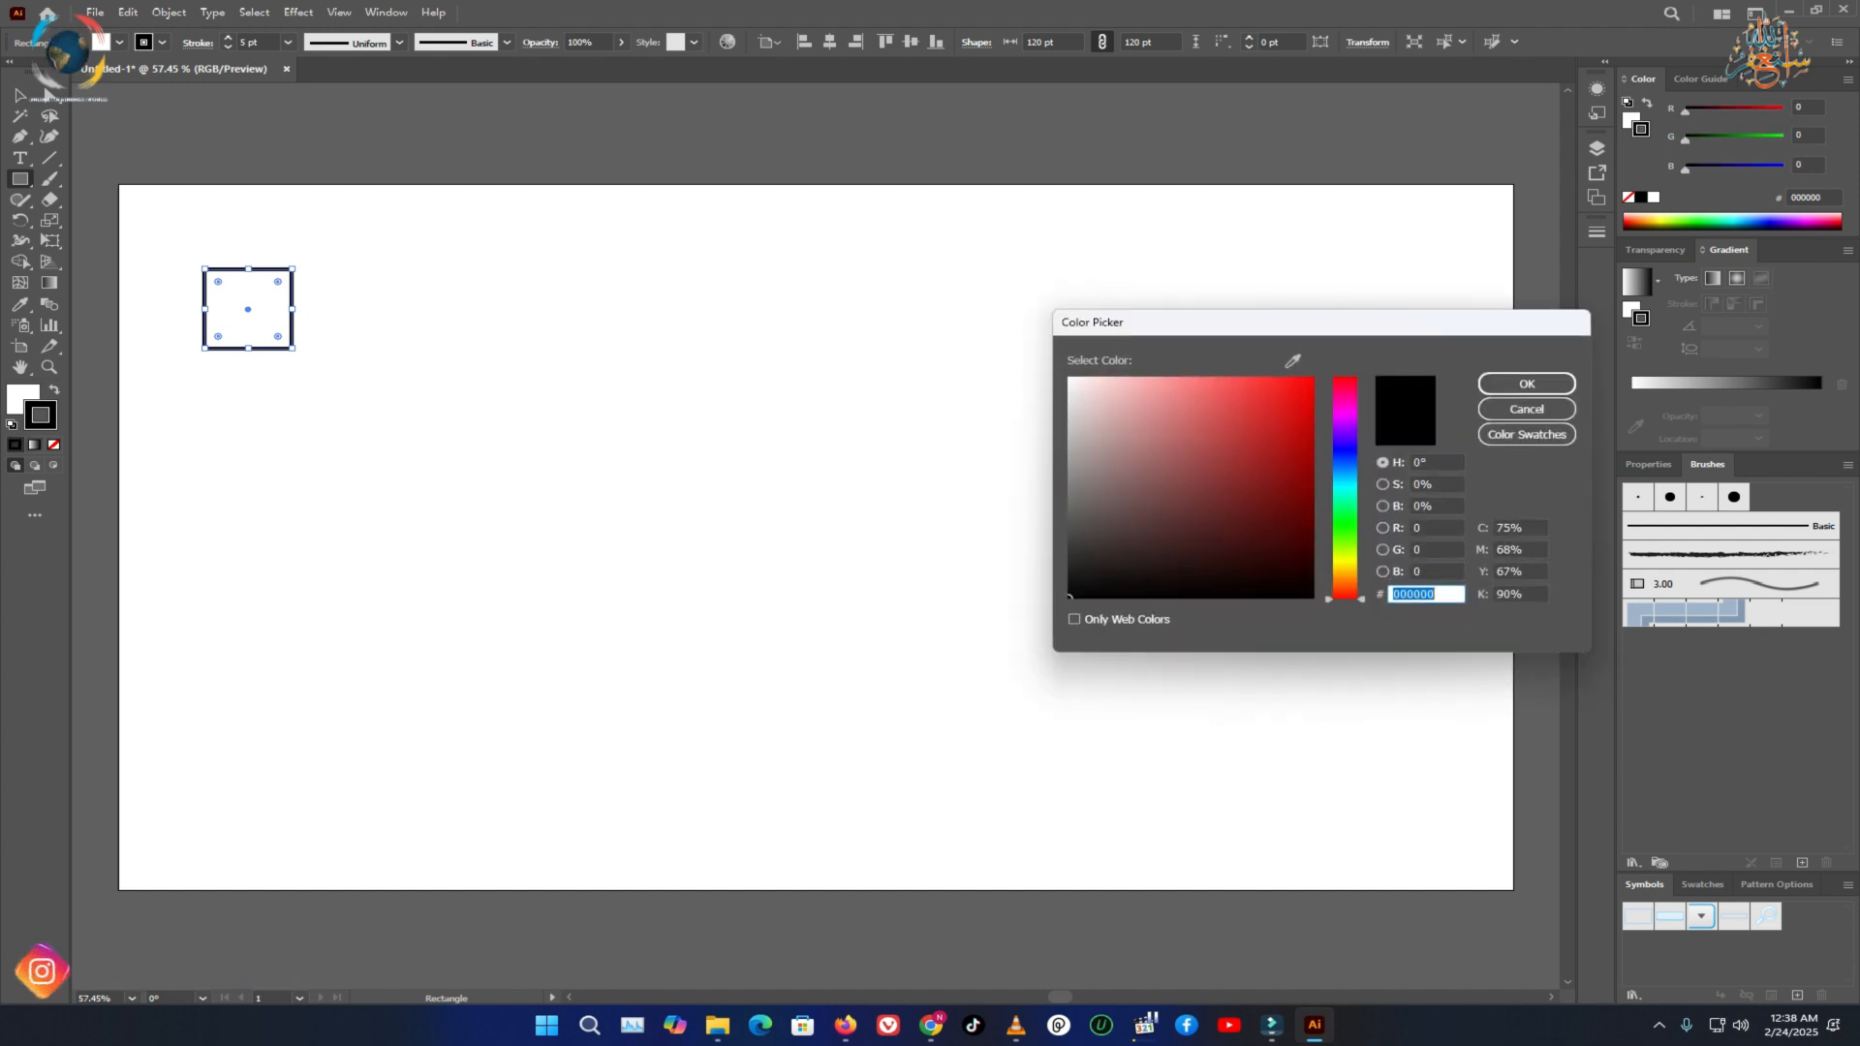
left_click(1345, 475)
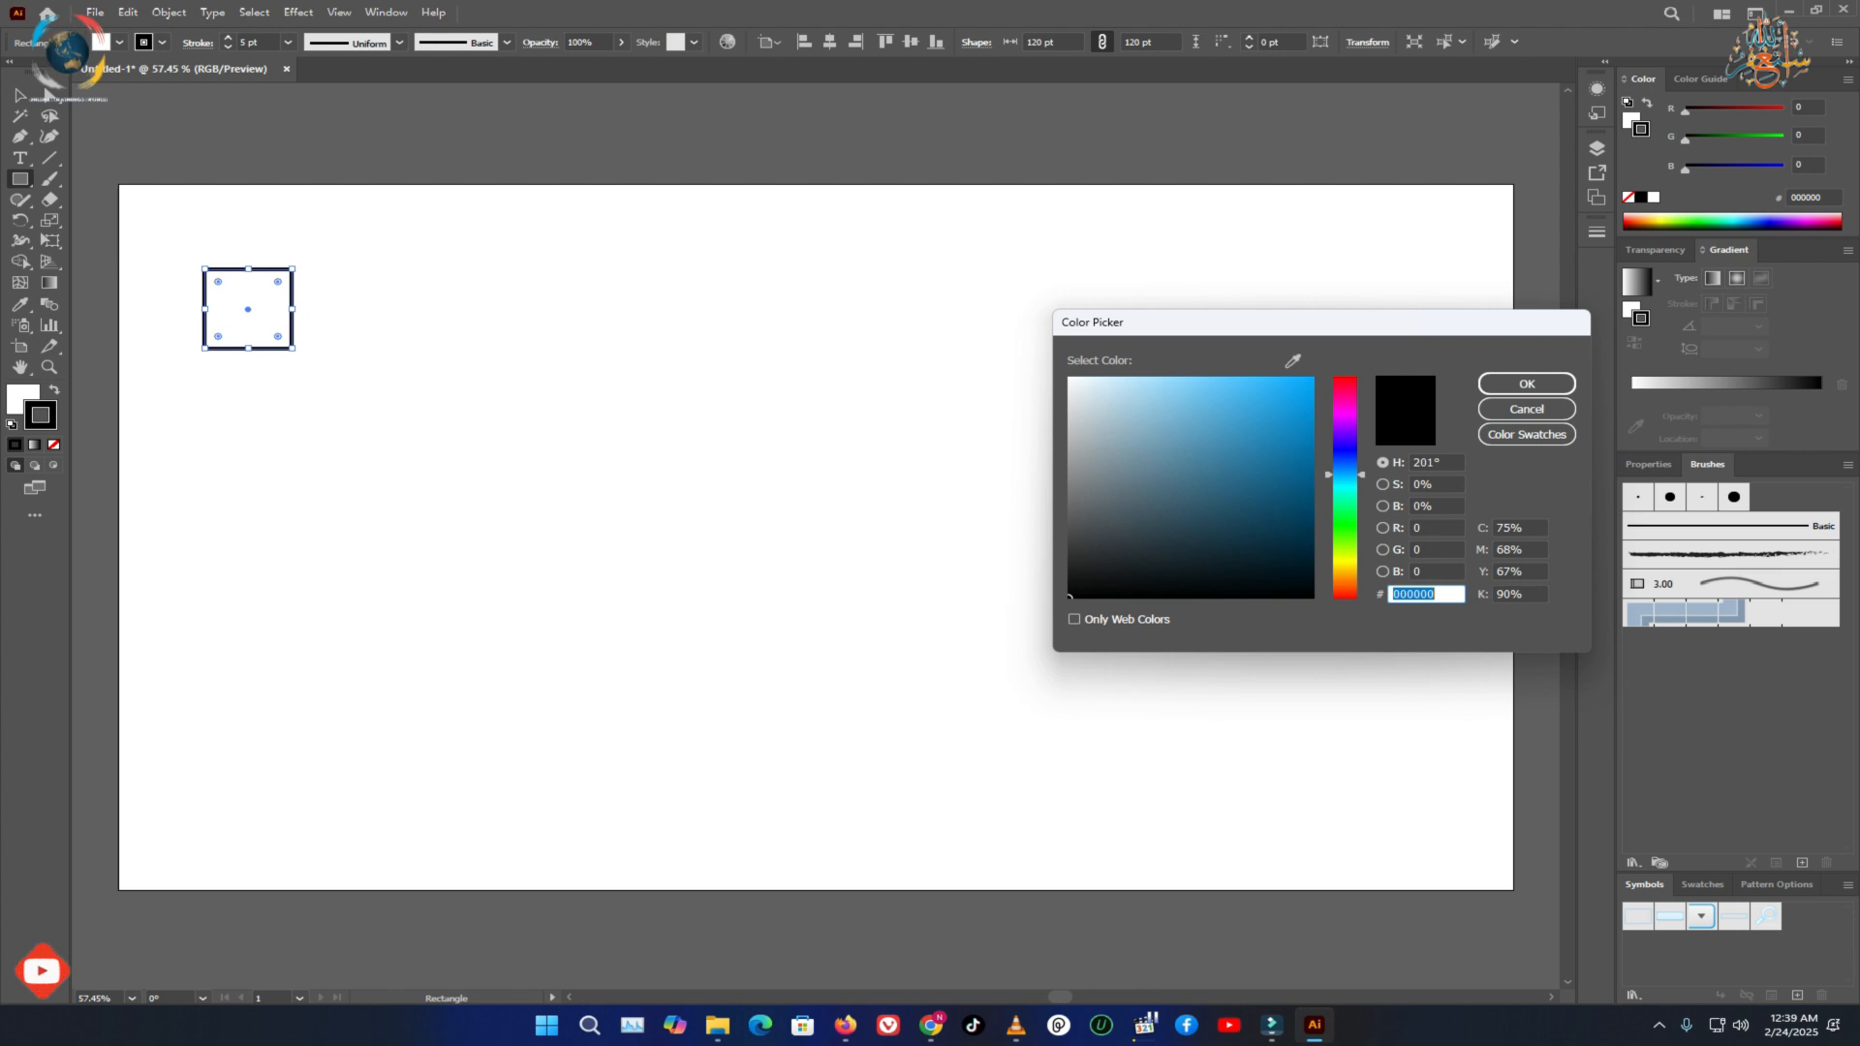
left_click(1308, 391)
key("Return")
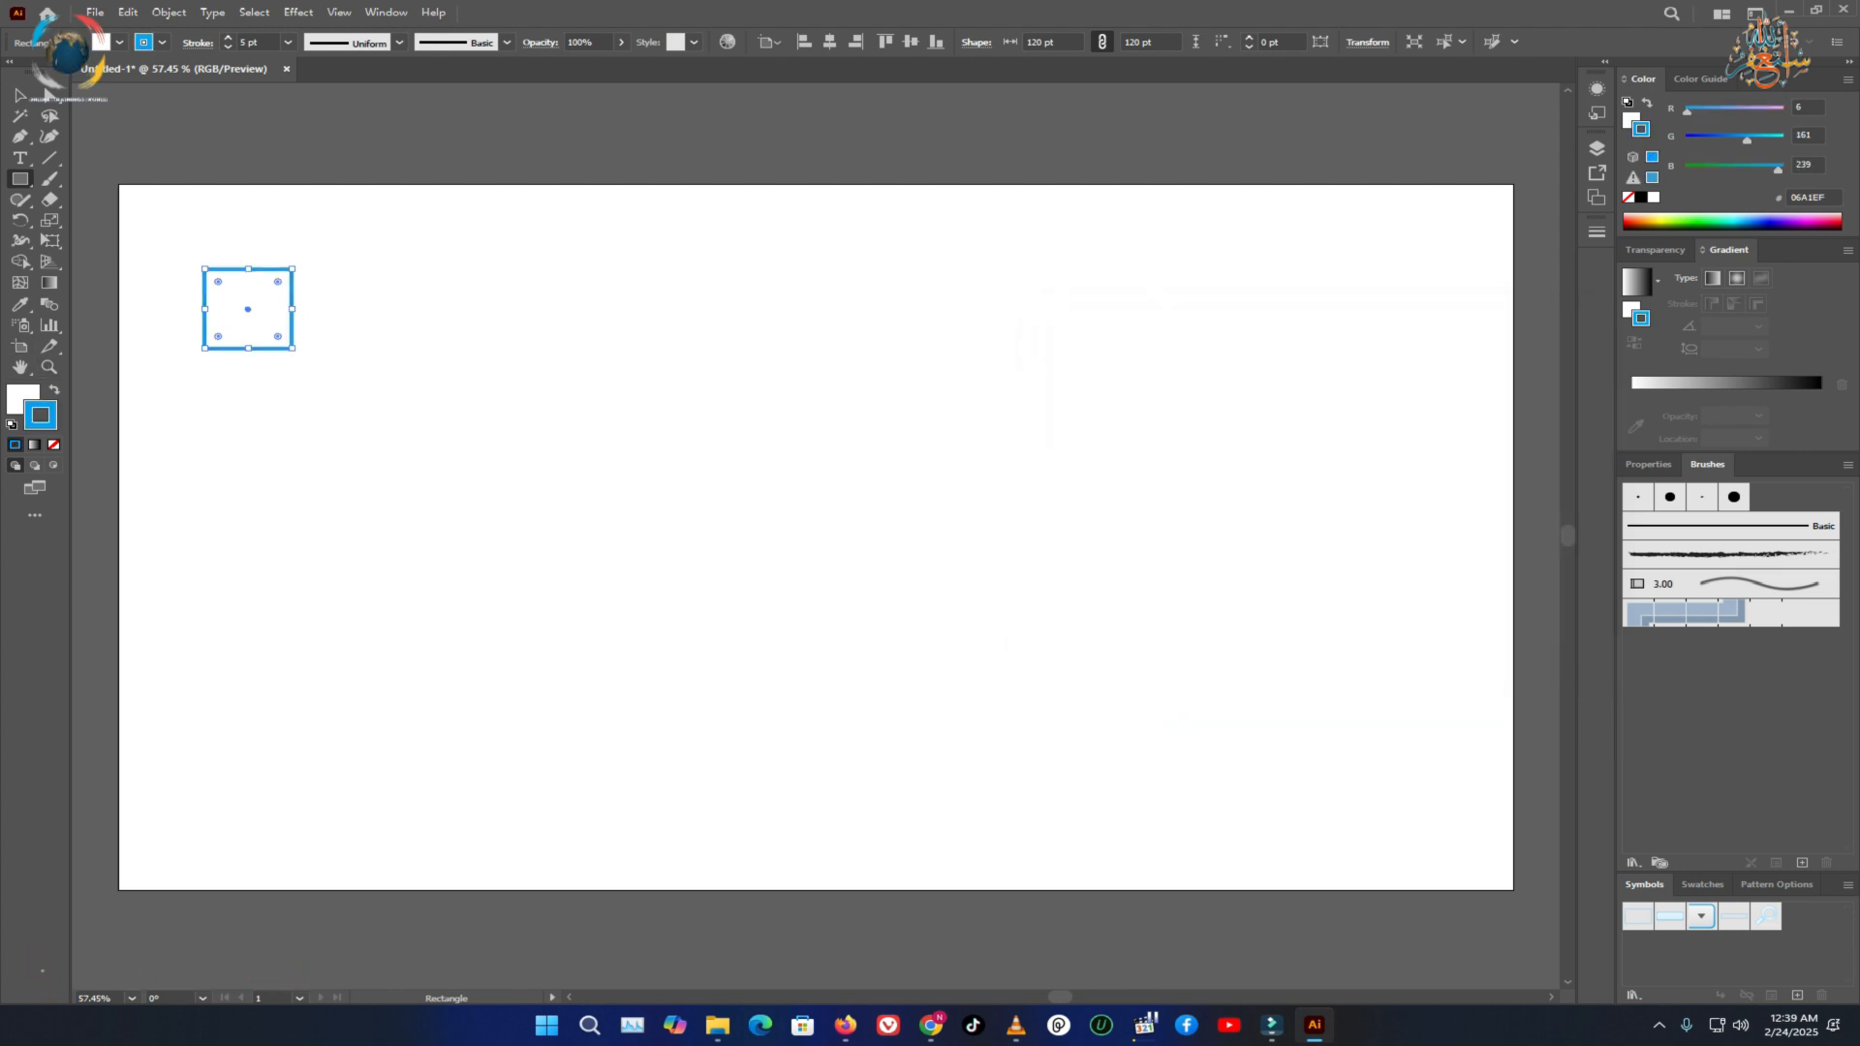
Set the square's fill colour to dark grey 444141.
key("x")
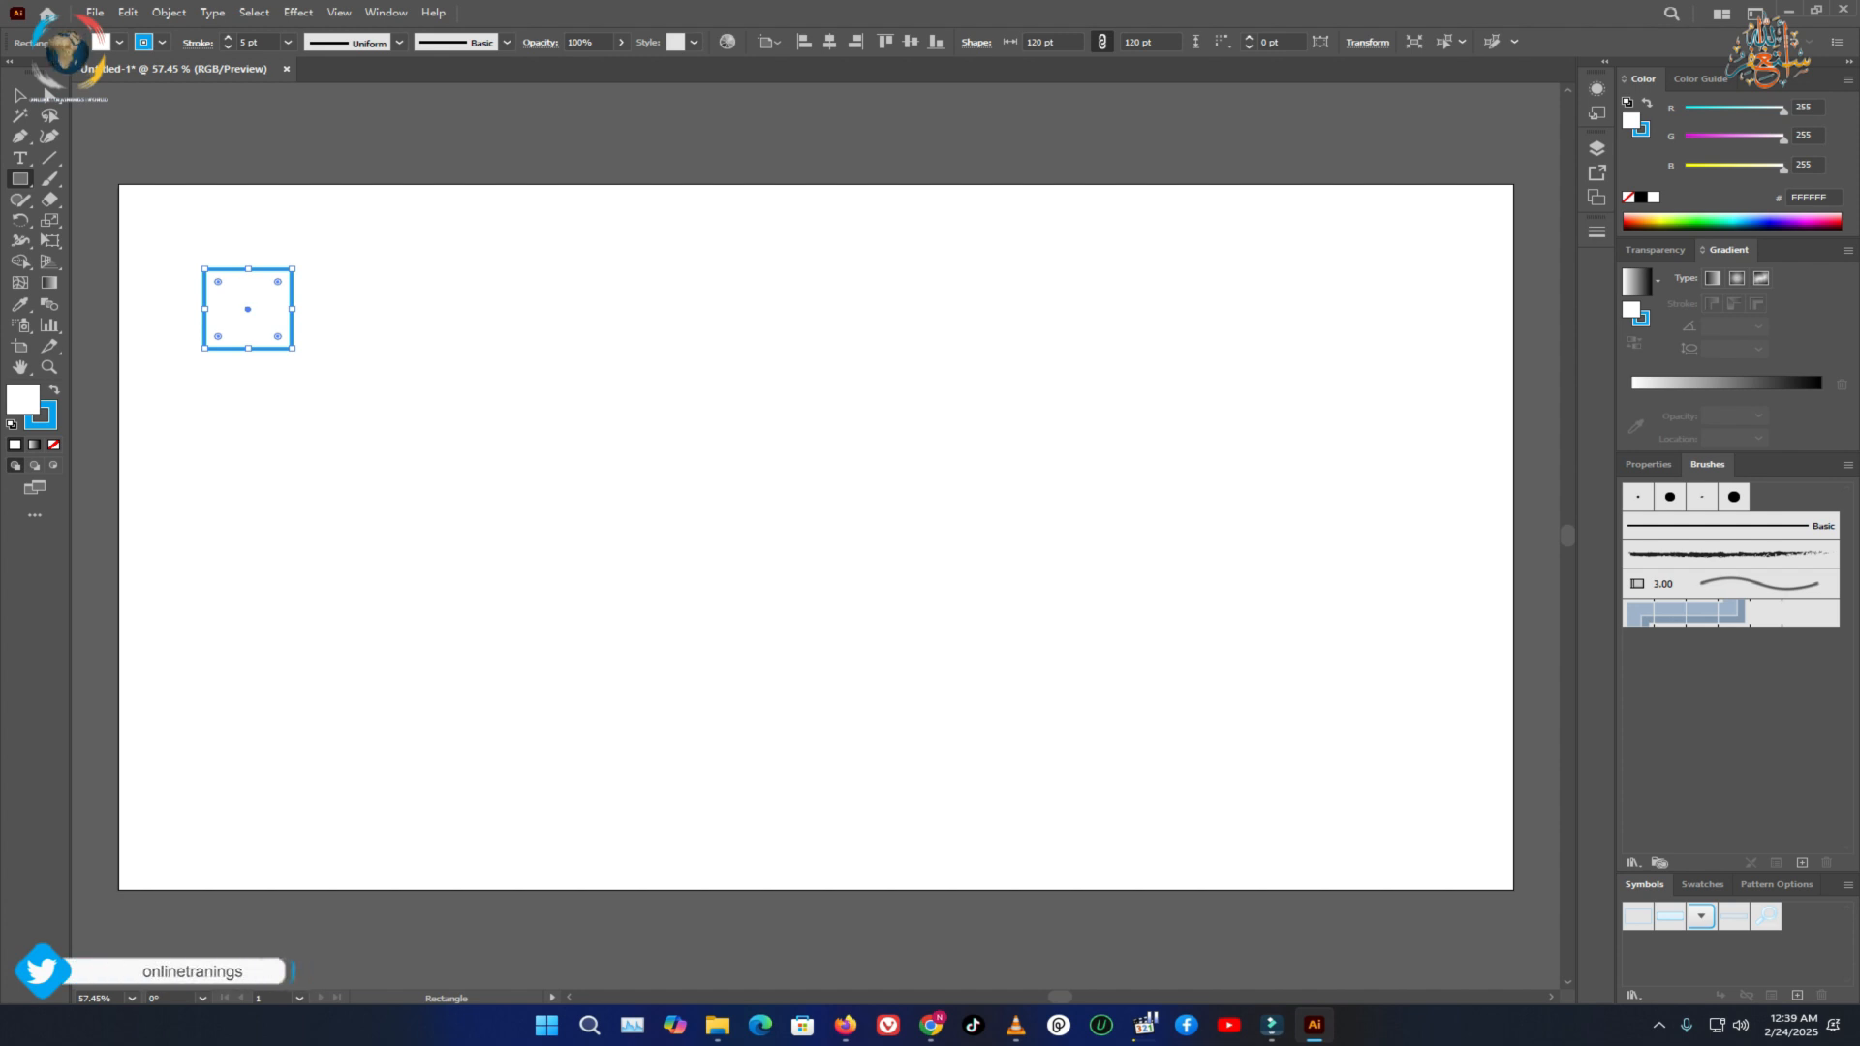
double_click(22, 400)
left_click(1080, 538)
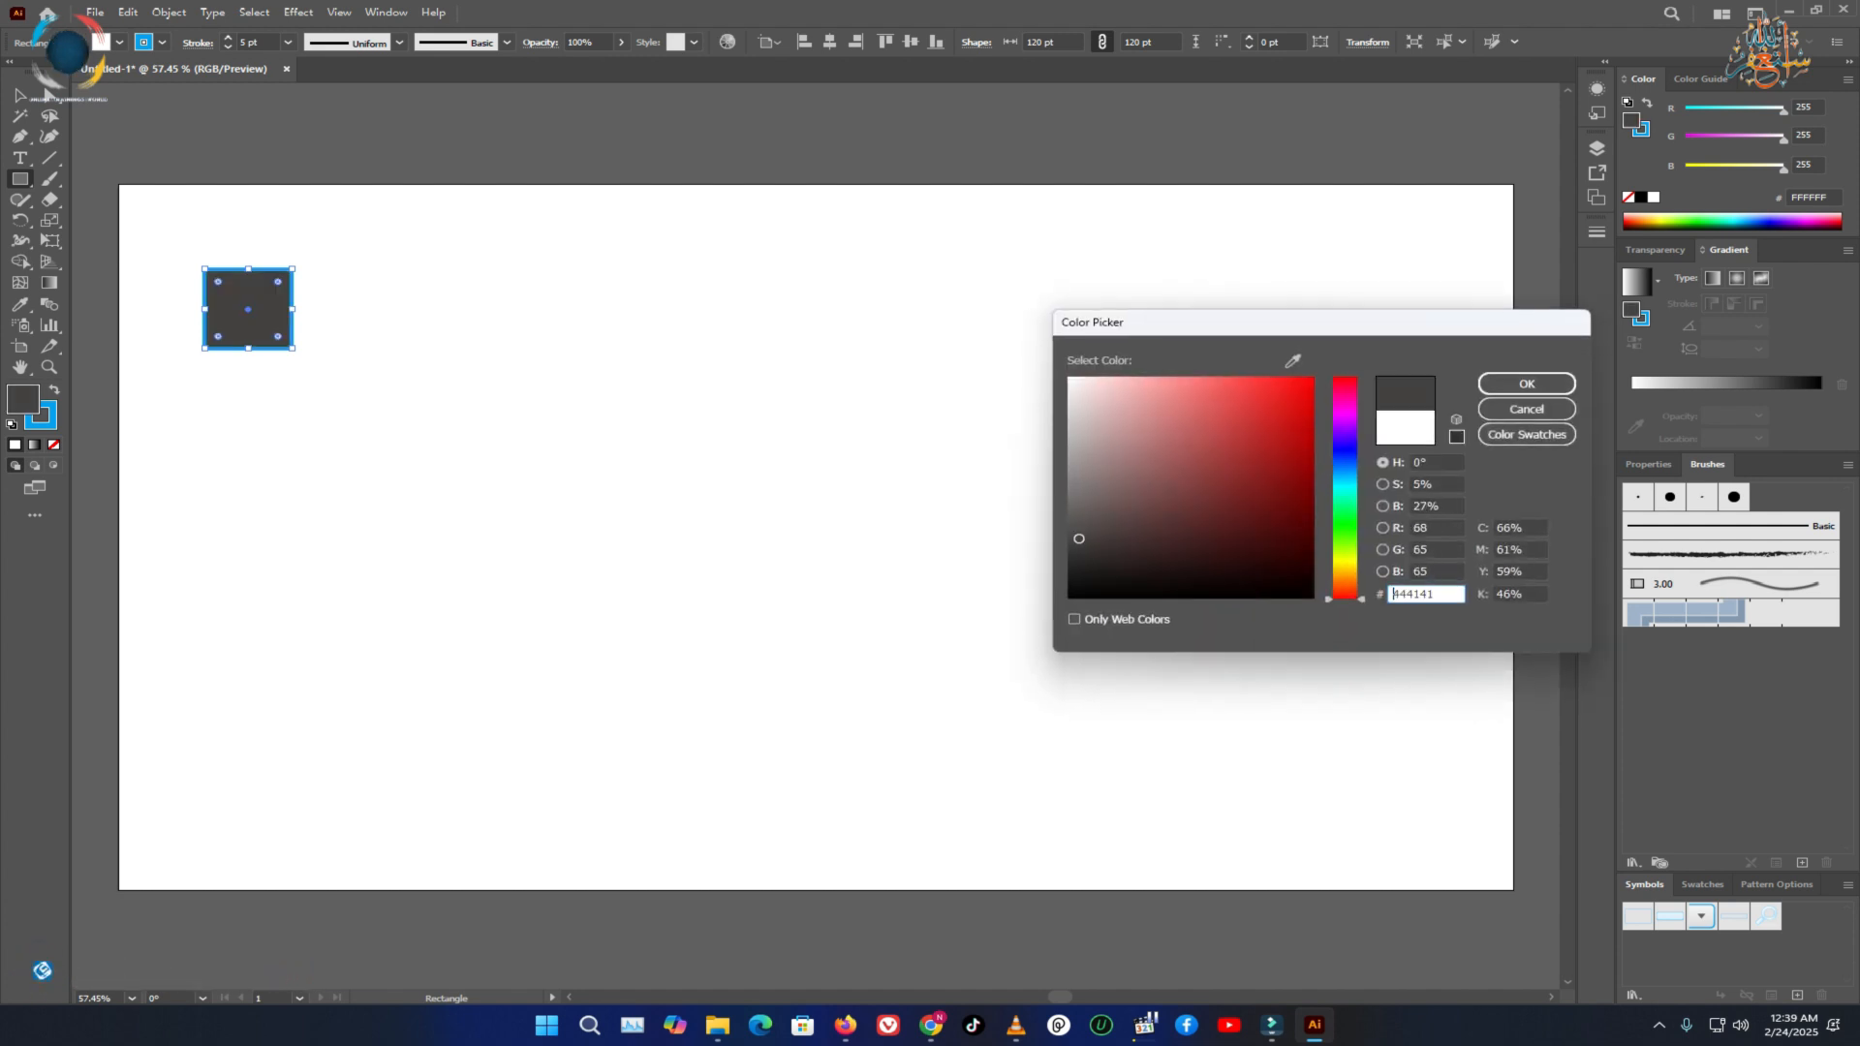
left_click(1527, 384)
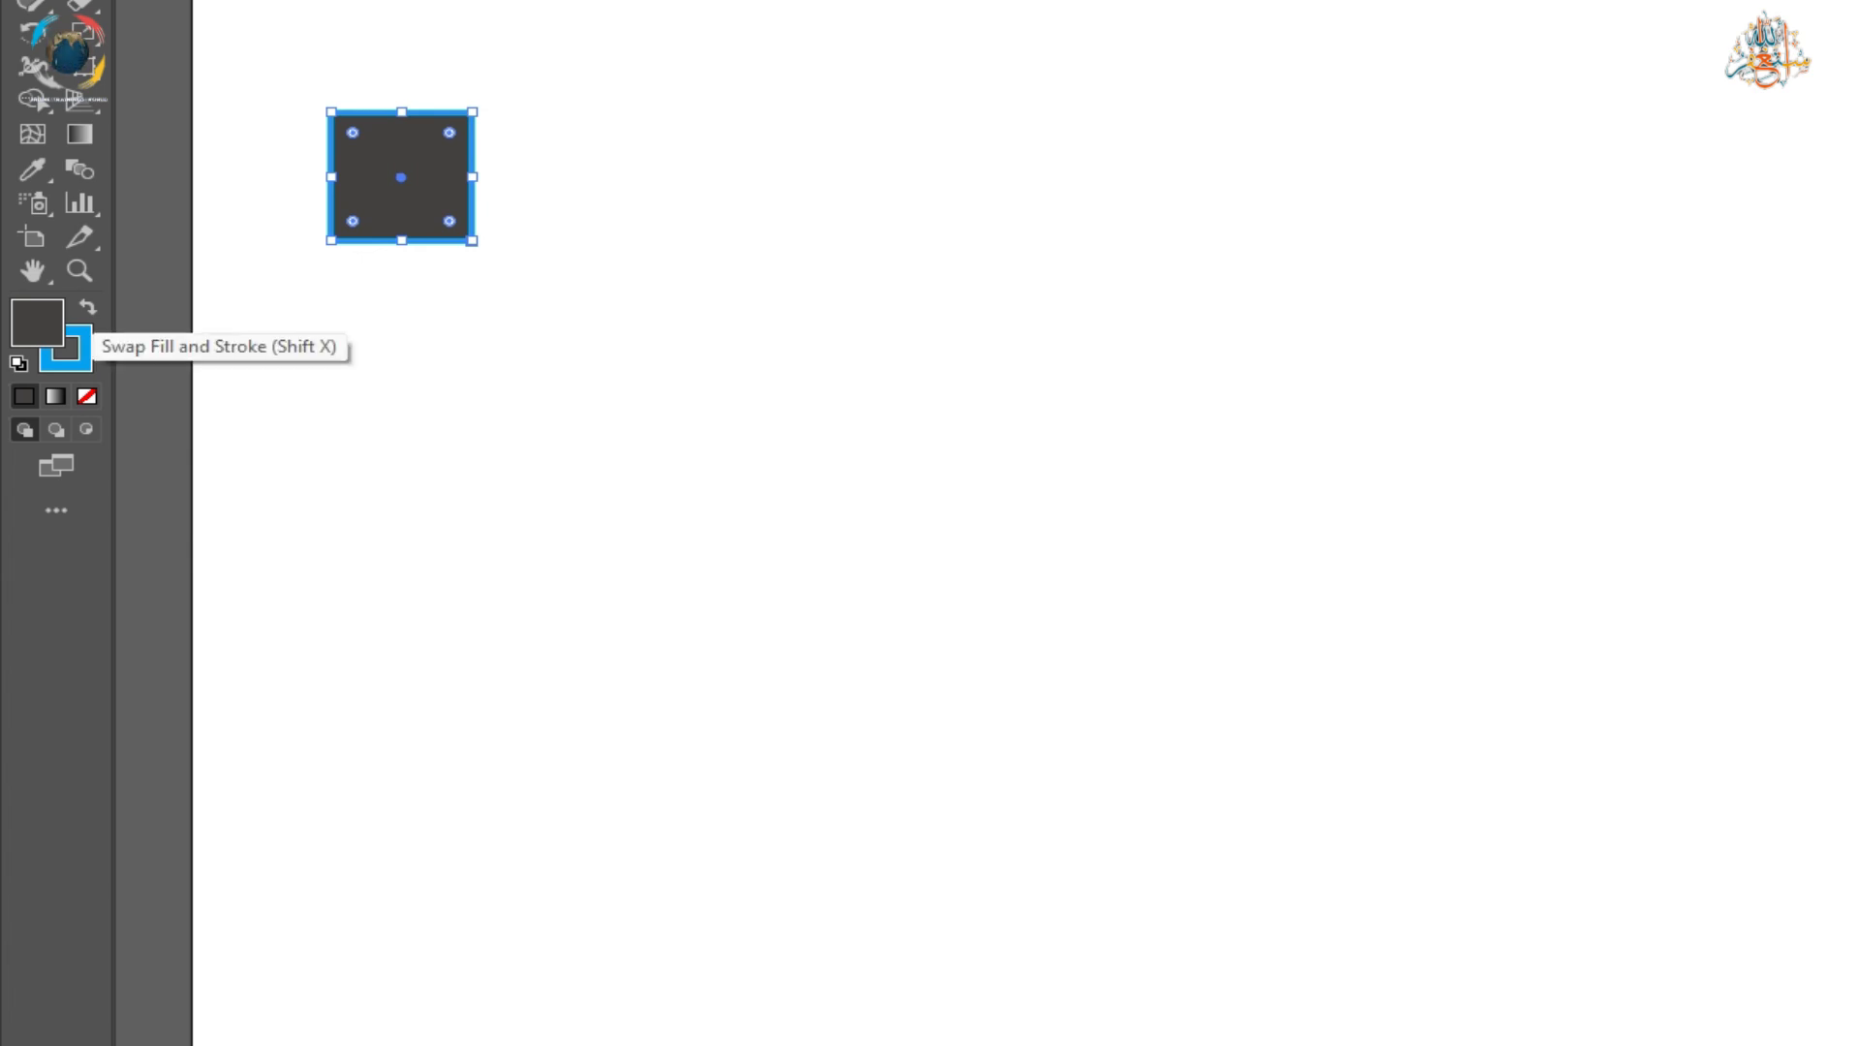
Swap the square's fill and stroke colours and swap them back again.
key("shift+x")
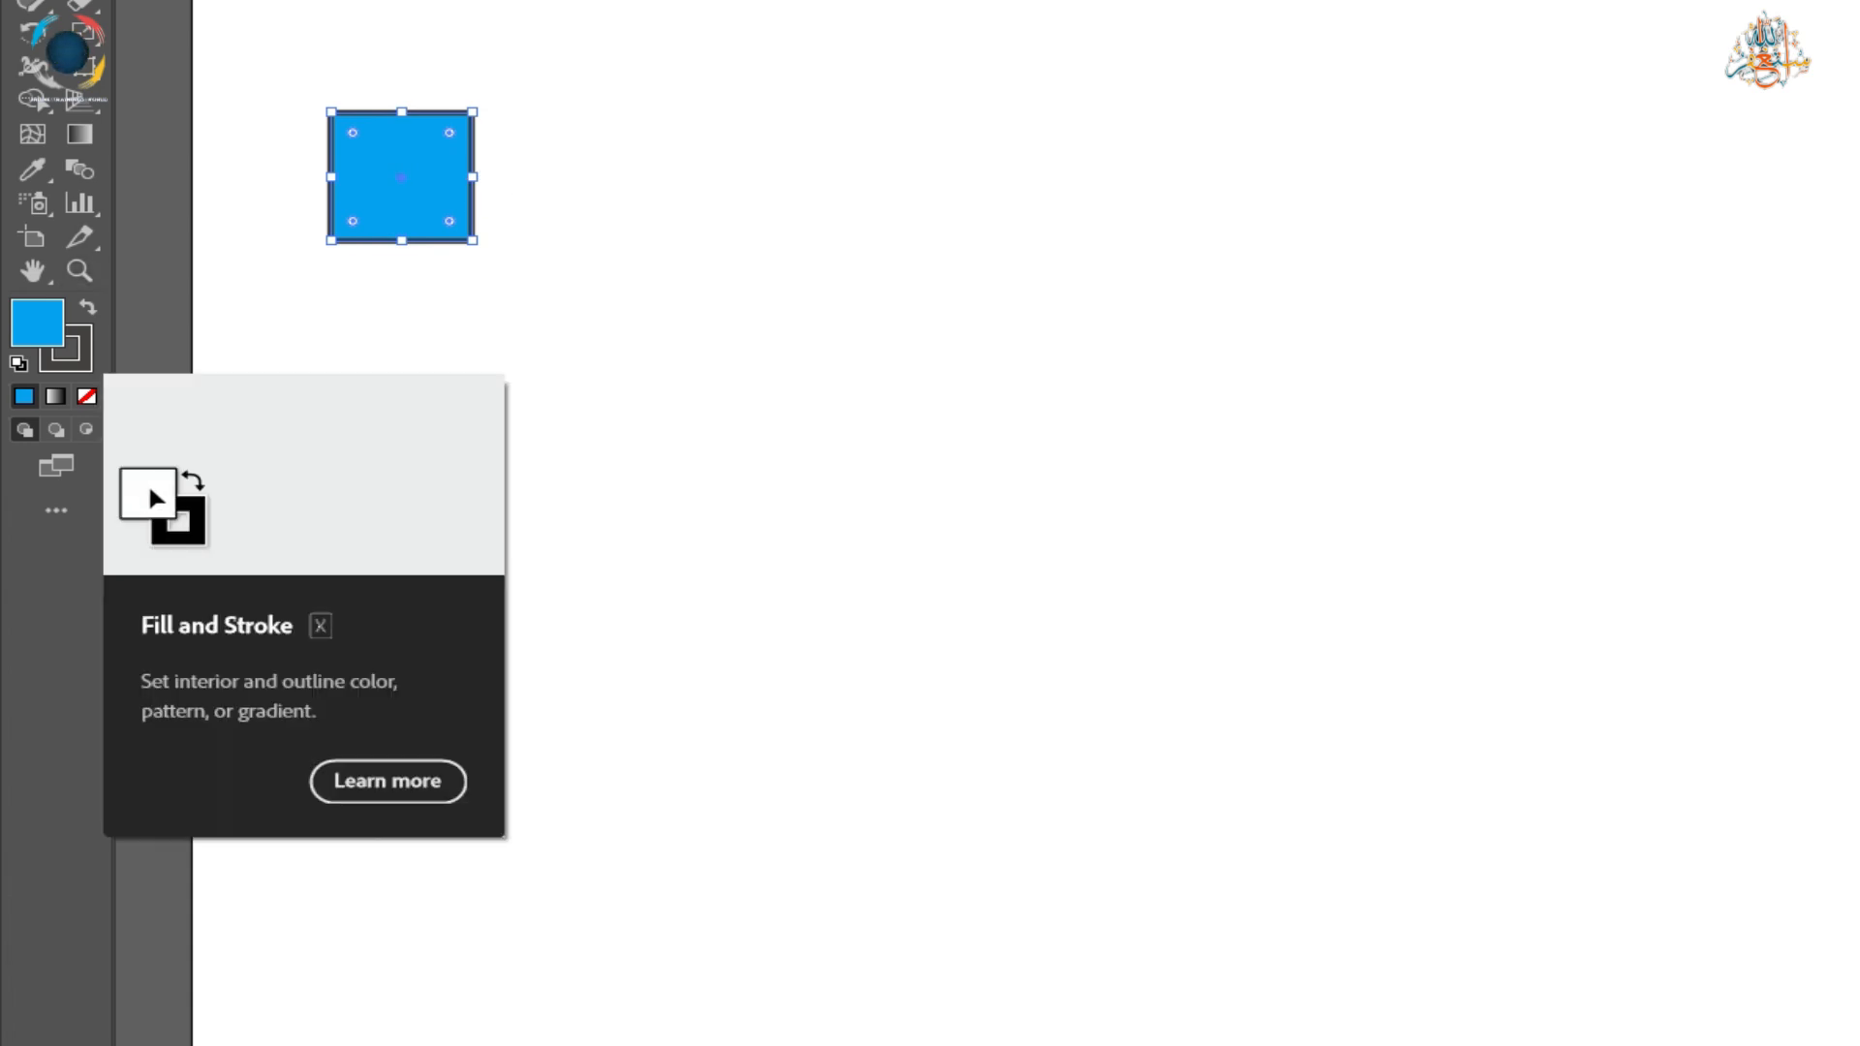
left_click(87, 307)
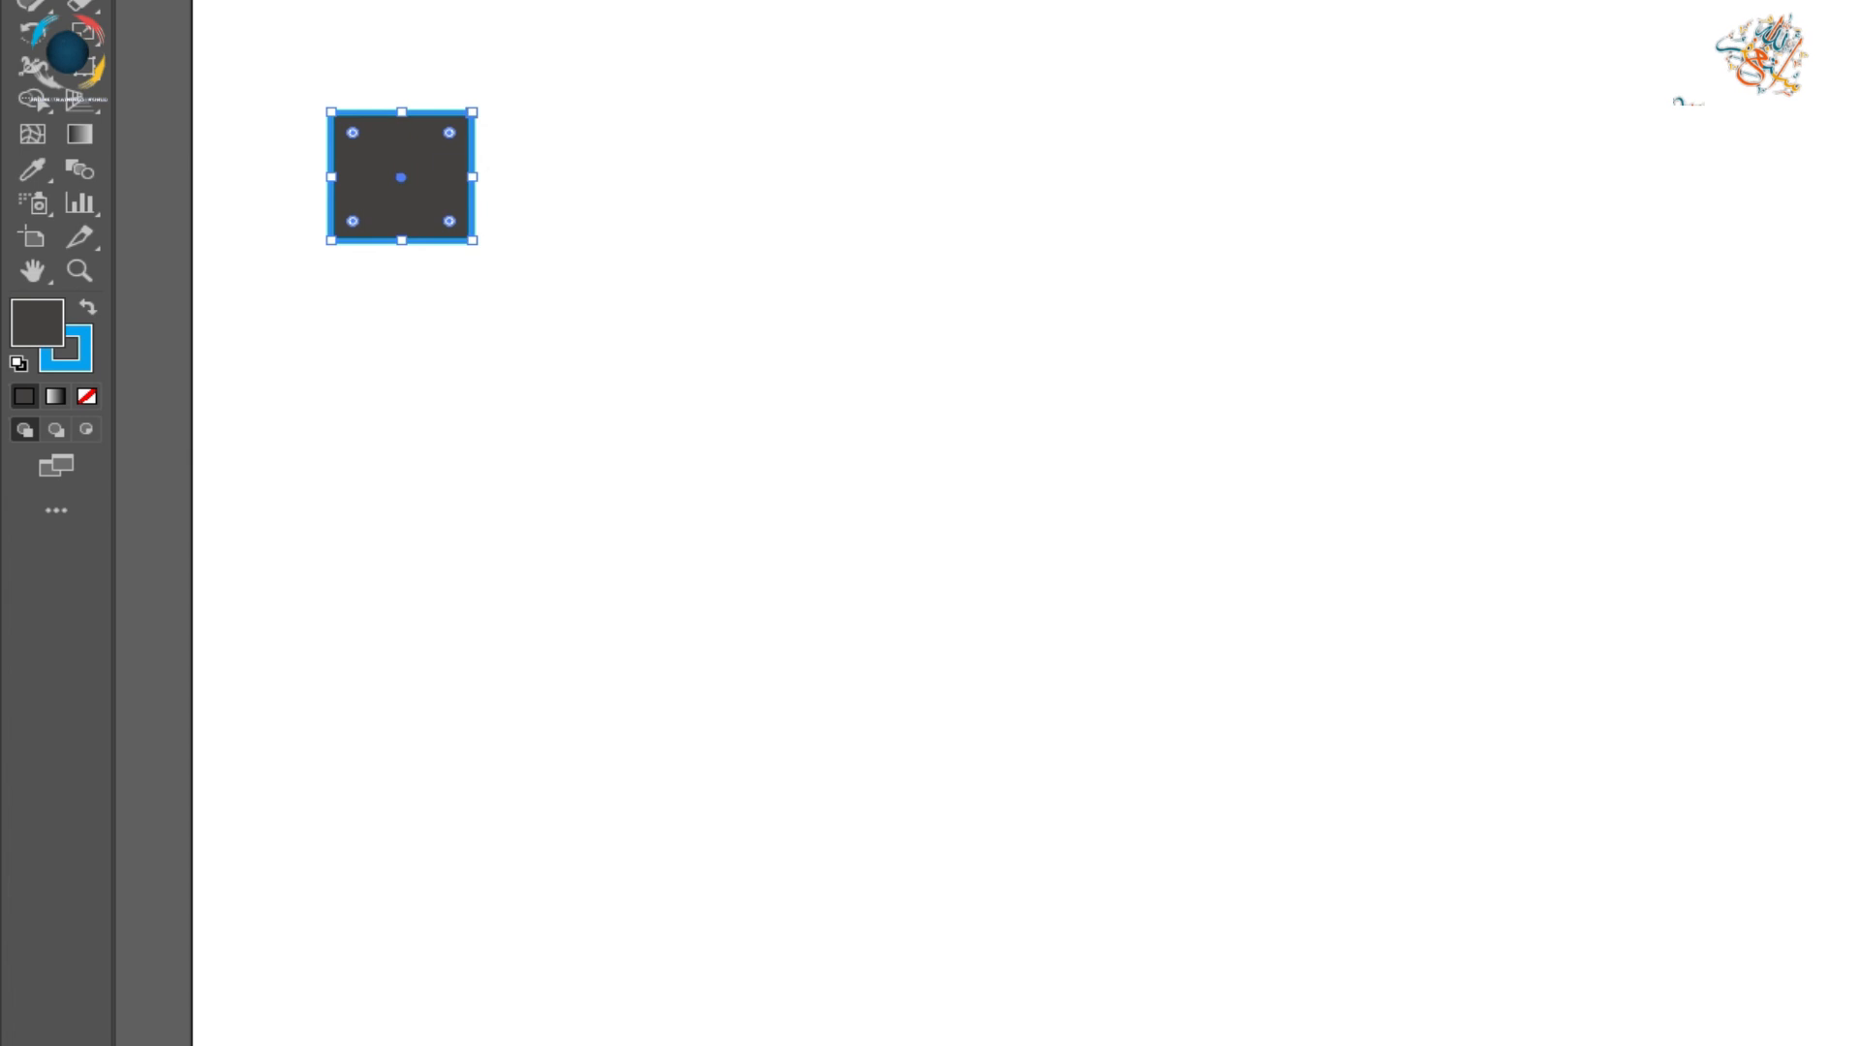
Move the square to the right, place a copy beside it, and set the copy's fill to None.
left_click_drag(401, 178, 1091, 208)
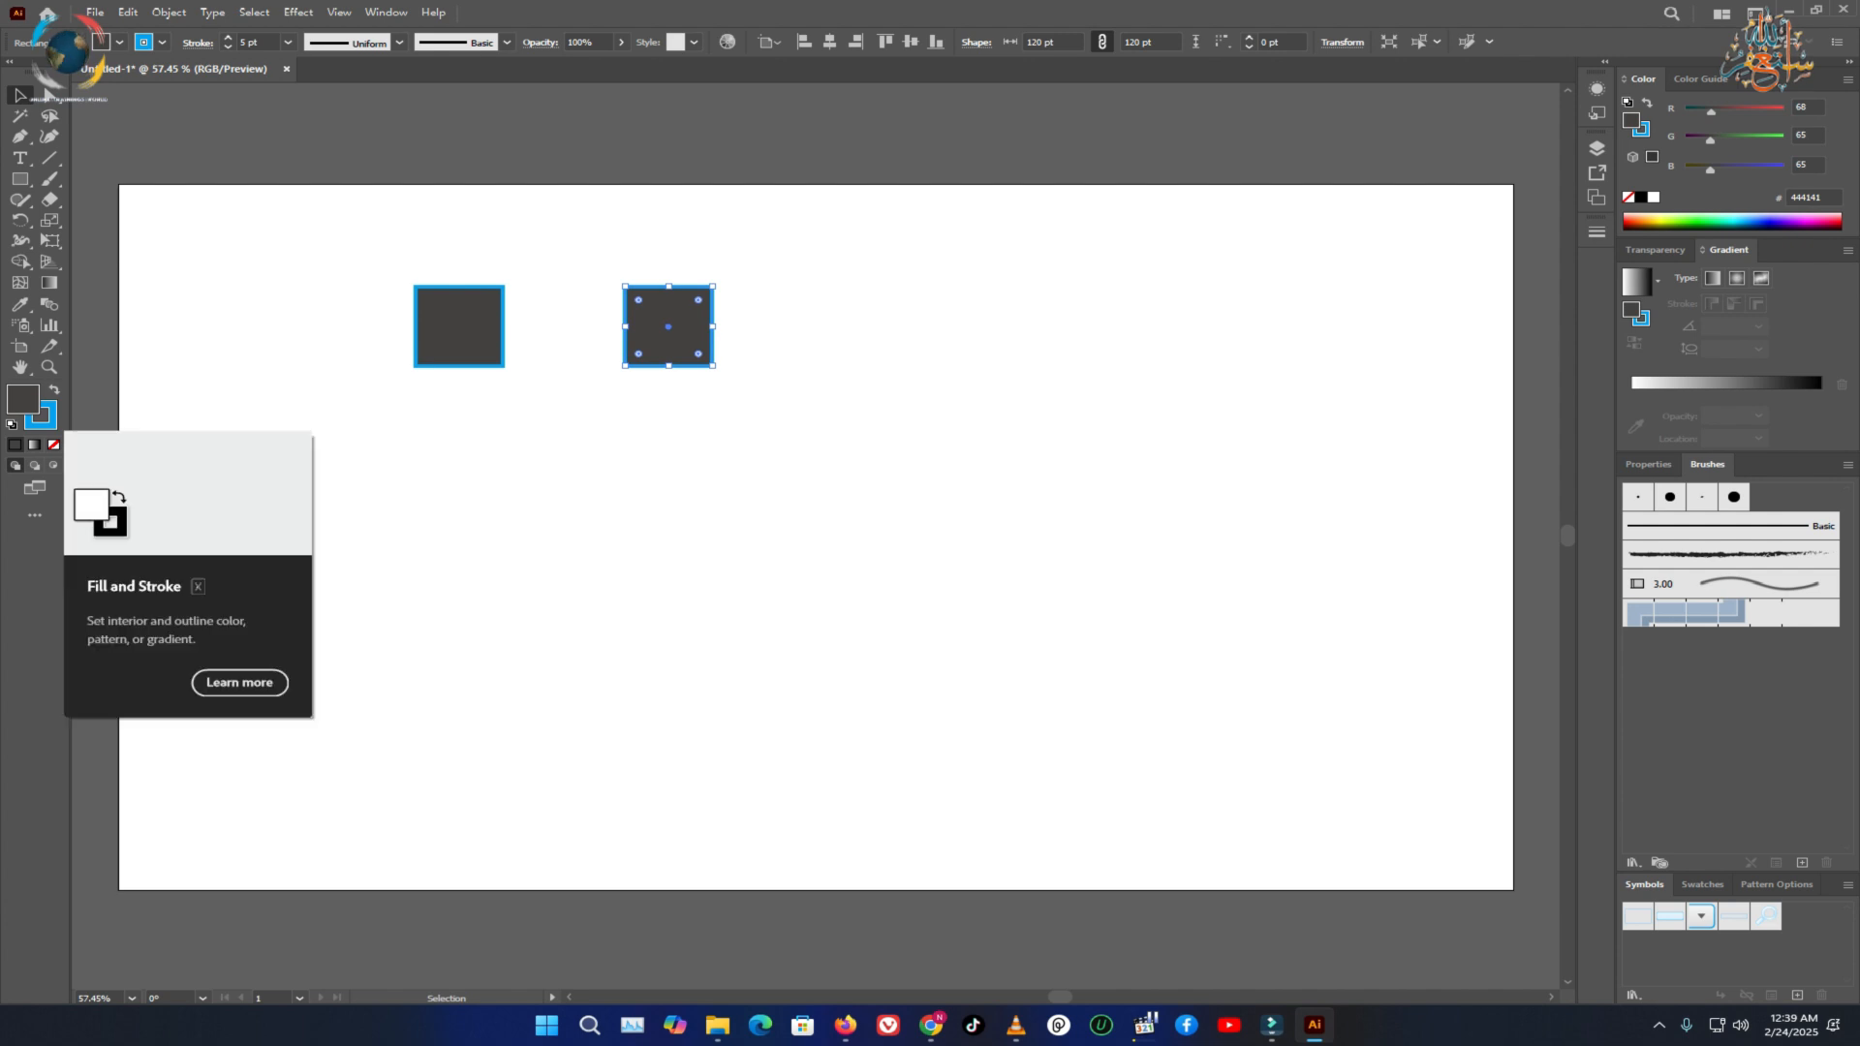
double_click(24, 398)
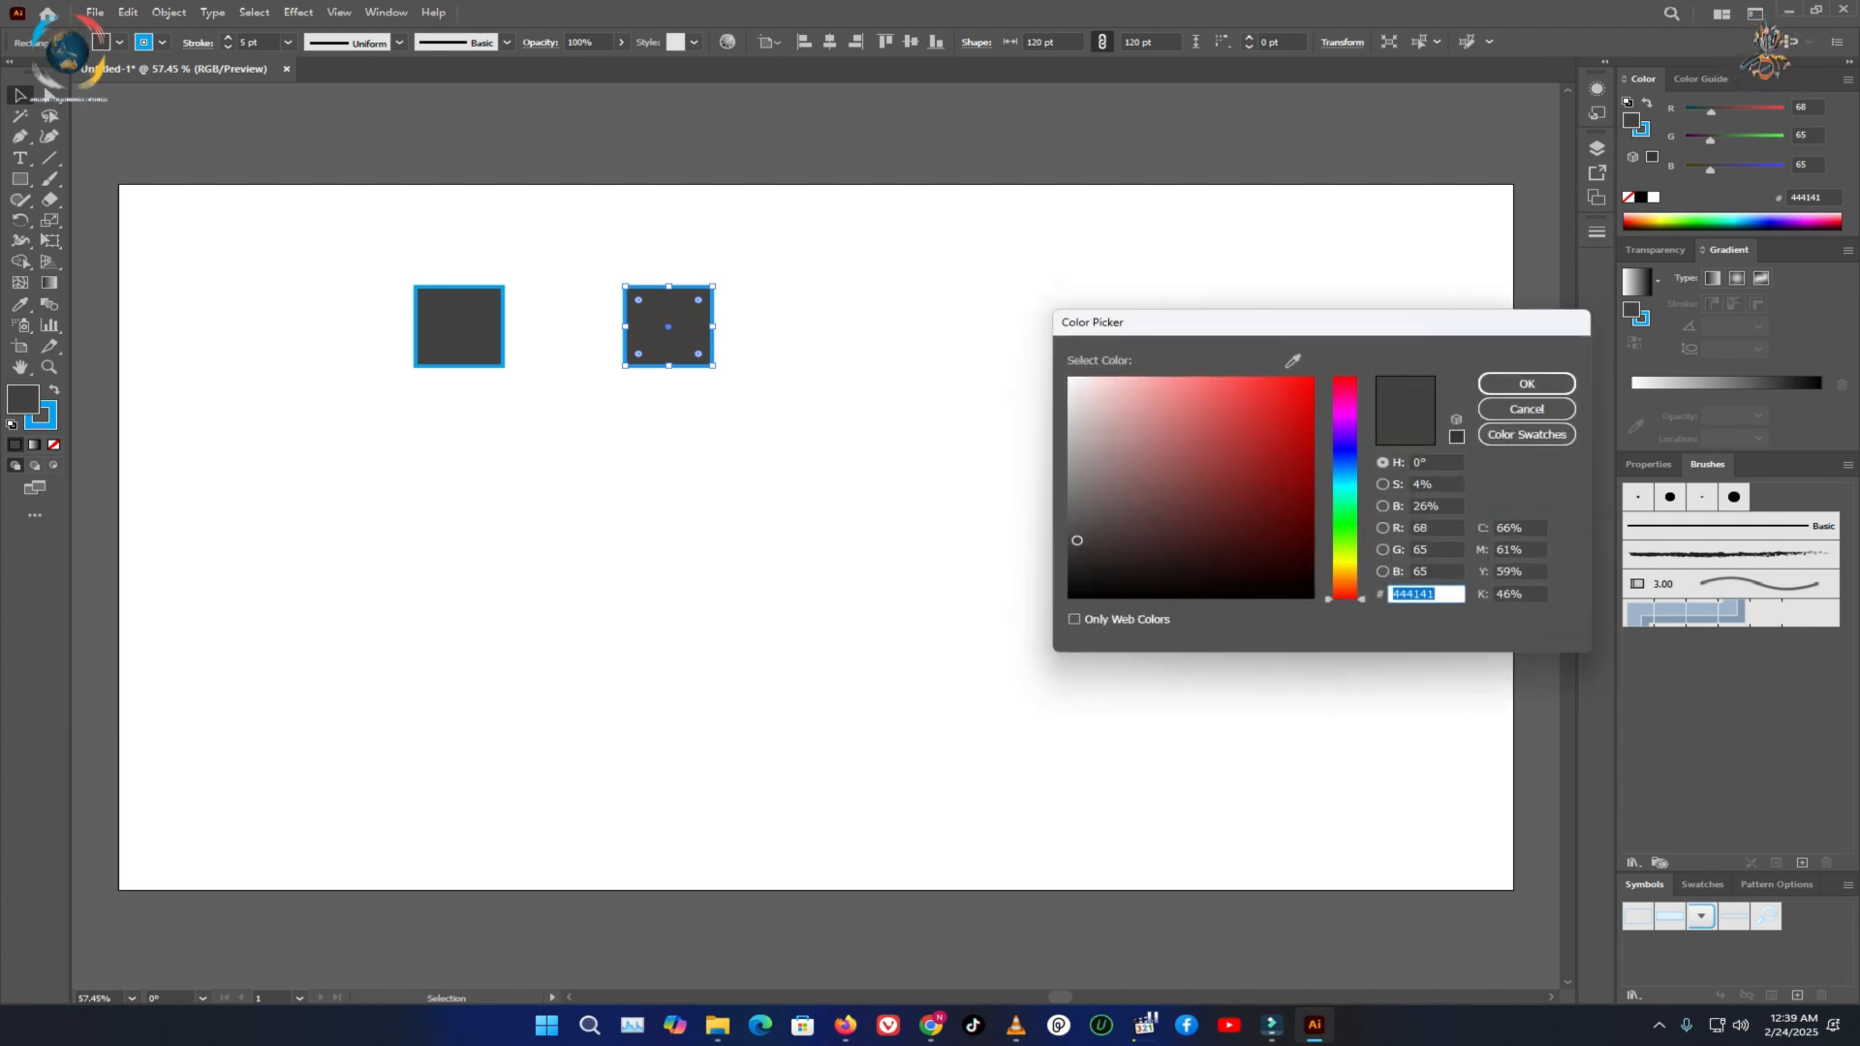
left_click(1526, 409)
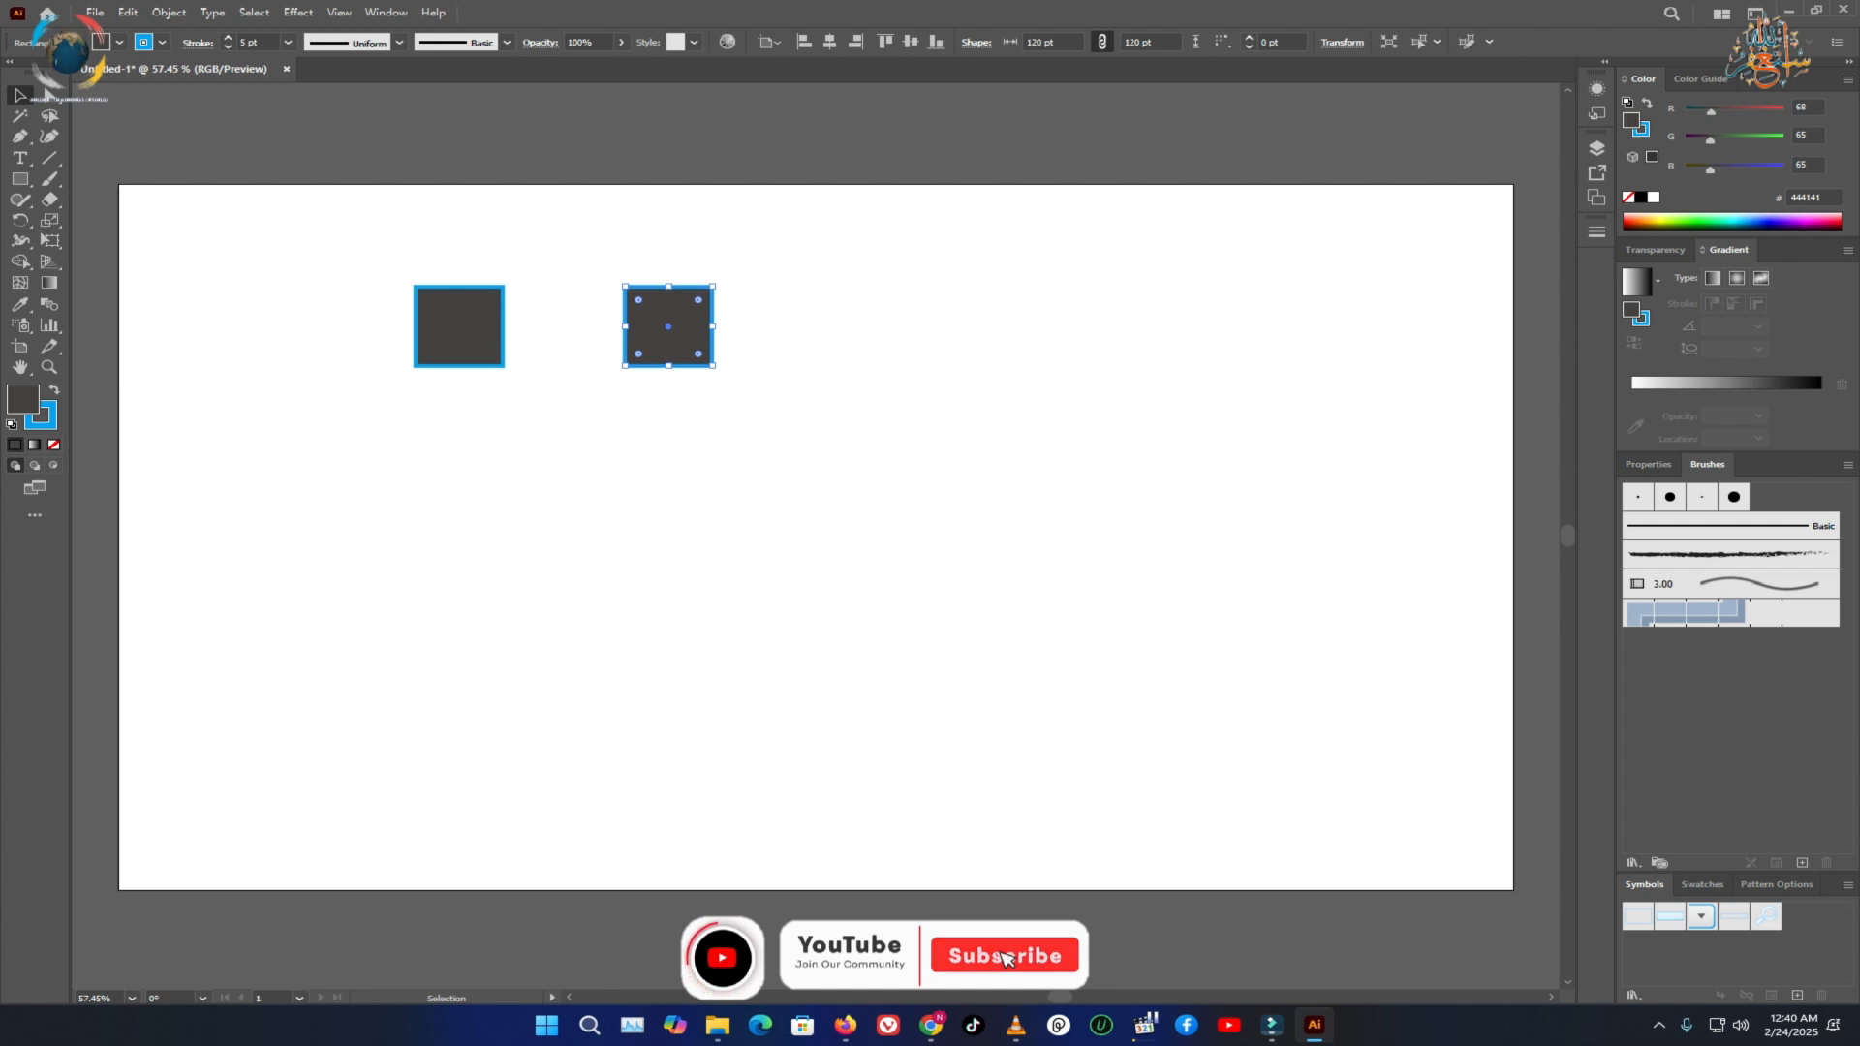
left_click(53, 444)
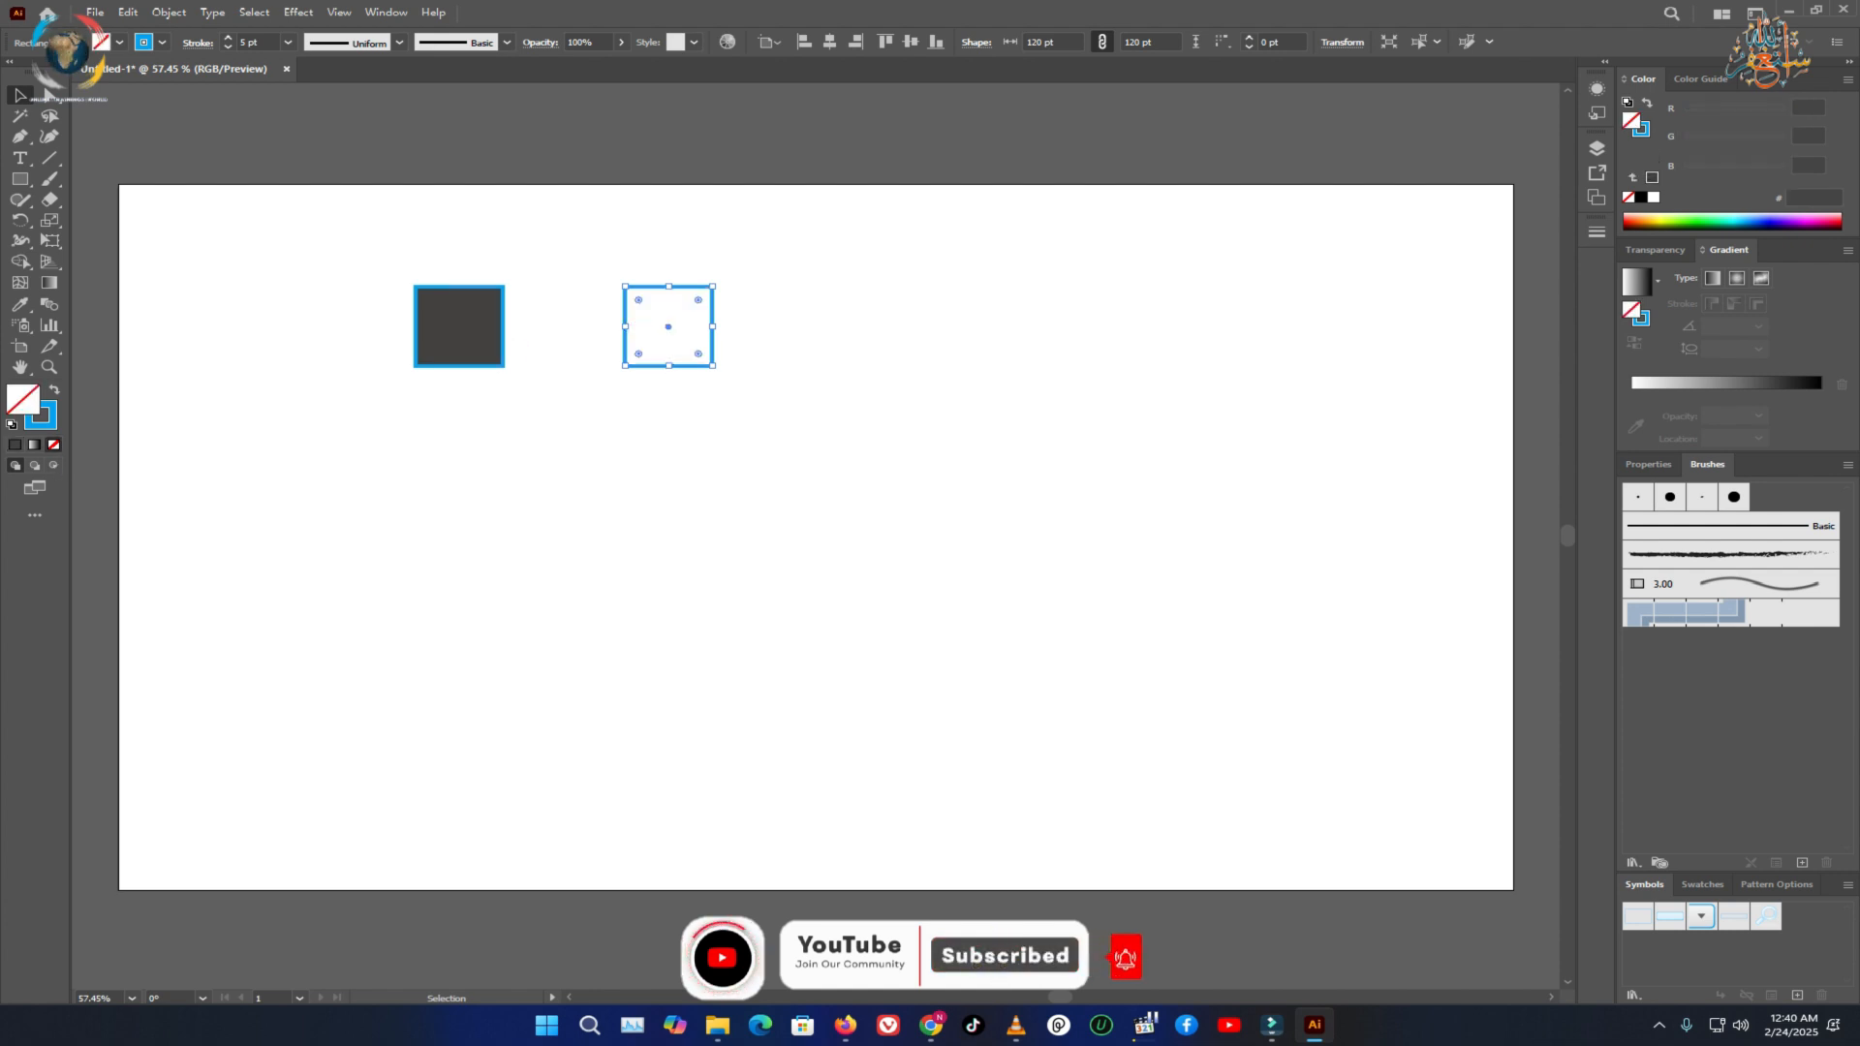
Move the filled square back toward the artboard's left side and place the unfilled square close beside it, aligned horizontally.
left_click_drag(462, 288, 330, 270)
left_click(623, 308)
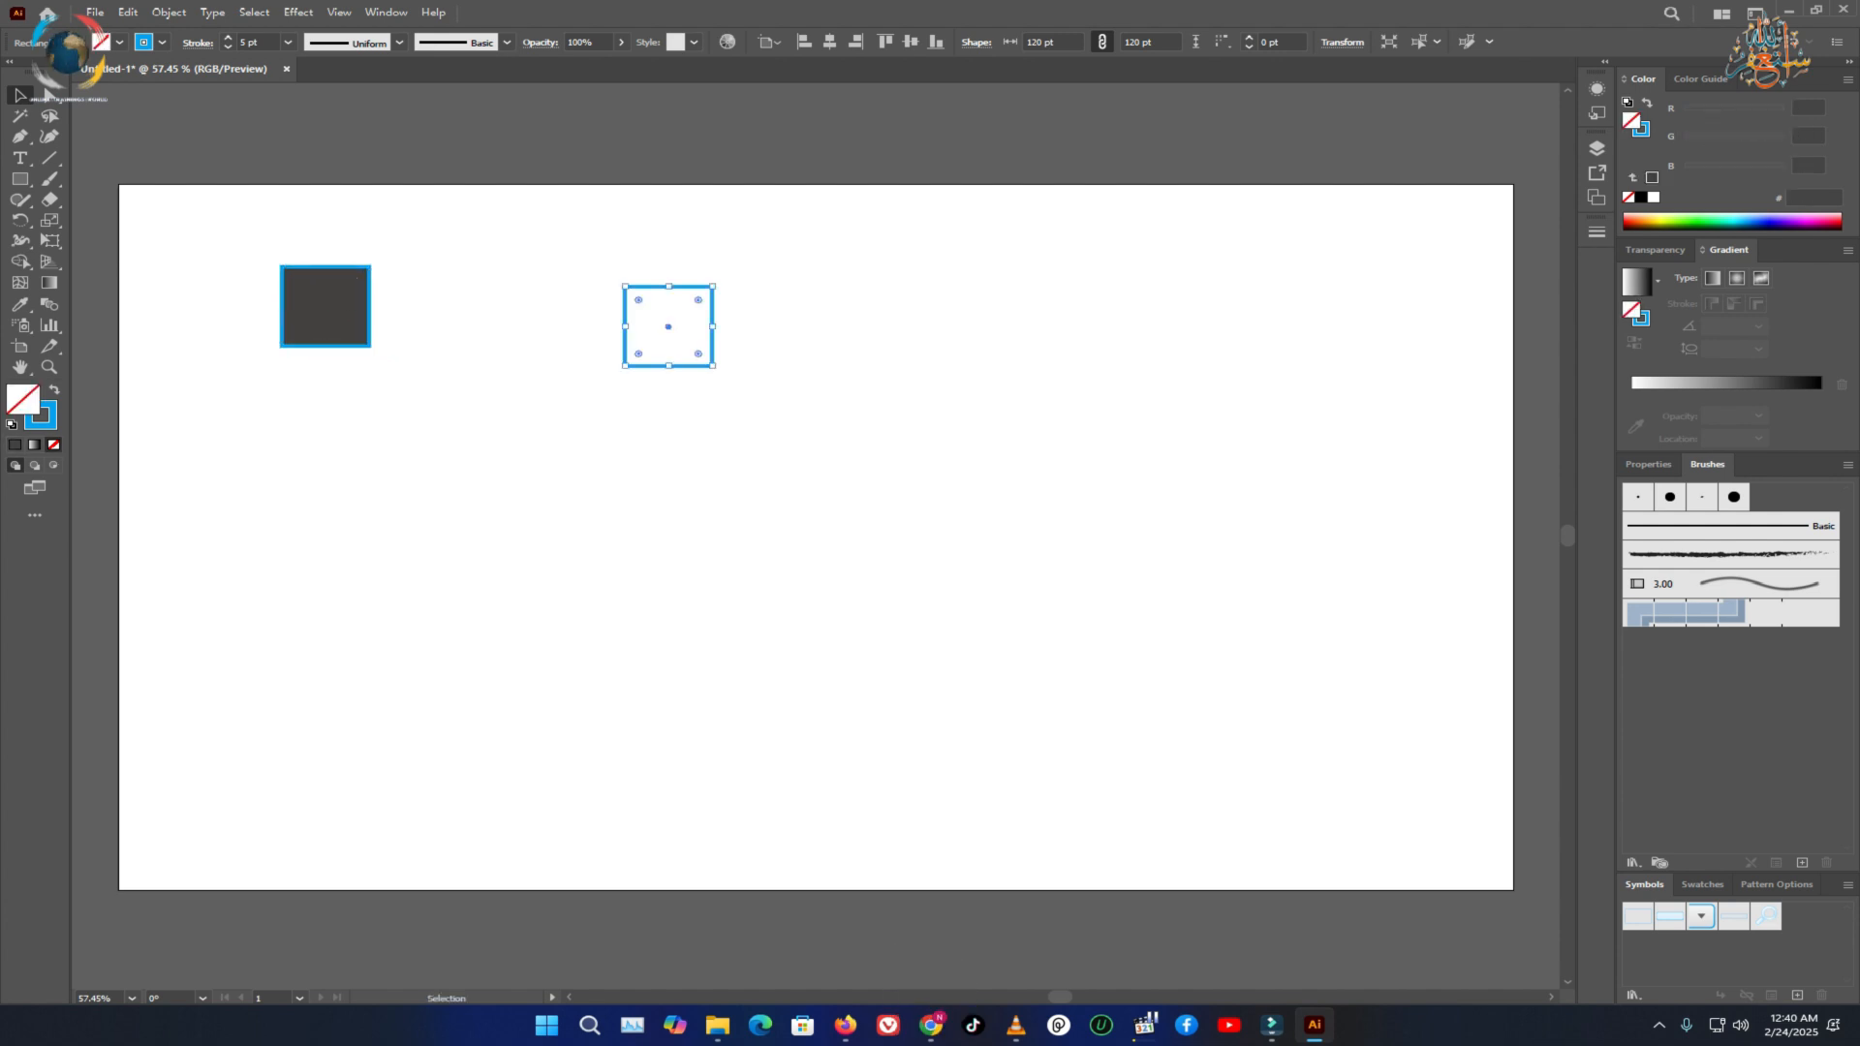
left_click(651, 310)
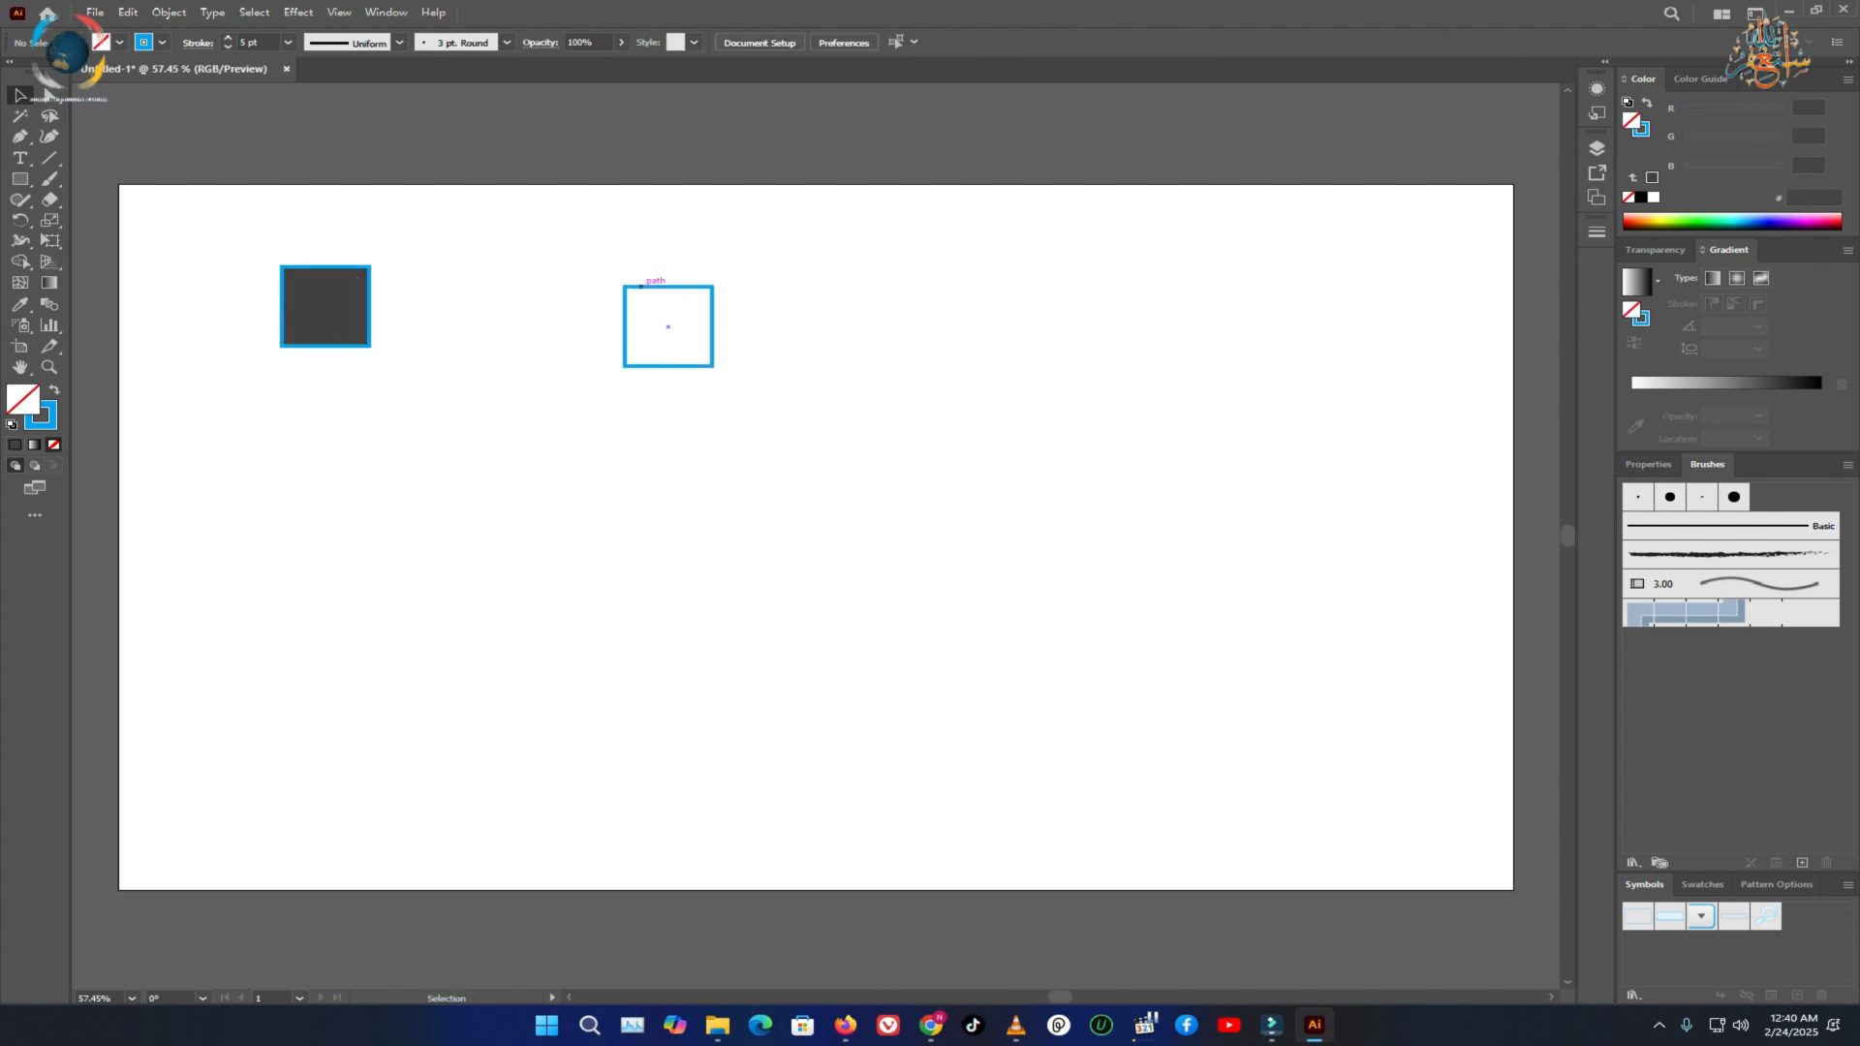
left_click_drag(636, 286, 432, 266)
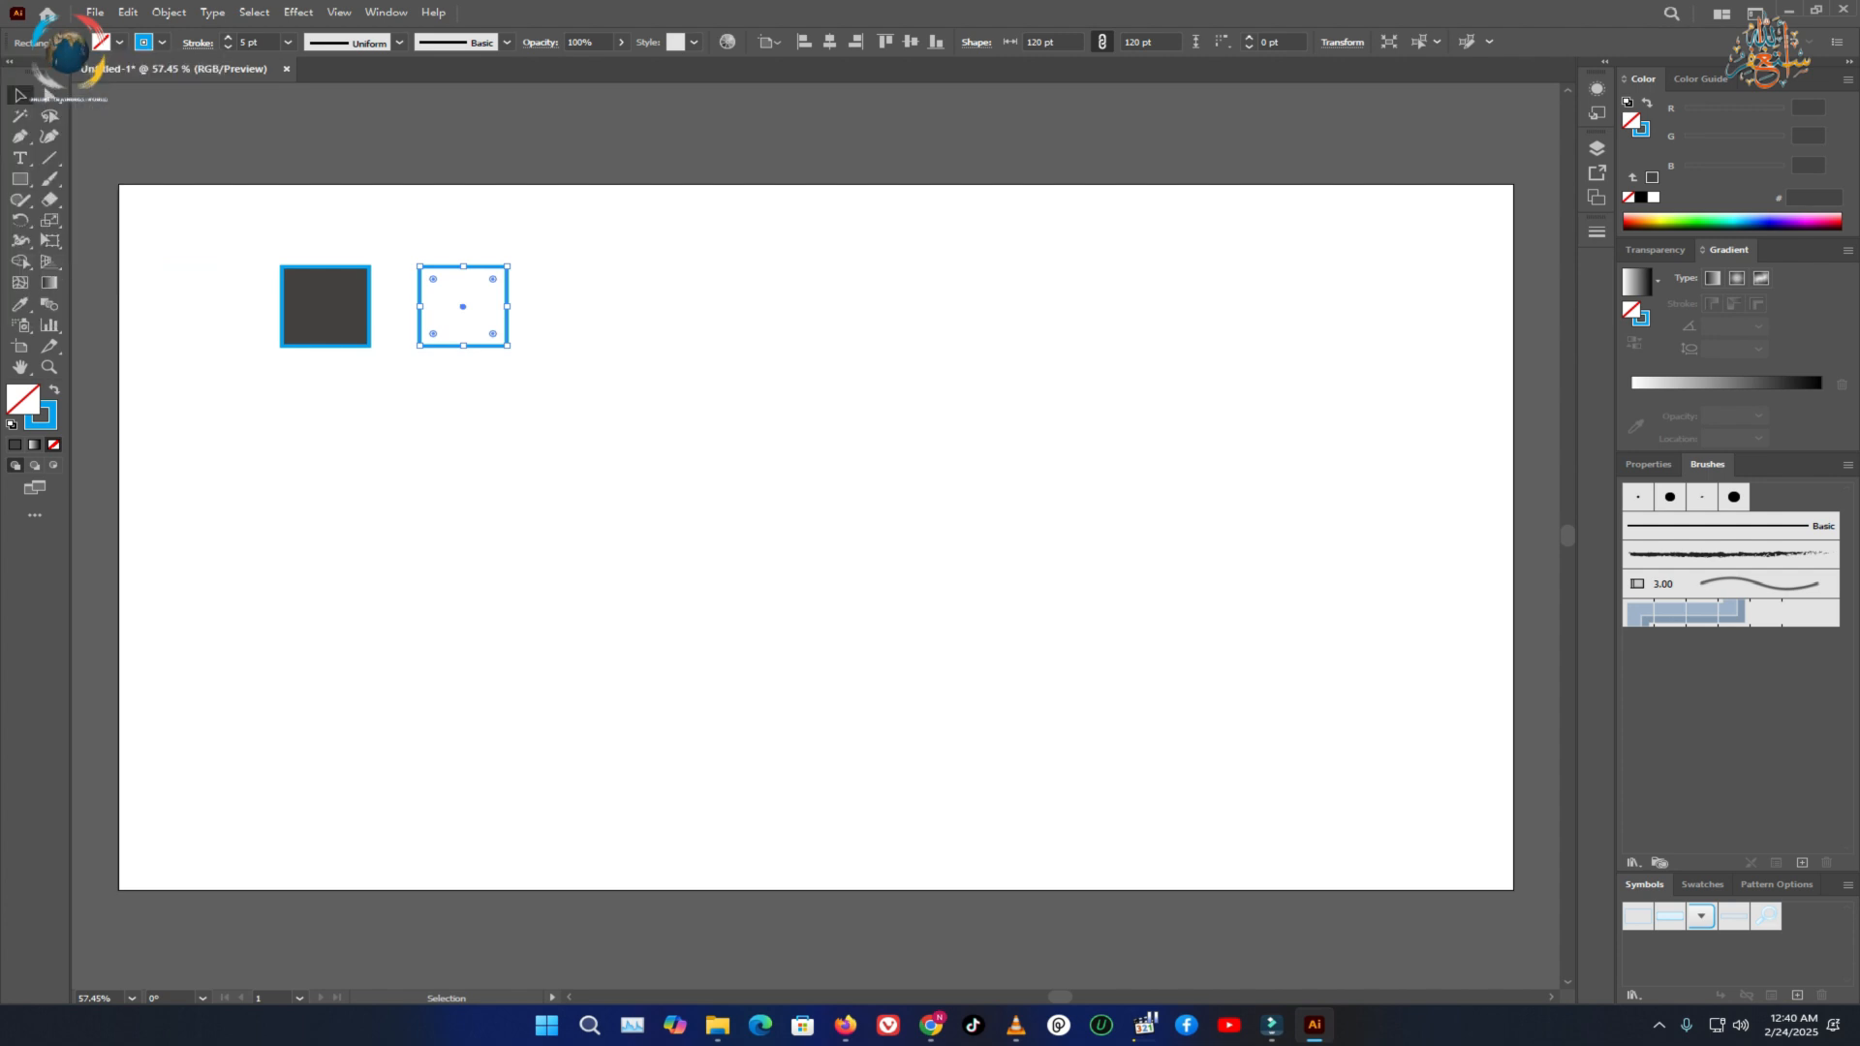
Detach the Stroke settings from the dock and expand them as a floating panel over the artboard.
left_click(198, 42)
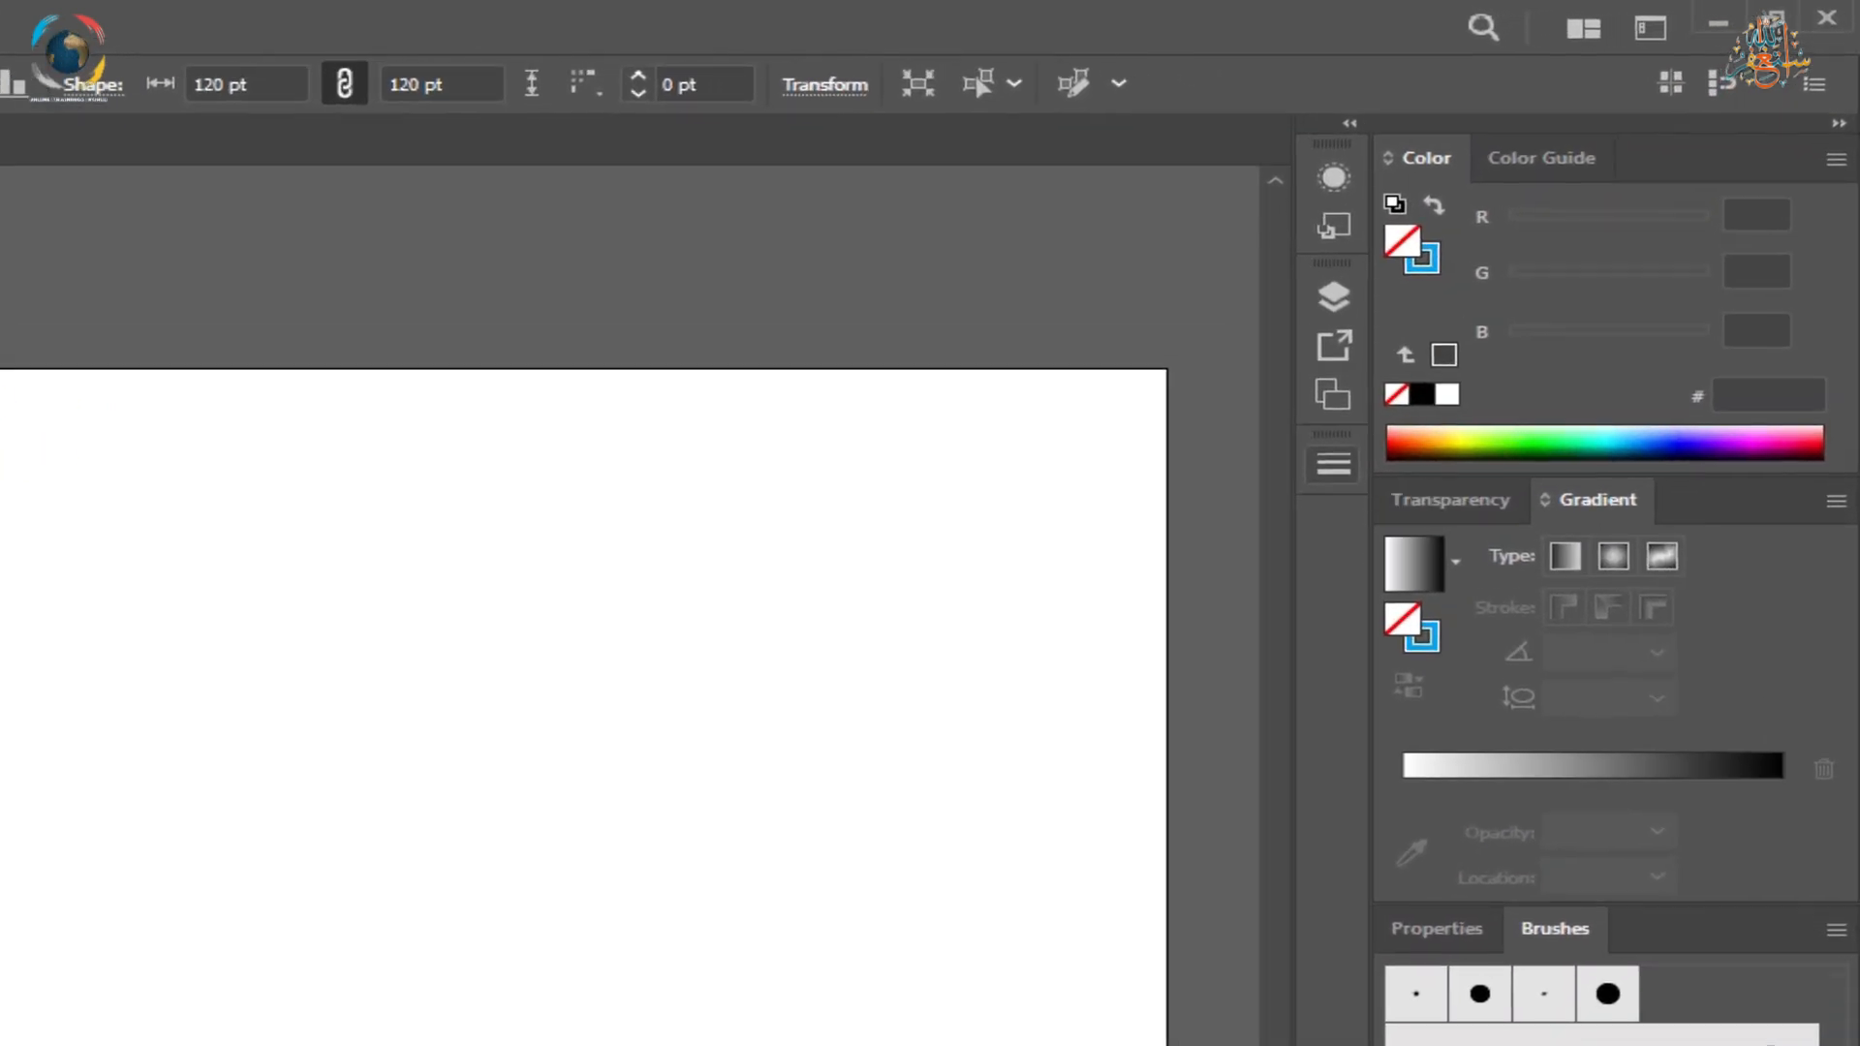
left_click(1333, 464)
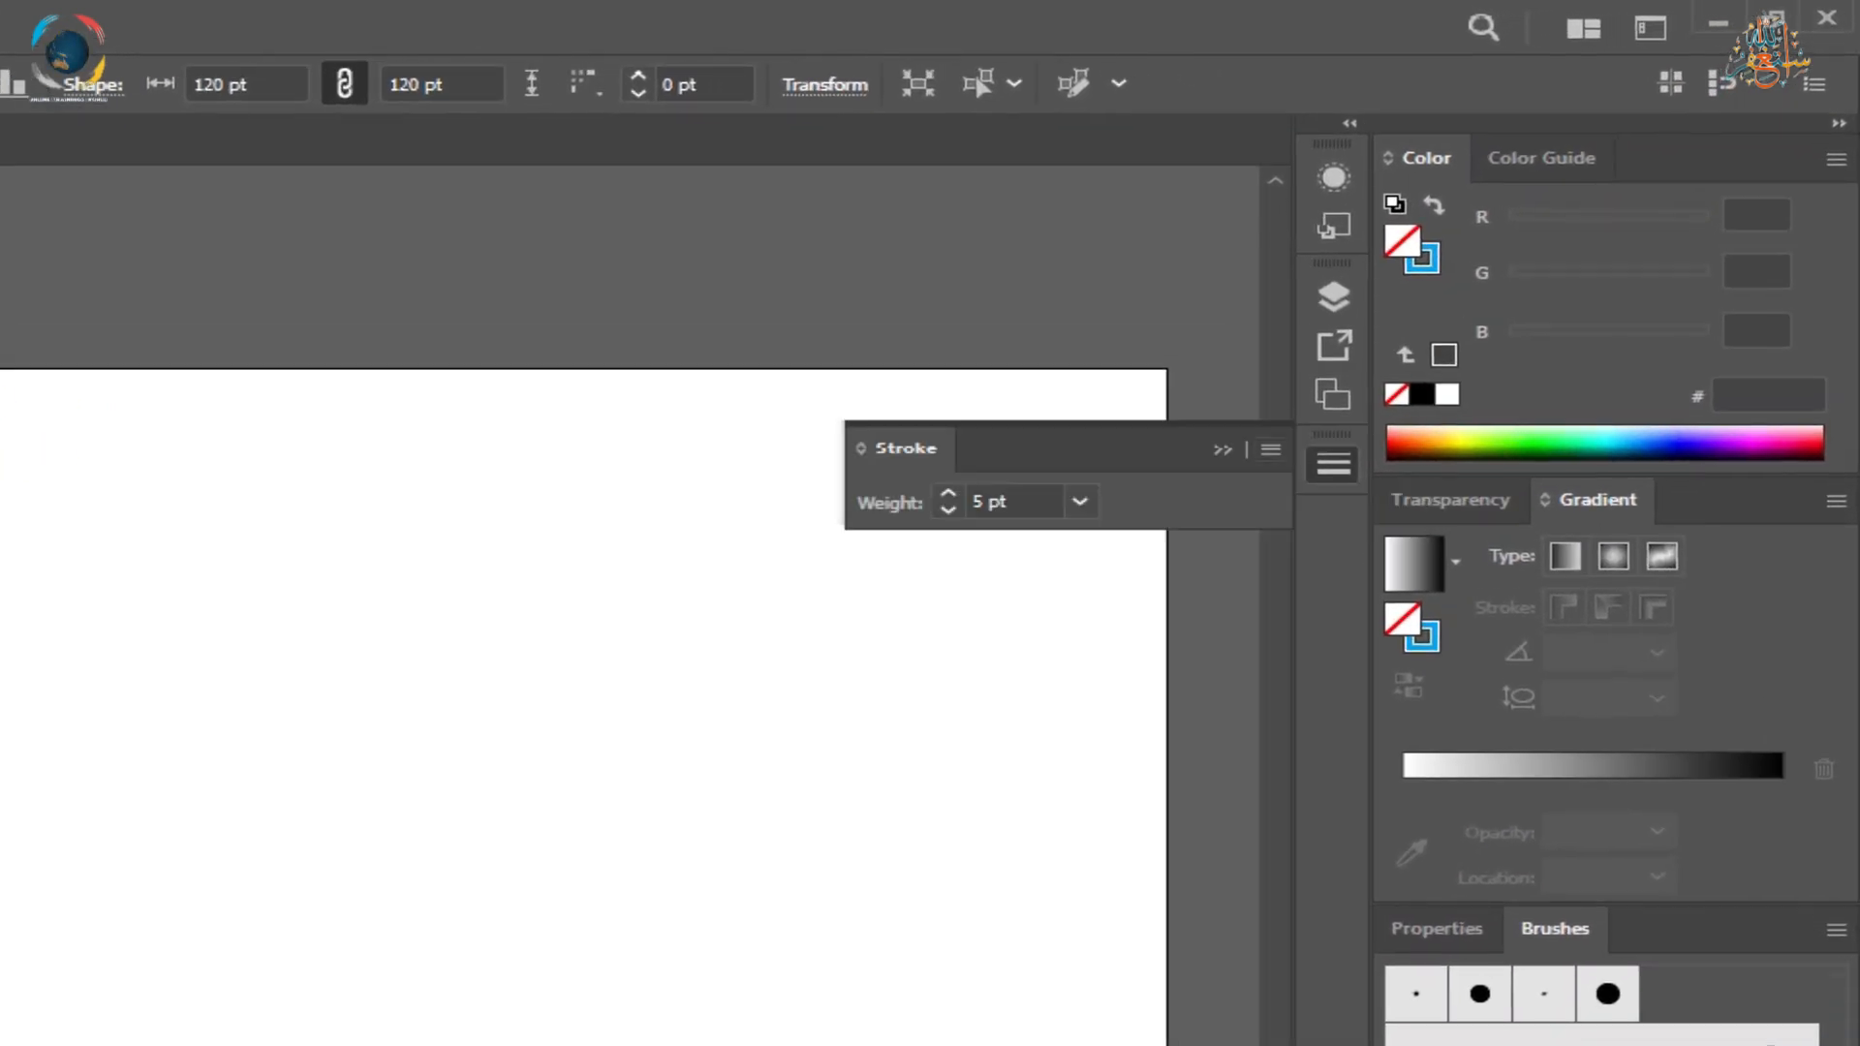
left_click_drag(1333, 464, 952, 495)
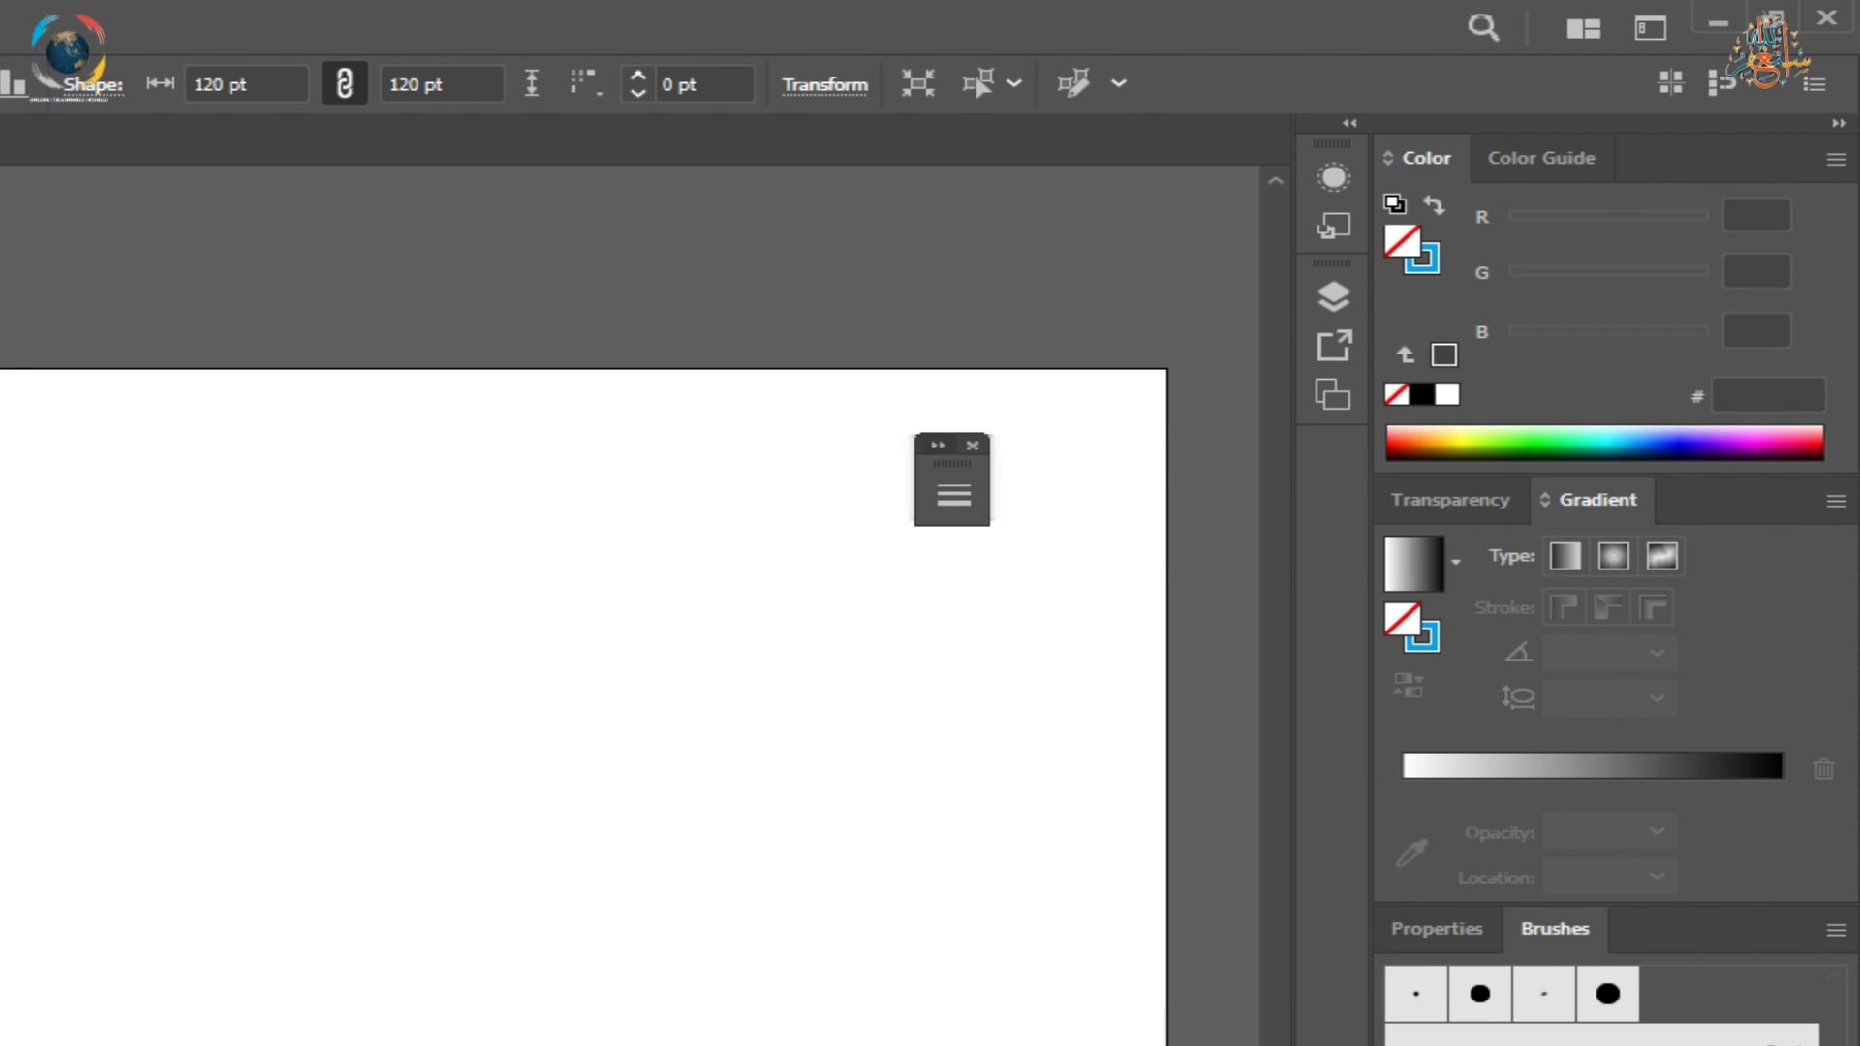
left_click(938, 446)
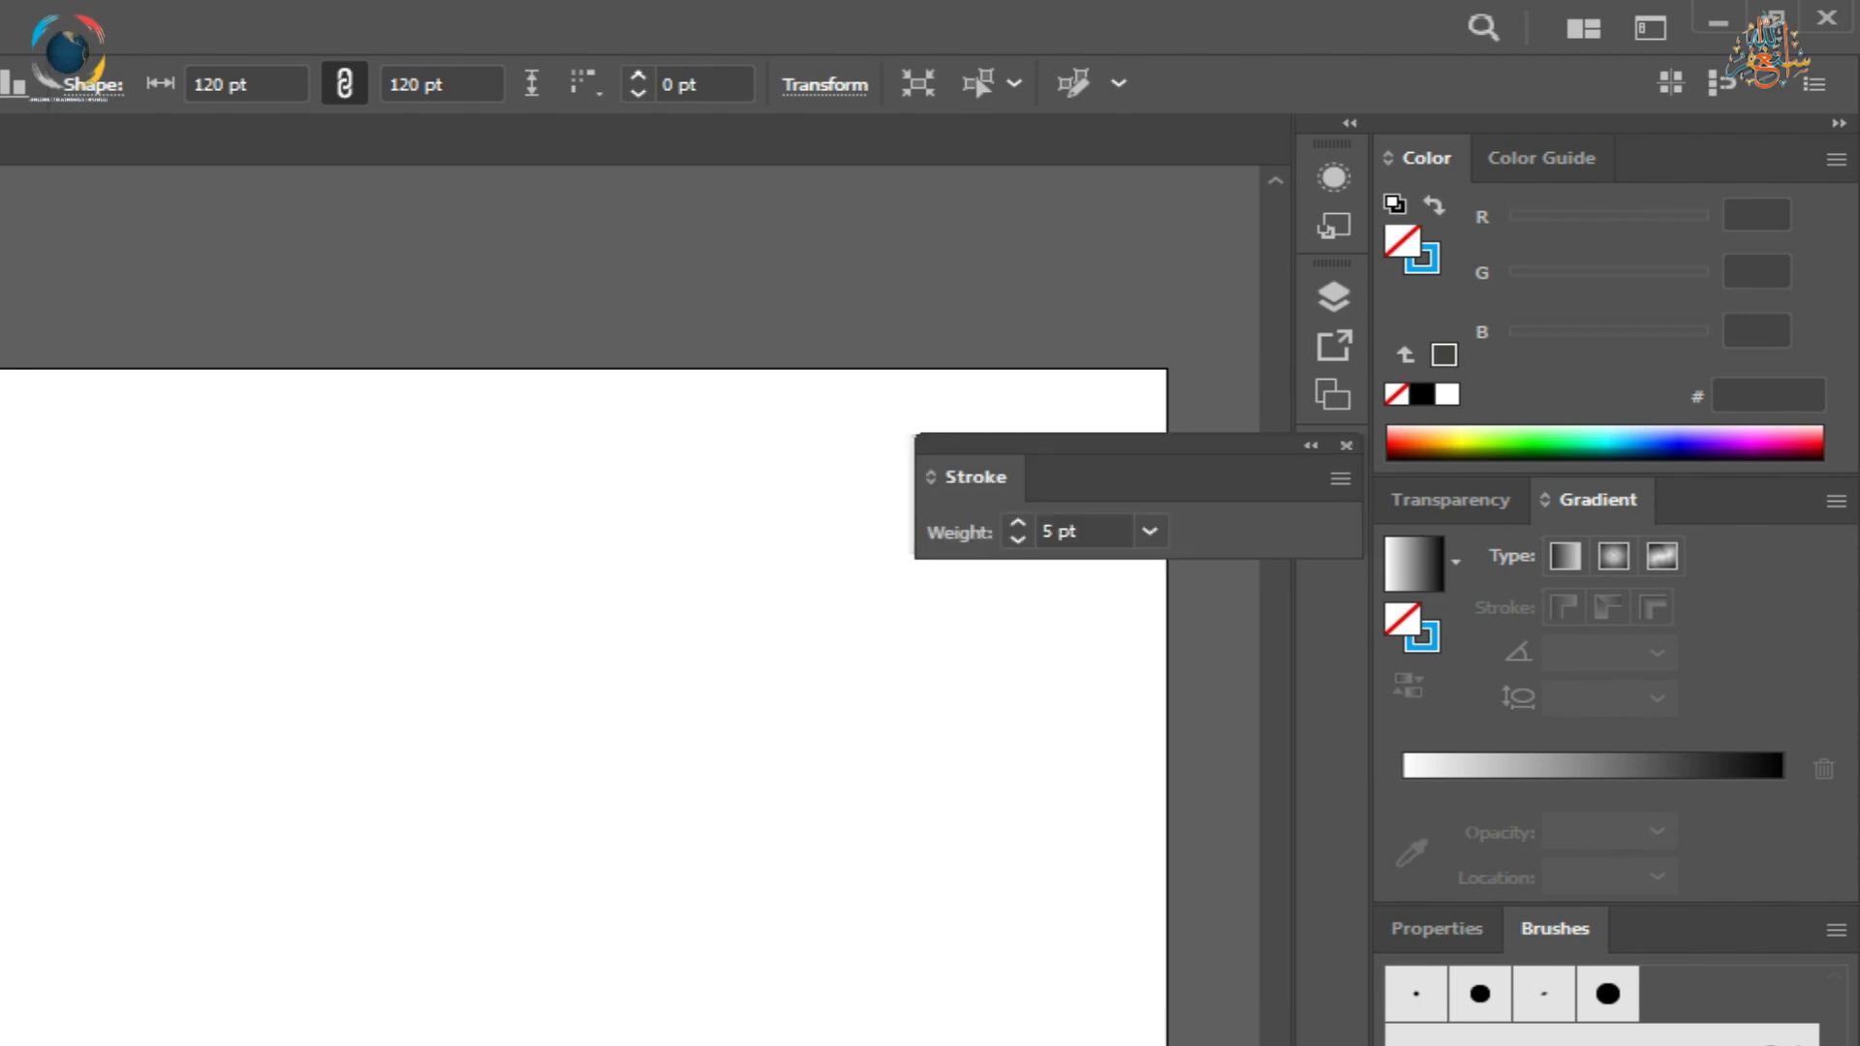
Set the filled square's stroke weight to 7 pt and show the full stroke options.
key("comma")
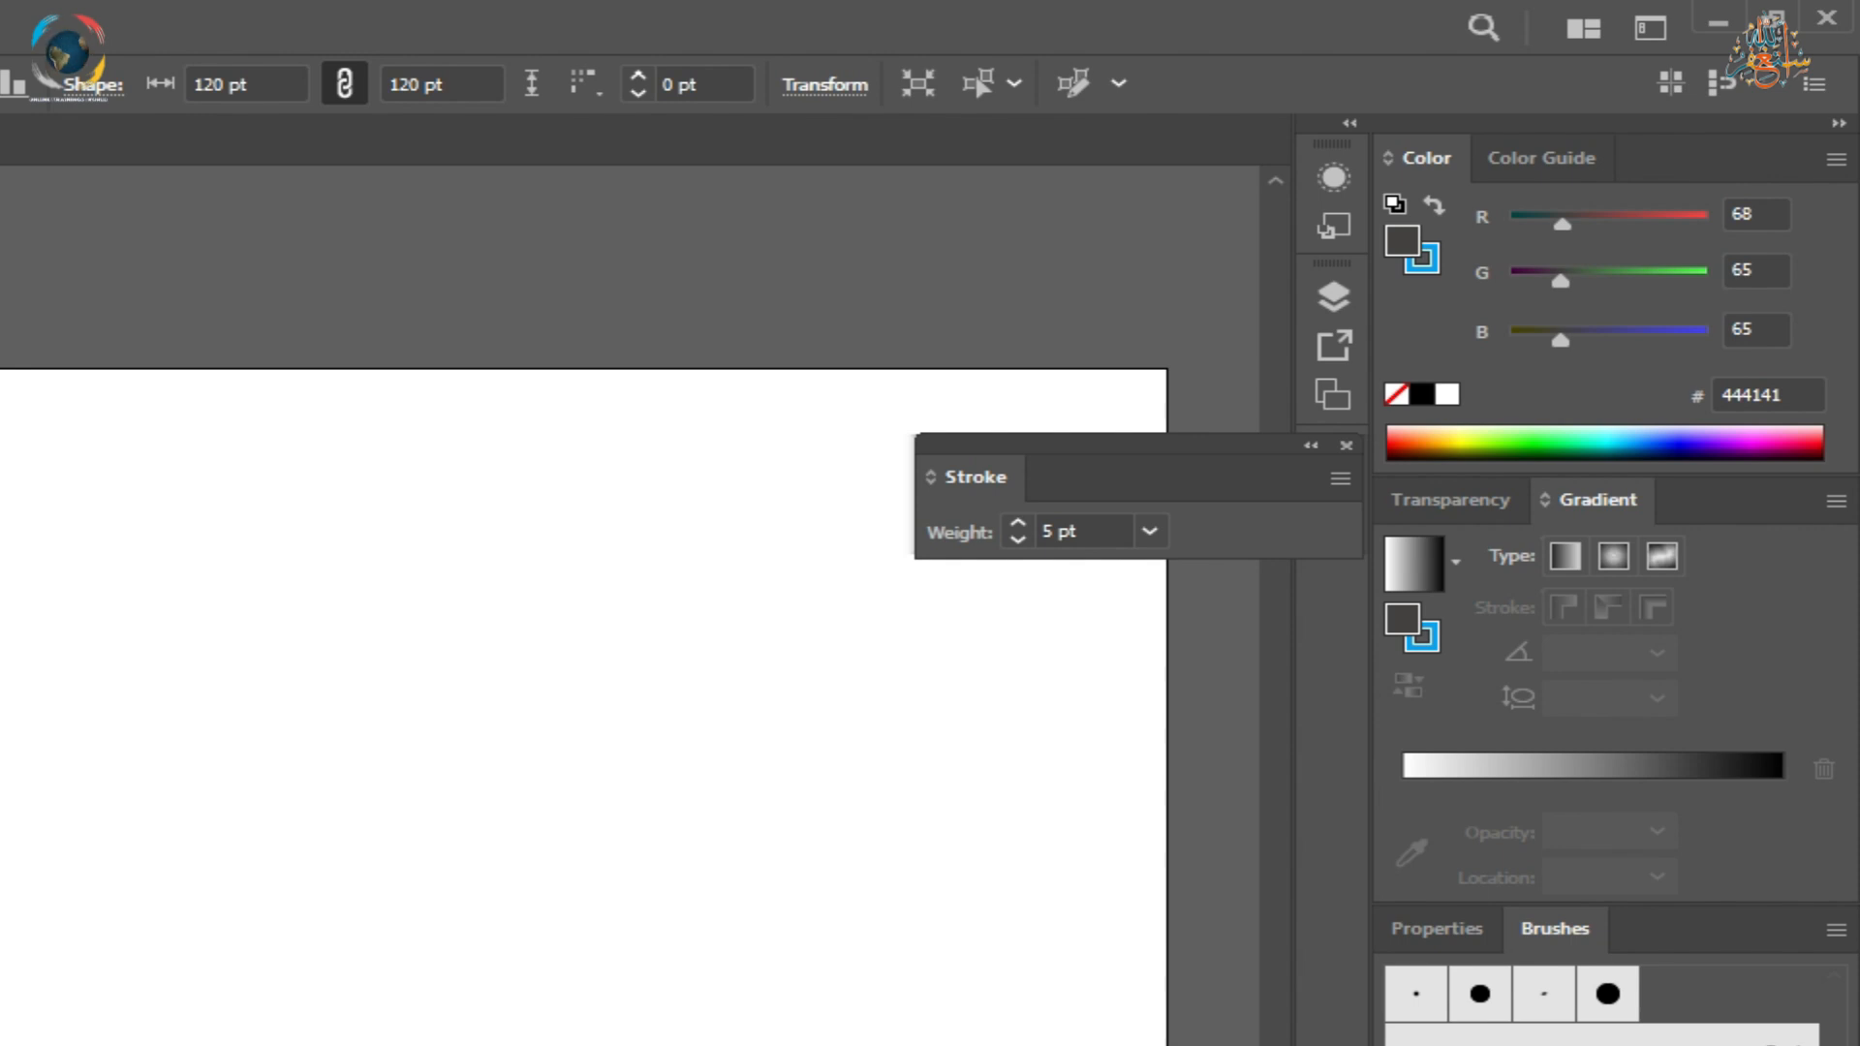
left_click(1150, 531)
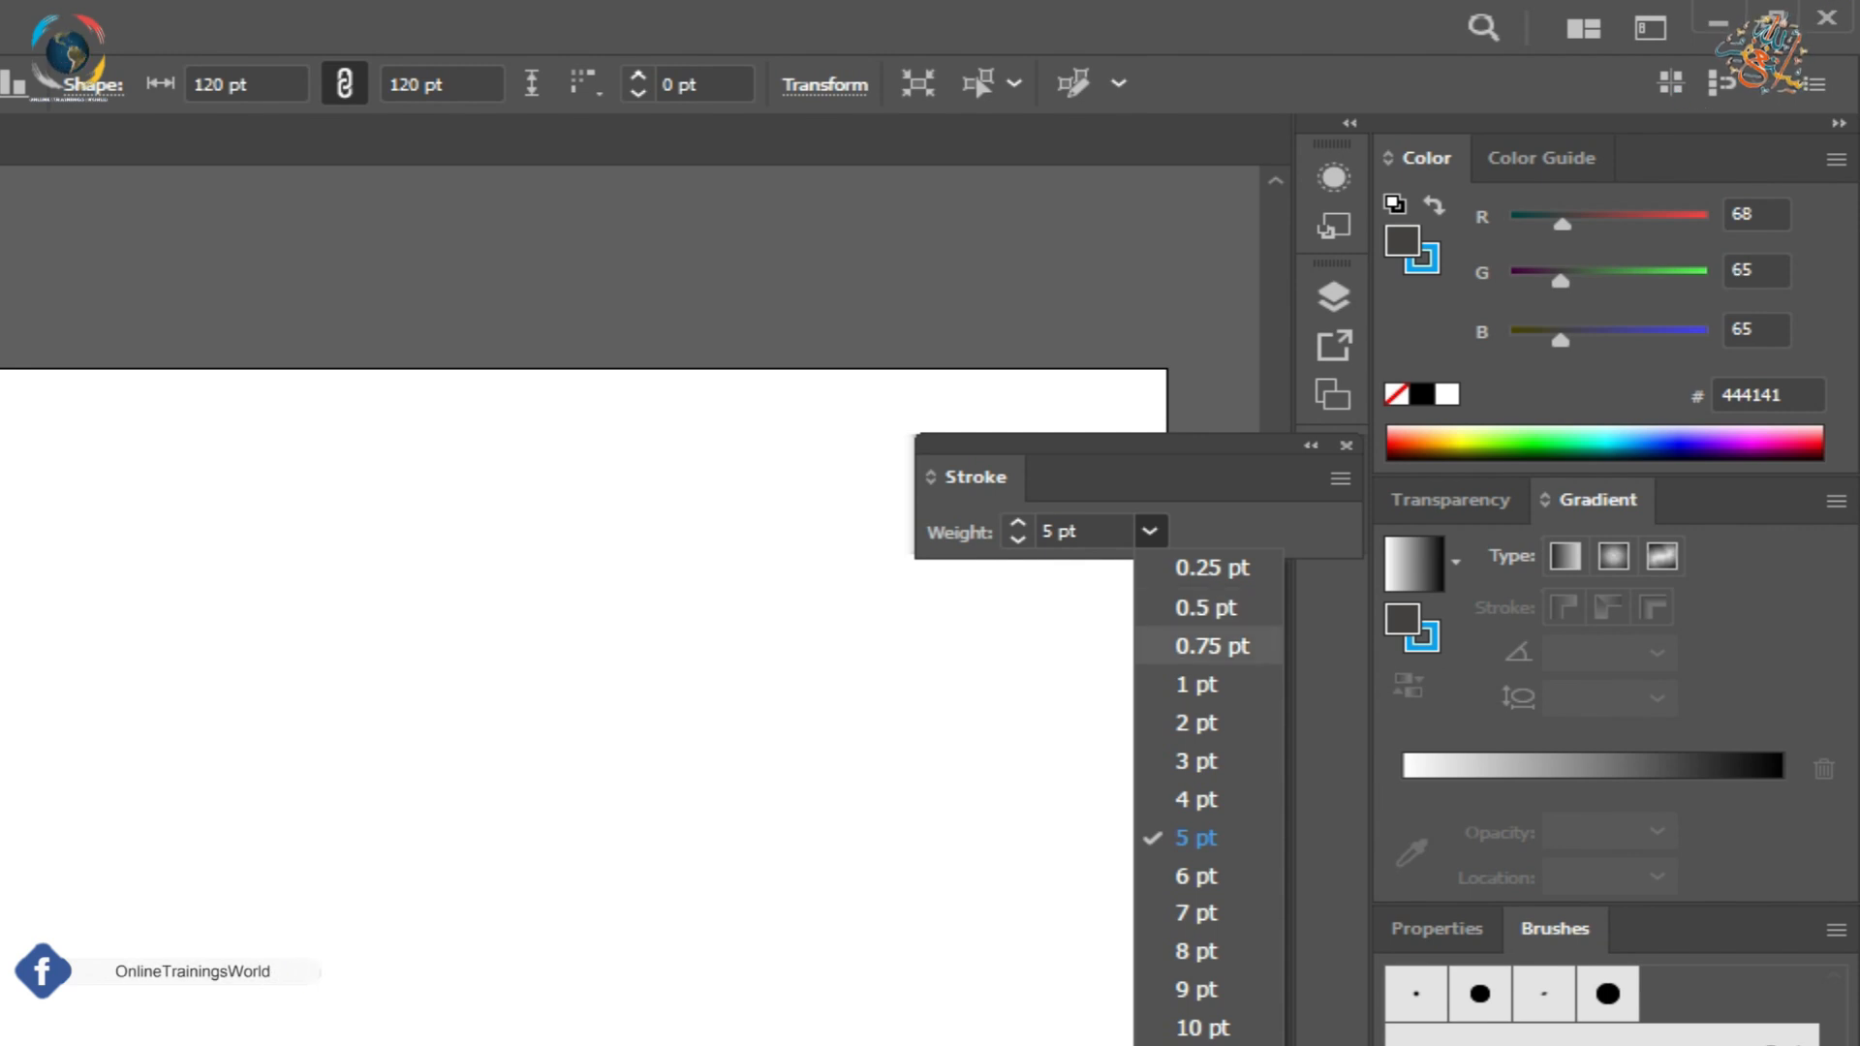
left_click(1197, 913)
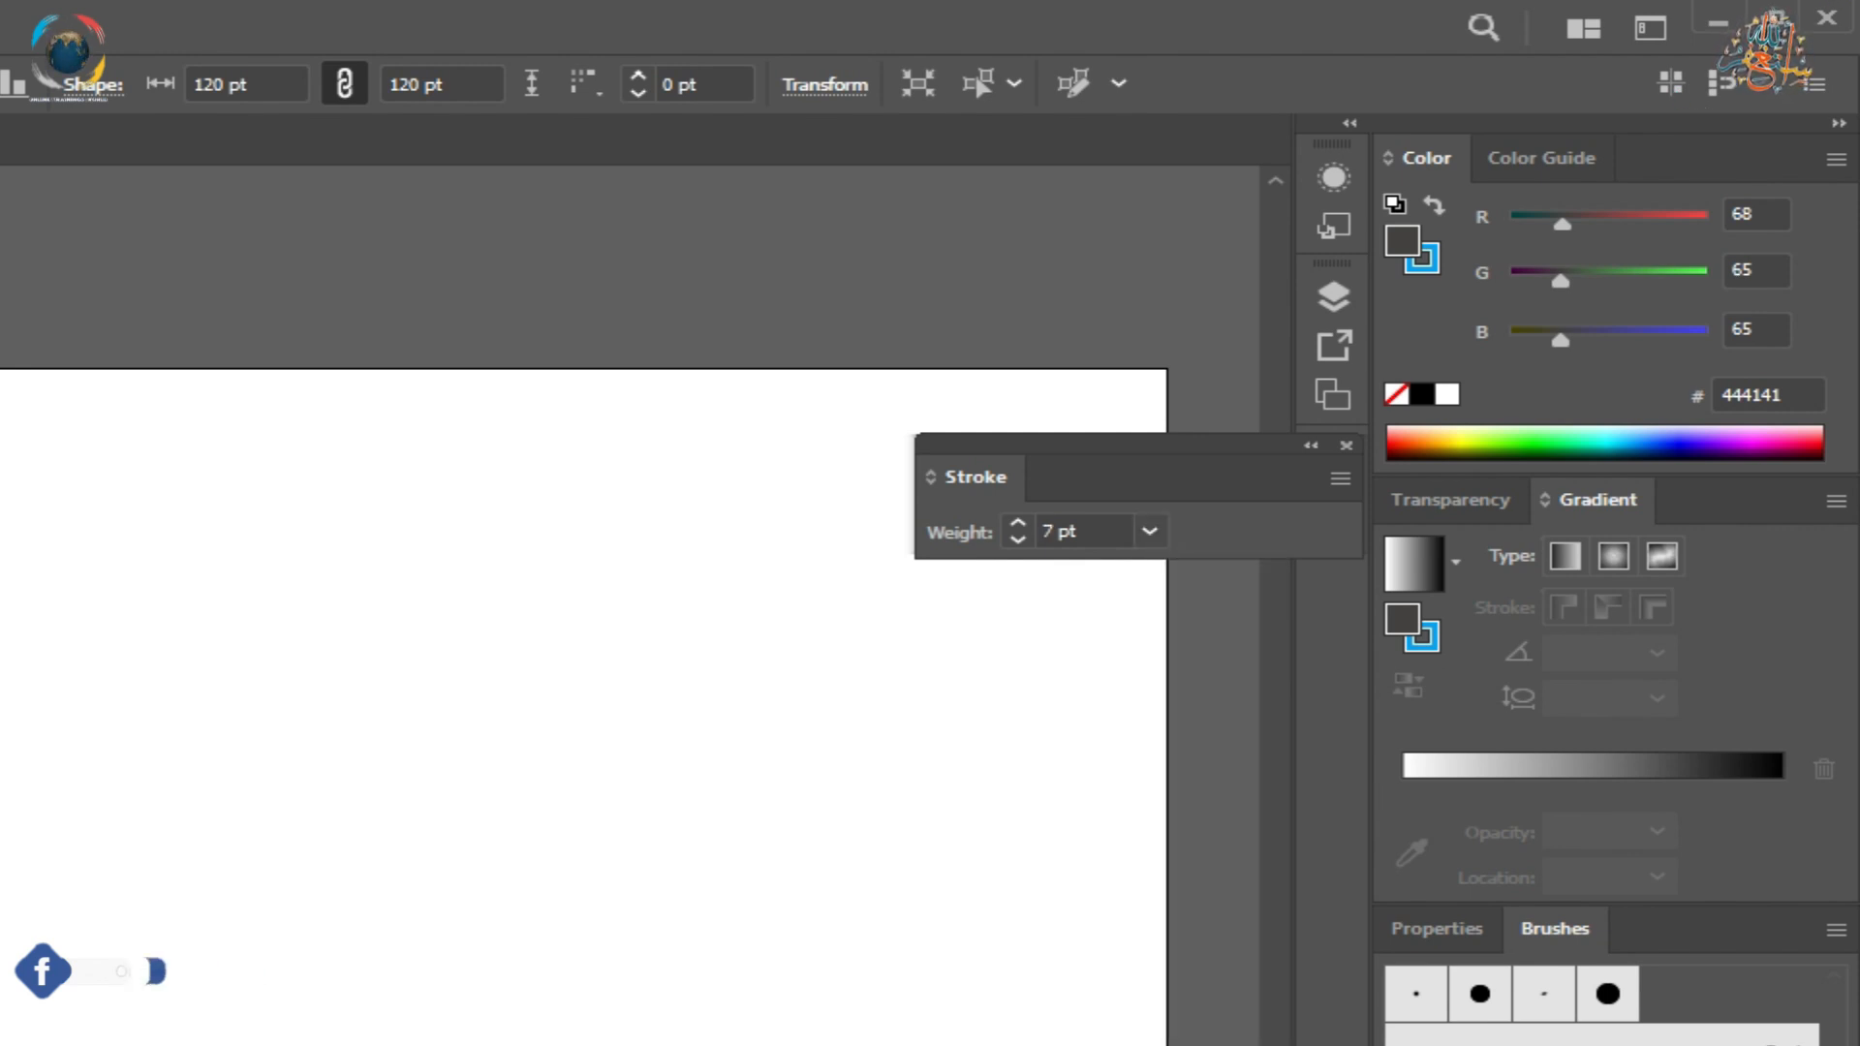
left_click(1339, 479)
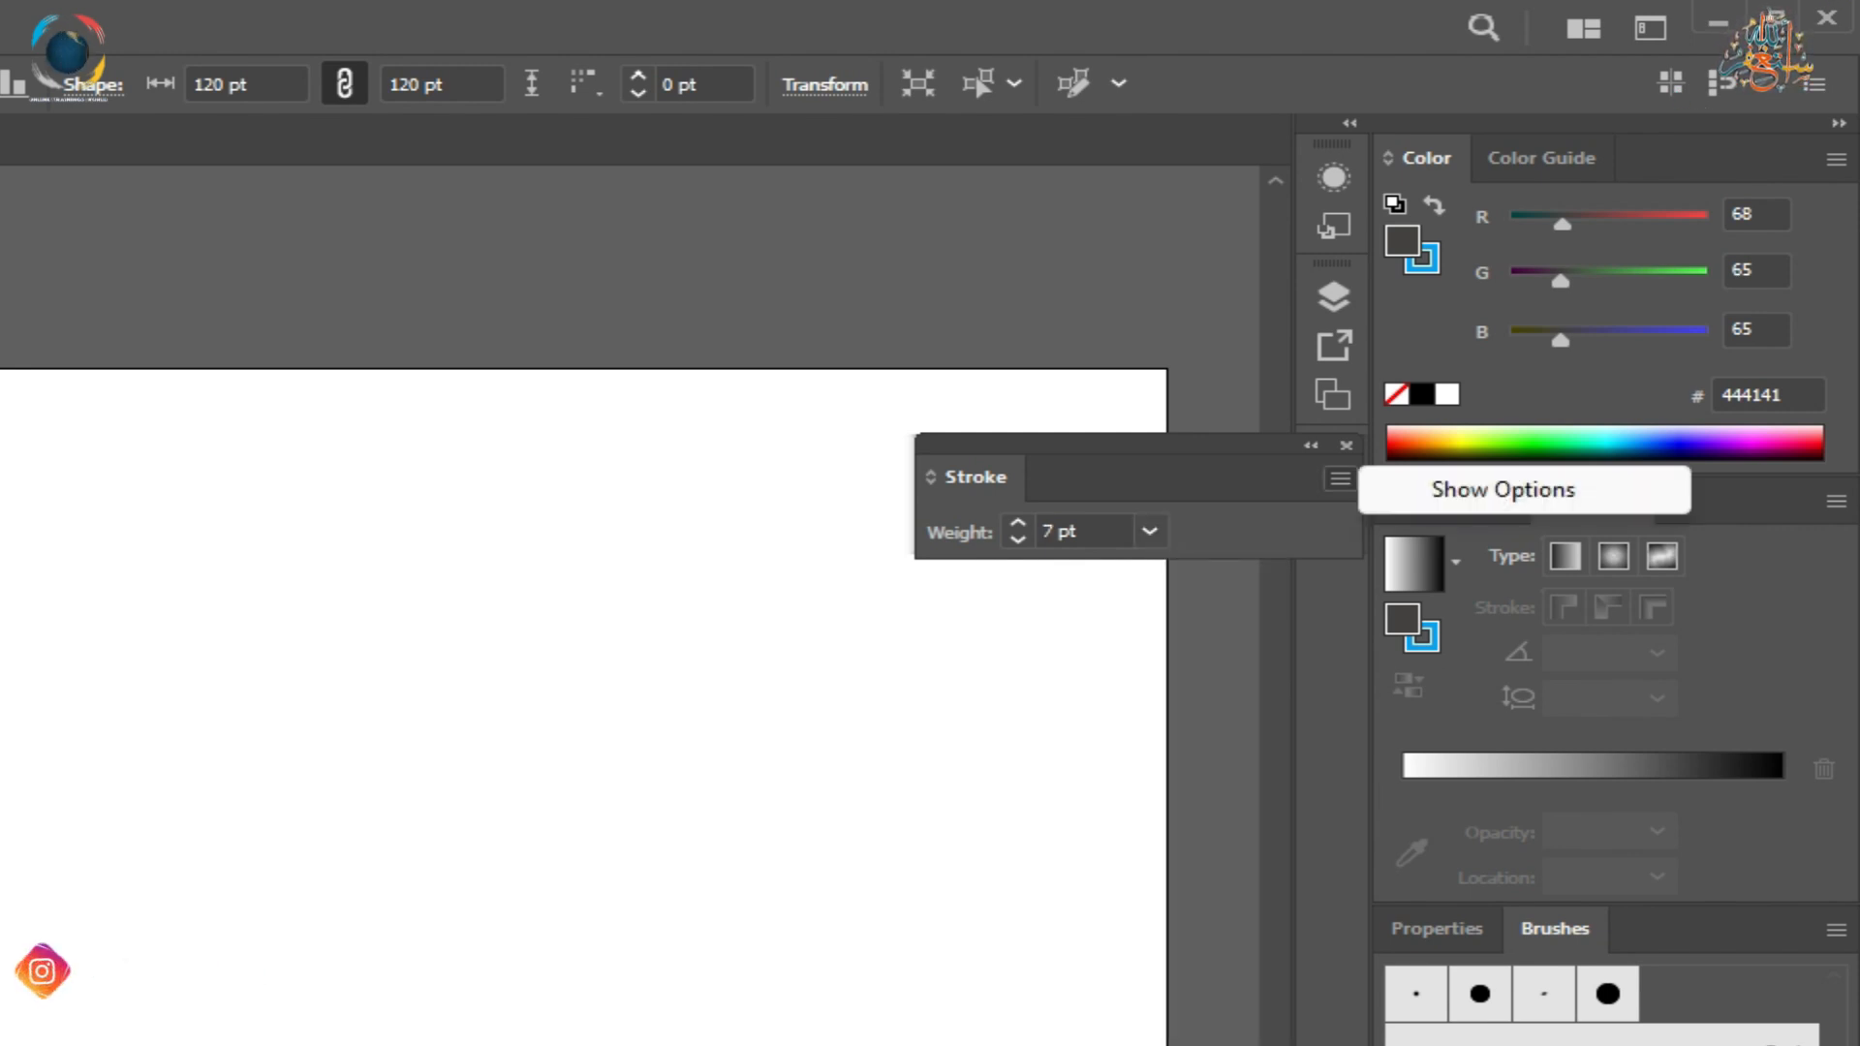
left_click(1502, 489)
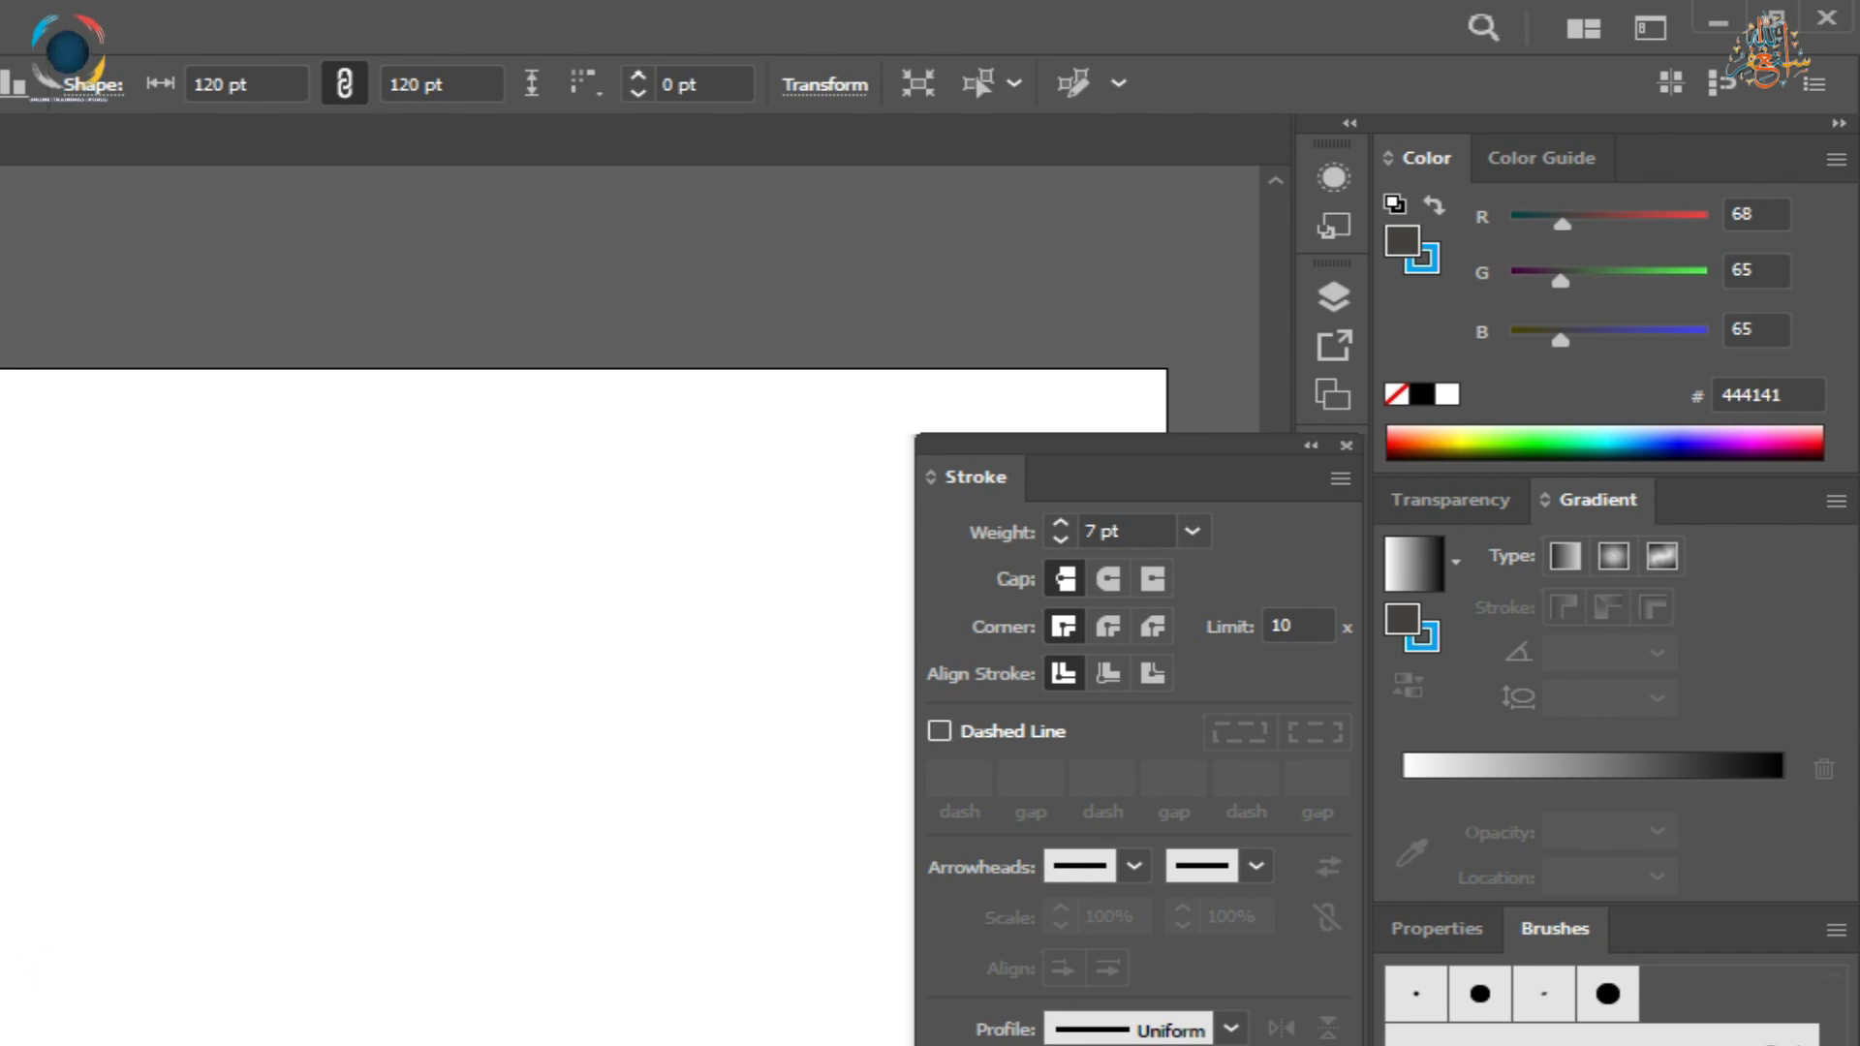
Turn on a dashed line with 12 pt dashes for the filled square's stroke and turn it off again.
left_click(939, 731)
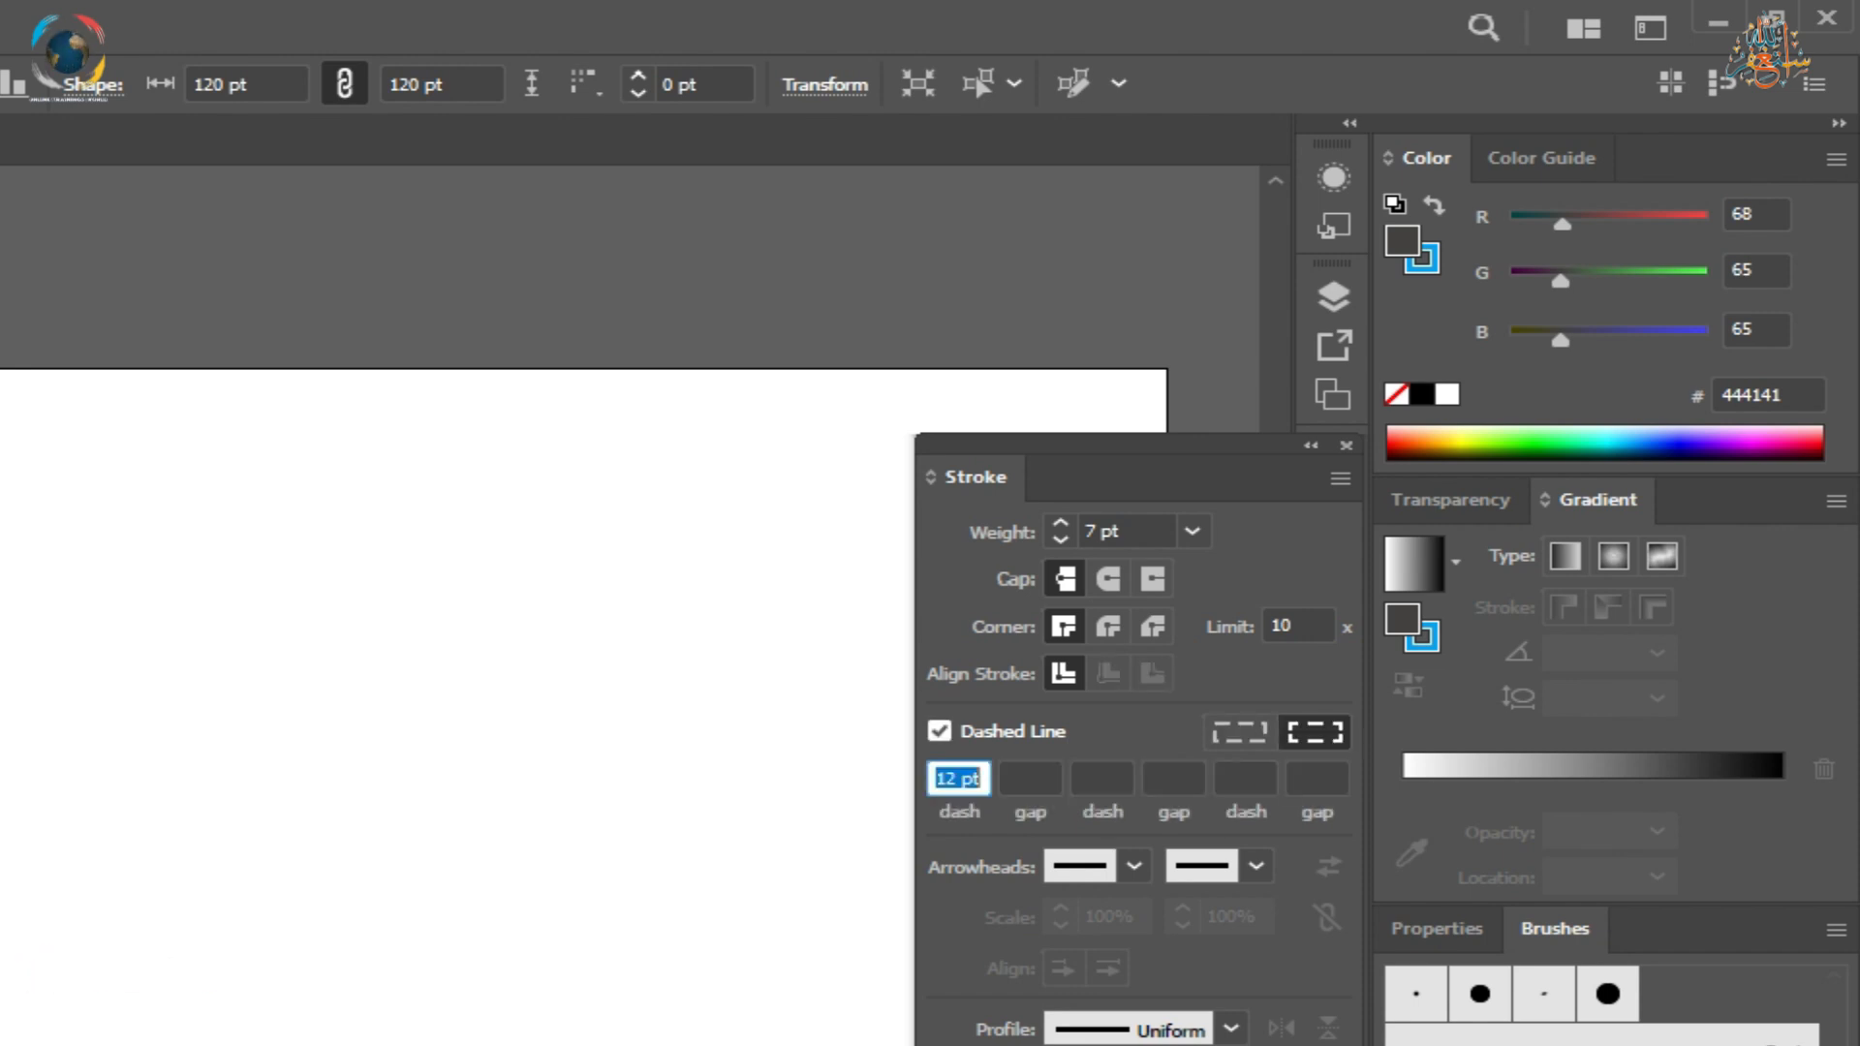
left_click(940, 731)
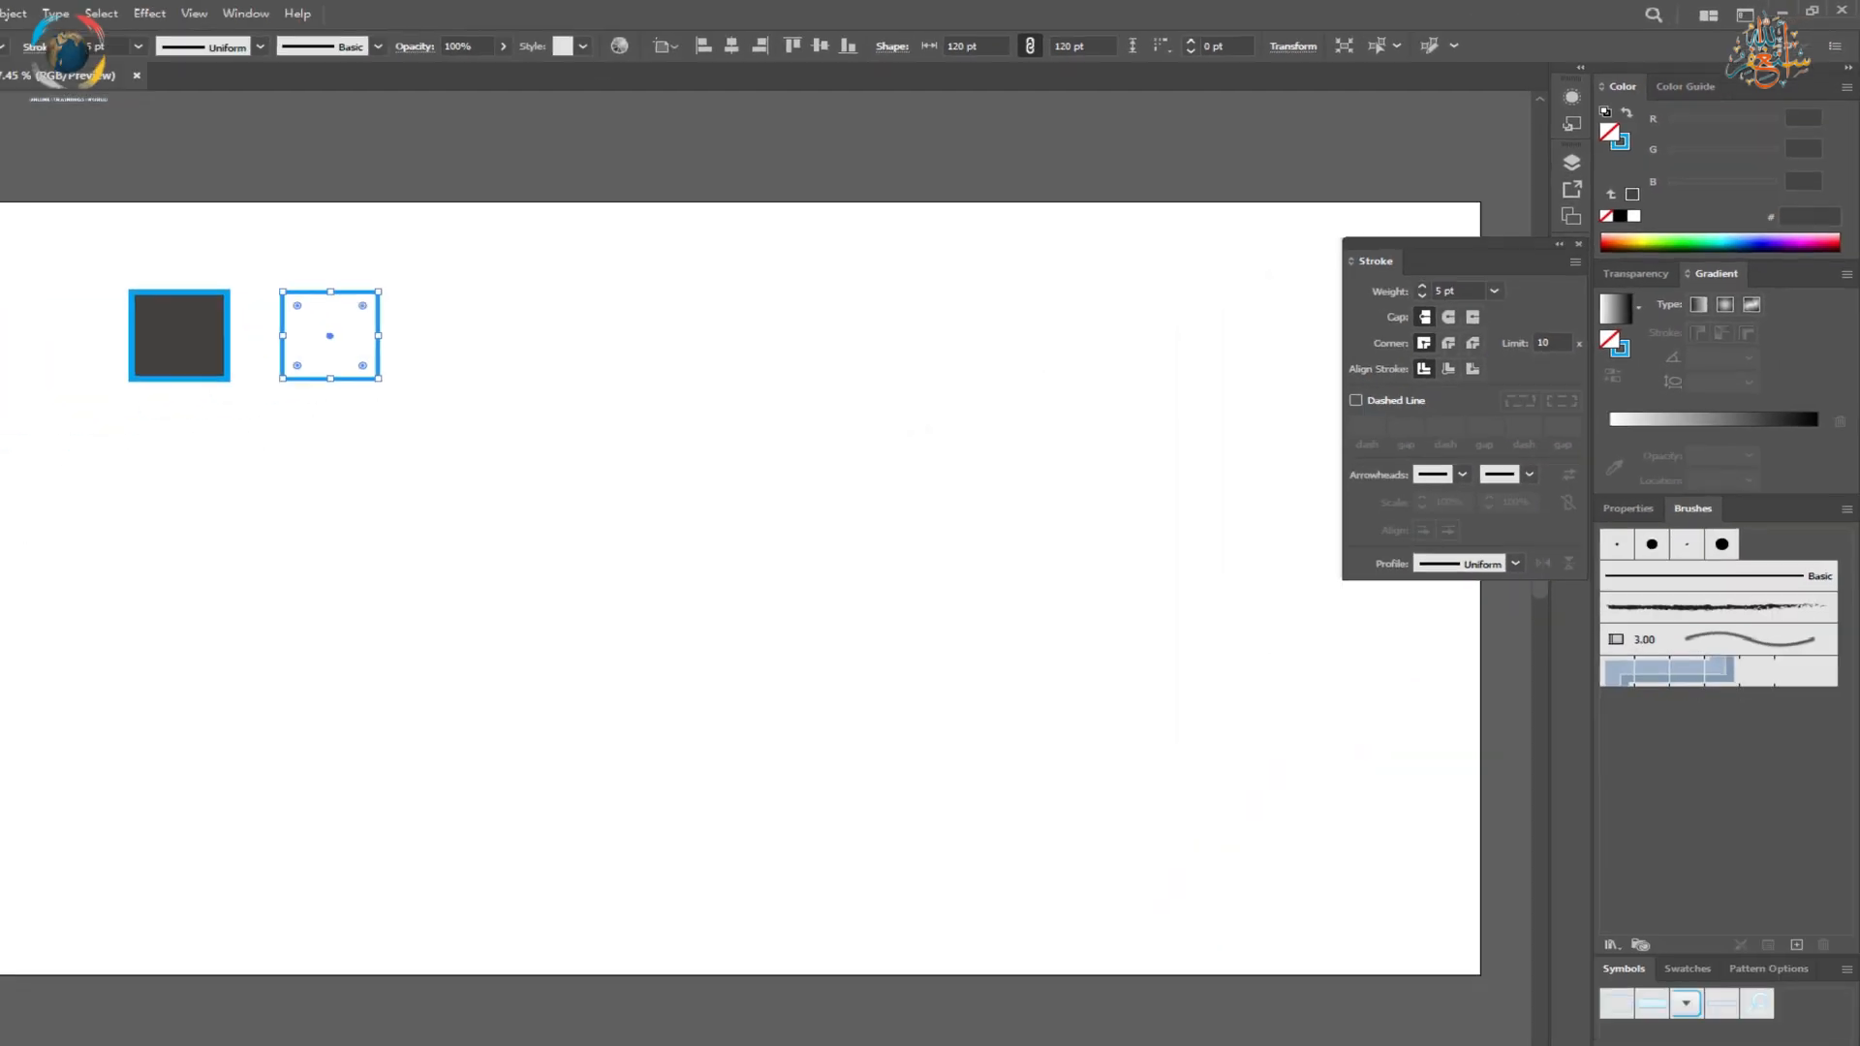
Duplicate the unfilled square and place the copy to its right in the same row.
key("ctrl+shift+a")
key("q")
key("a")
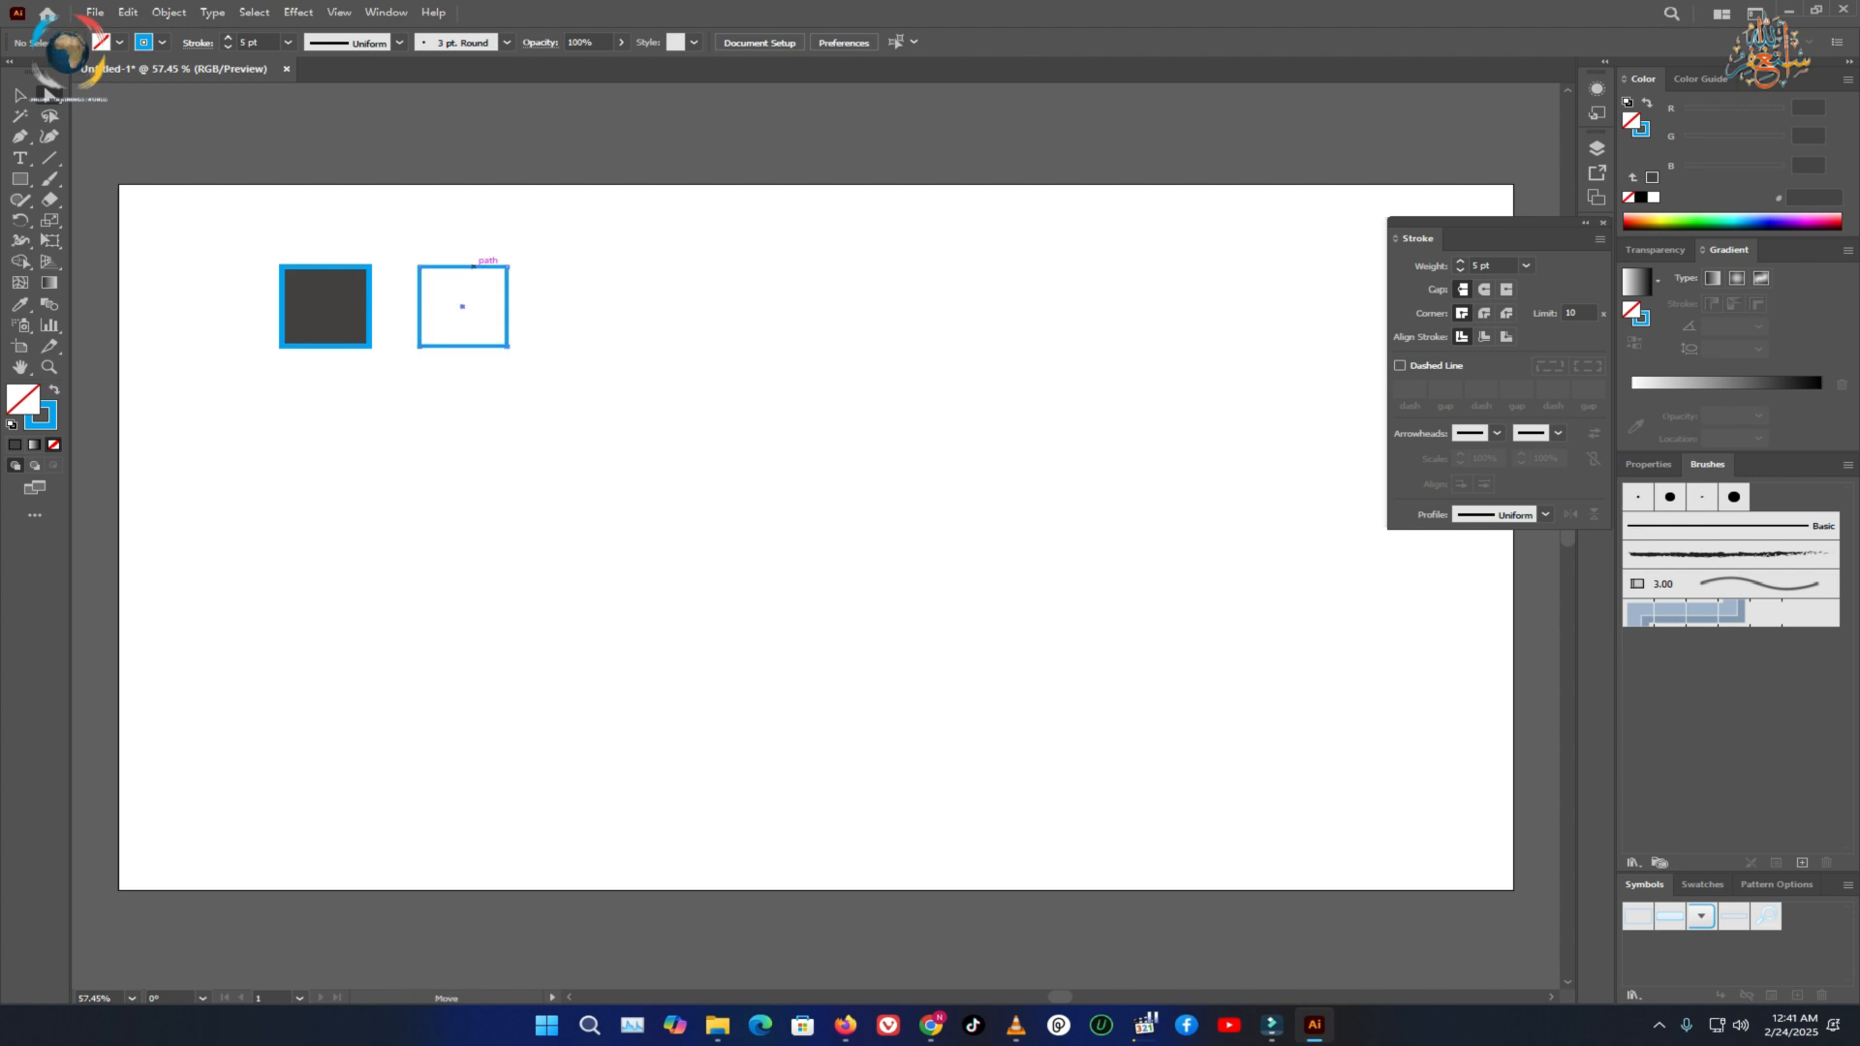
left_click(474, 265, "alt")
left_click_drag(506, 314, 636, 312)
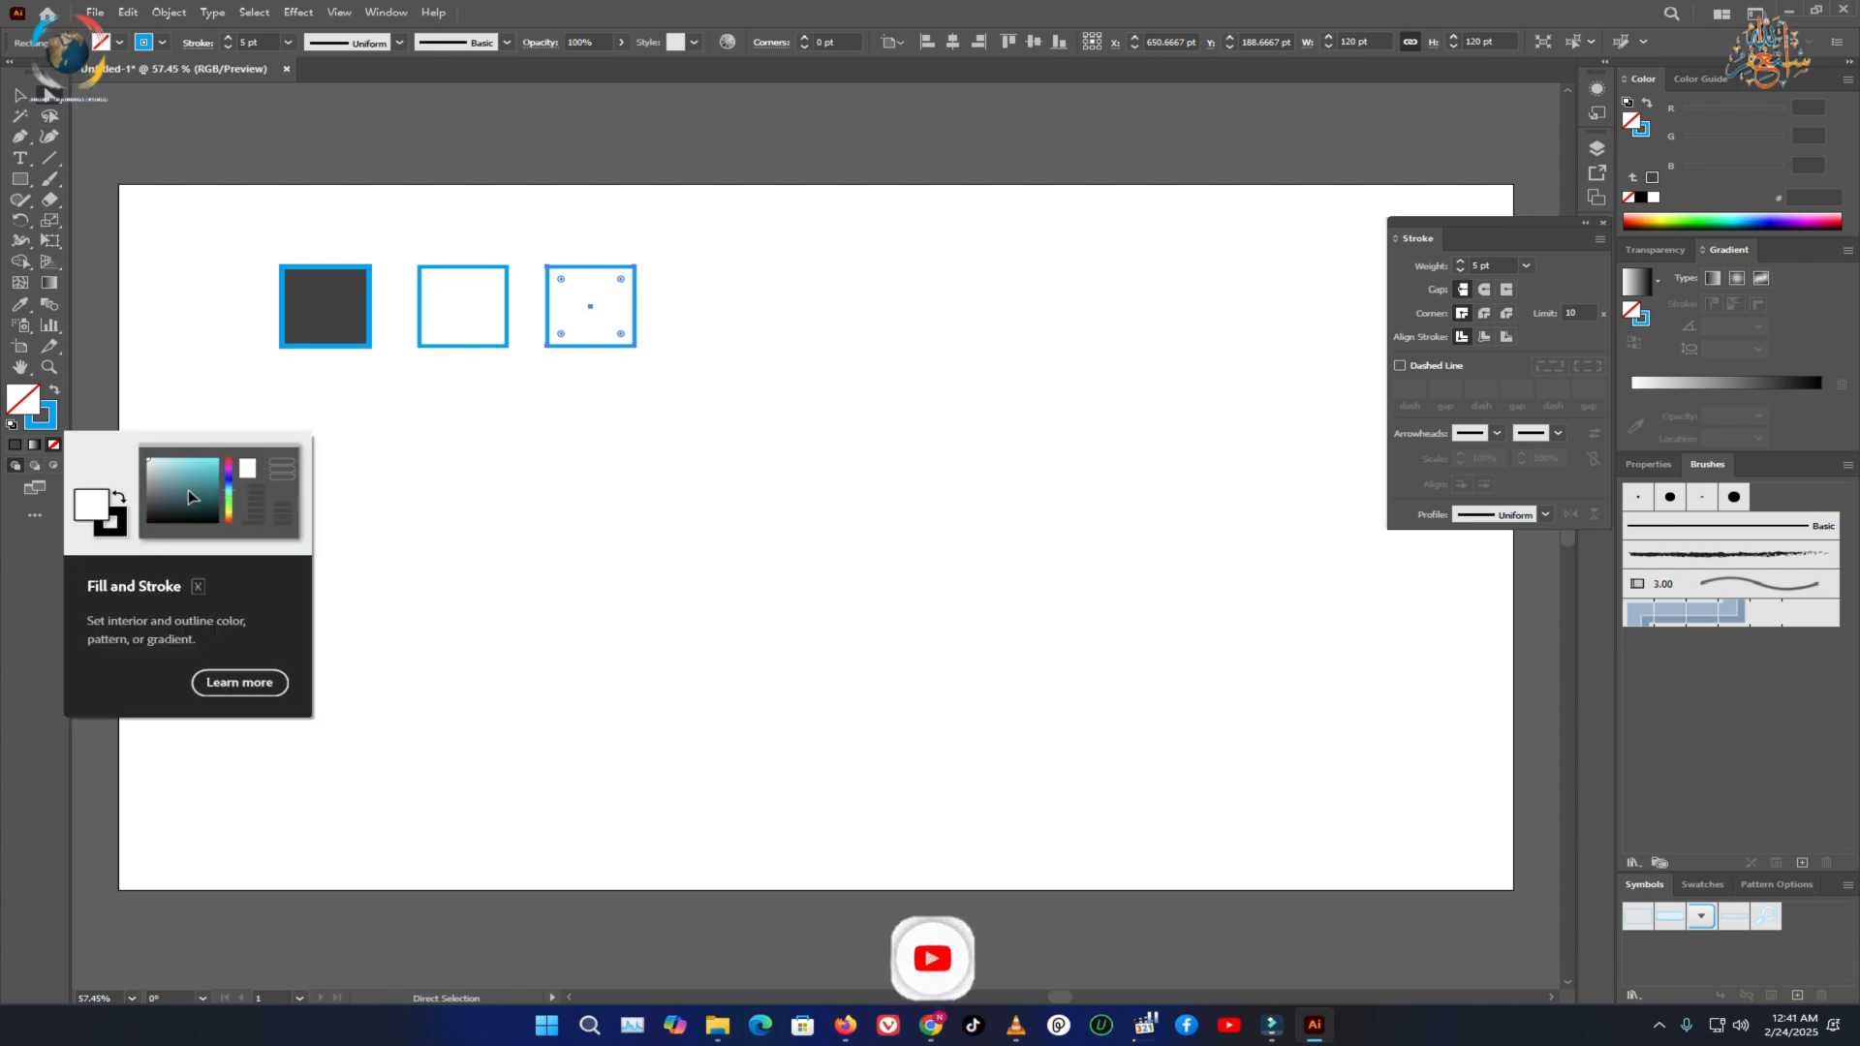
Give the third square the dark grey 444141 fill and set its stroke to None.
key("comma")
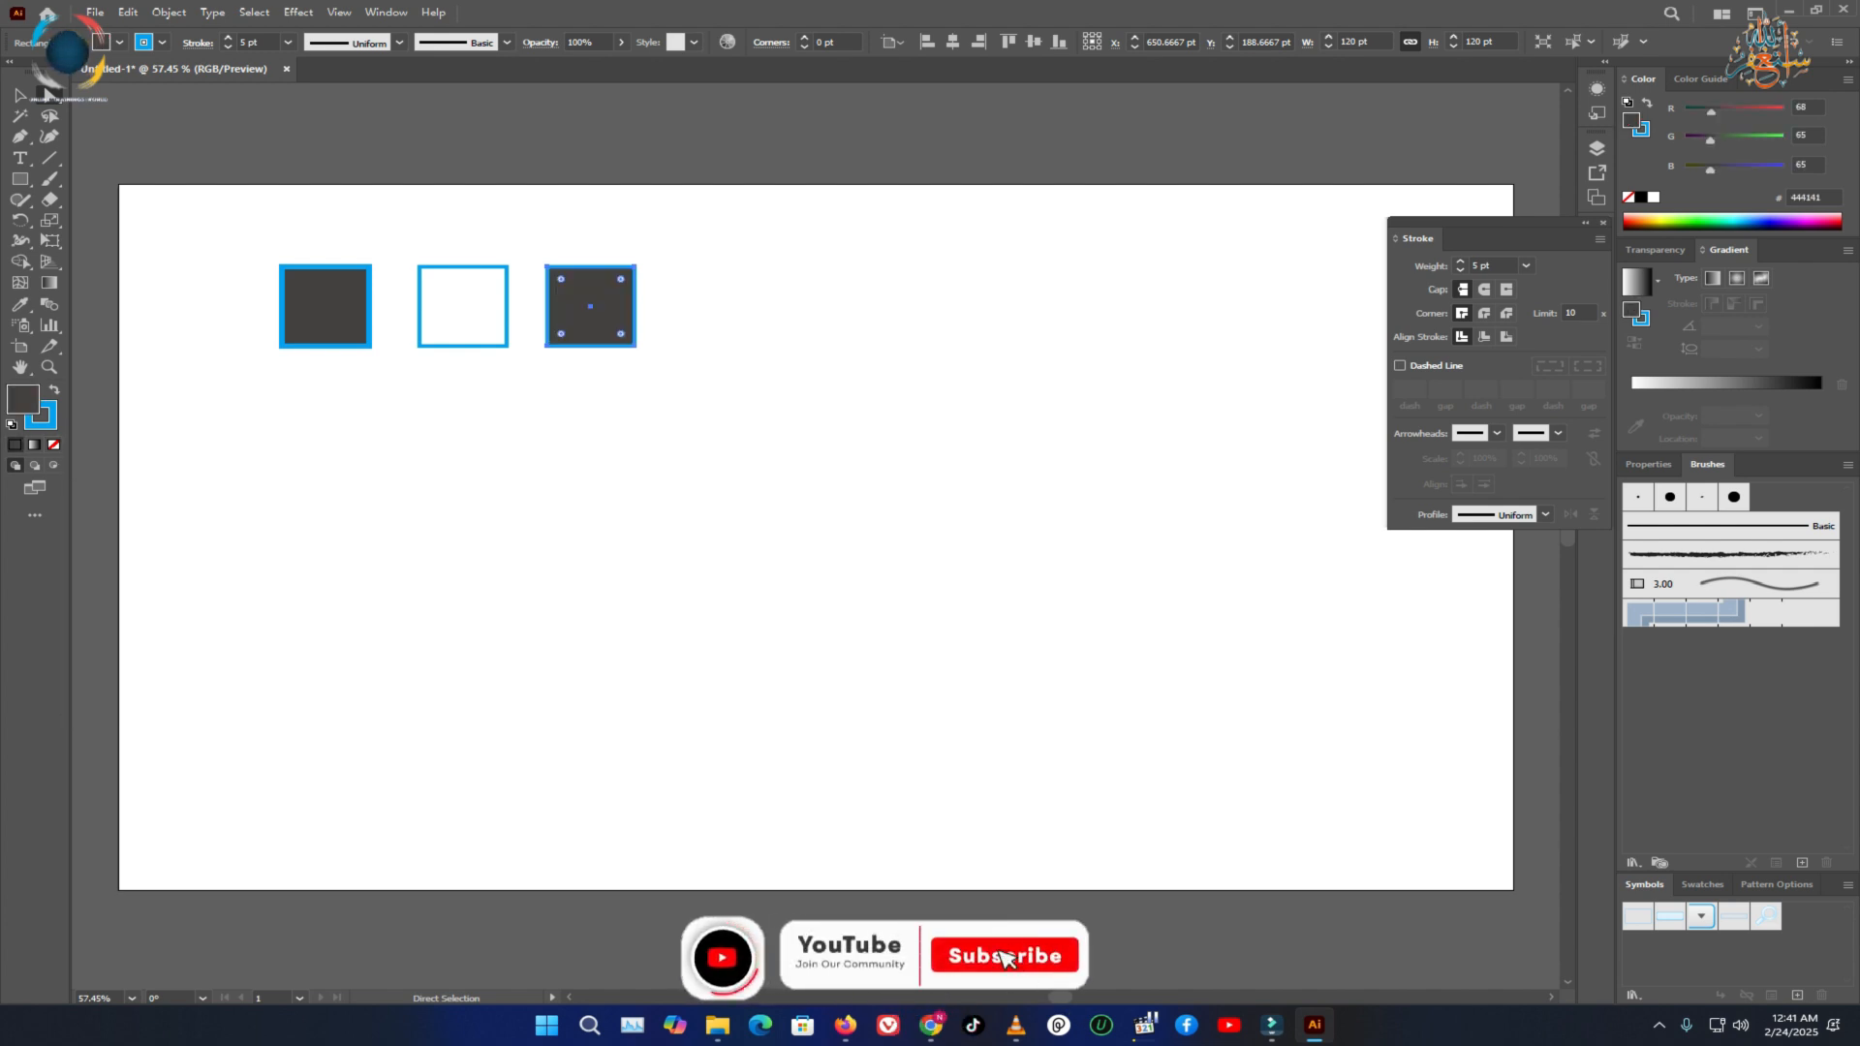
key("x")
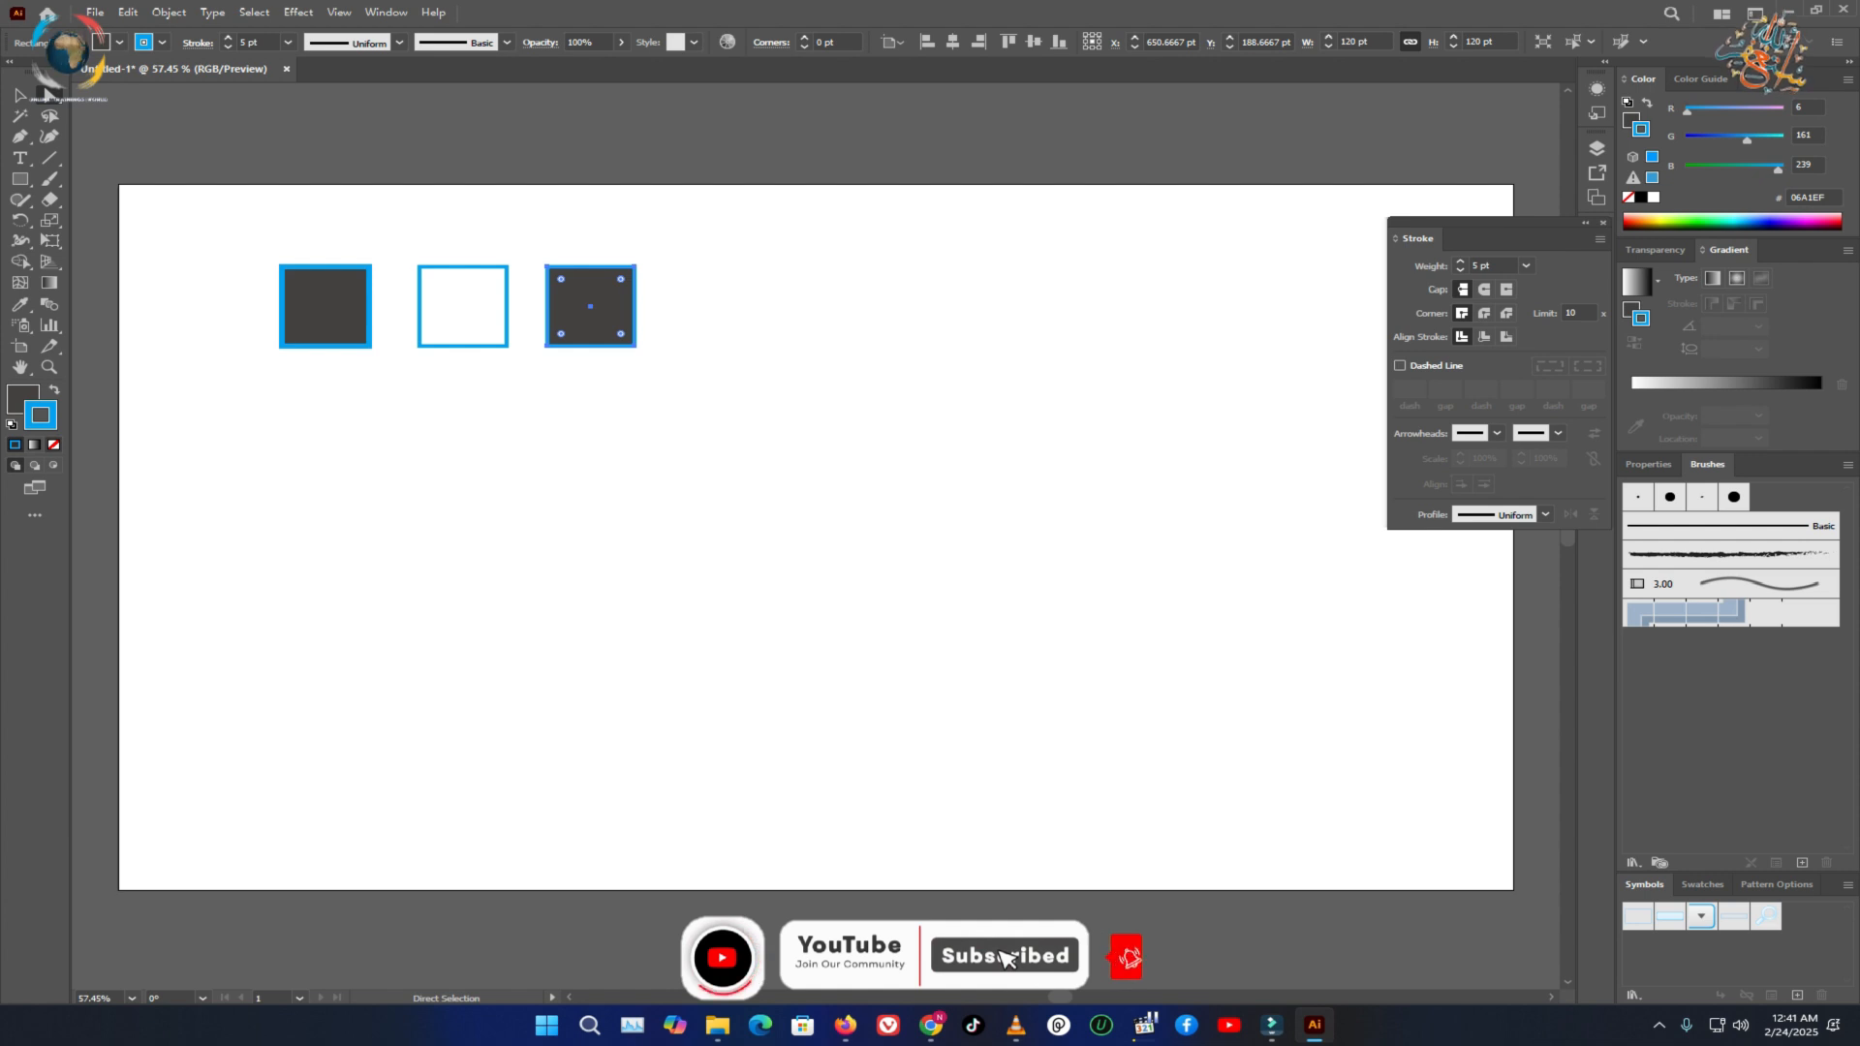
key("slash")
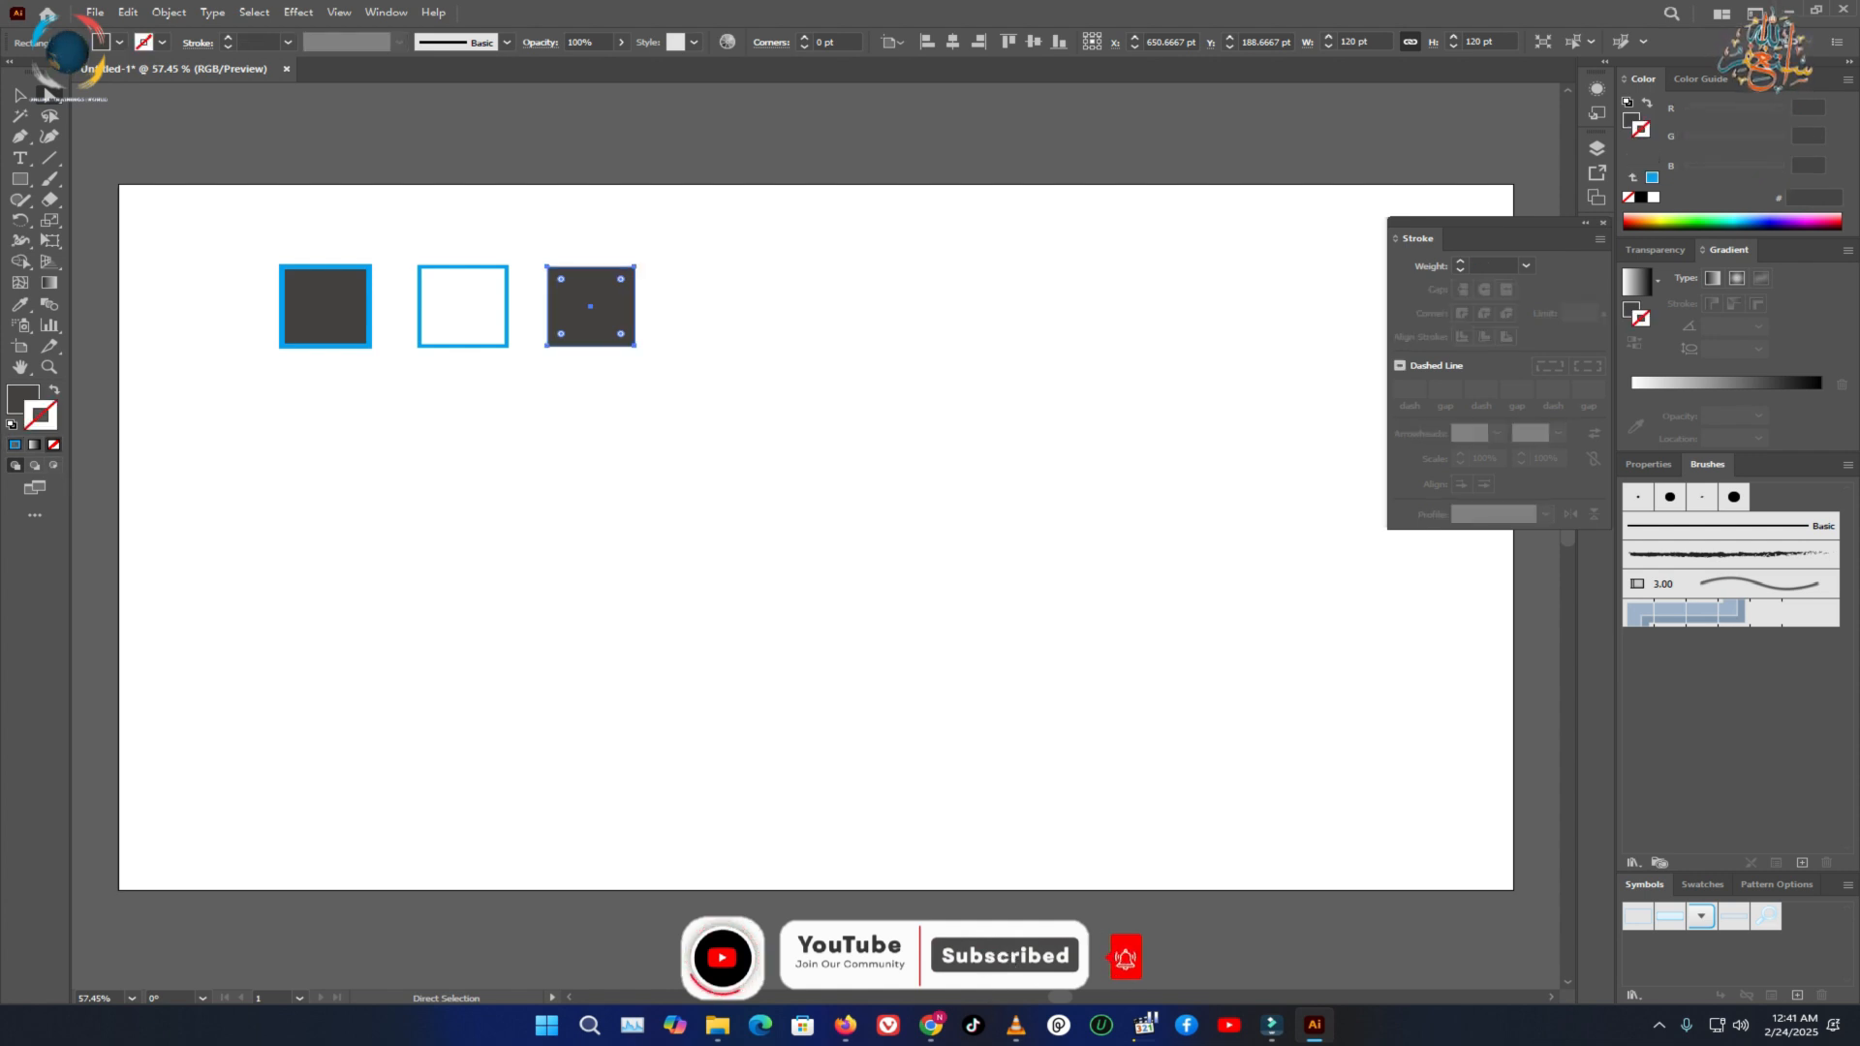
Move the third, dark grey square slightly right to X 664 pt in the row and clear the selection.
key("ctrl+shift+a")
mouse_move(591, 306)
left_mouse_down()
mouse_move(725, 339)
mouse_move(572, 311)
mouse_move(601, 307)
left_mouse_up()
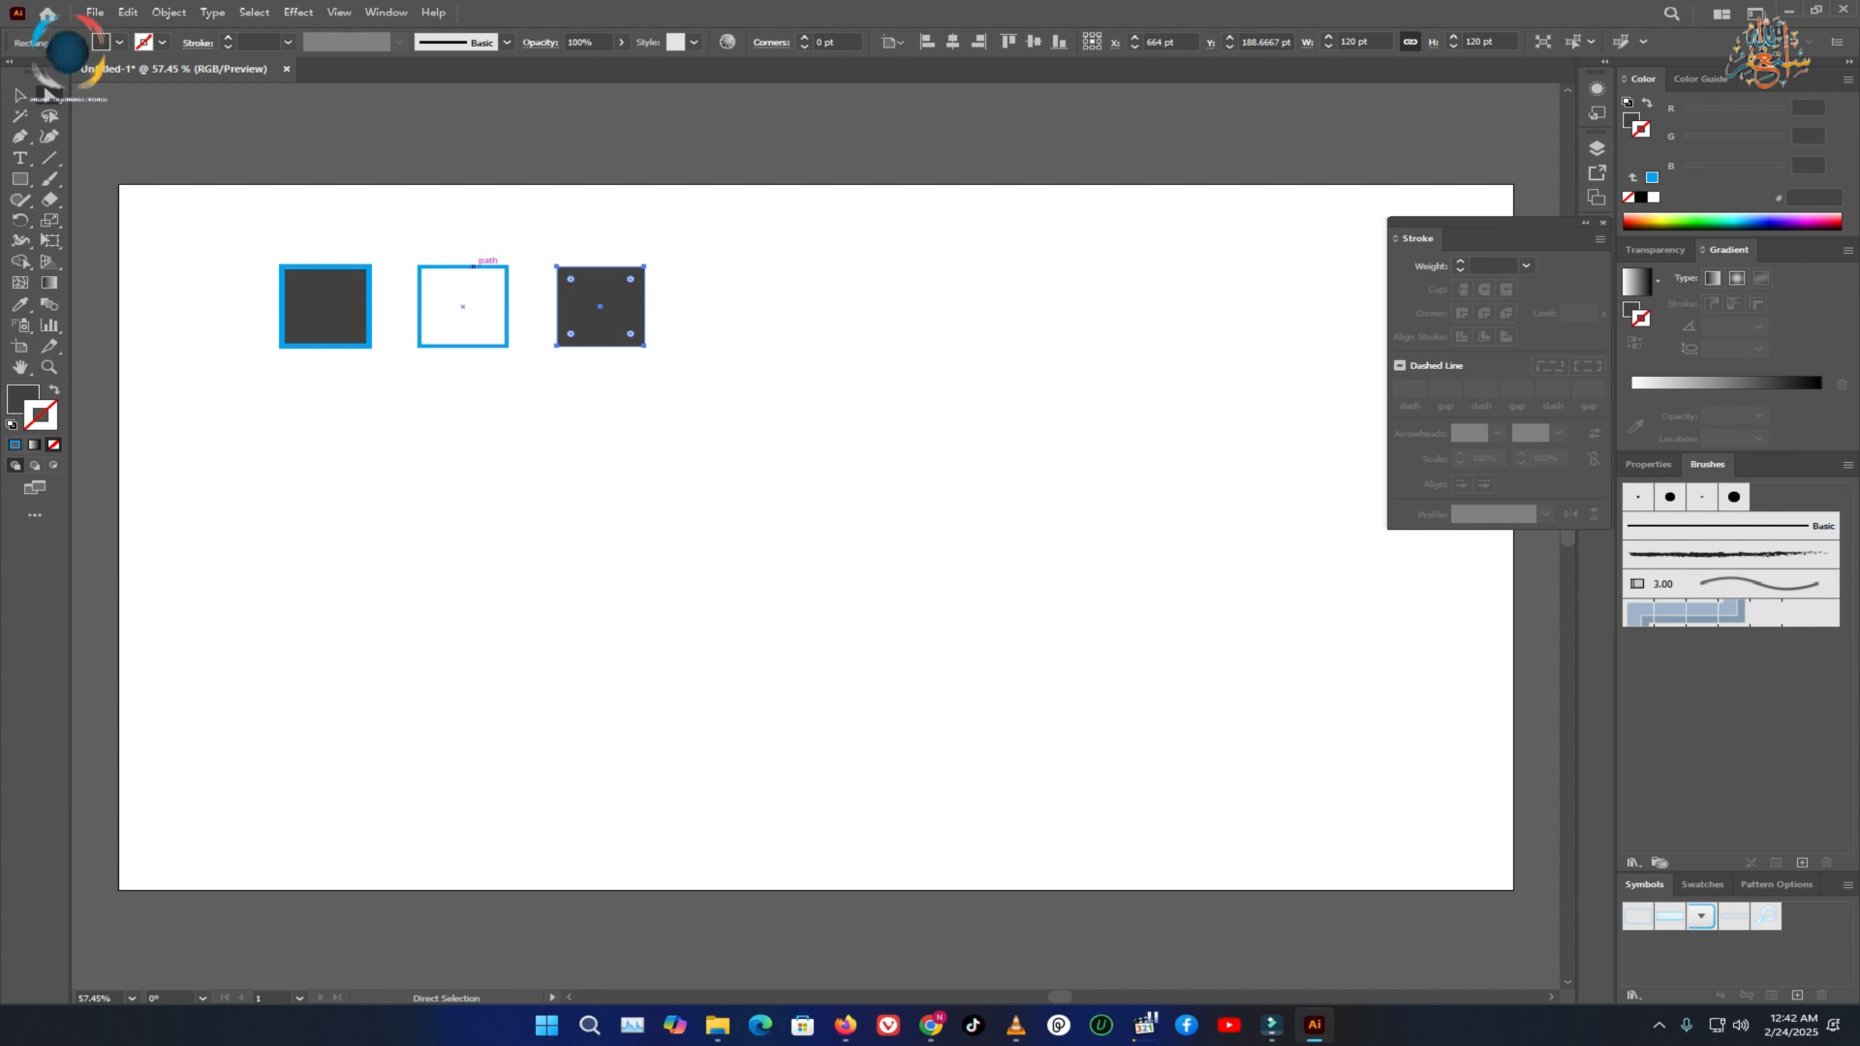
key("ctrl+shift+a")
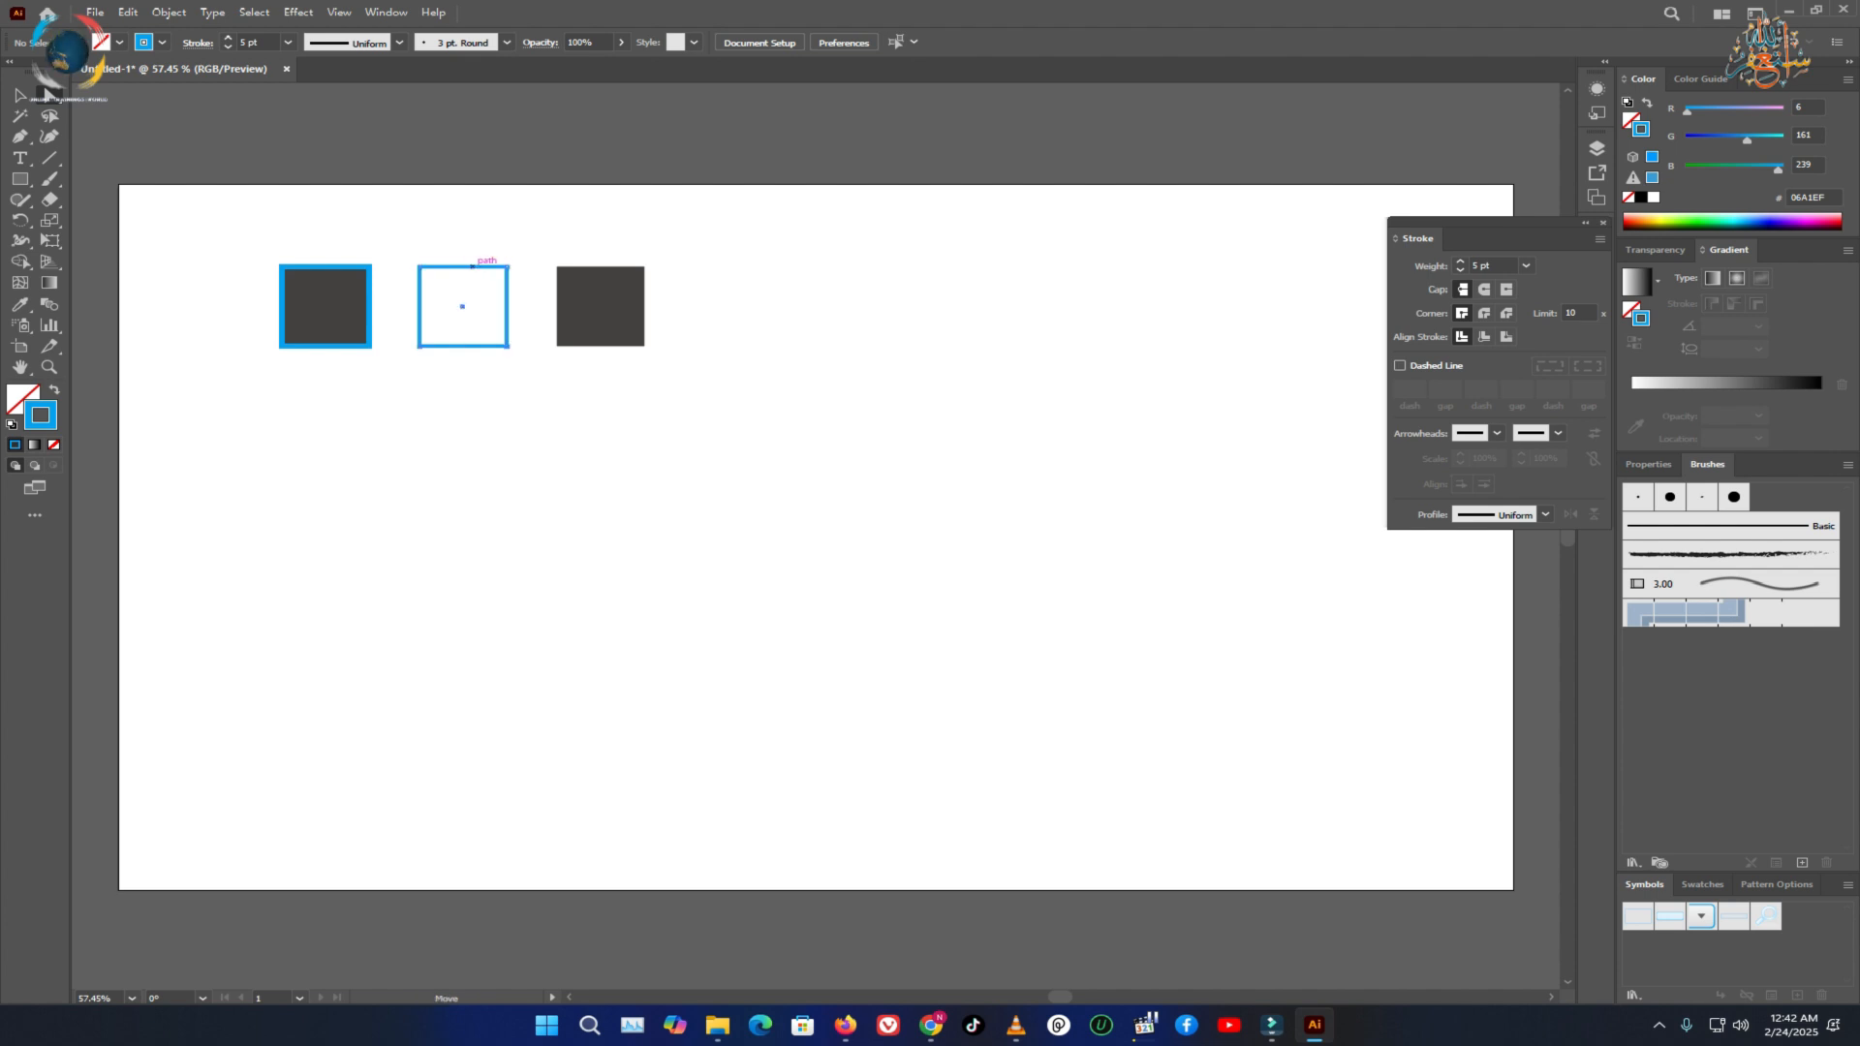
Set the unfilled middle square's stroke weight to 12 pt.
left_click(473, 267)
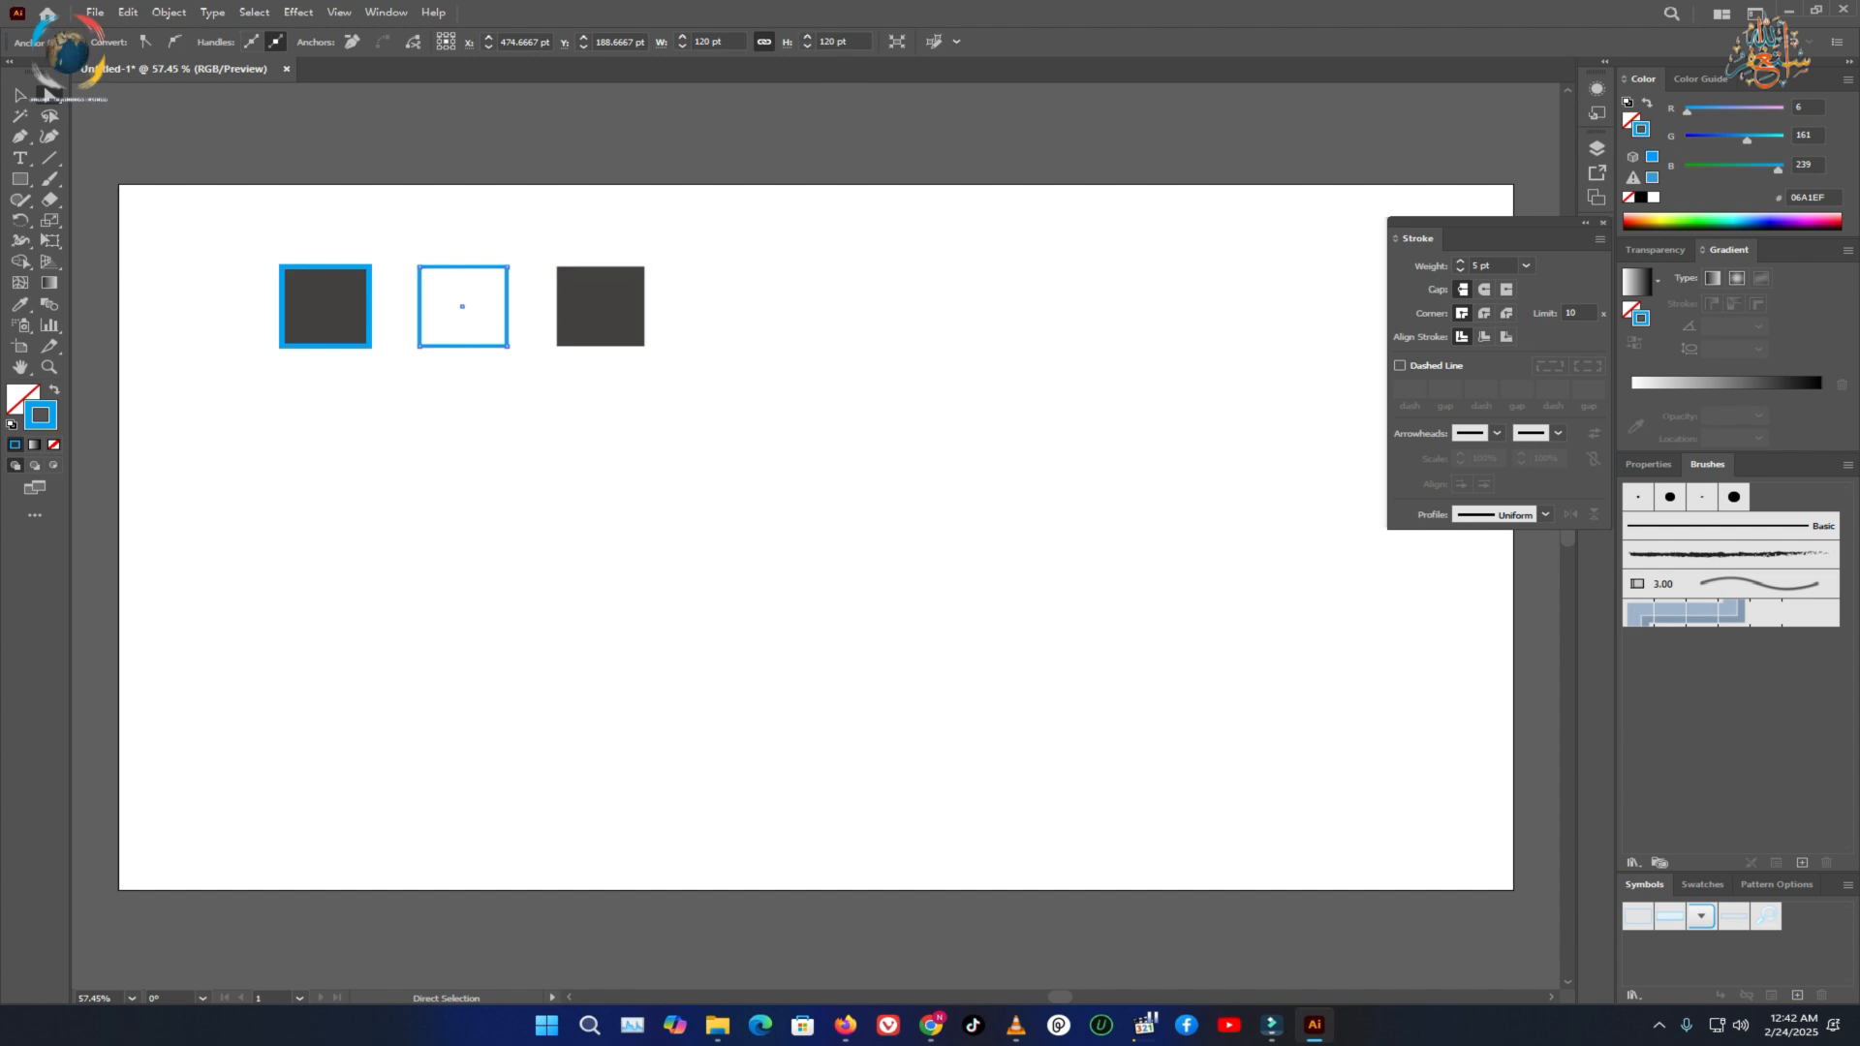
left_click(1526, 265)
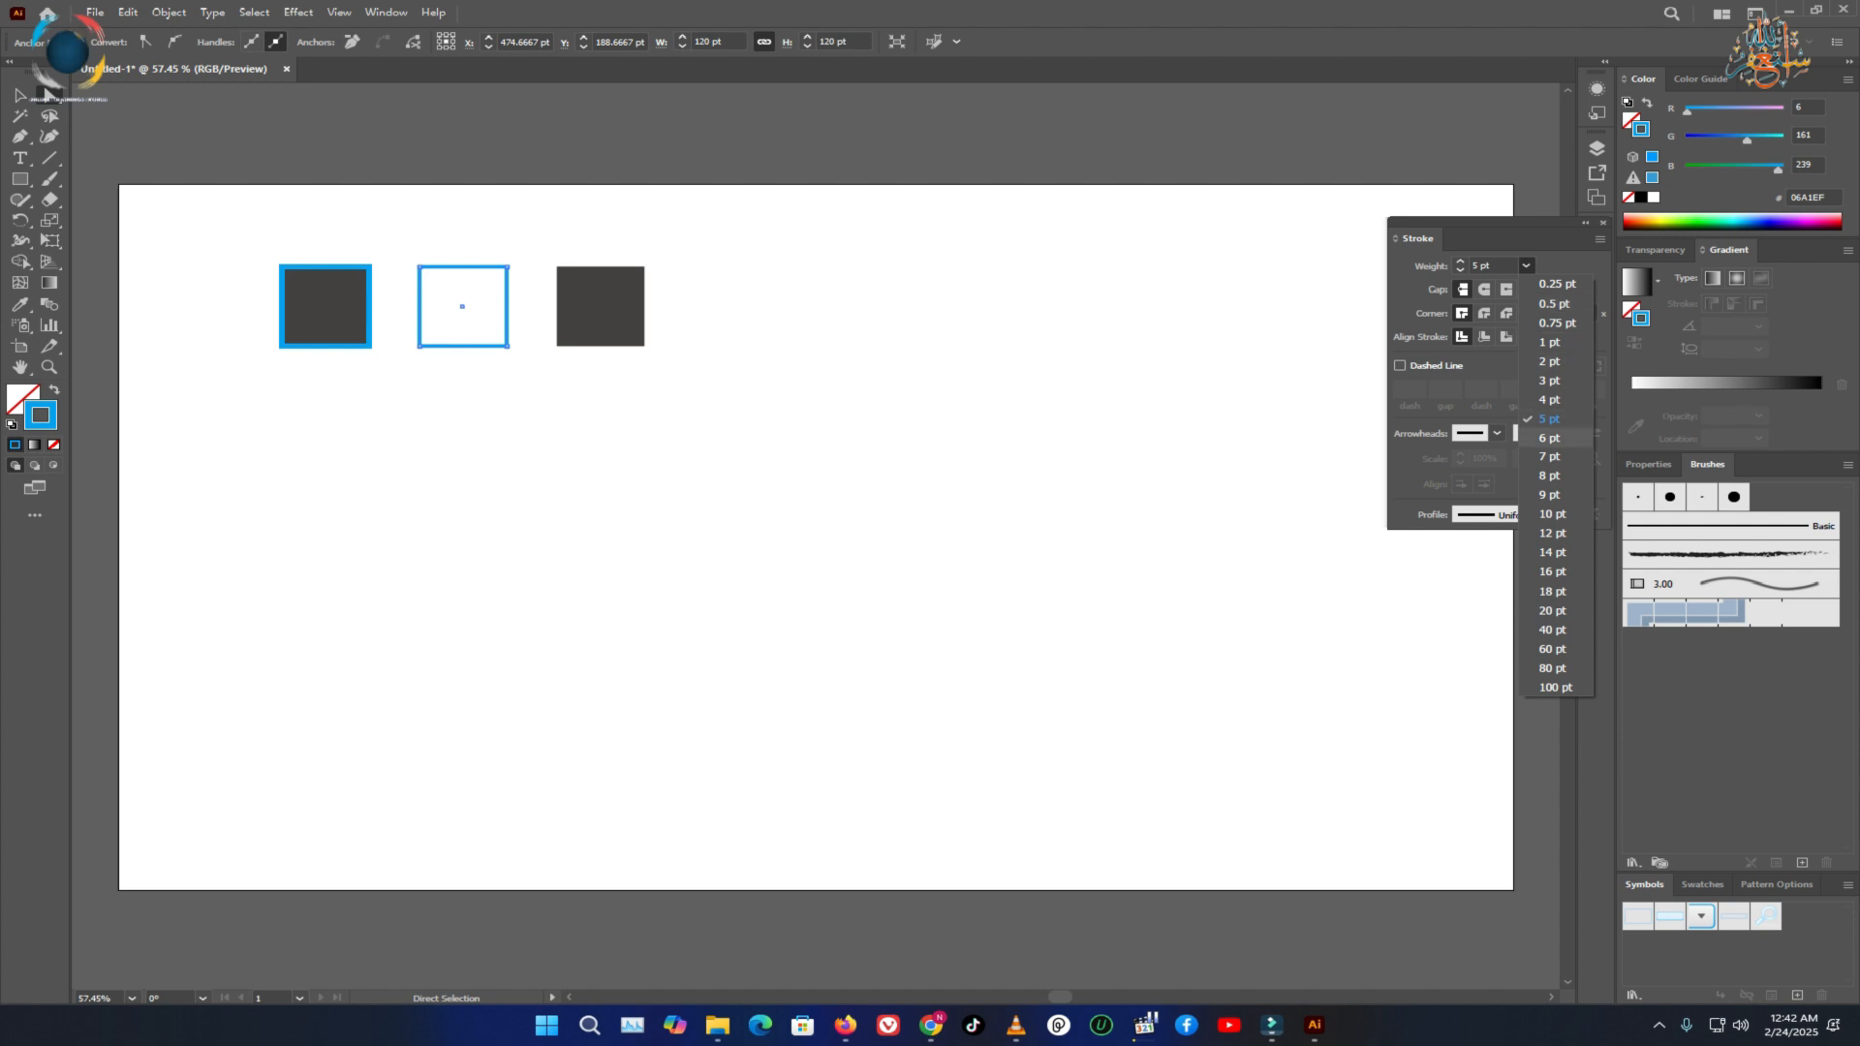
left_click(1552, 533)
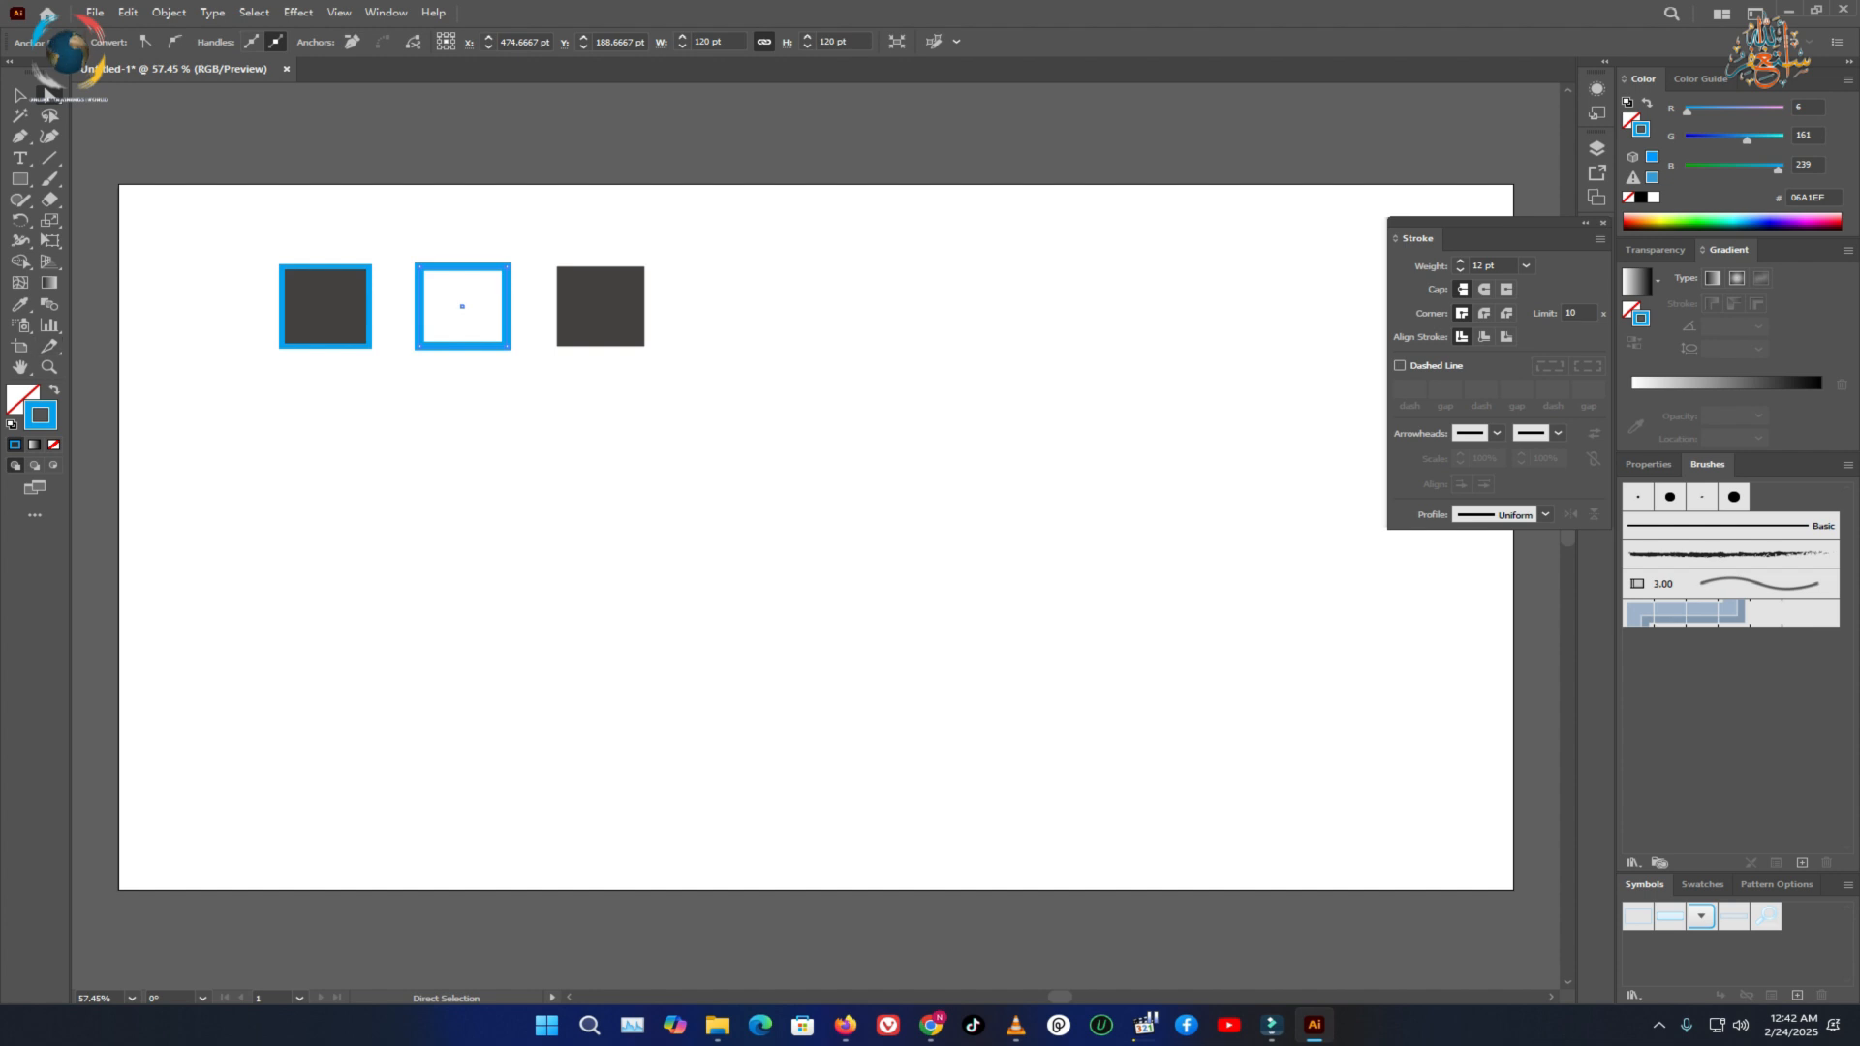
Draw three parallel horizontal lines, each about 263 pt long, one below the other to the right of the squares.
left_click(49, 157)
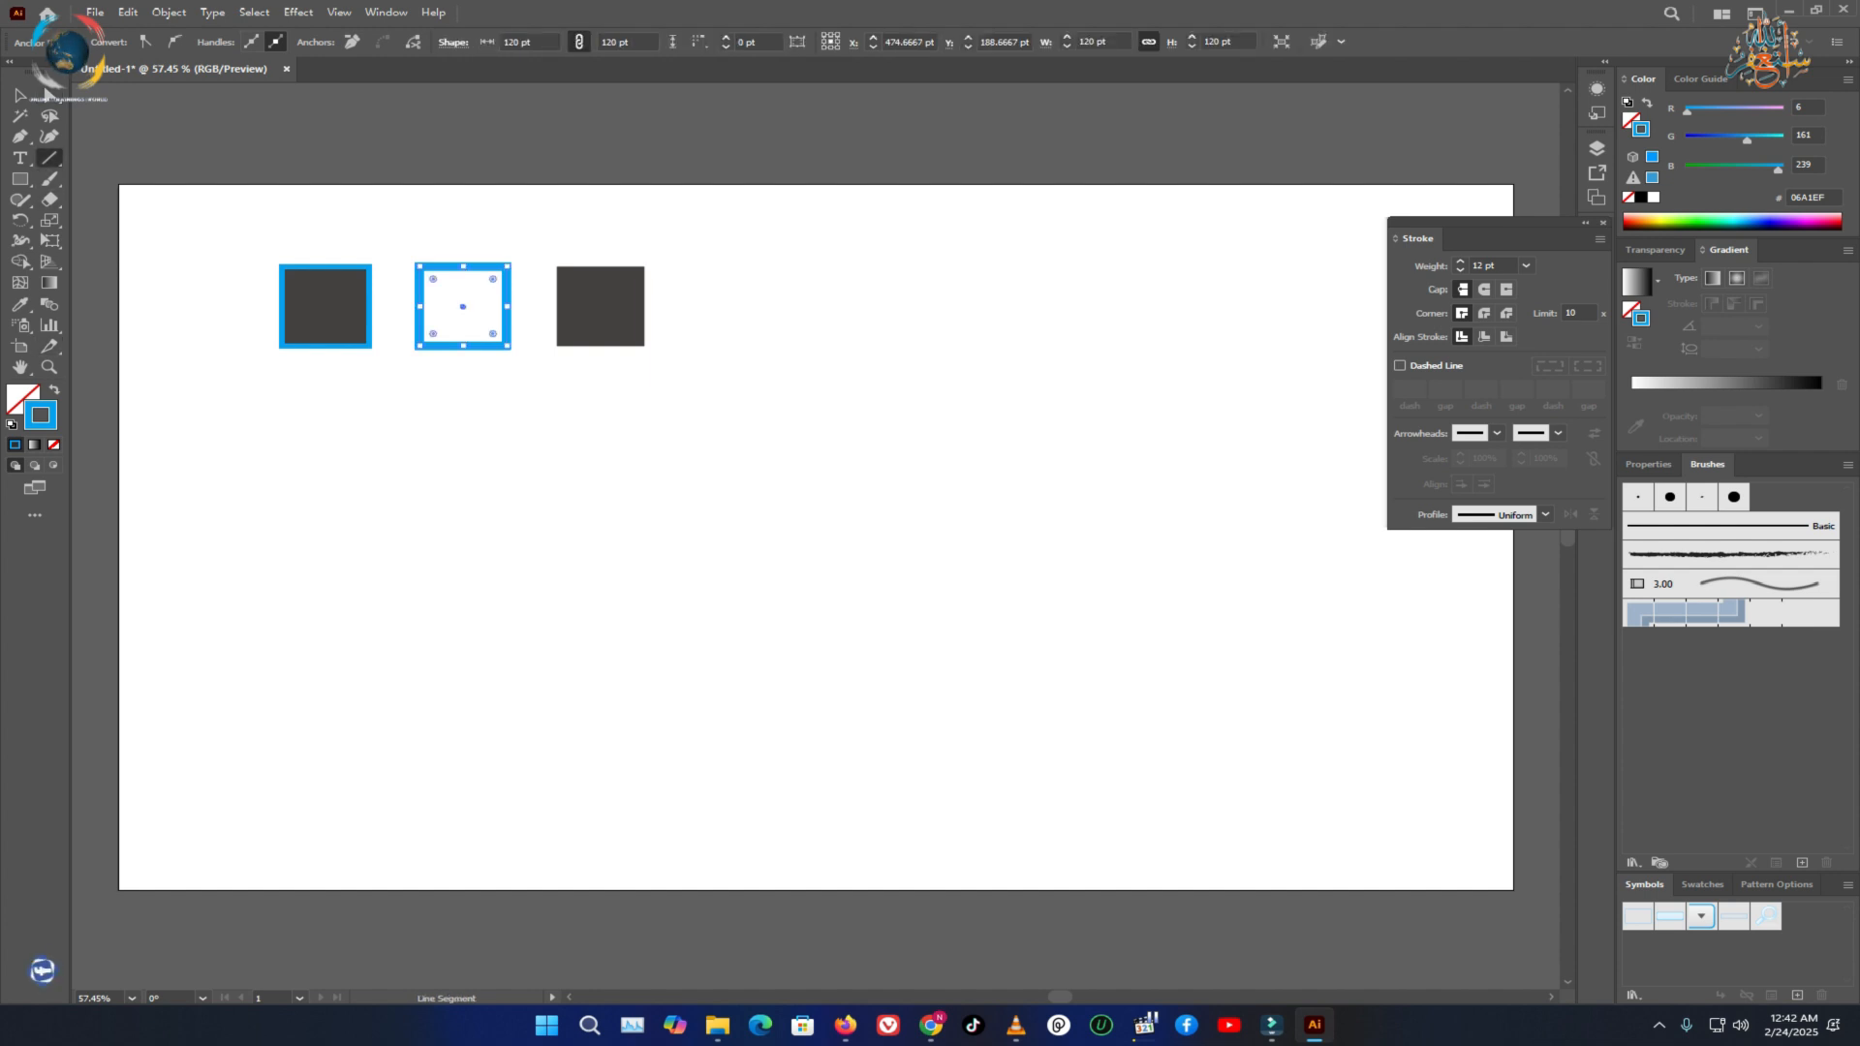
left_click_drag(750, 274, 945, 275)
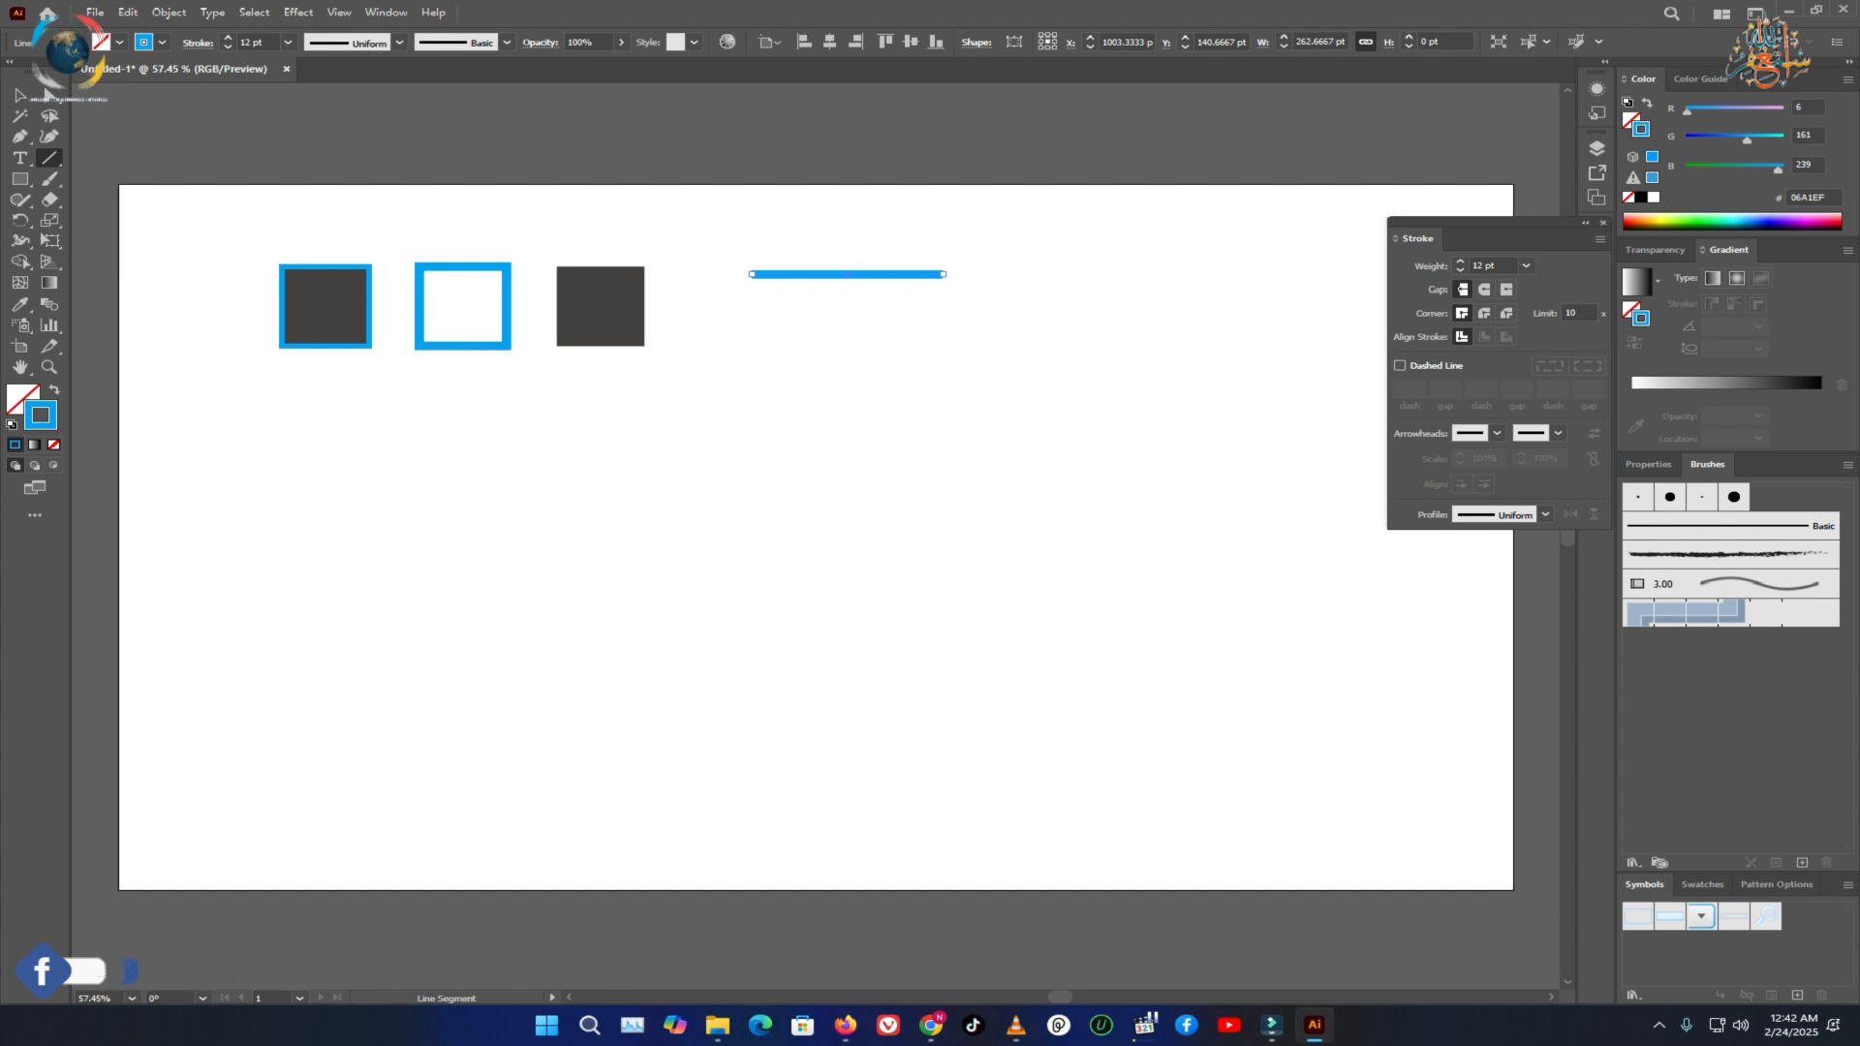
left_click_drag(750, 315, 945, 315)
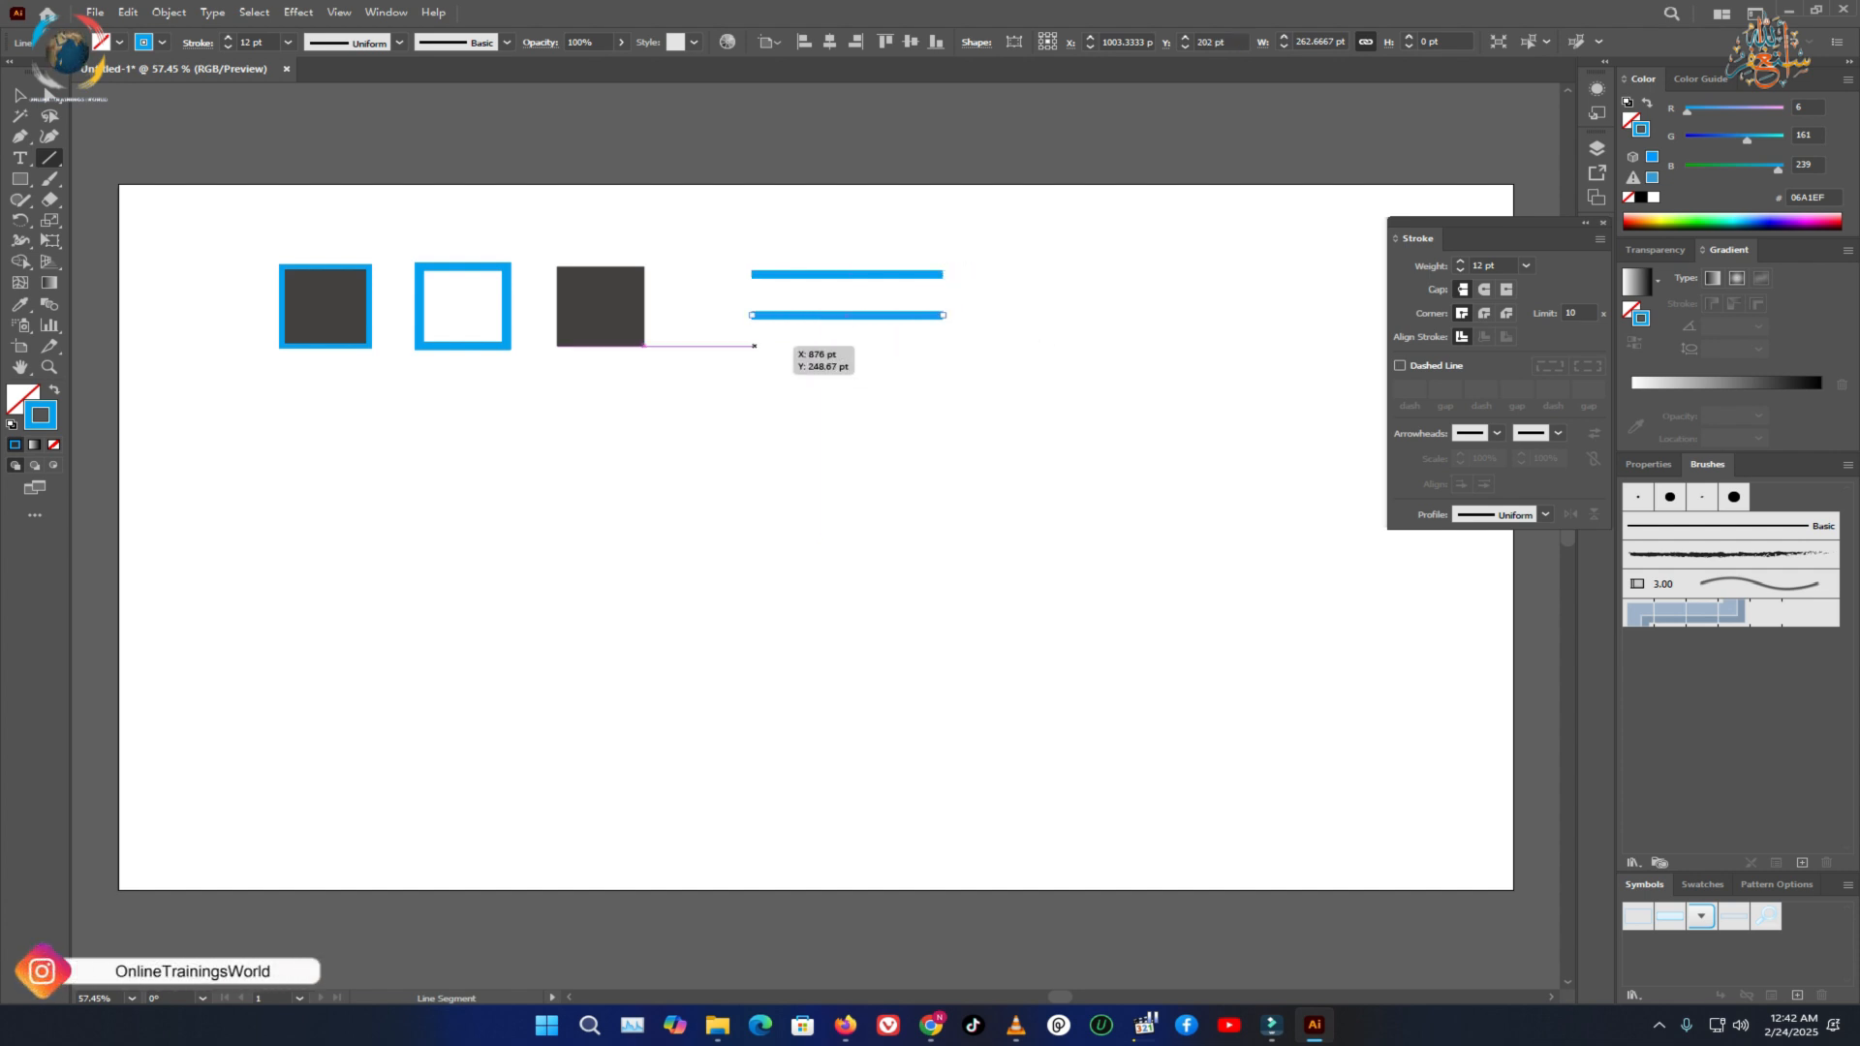
left_click_drag(751, 346, 942, 346)
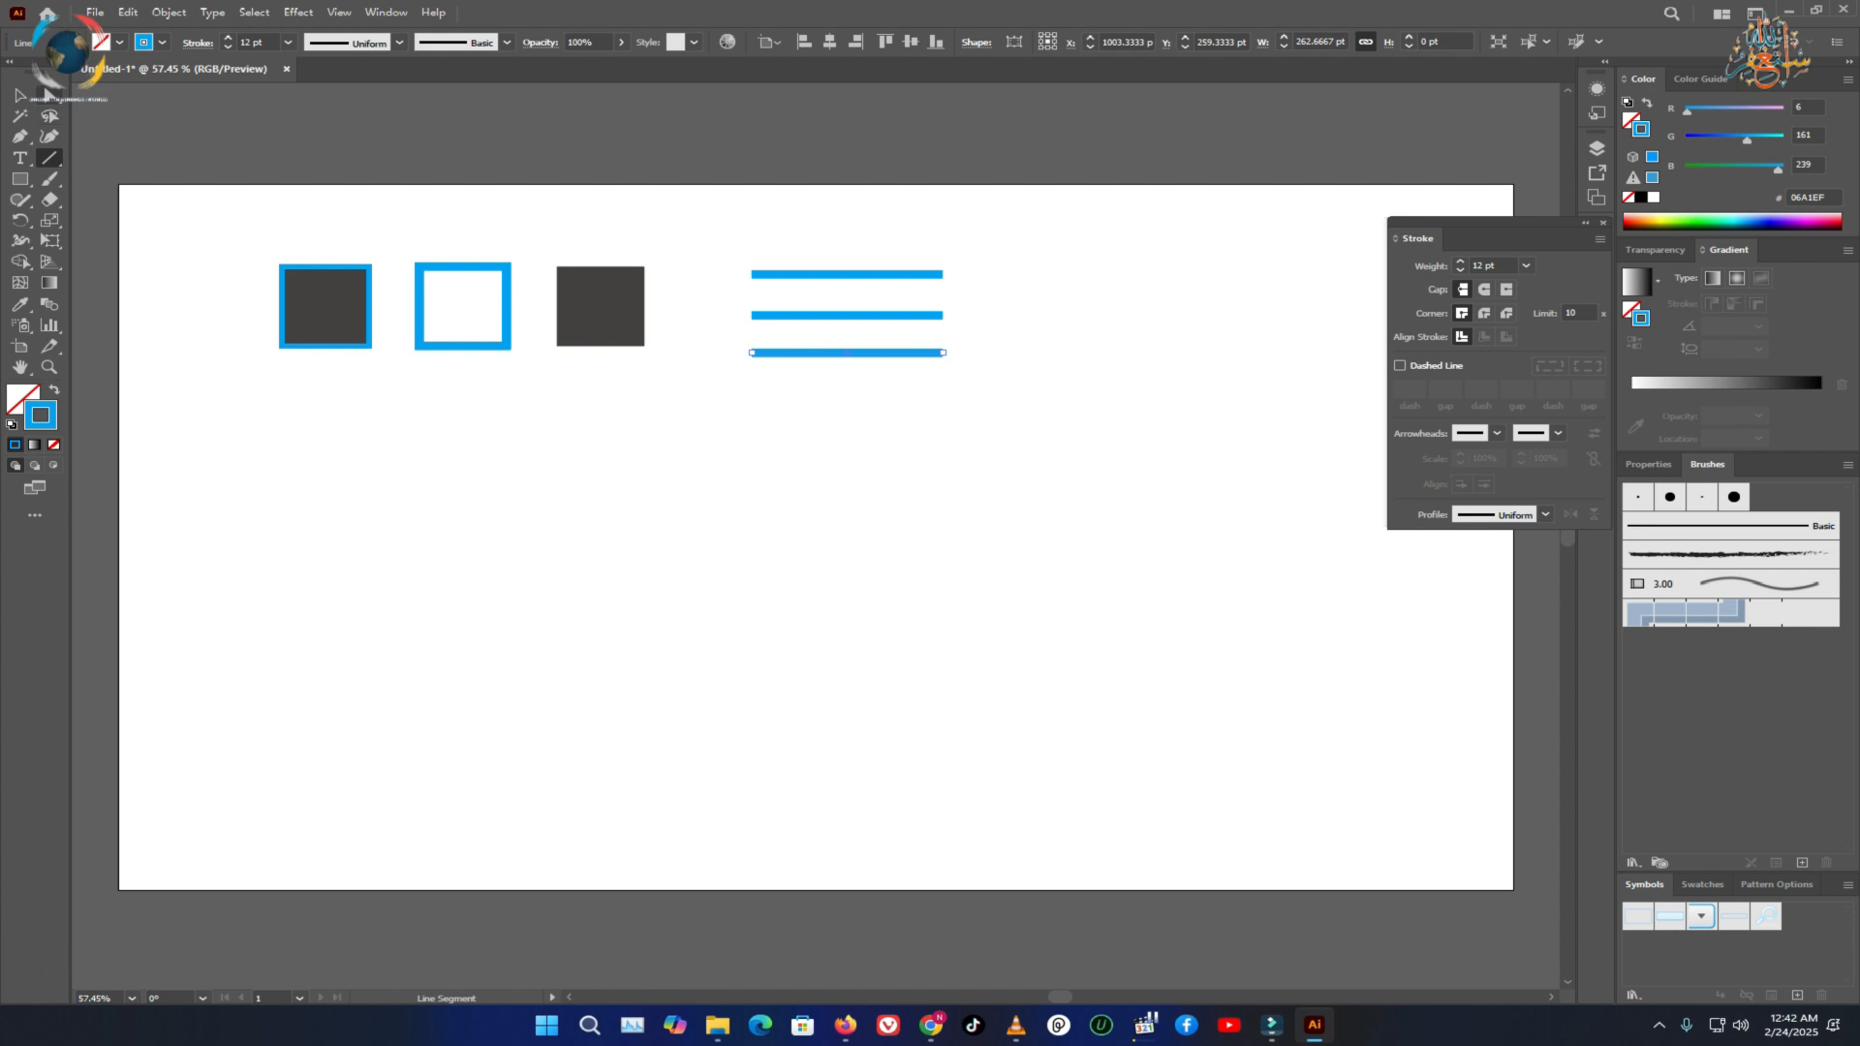
Give the middle line a round cap and the lowest line a projecting cap.
left_click(49, 94)
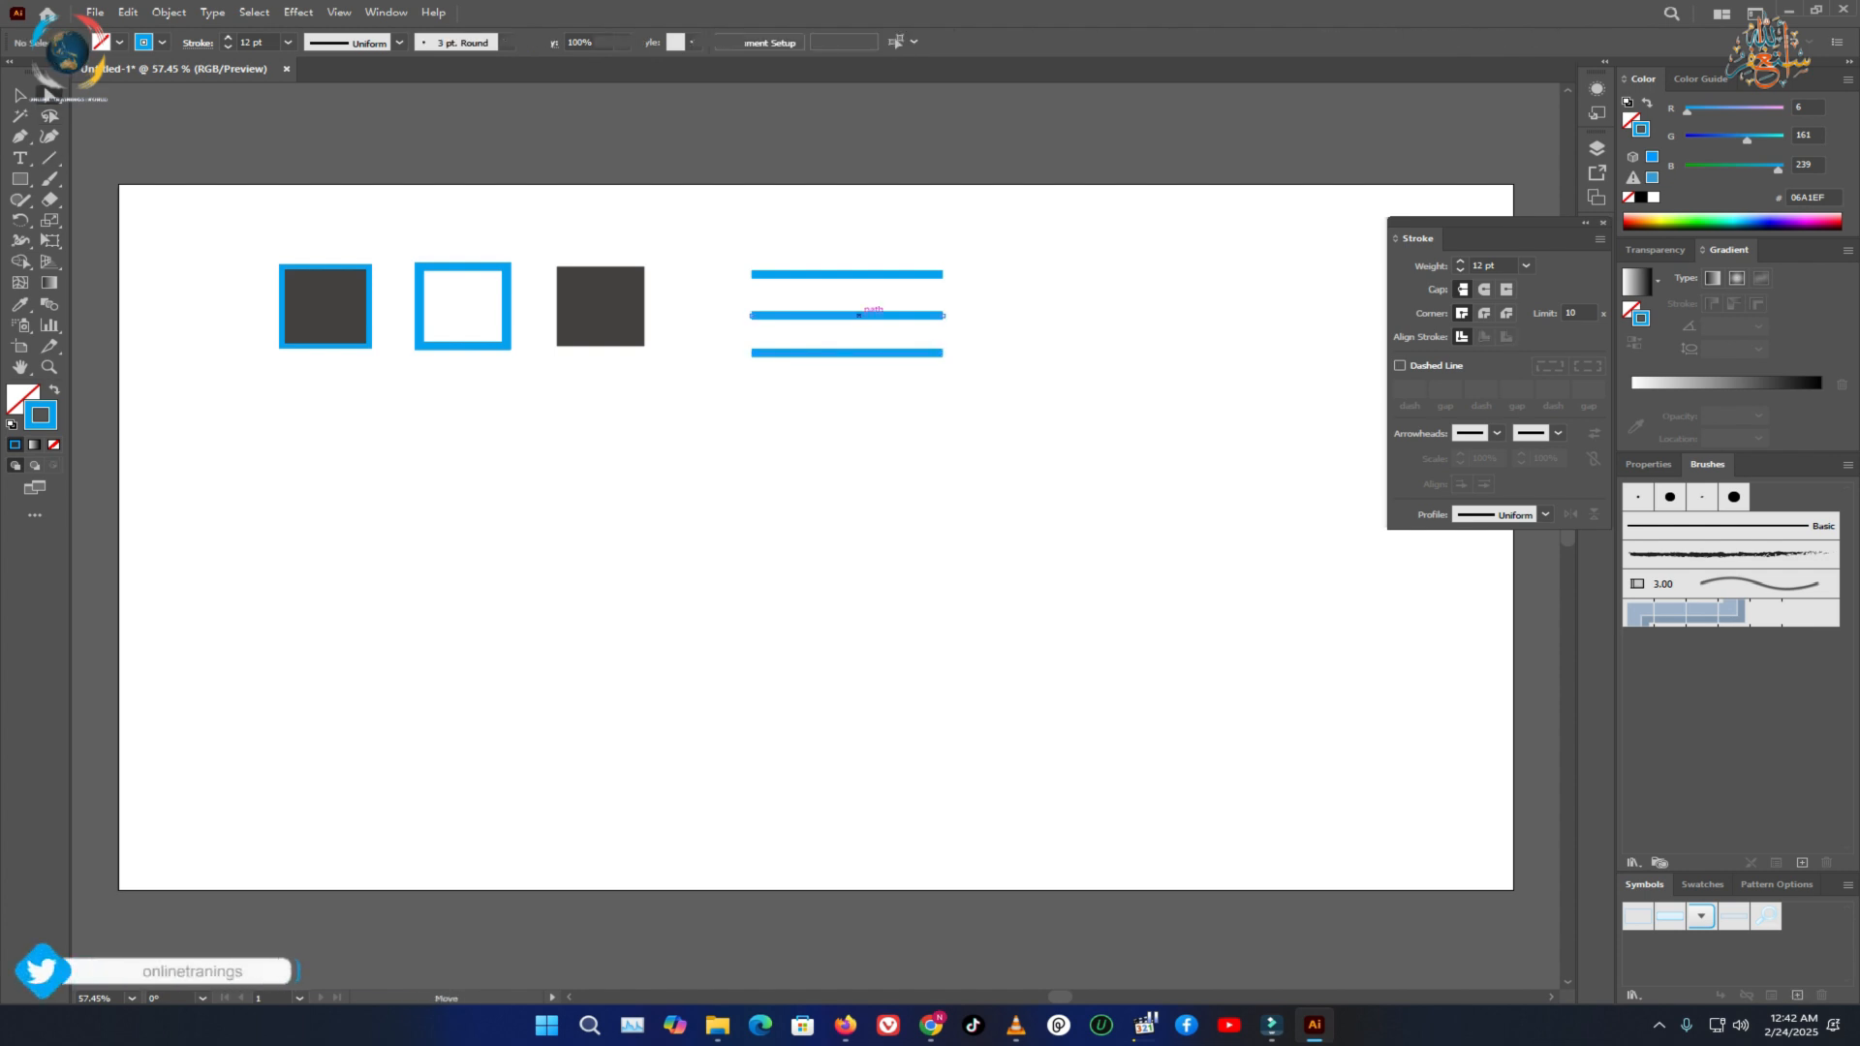
left_click(872, 315)
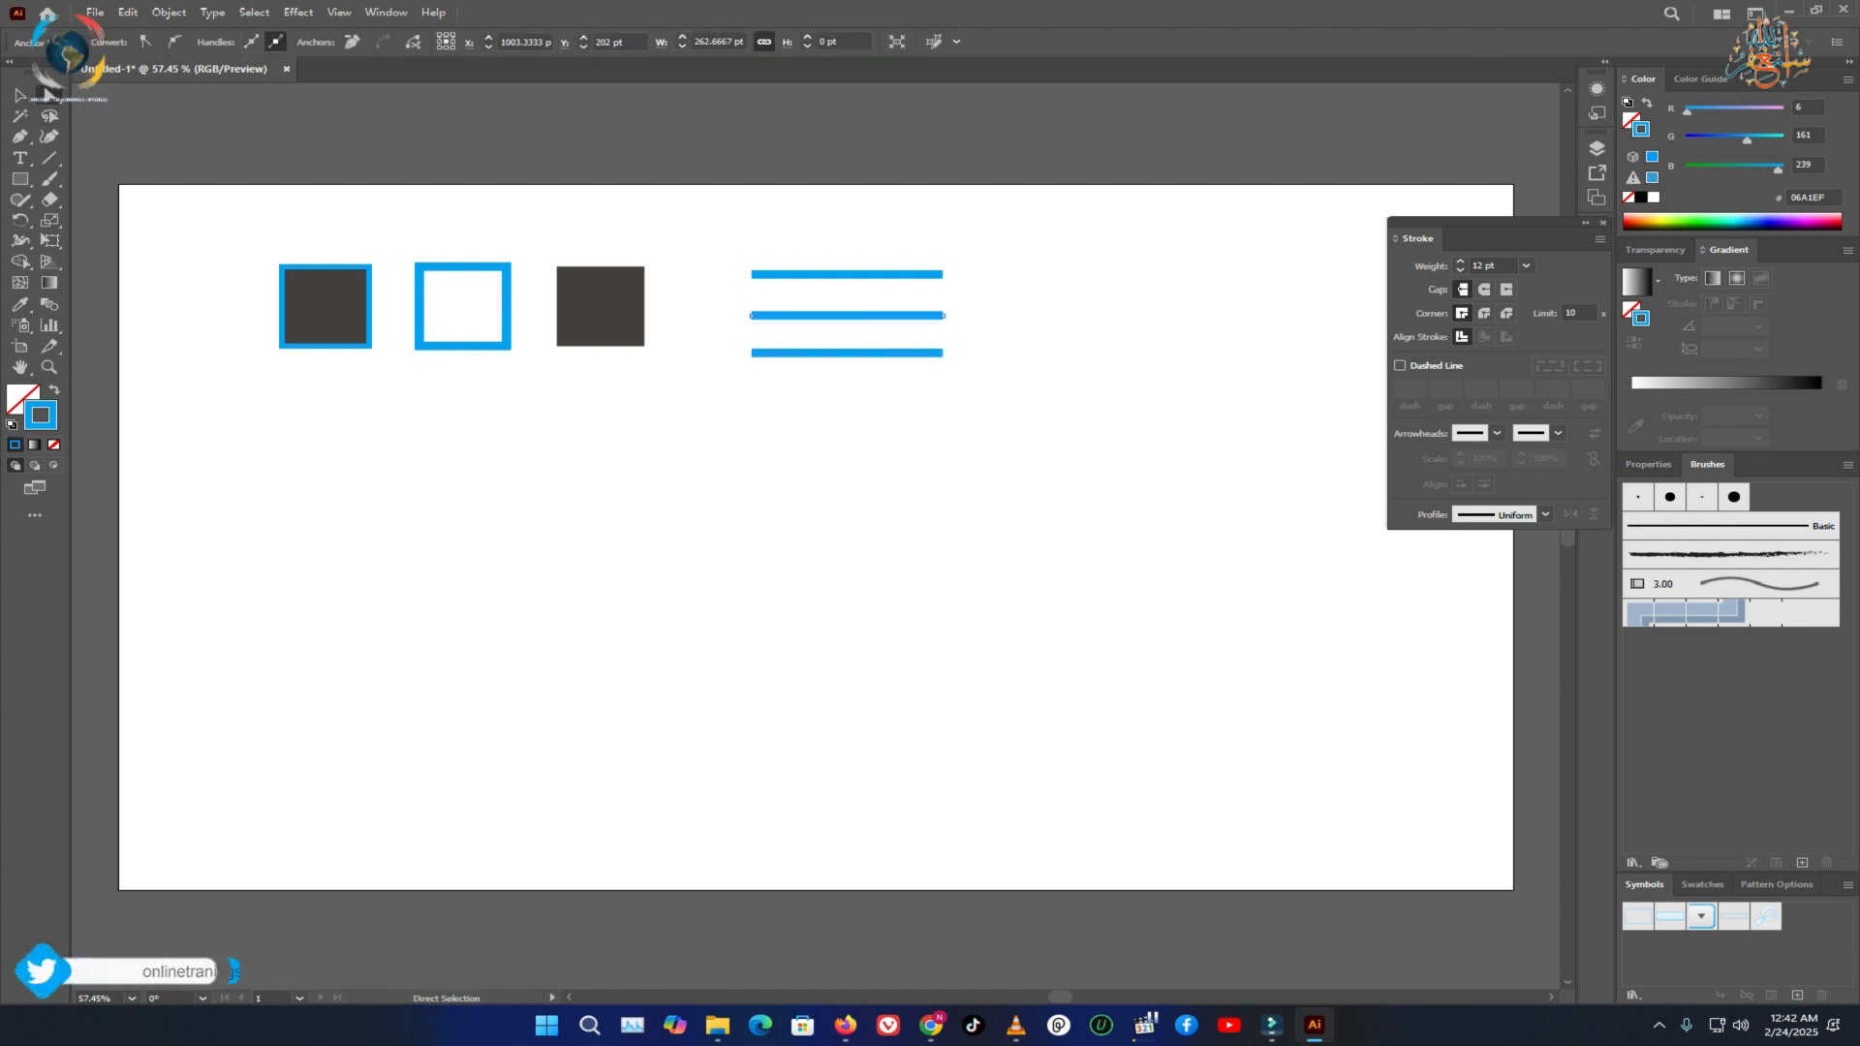
left_click(1484, 314)
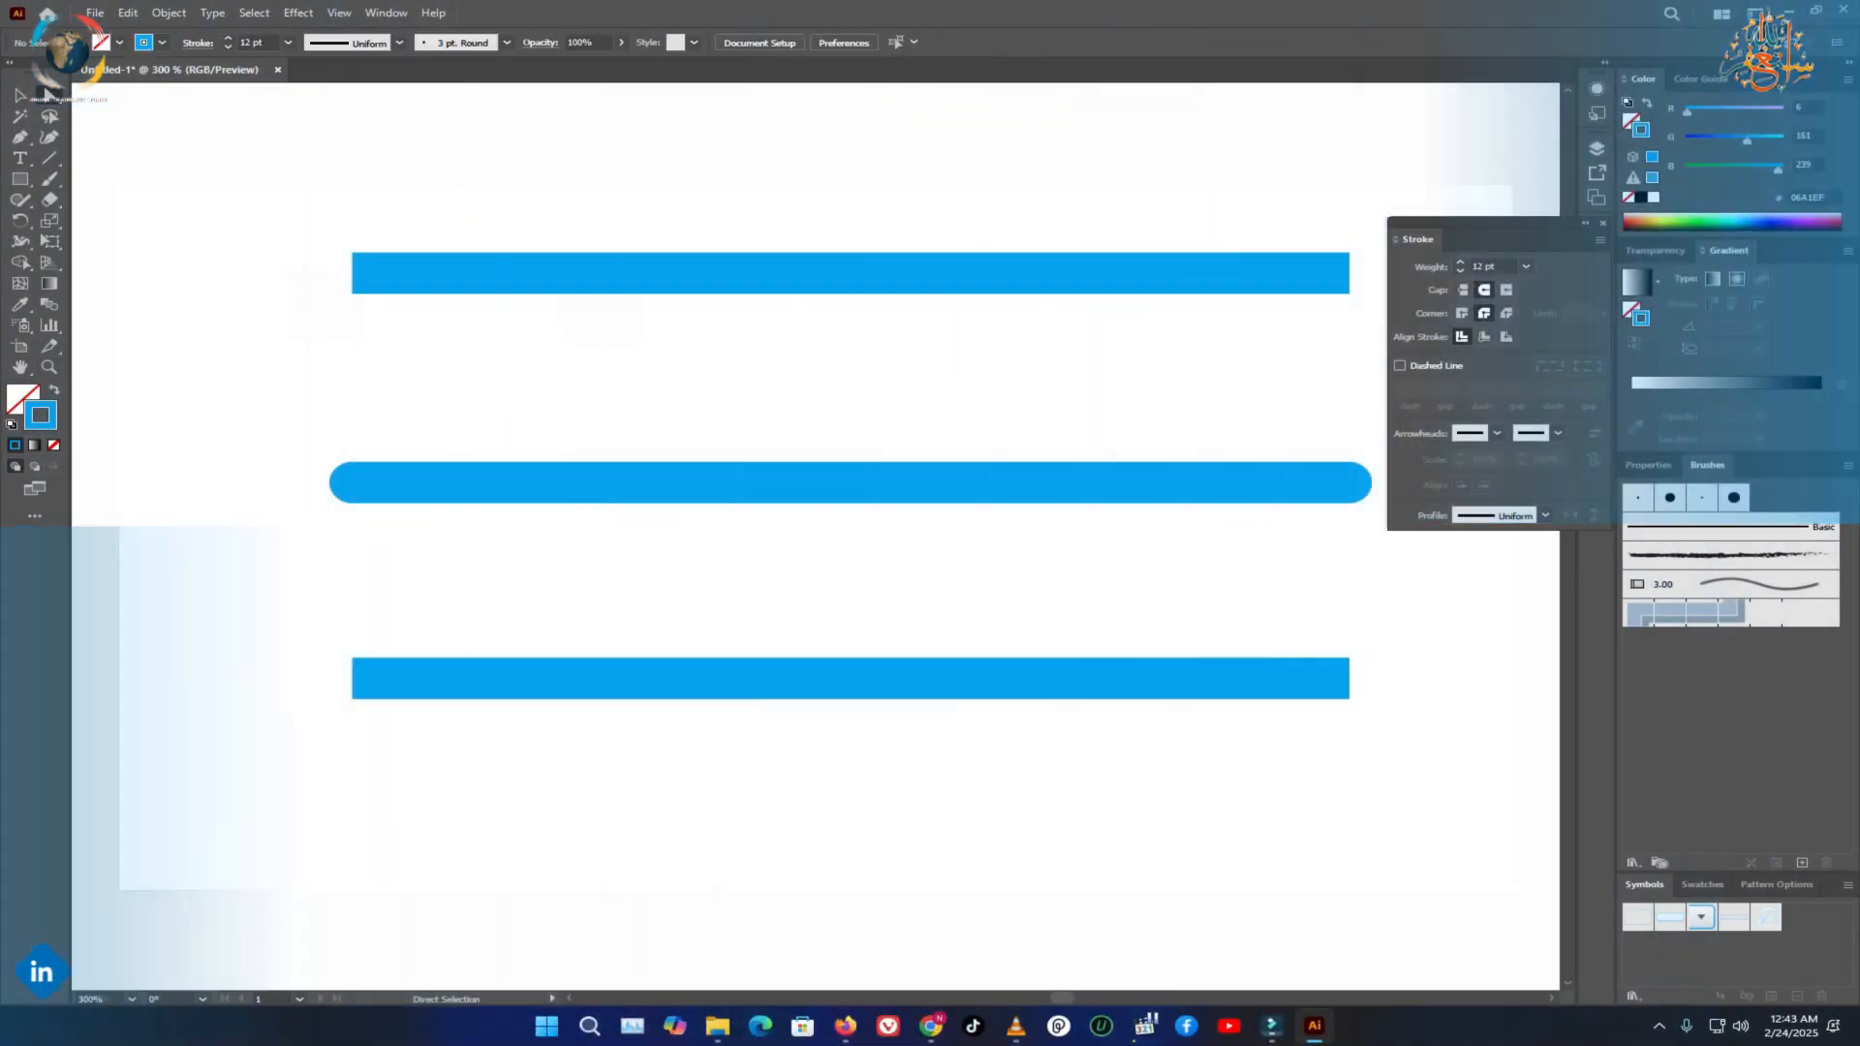
left_click(1506, 290)
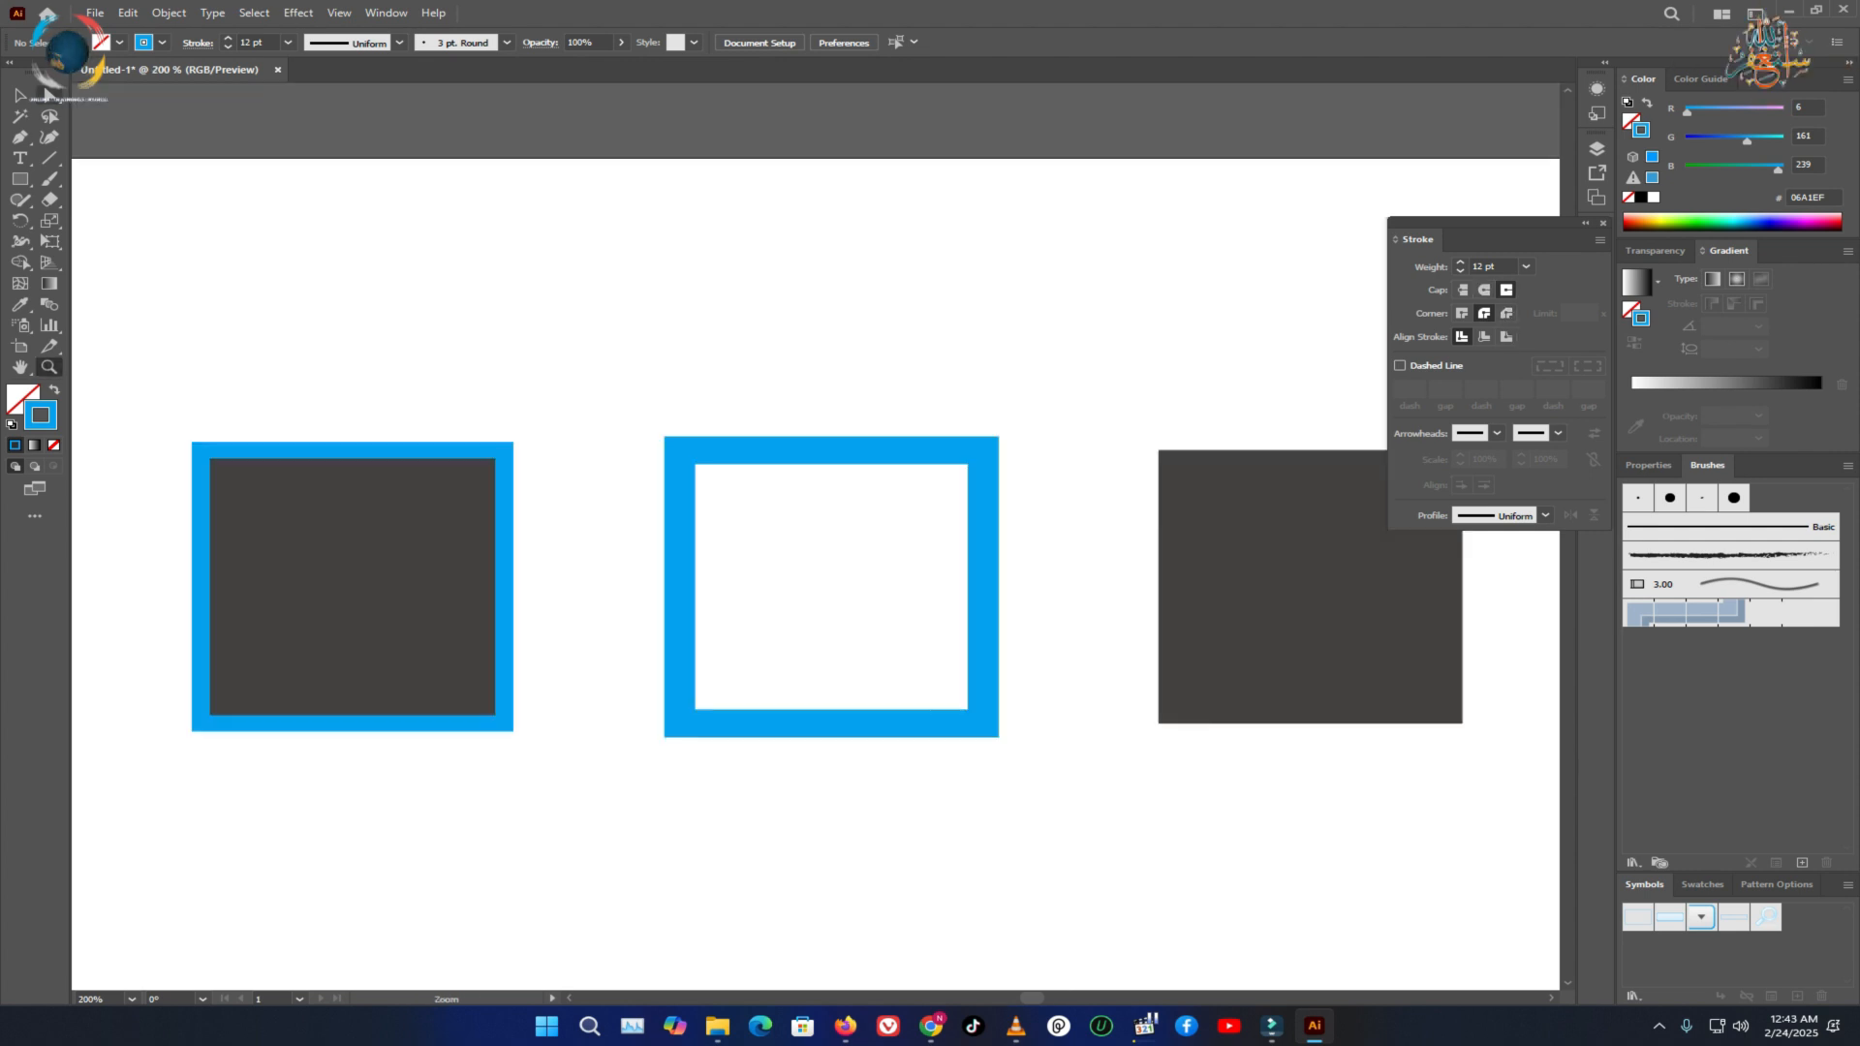
Try aligning the unfilled square's stroke to the inside and set it to the outside.
left_click(45, 93)
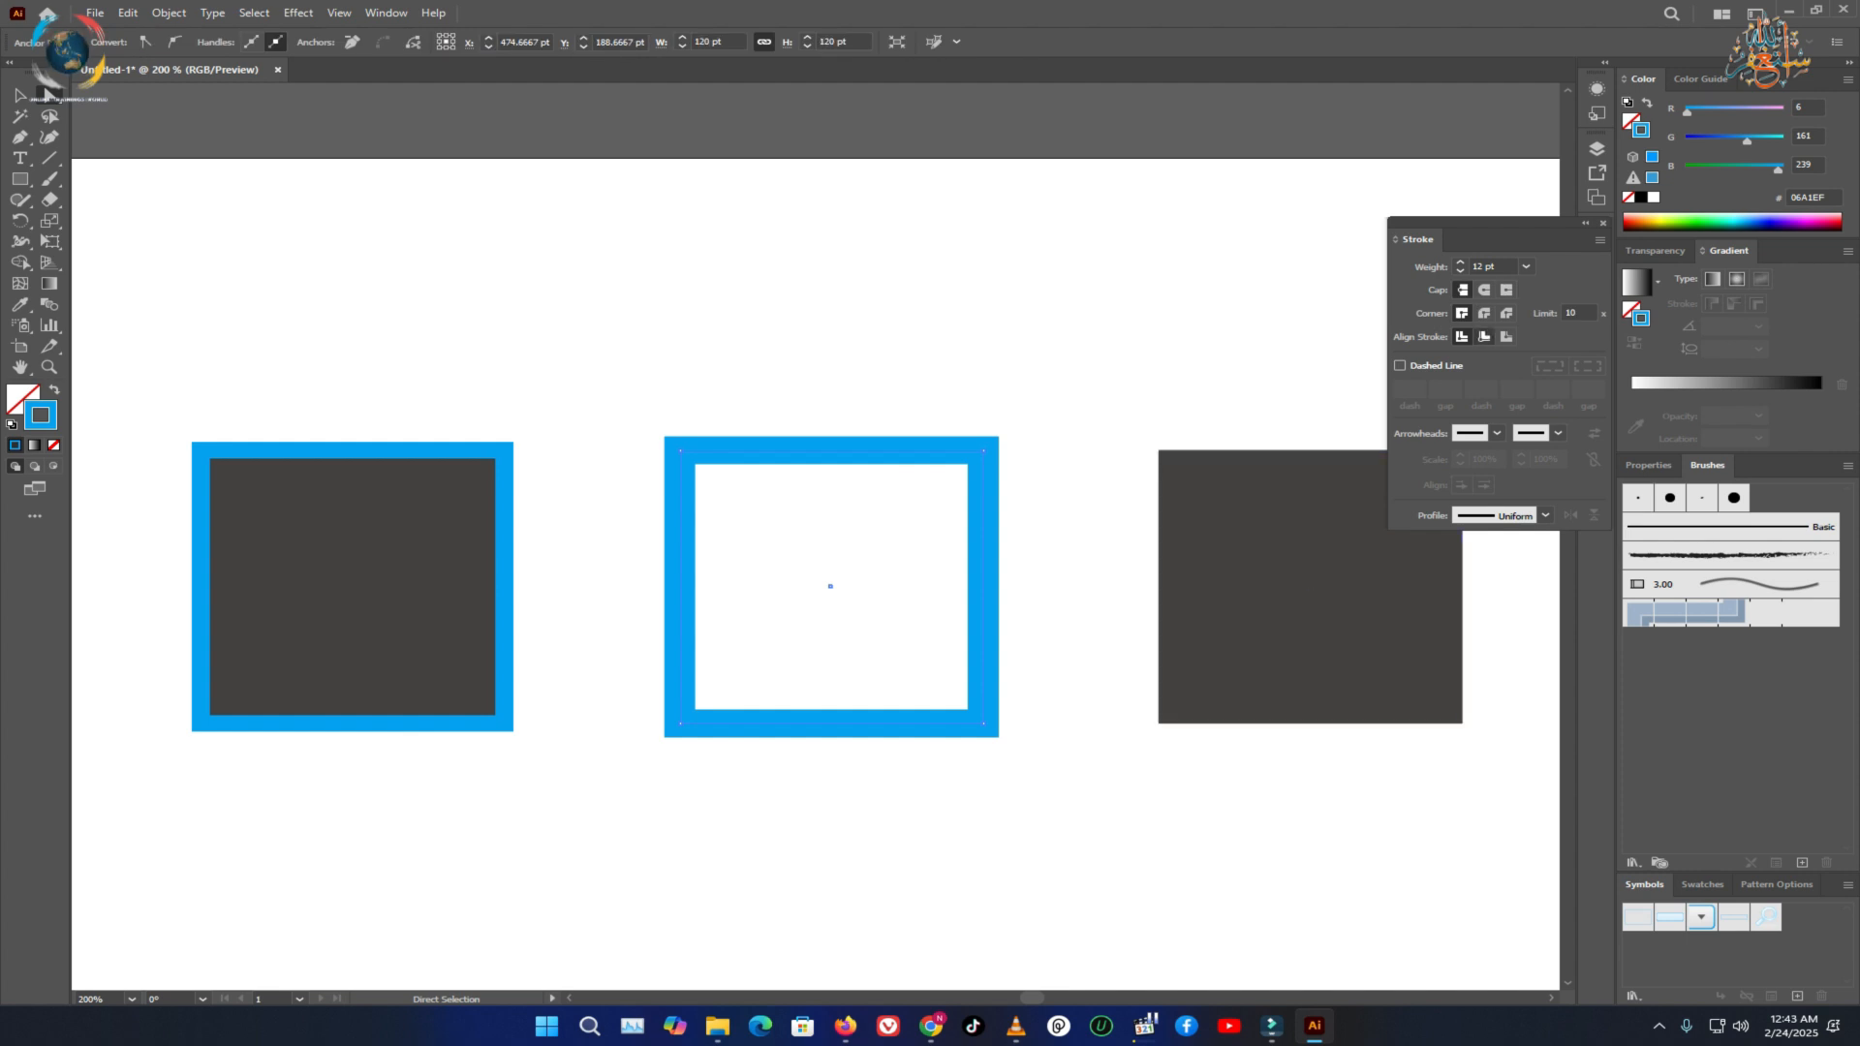
left_click(1484, 336)
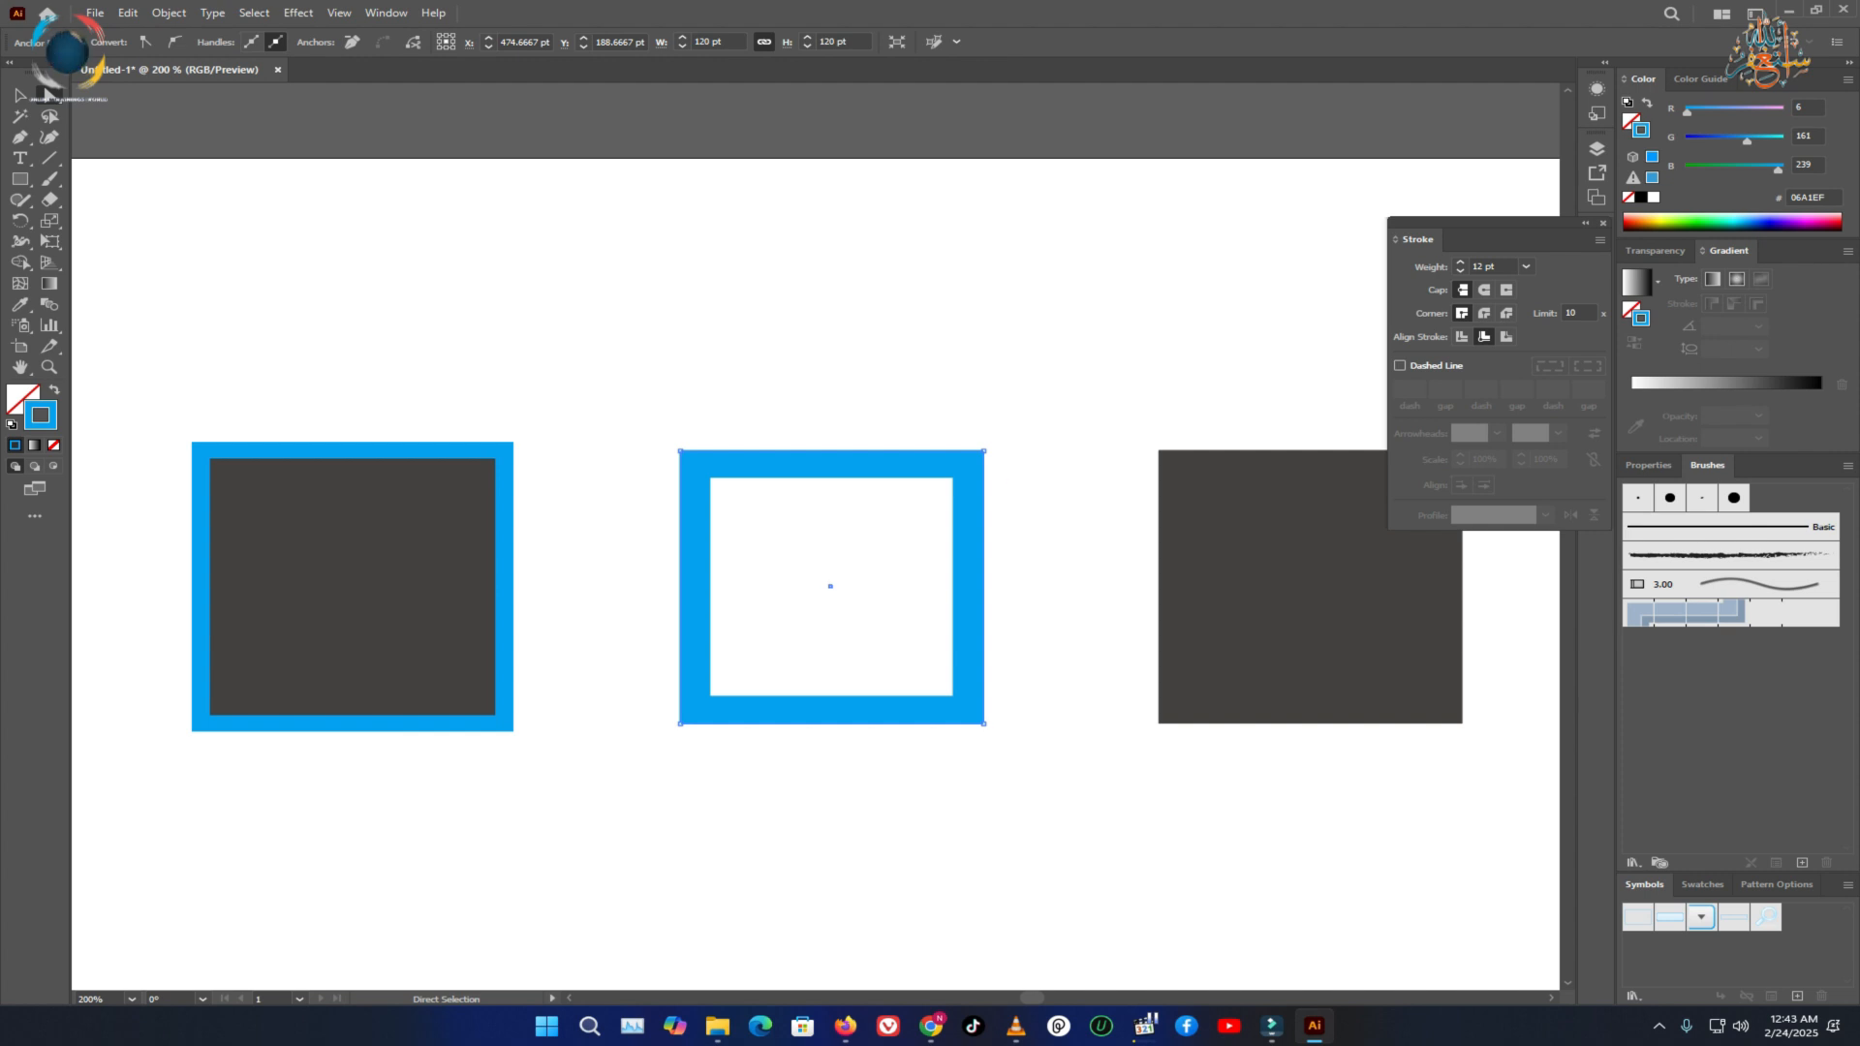
left_click(1507, 336)
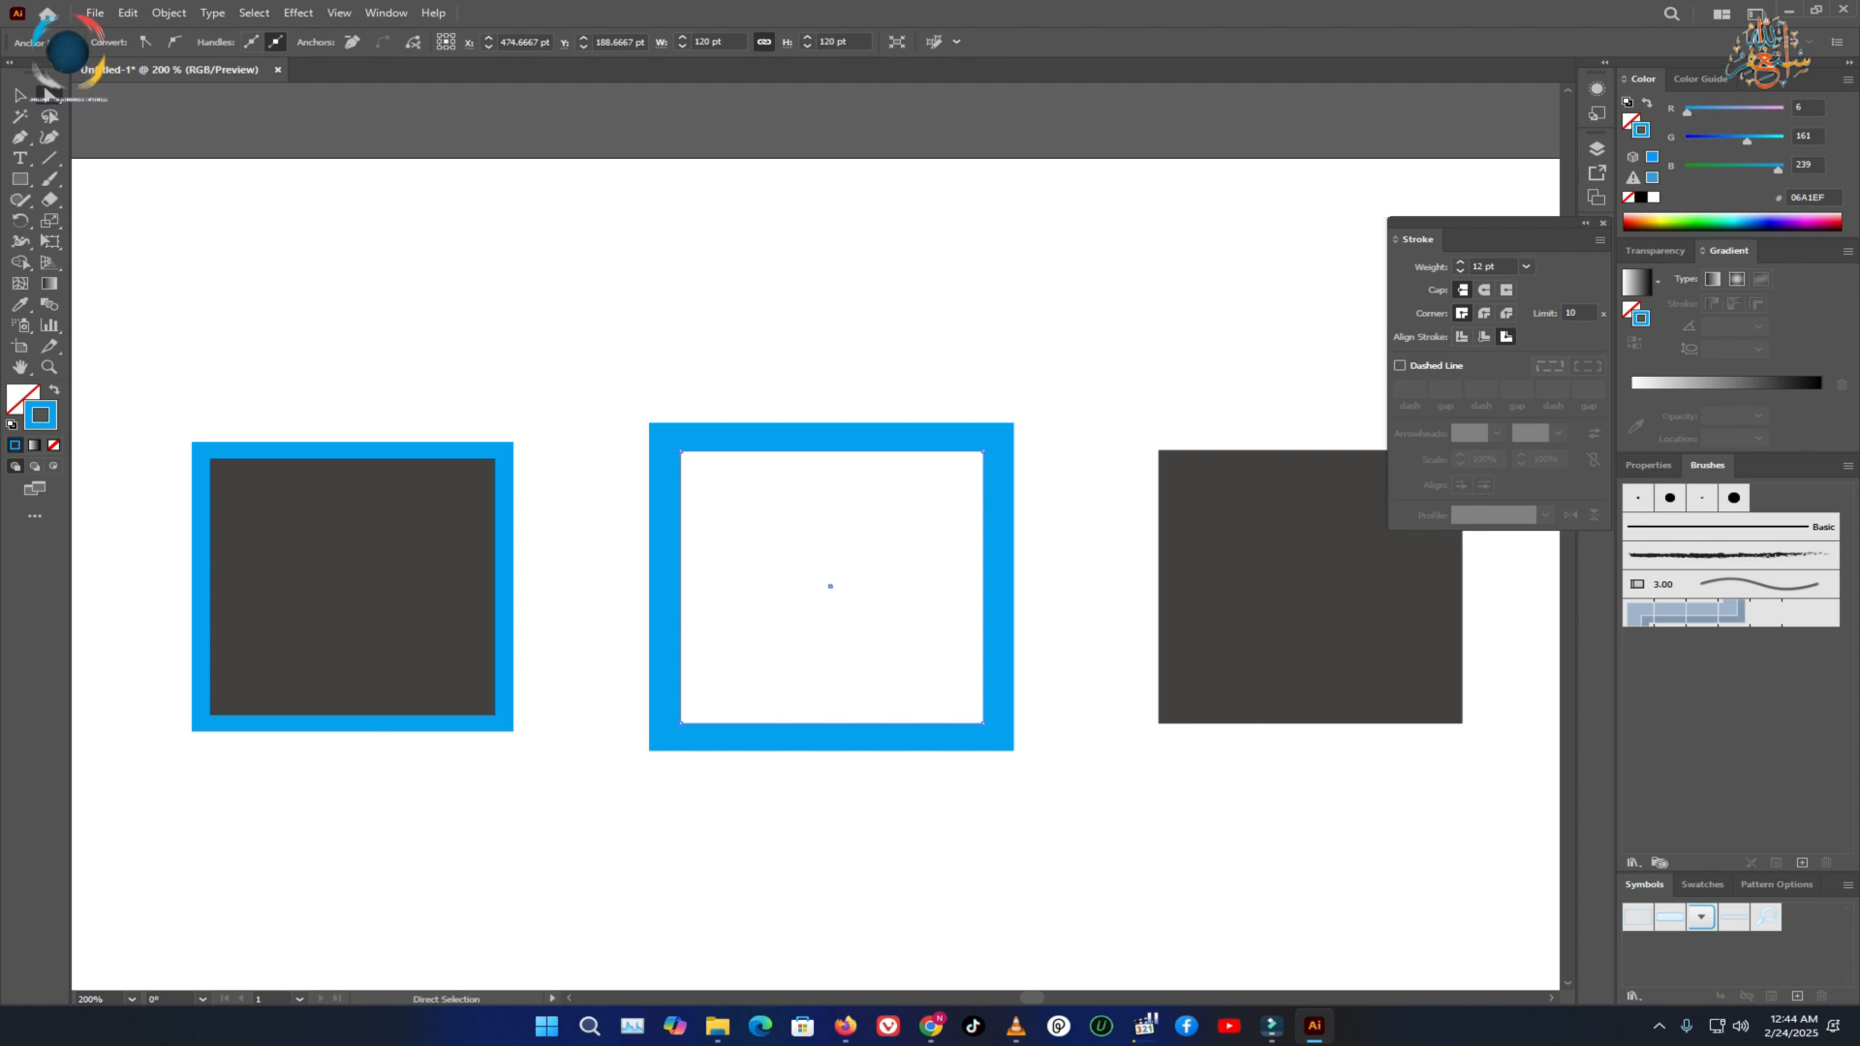
Try a bevel join on the unfilled square's stroke, and set it to a round join with a projecting cap.
left_click(1506, 313)
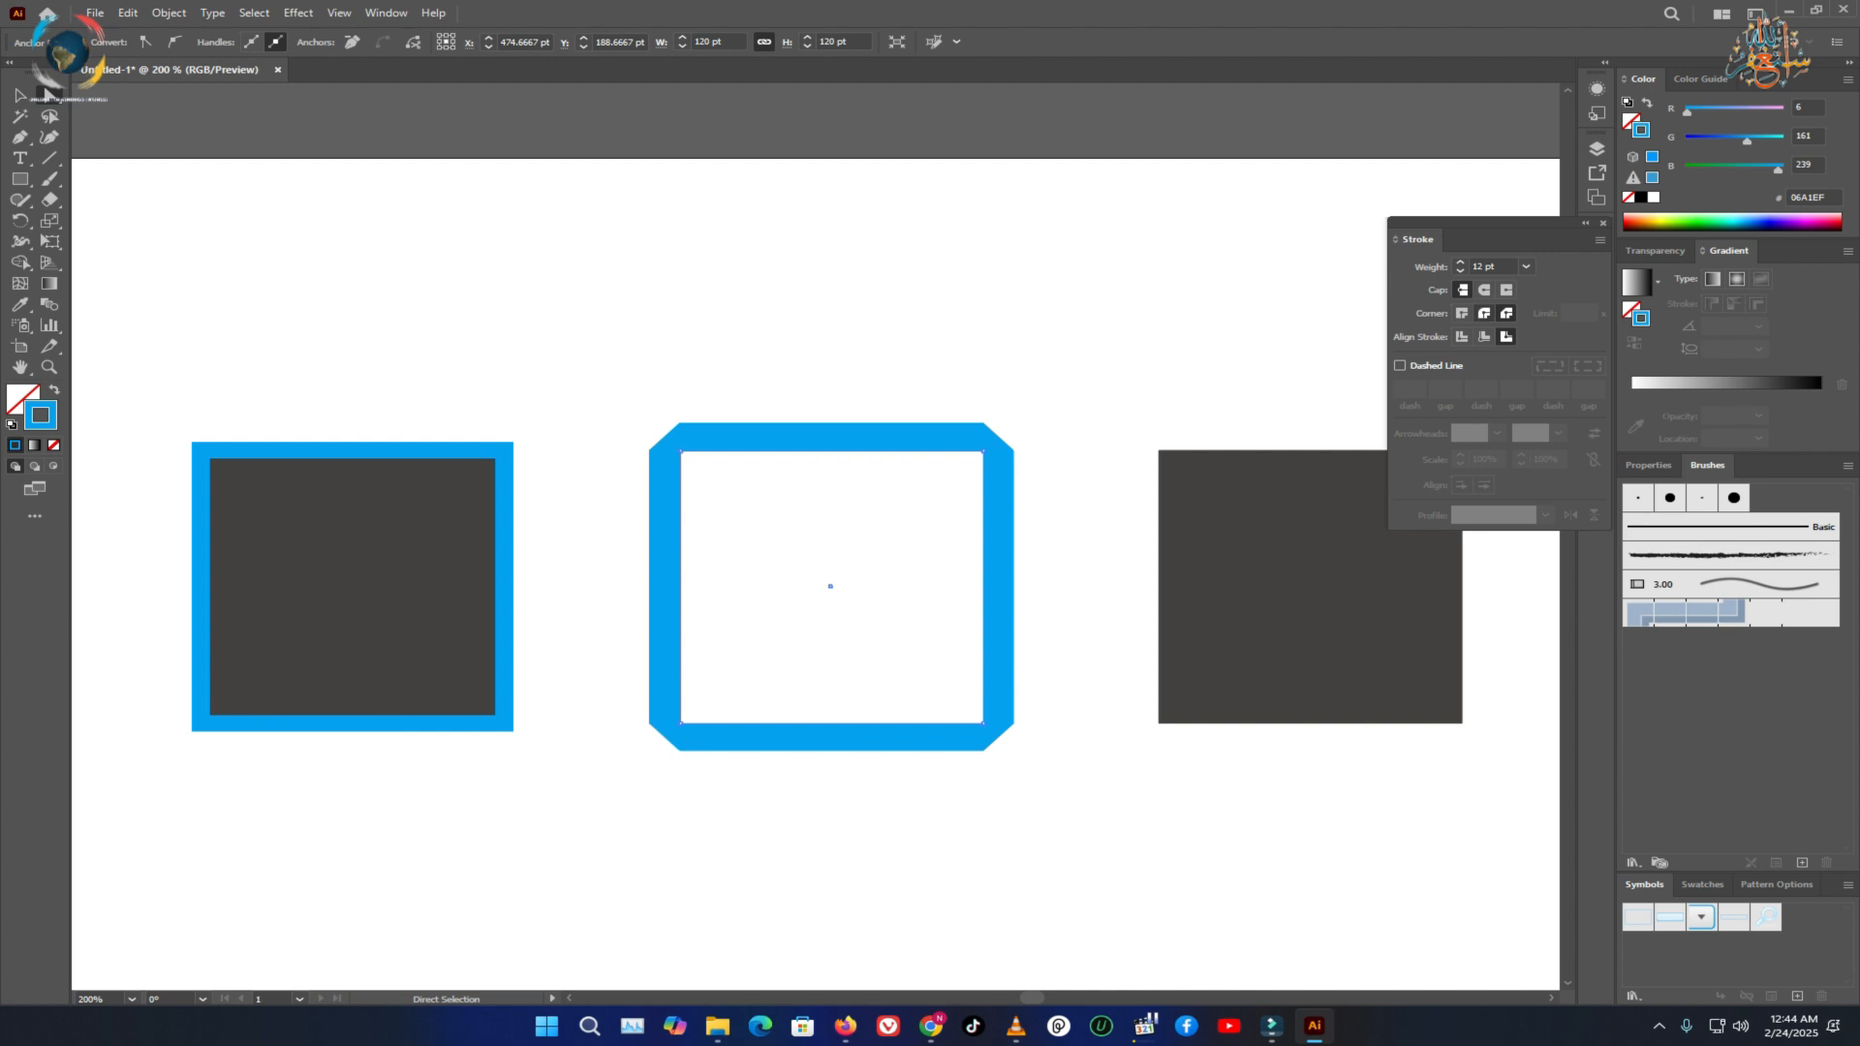
left_click(1484, 313)
left_click(1484, 289)
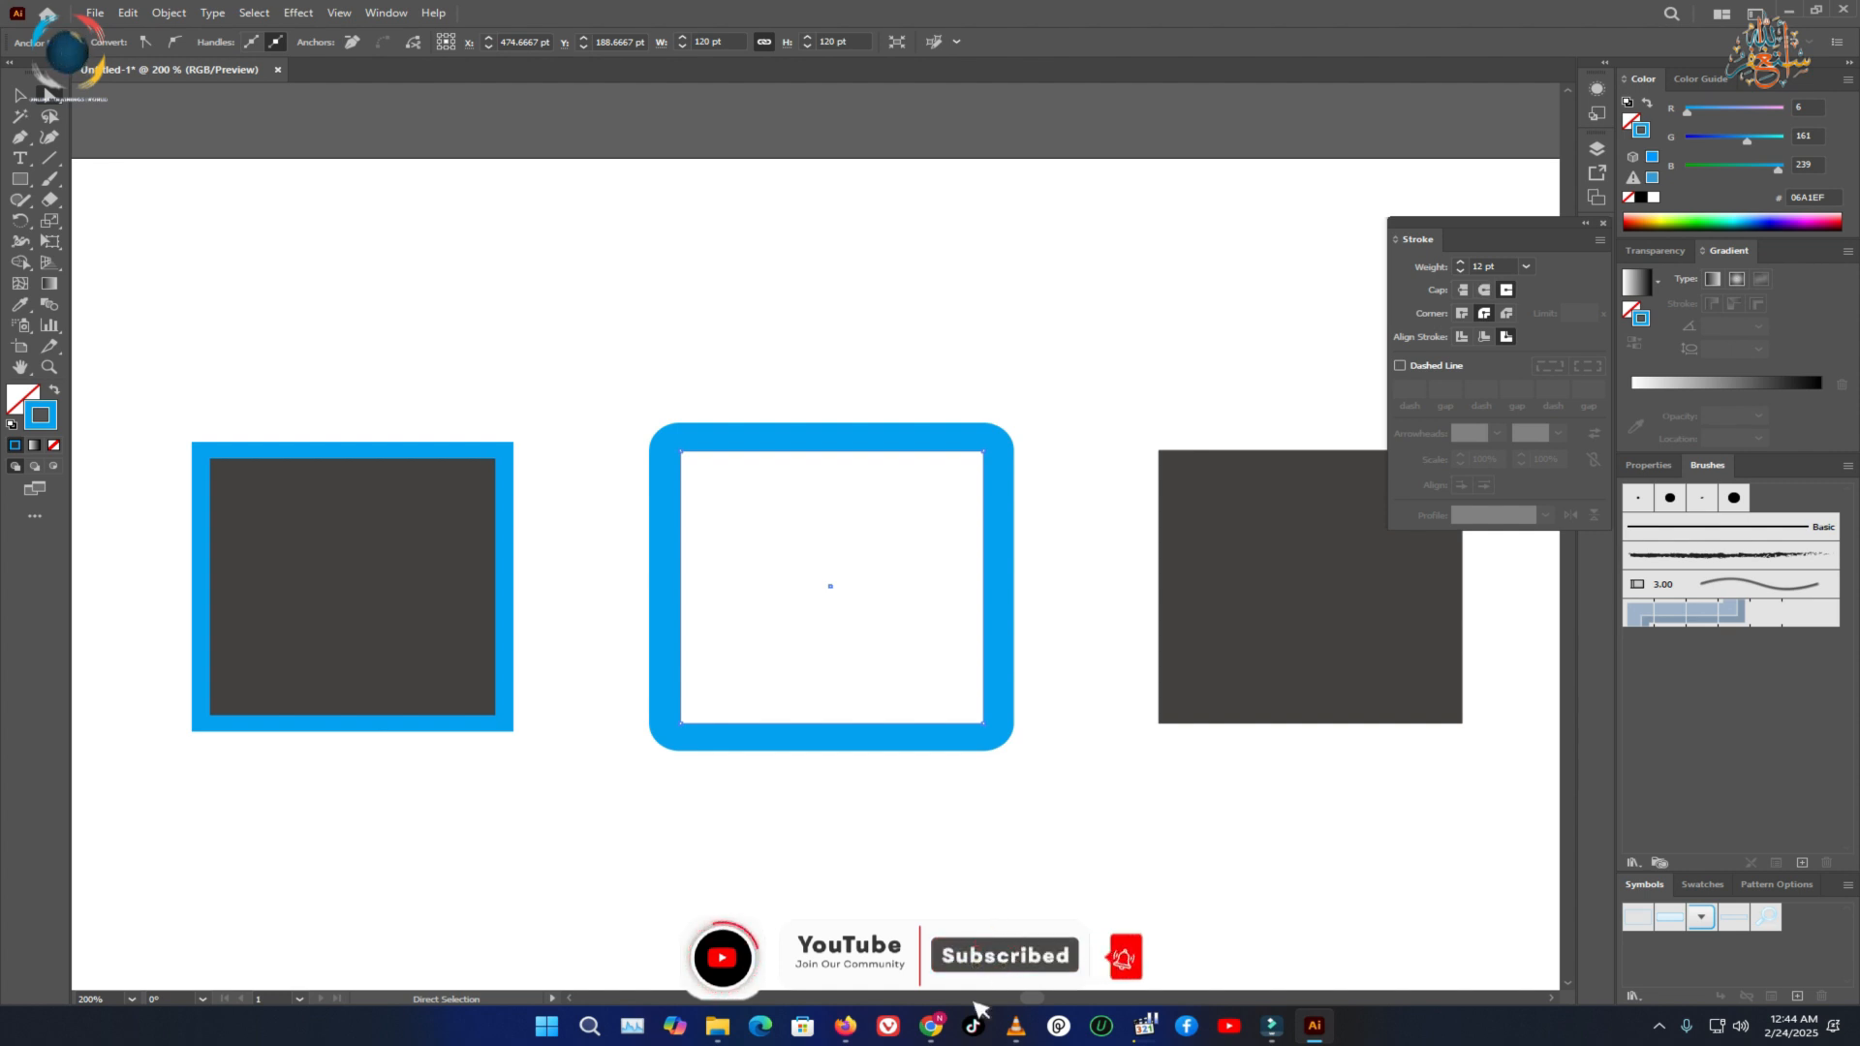
left_click(1085, 417)
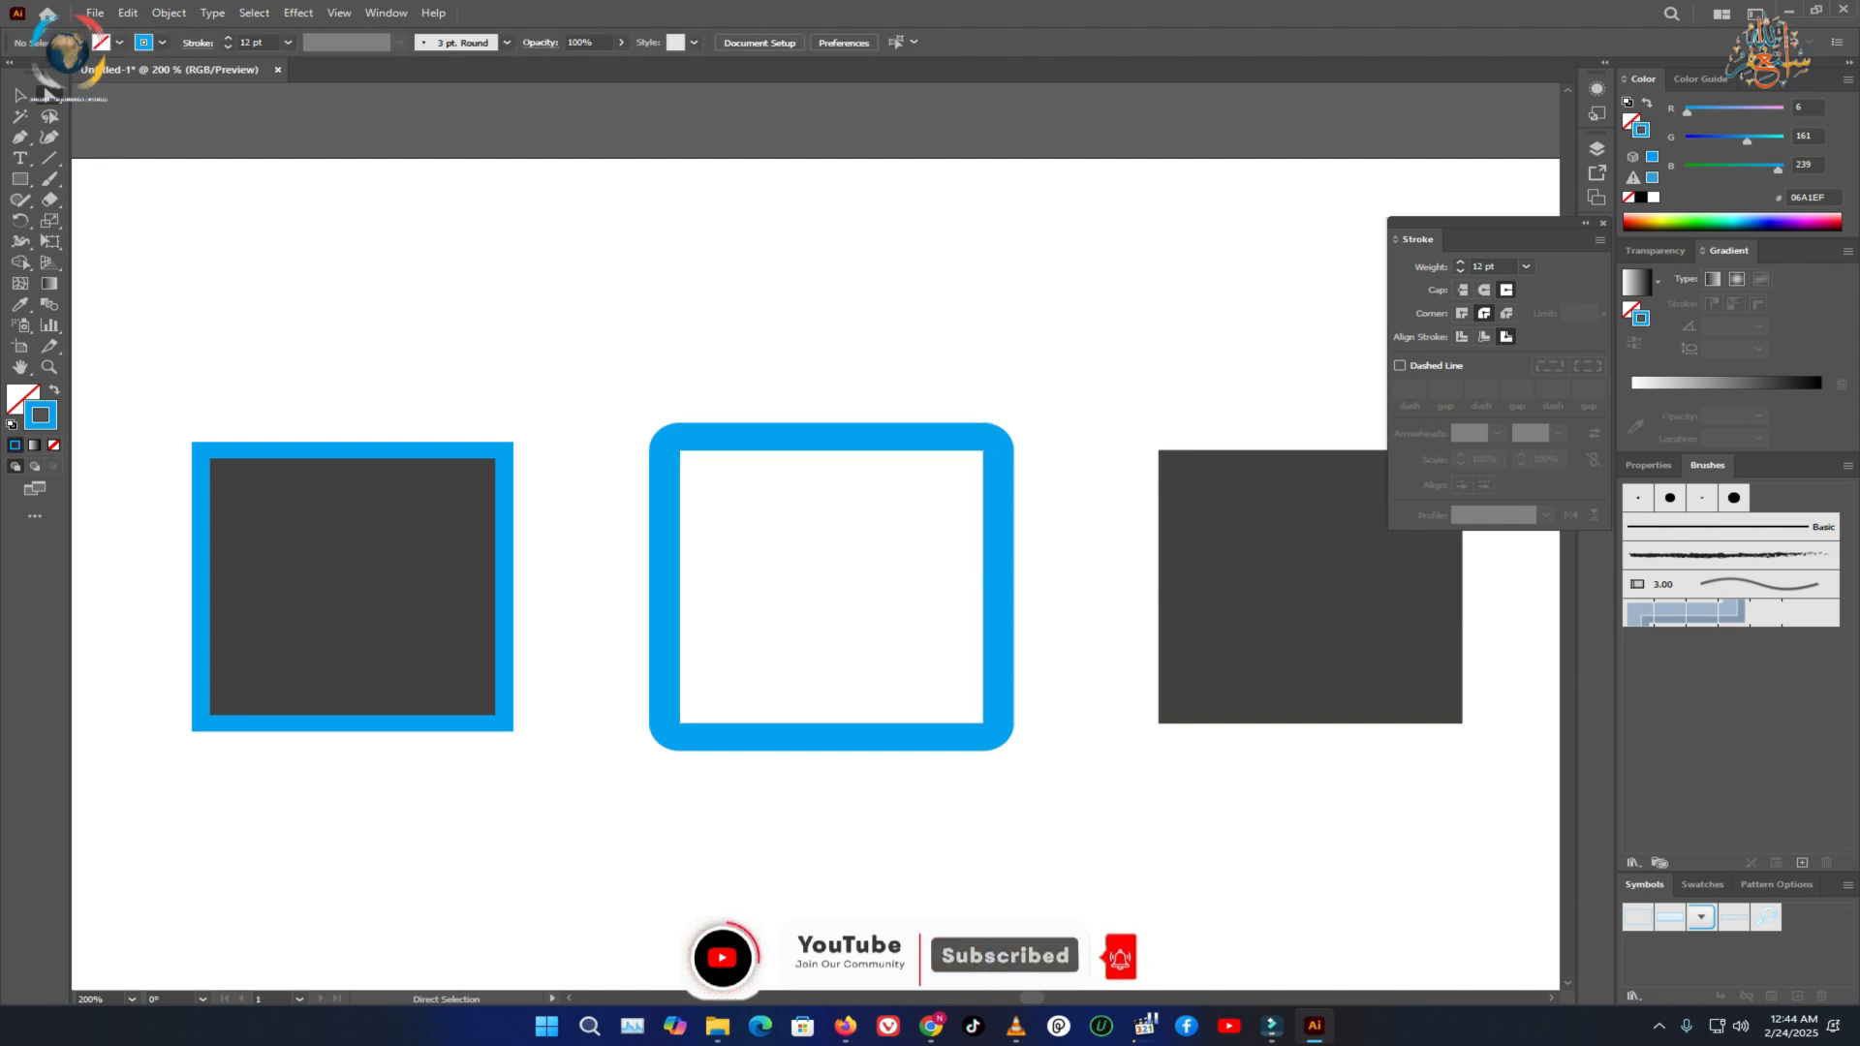
Compare the cap settings of the three horizontal lines by selecting them one after another.
left_click_drag(1085, 416, 835, 453)
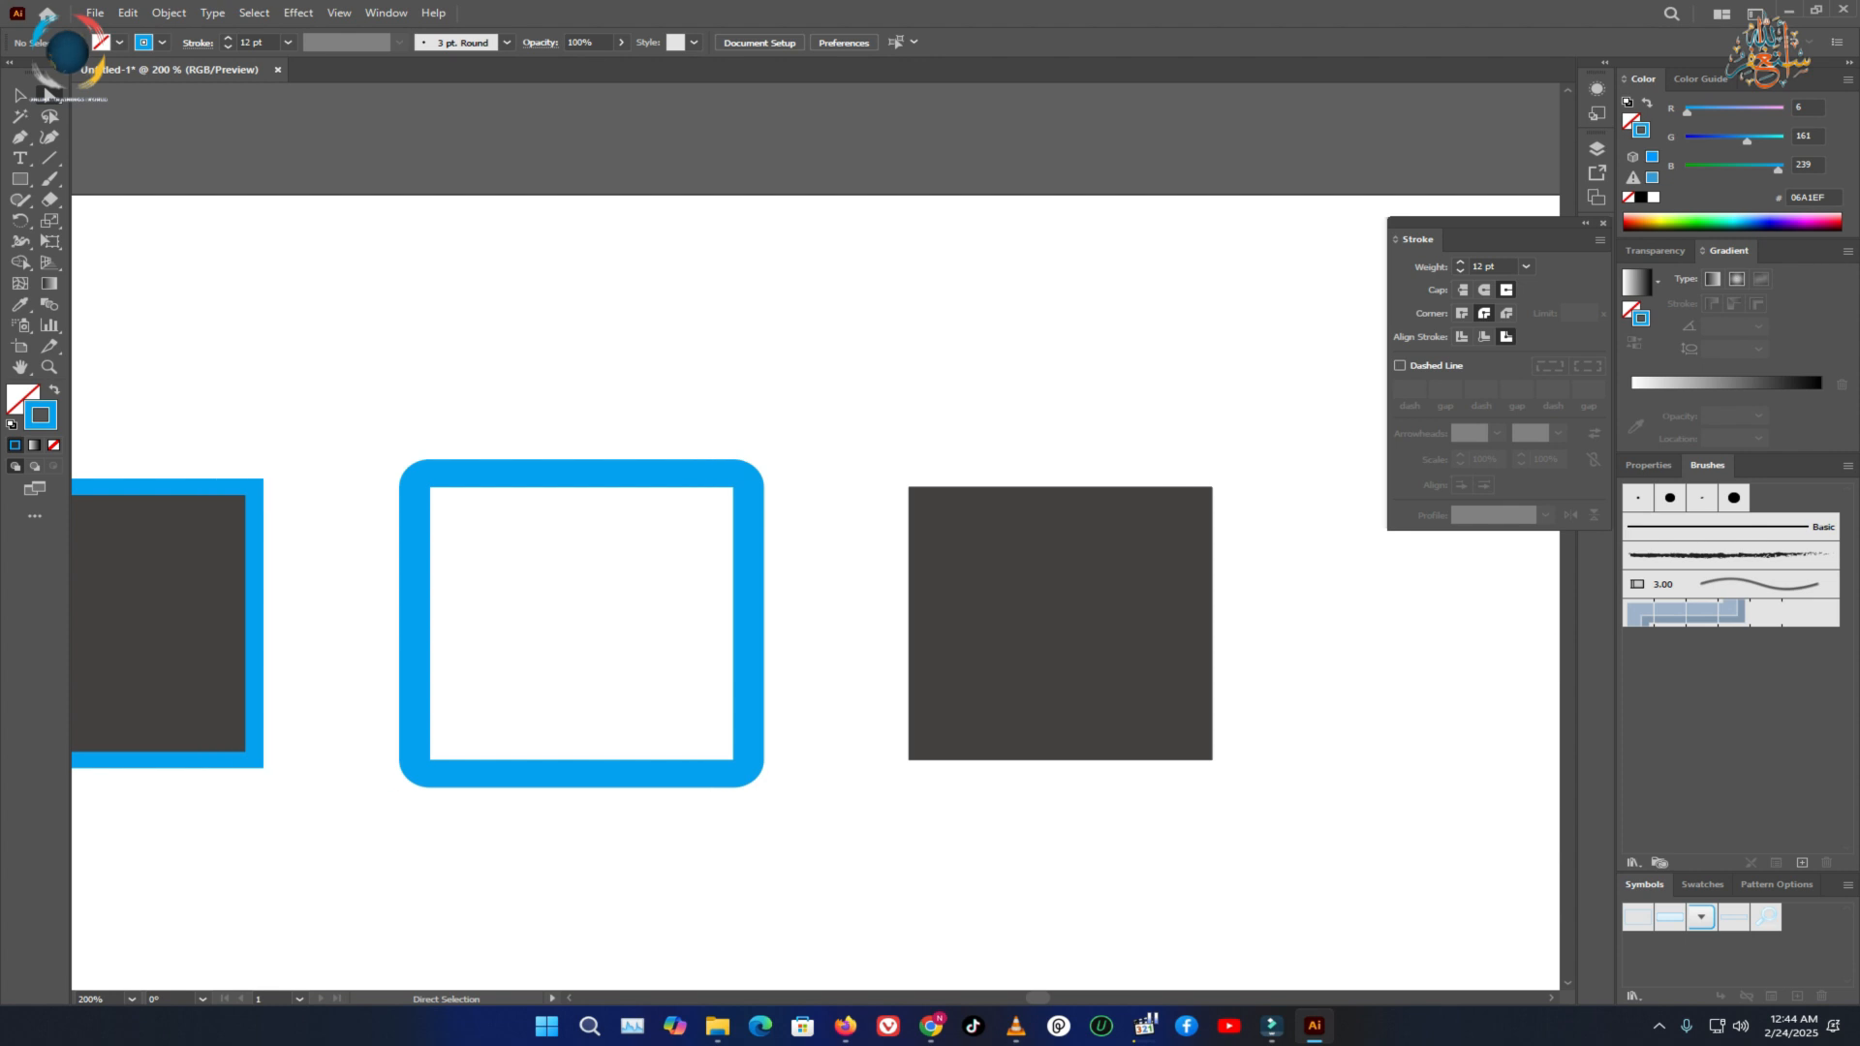
left_click_drag(1249, 542, 280, 497)
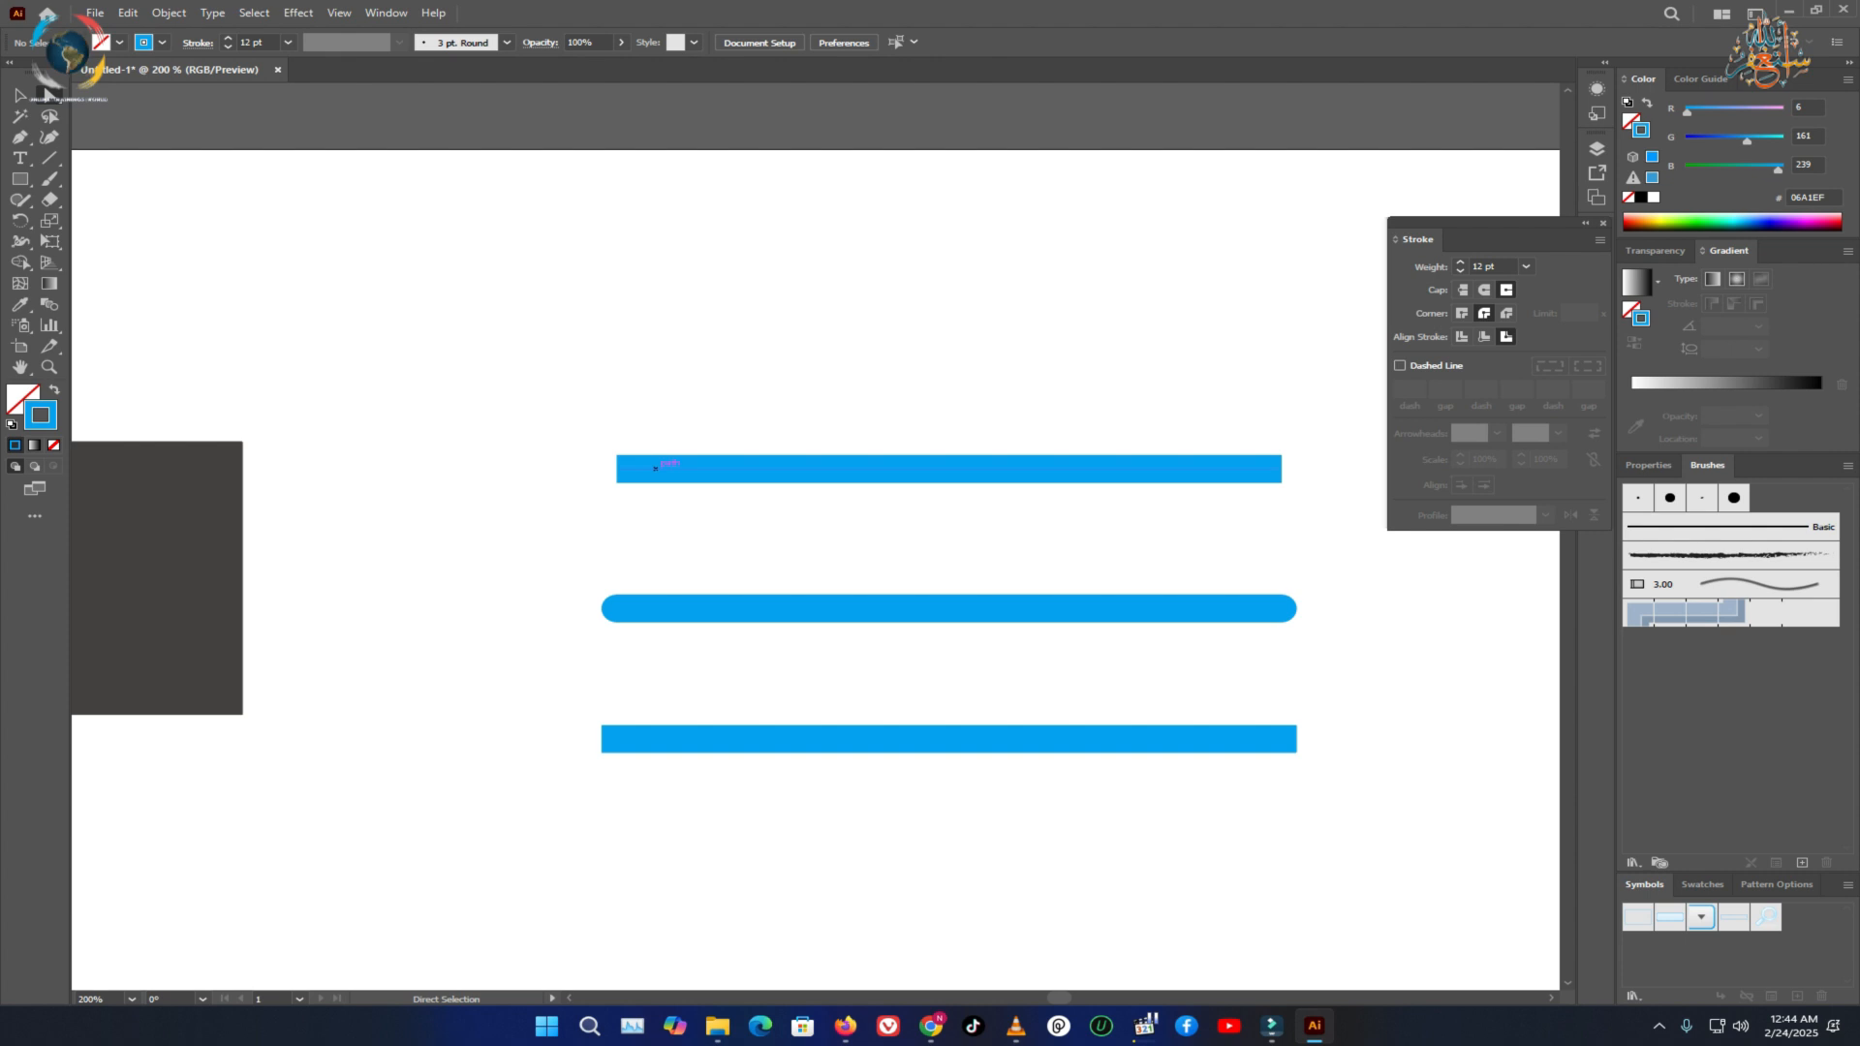
left_click(655, 468)
left_click(1053, 607)
left_click(833, 811)
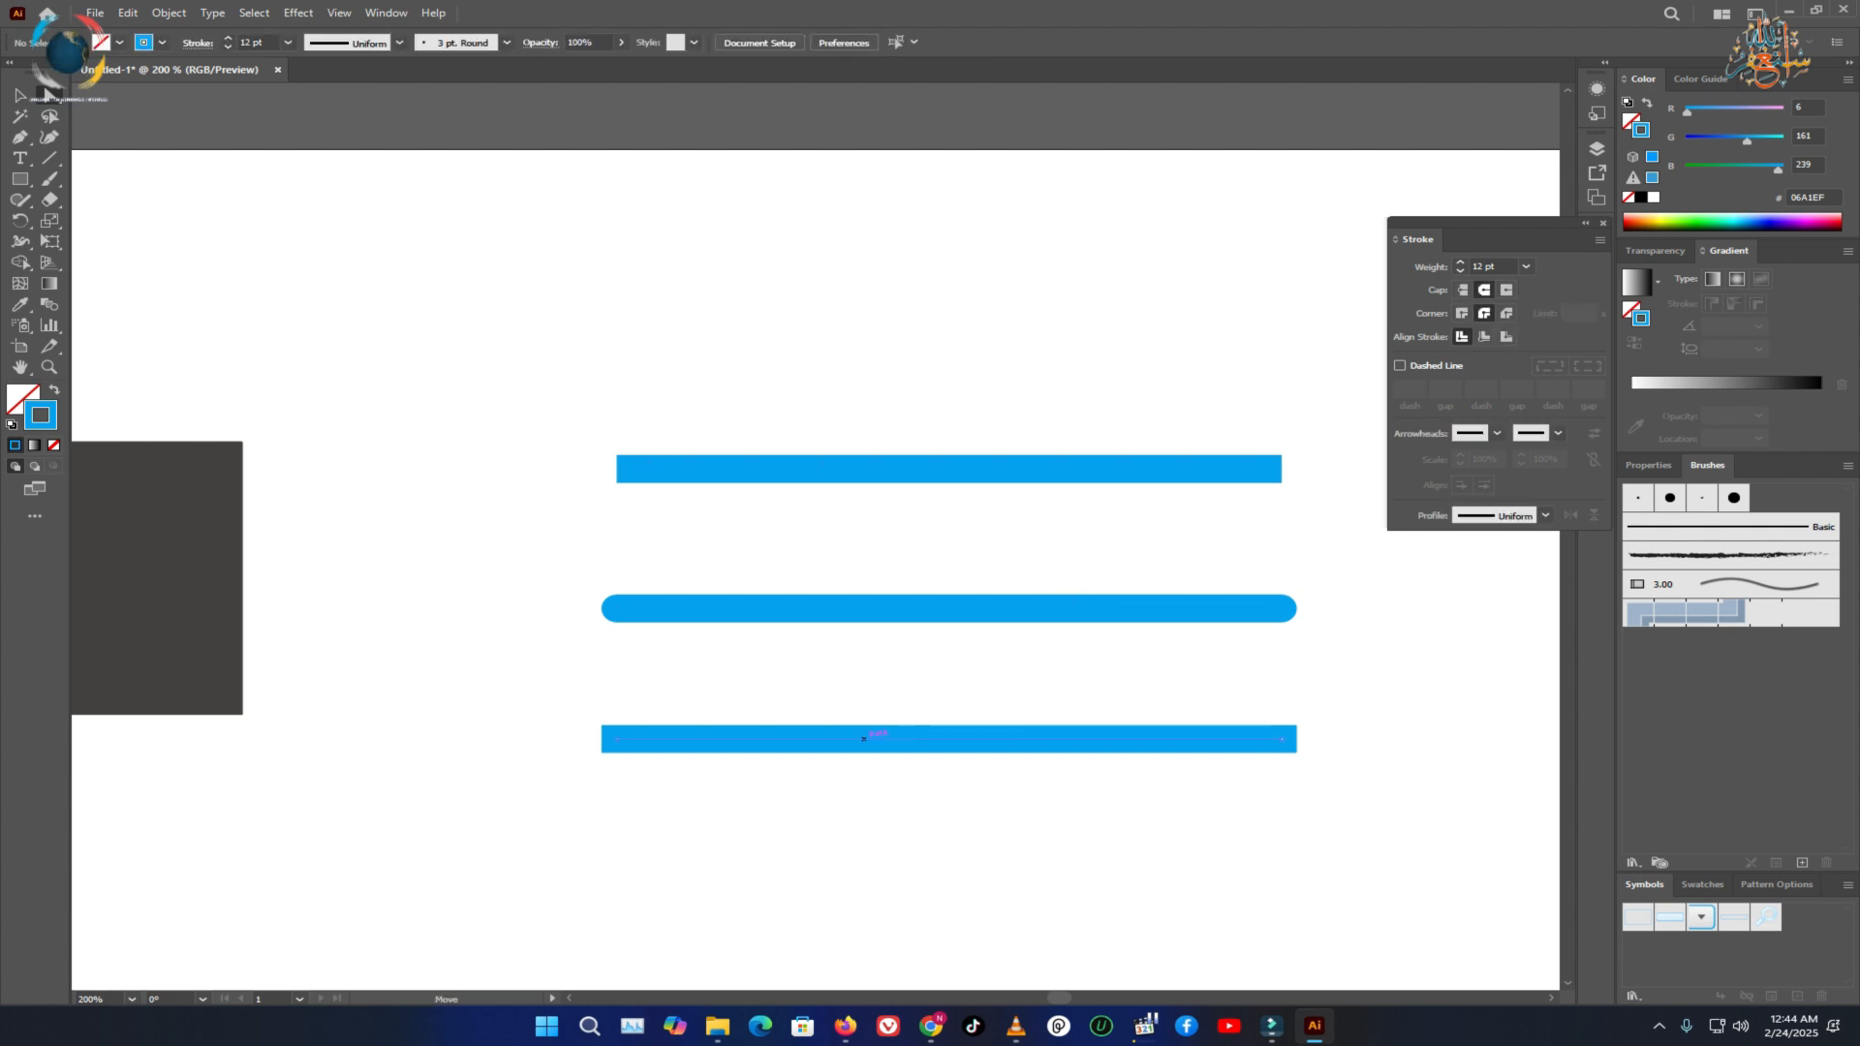
left_click(887, 738)
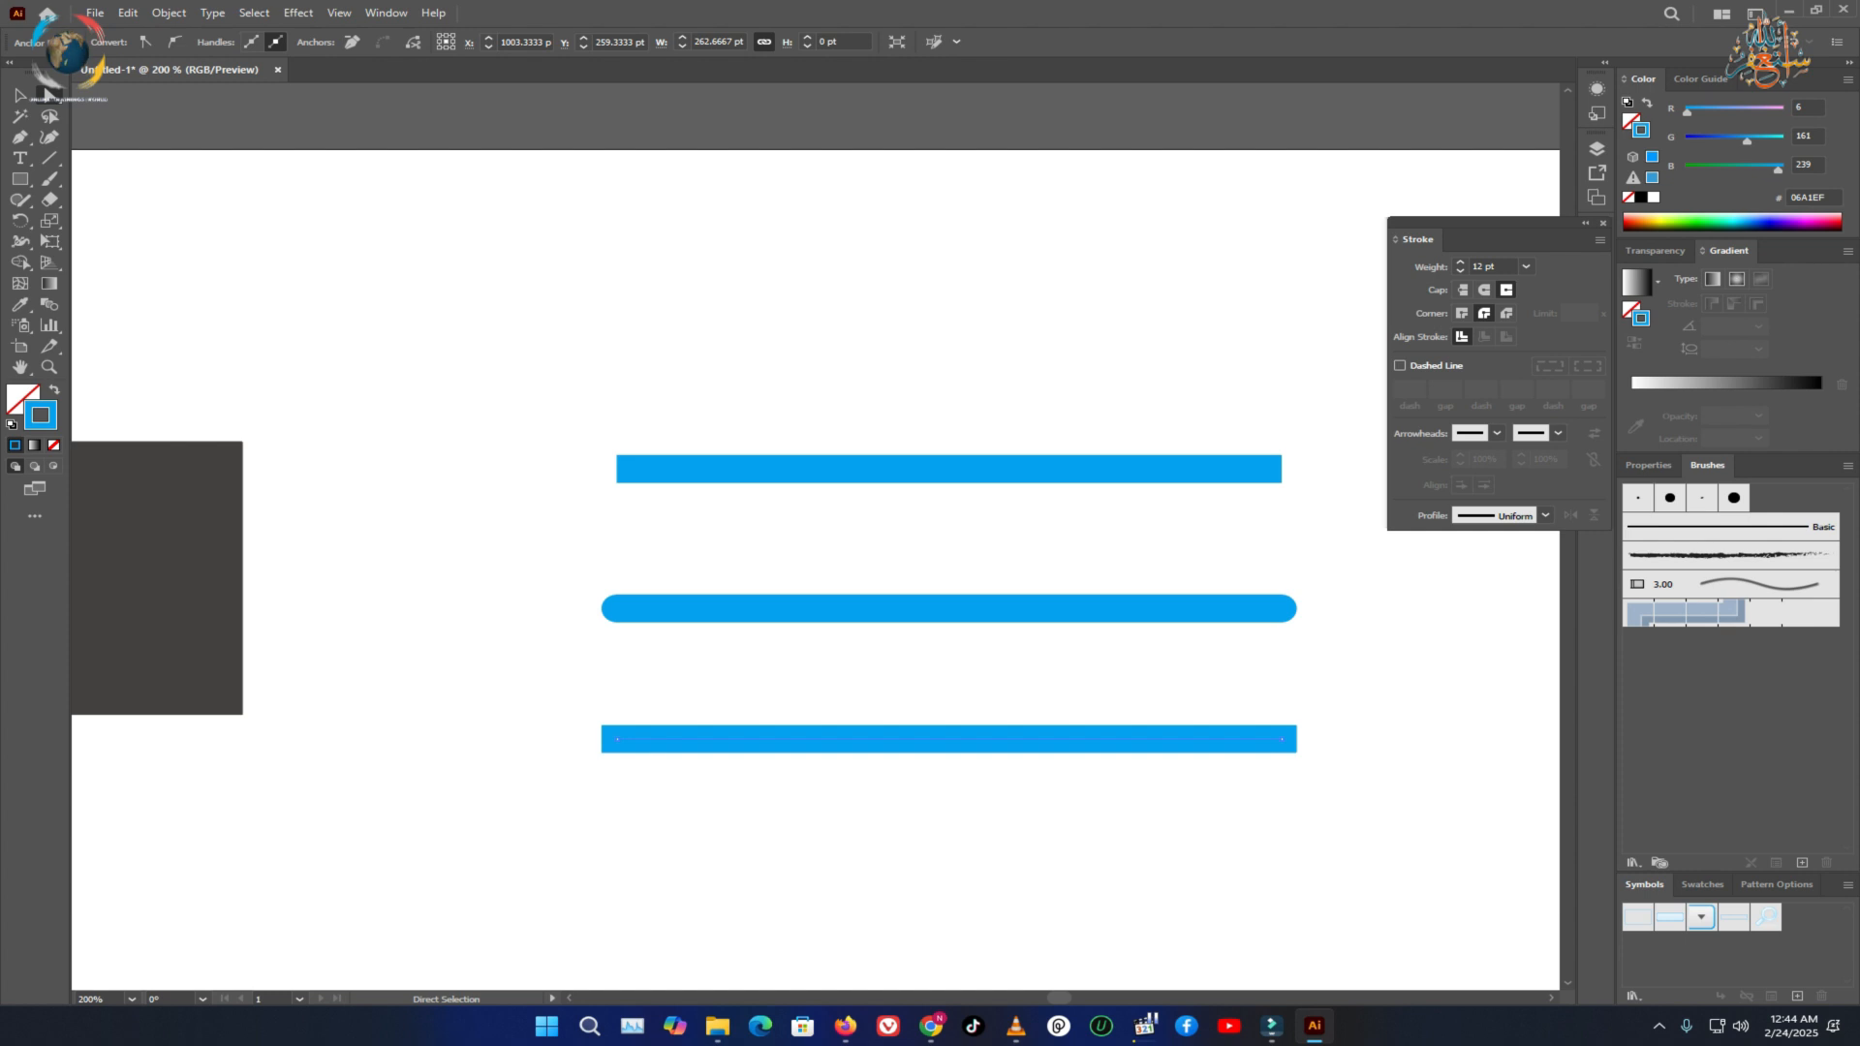
left_click_drag(831, 365, 1037, 834)
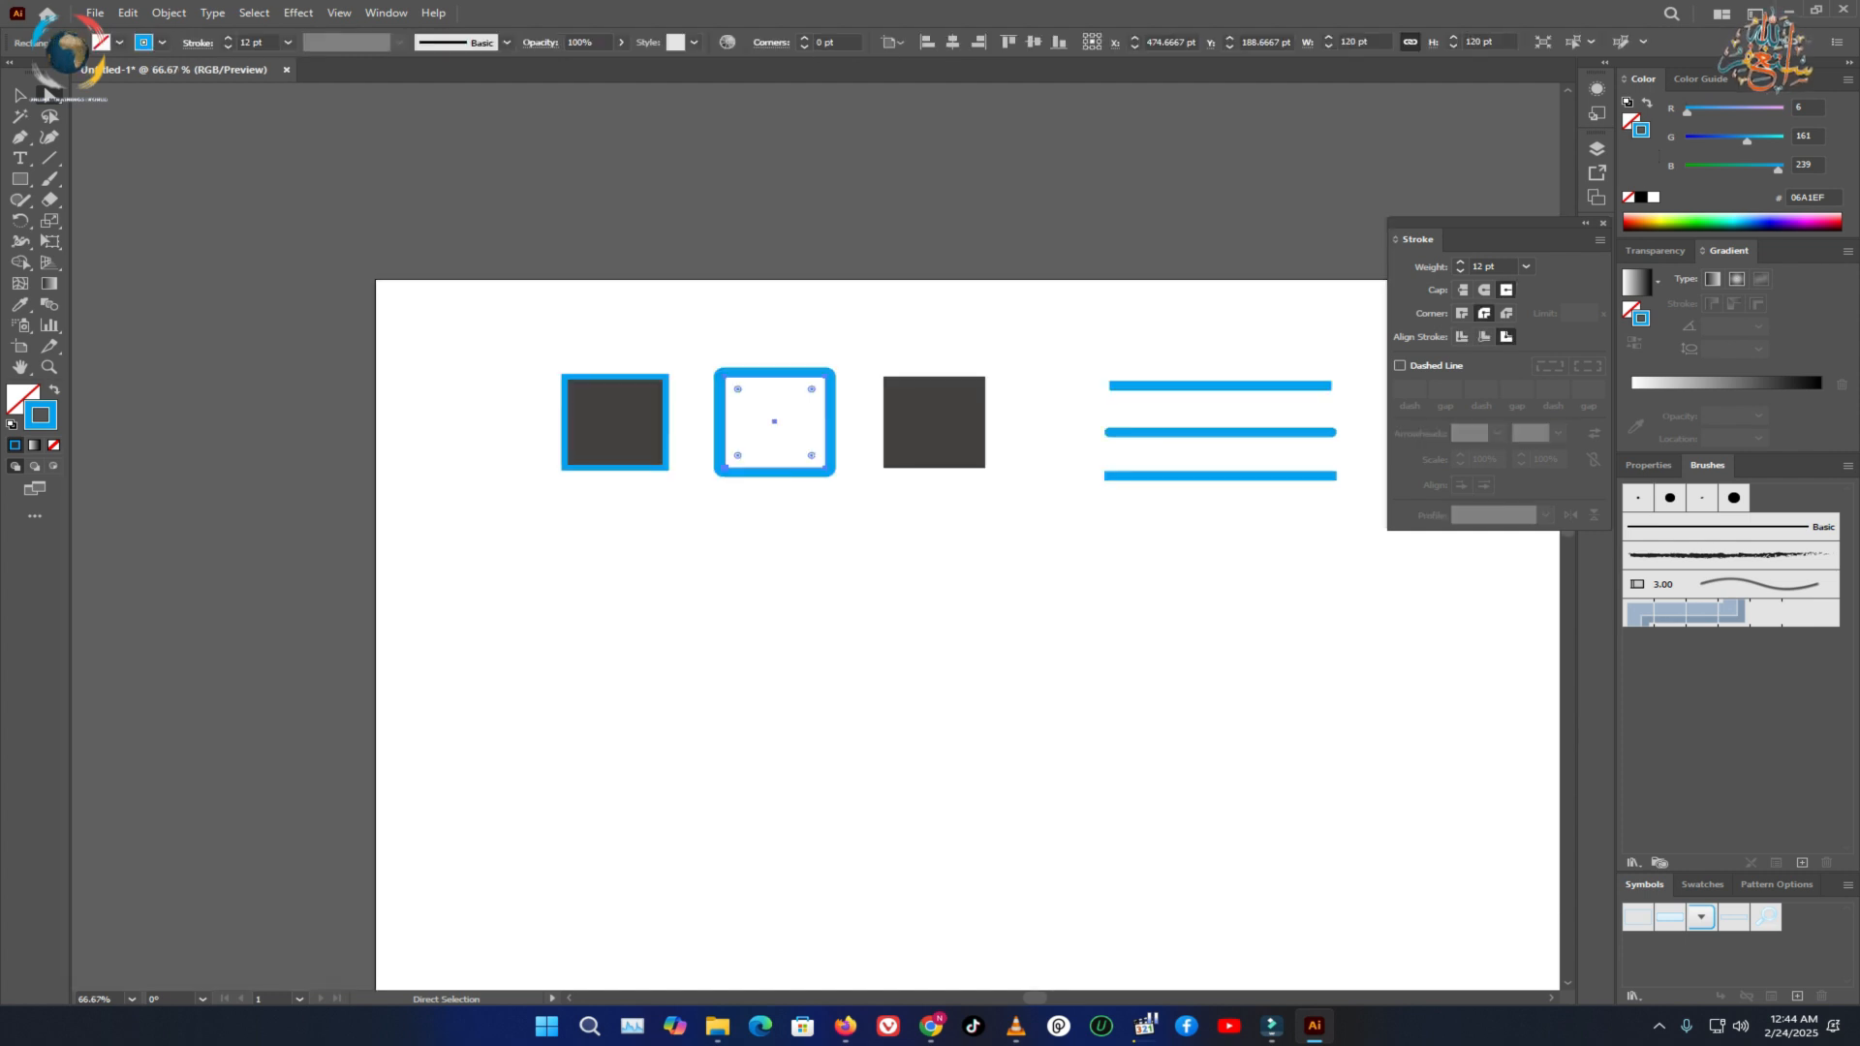
Duplicate the filled square with the blue stroke and place the copy directly below it in a second row.
left_click_drag(833, 441, 833, 622)
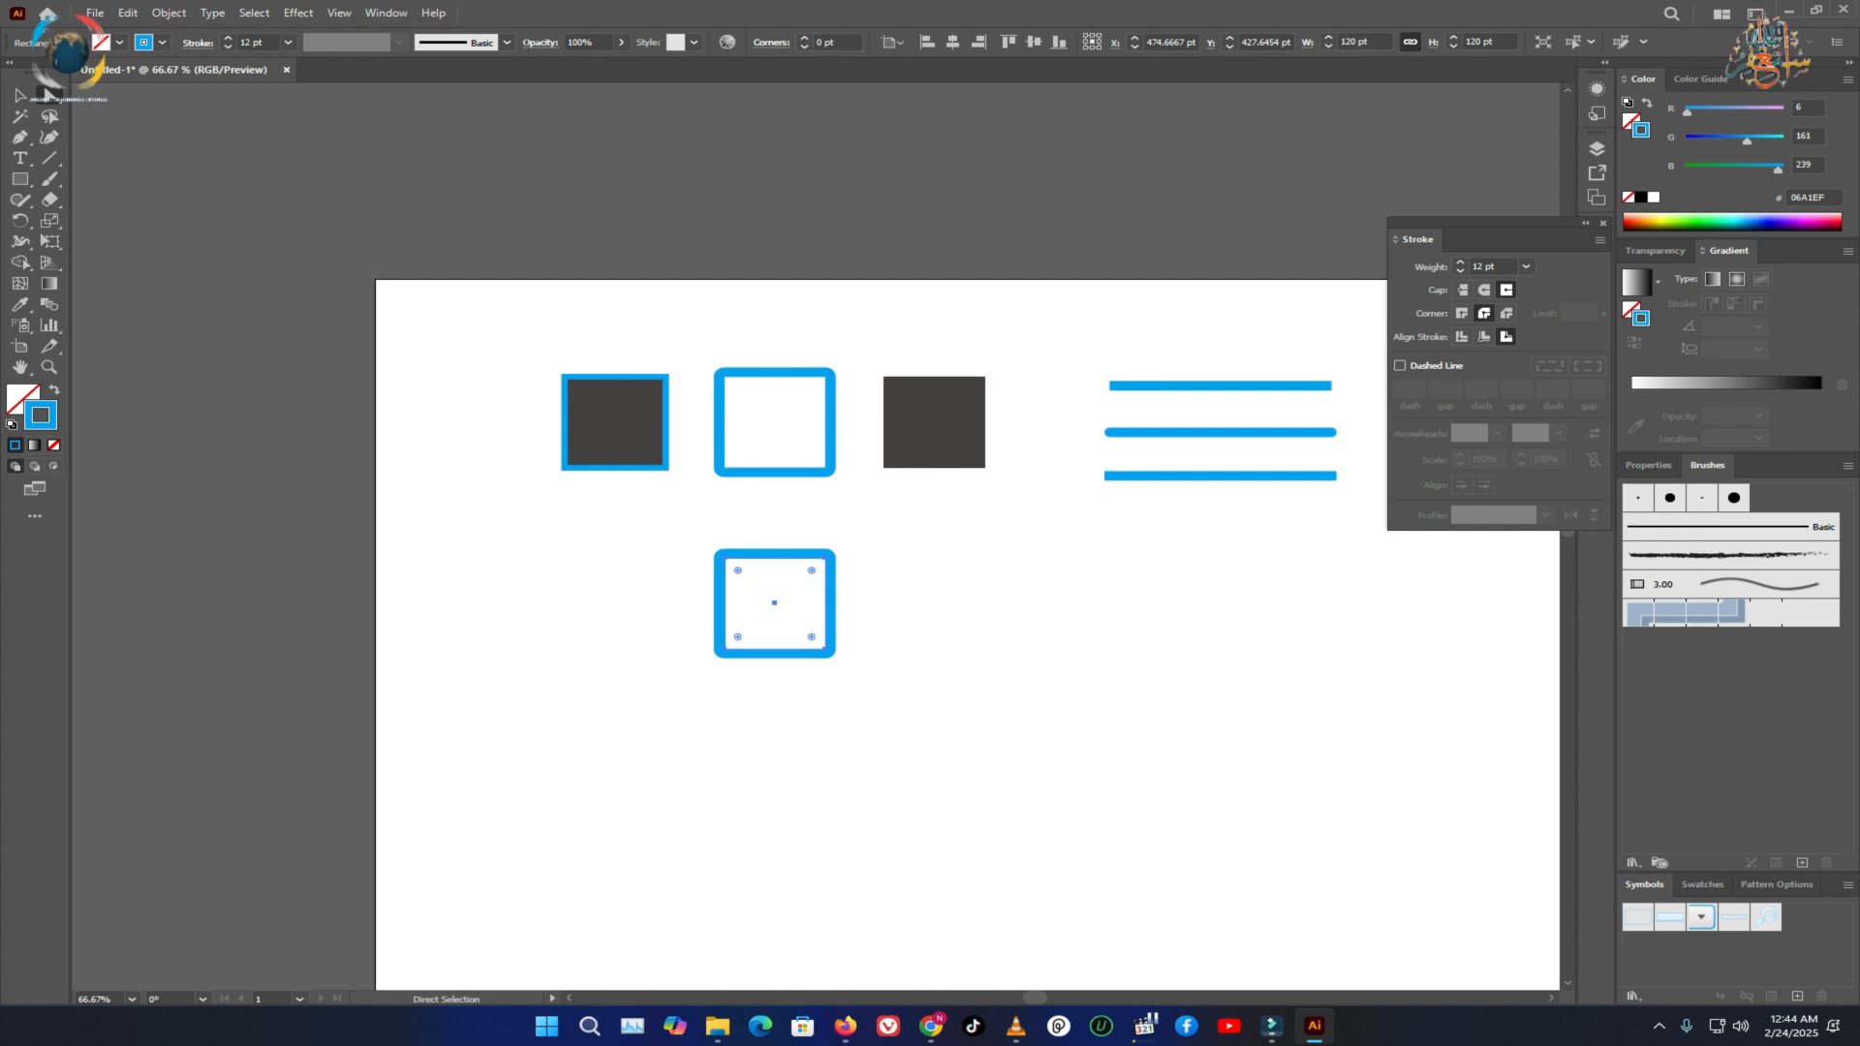
key("Delete")
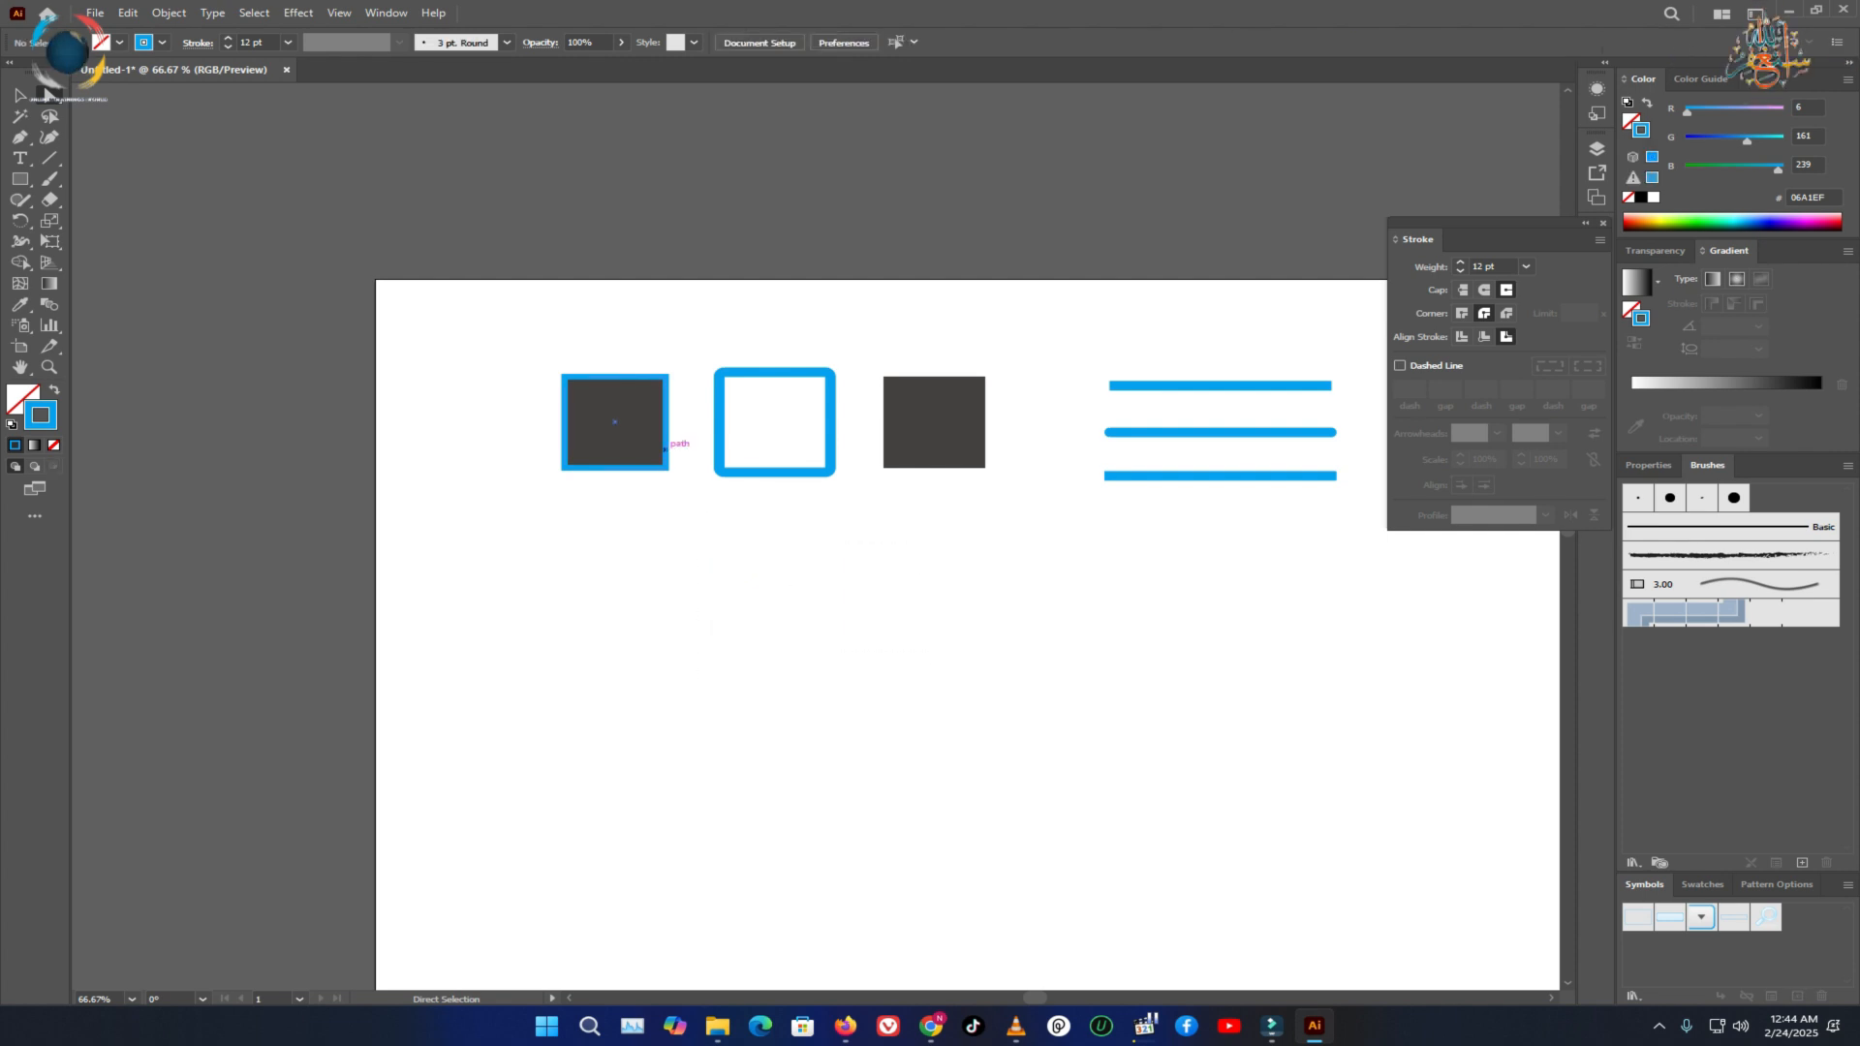
left_click_drag(657, 467, 708, 693, "alt")
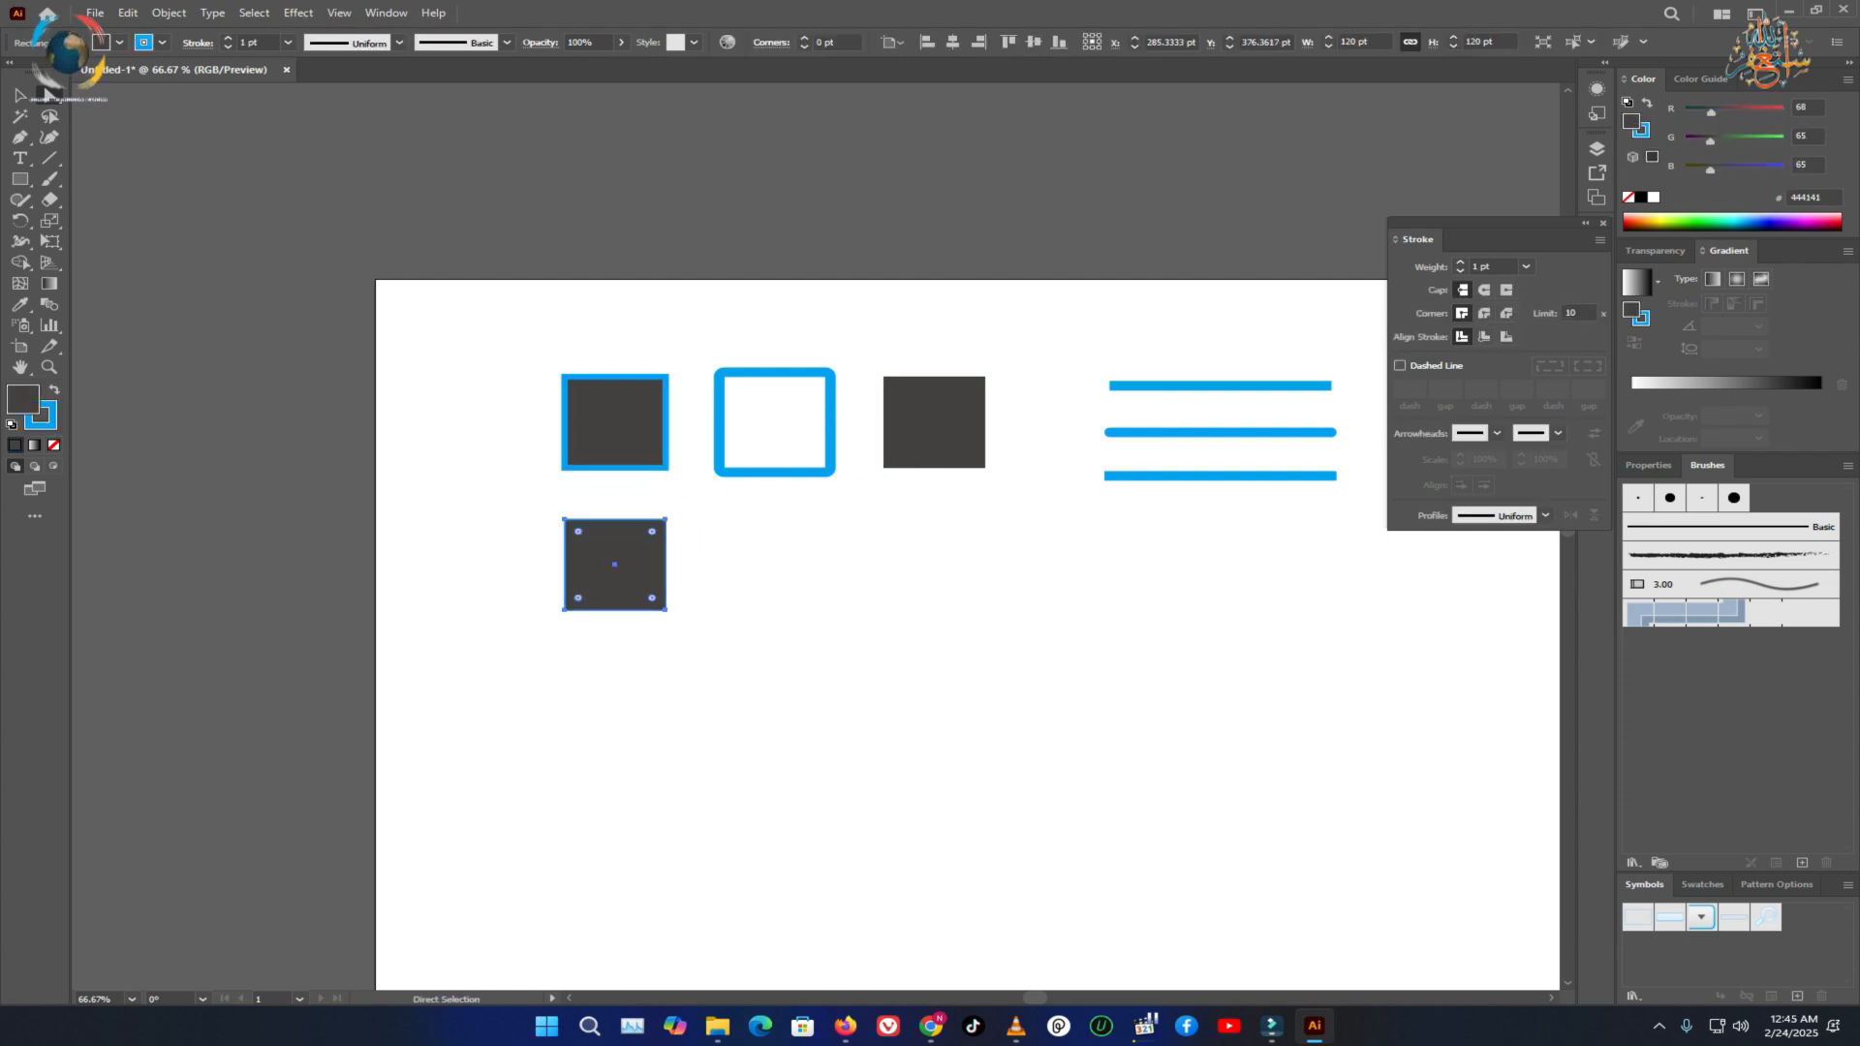
Give the new square no fill and an 8 pt stroke, and duplicate it to its right in the second row.
key("slash")
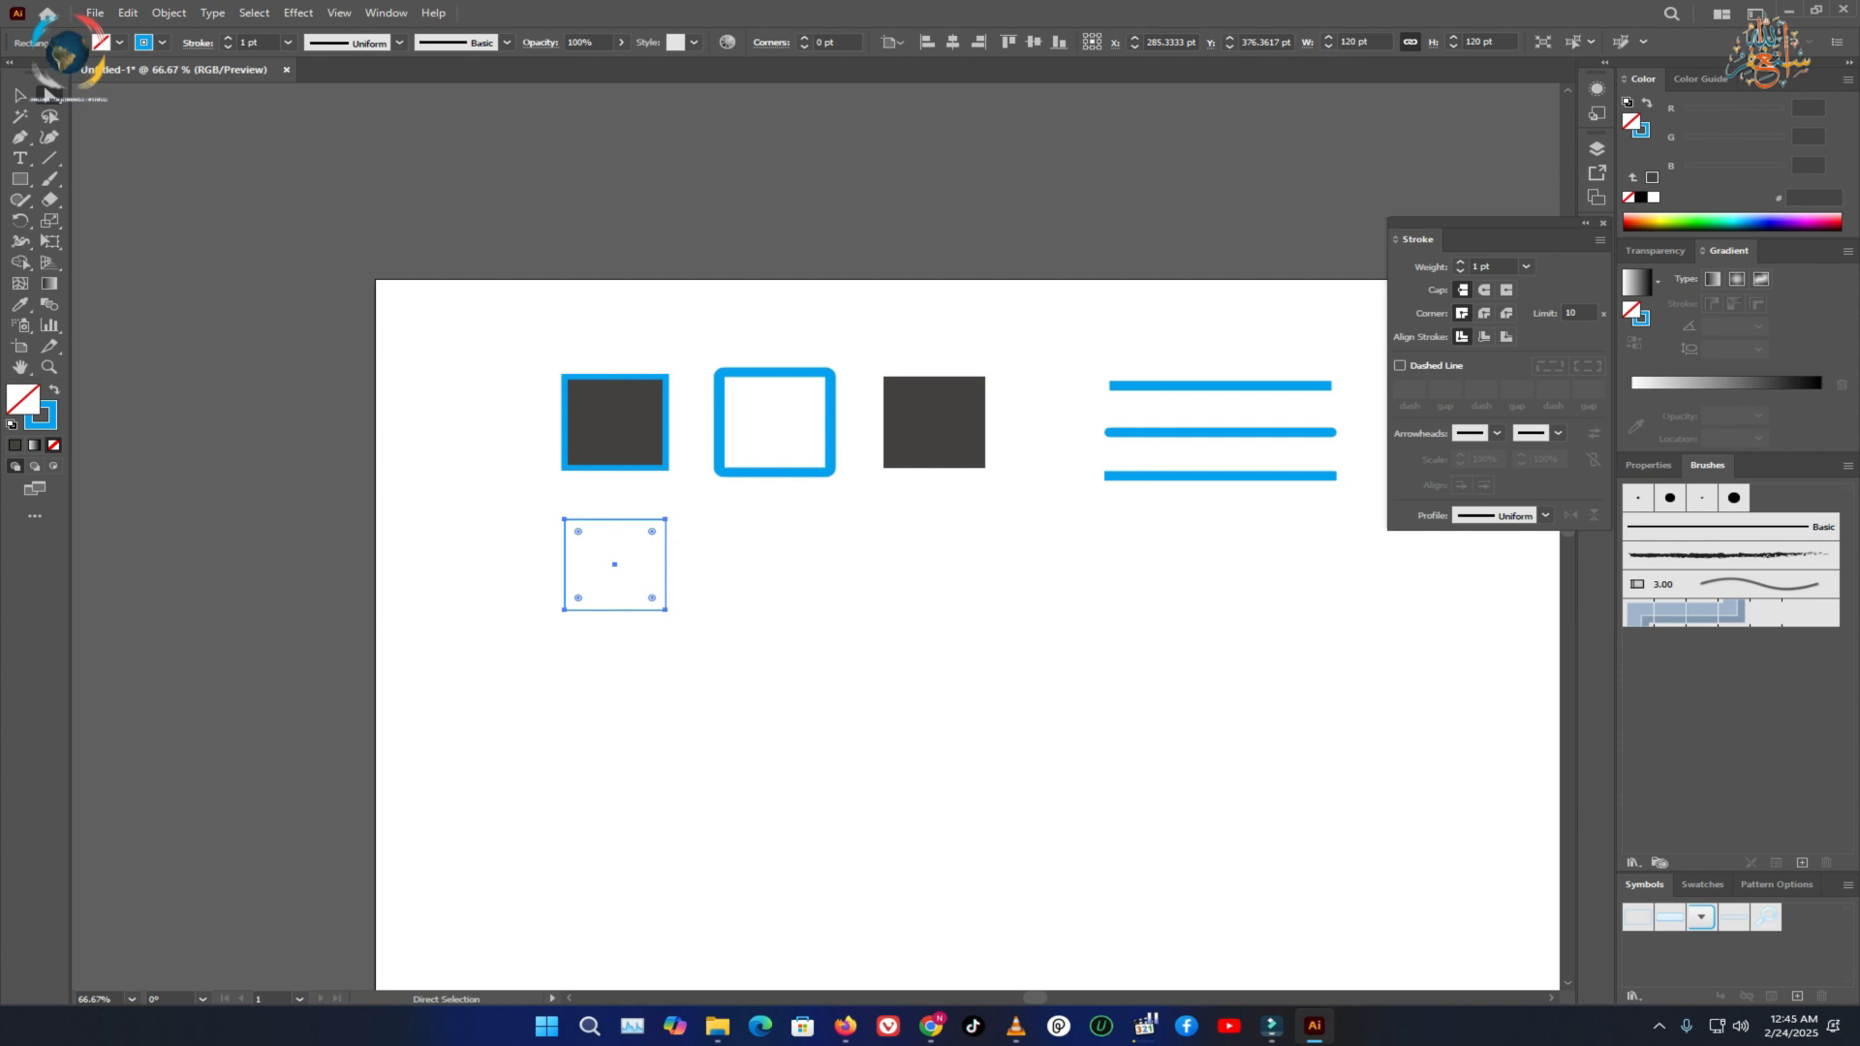
left_click(1526, 266)
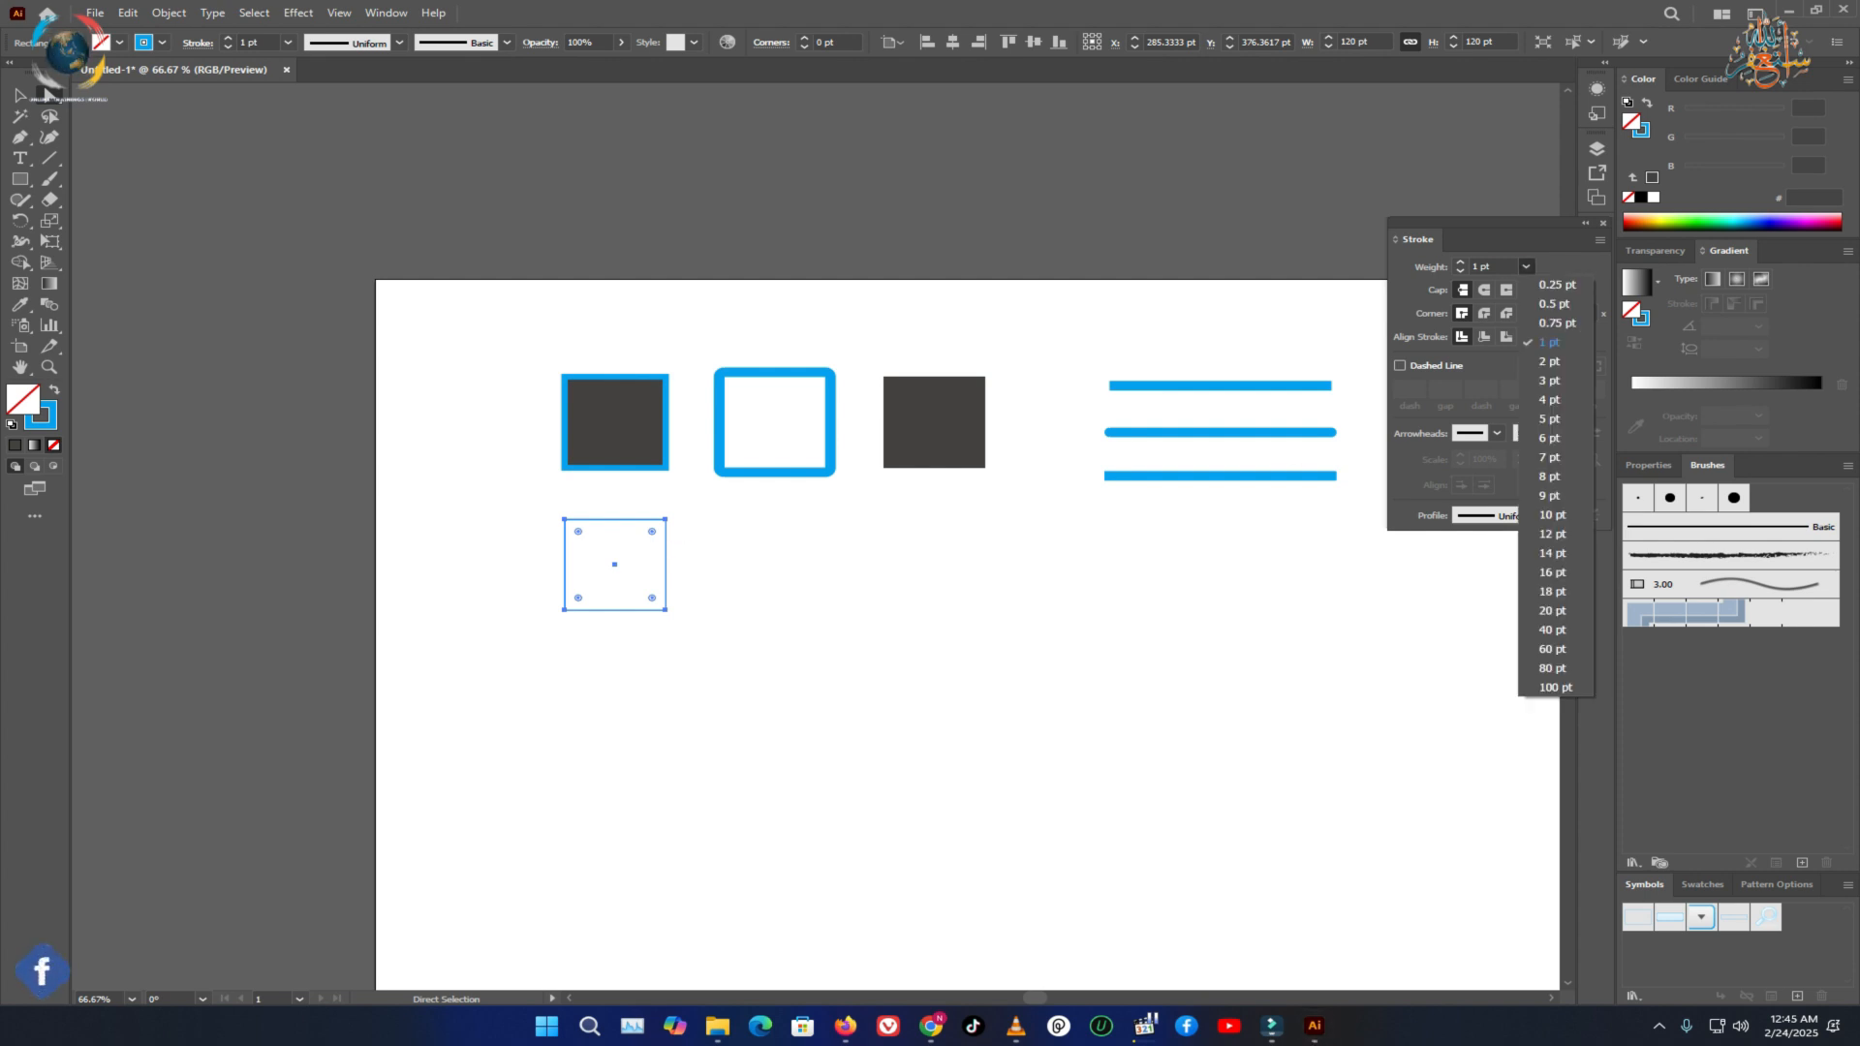
left_click(1555, 477)
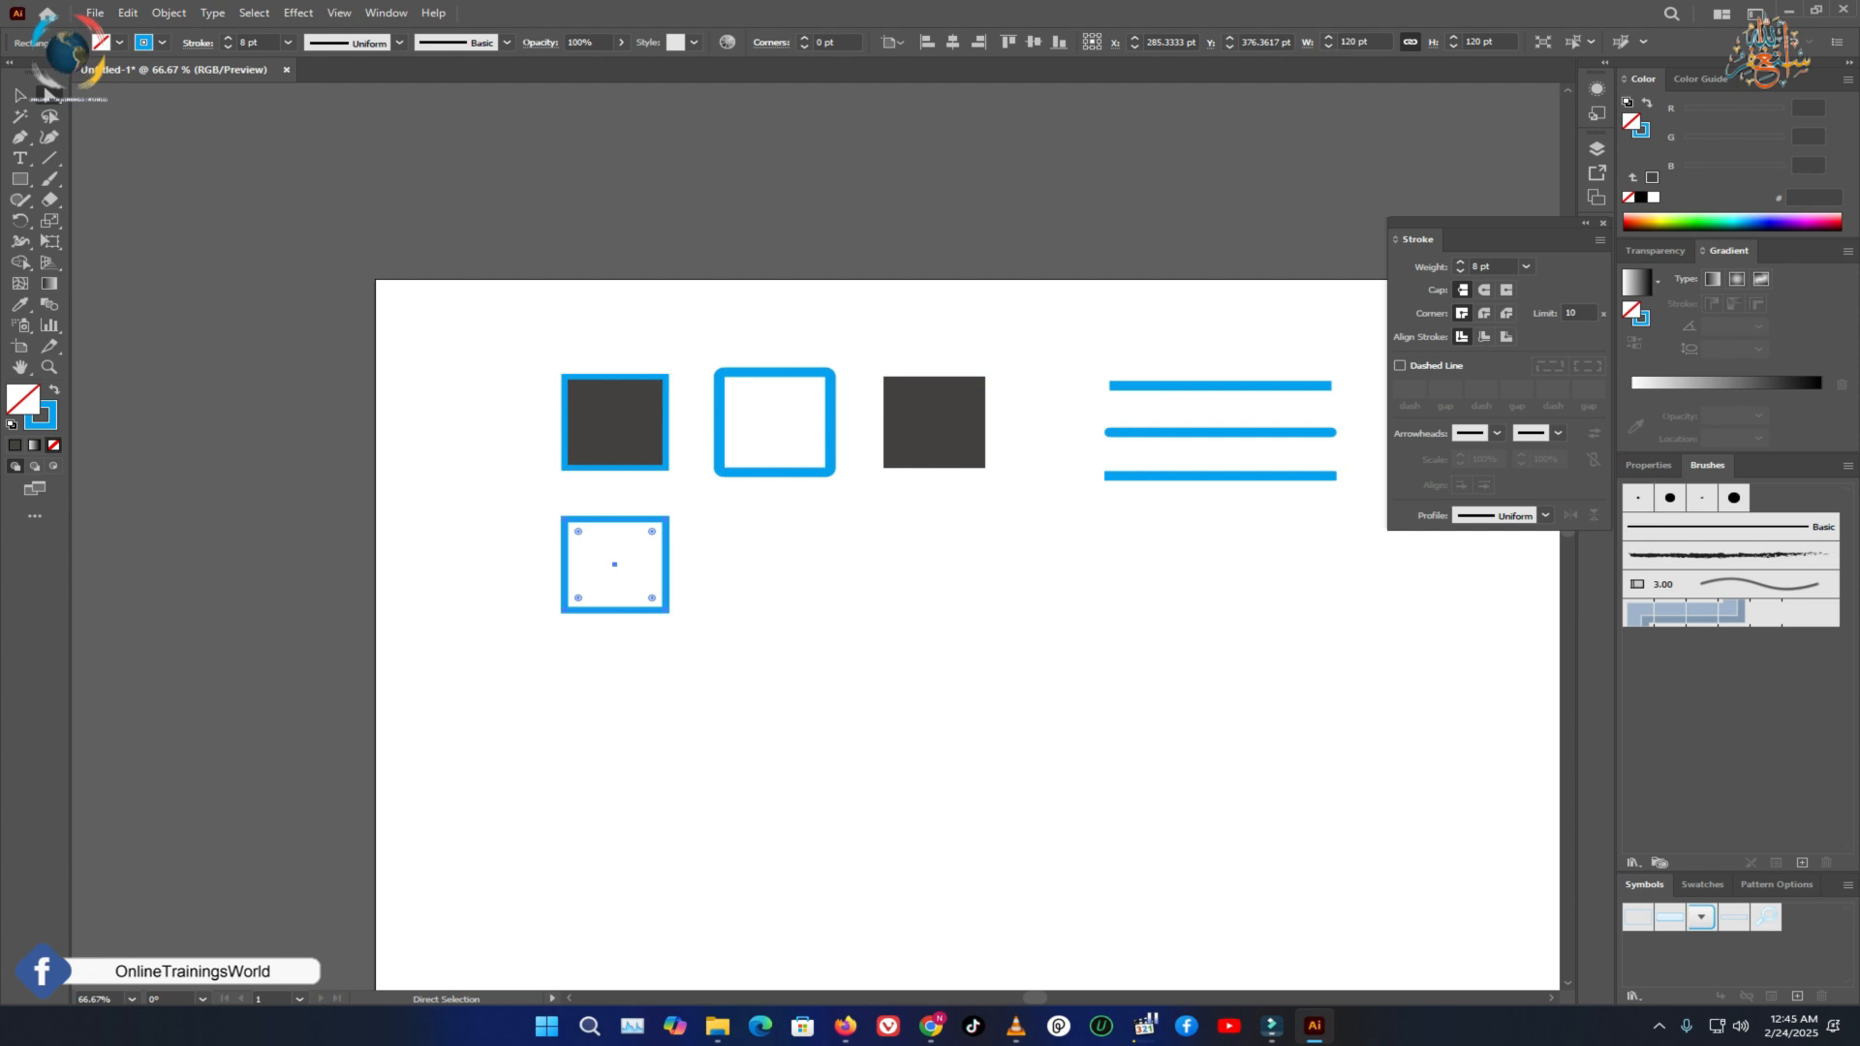
left_click_drag(670, 591, 836, 591)
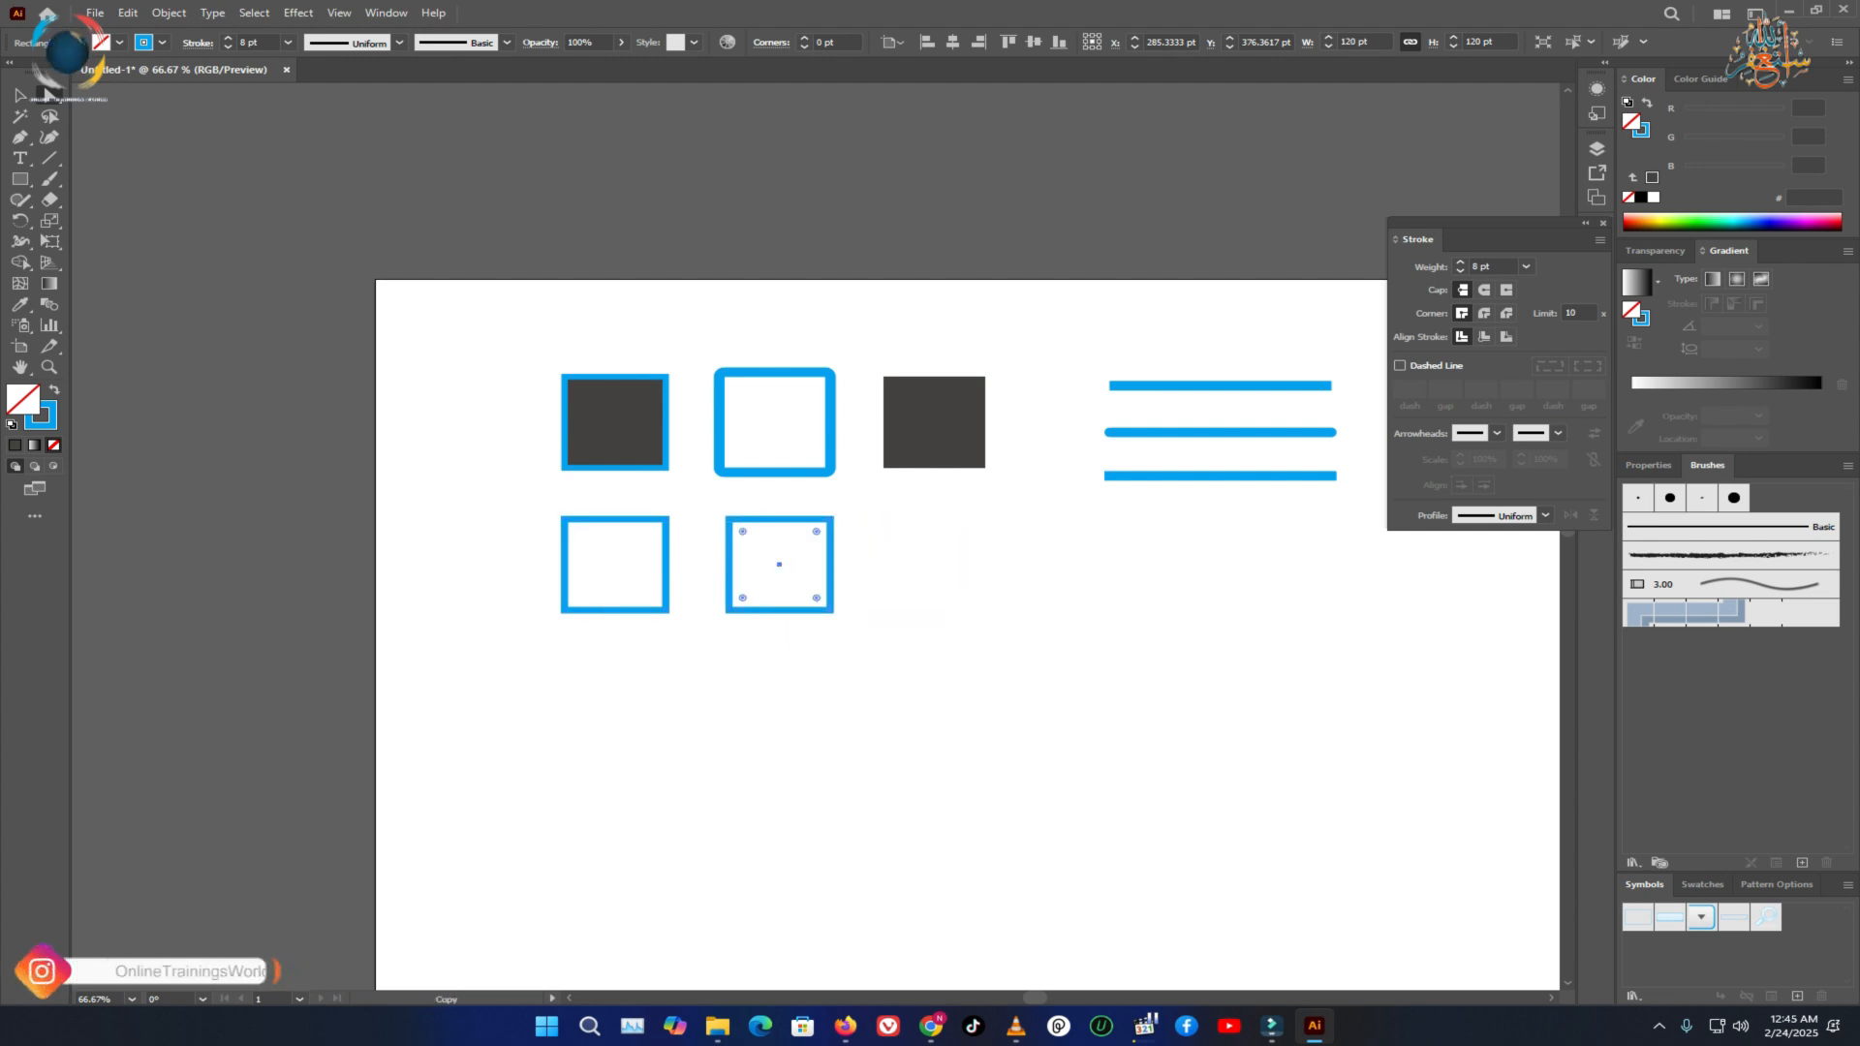
Turn on a dashed line with 8 pt dashes for the stroke of the first square in the second row.
key("a")
left_click(667, 581)
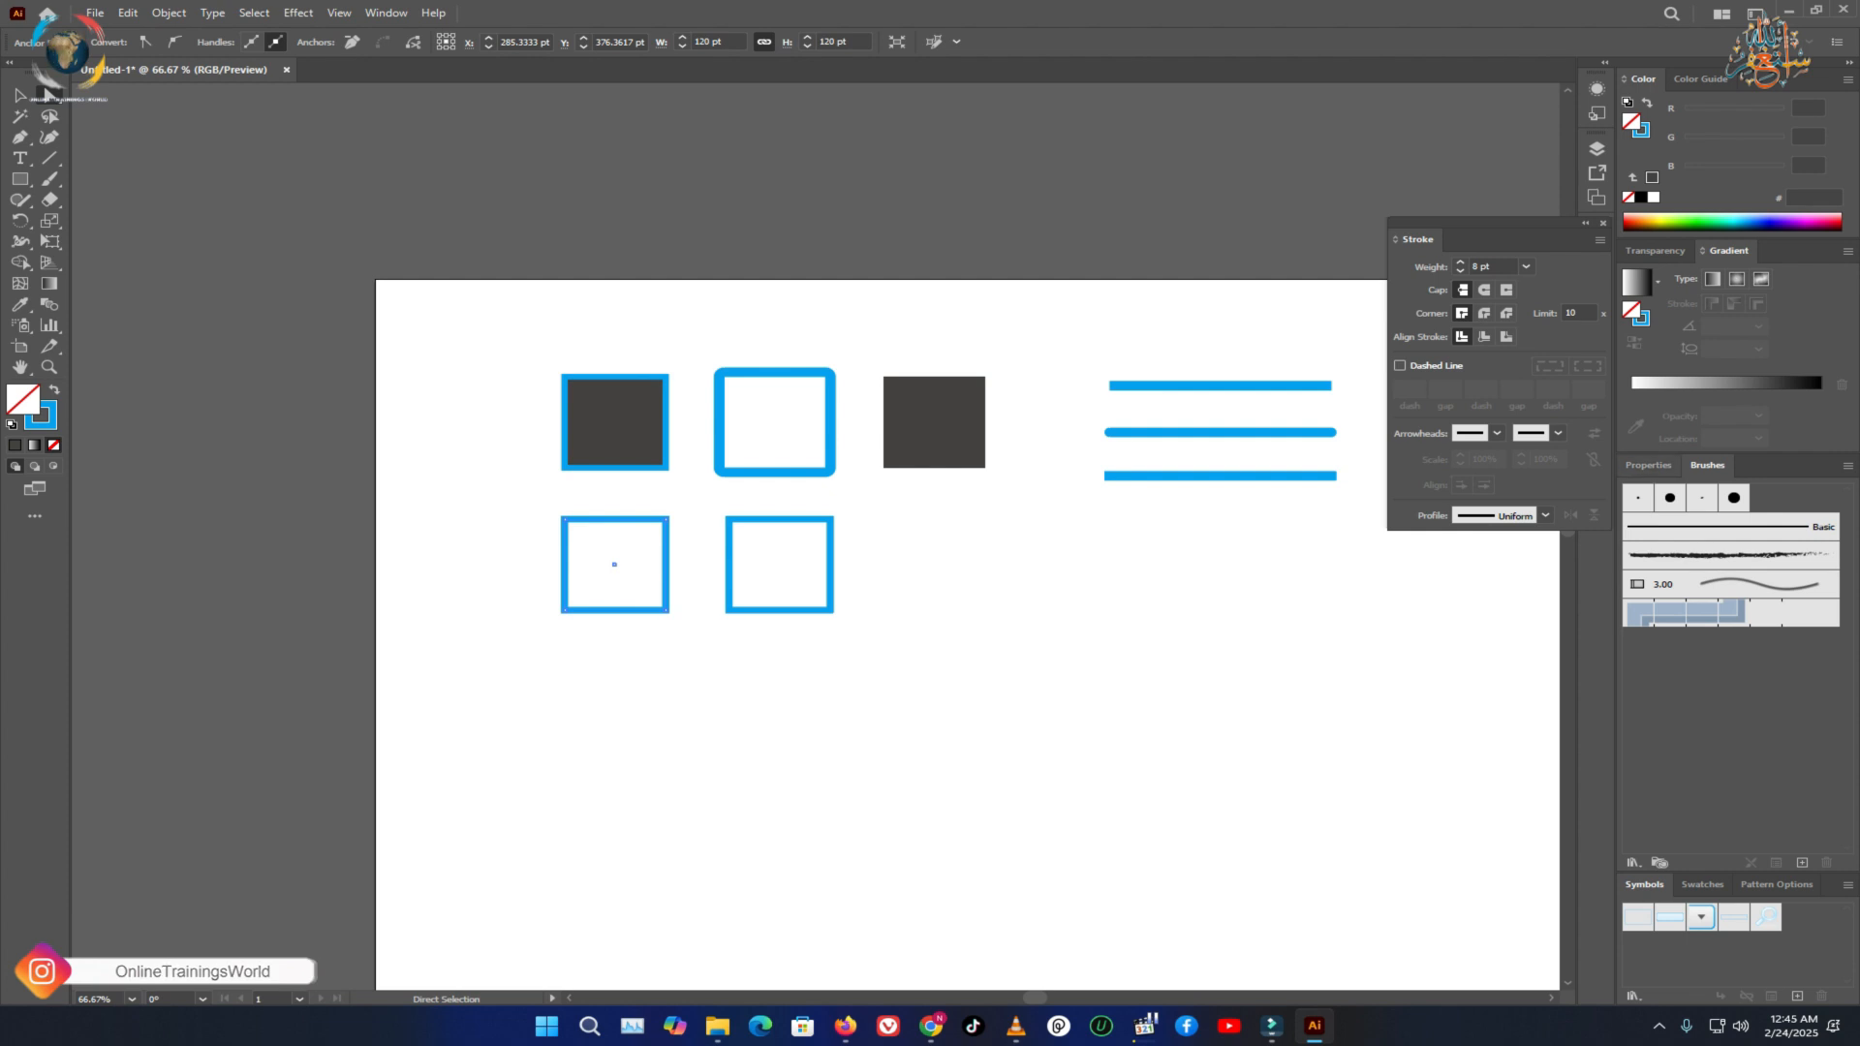
left_click(1400, 366)
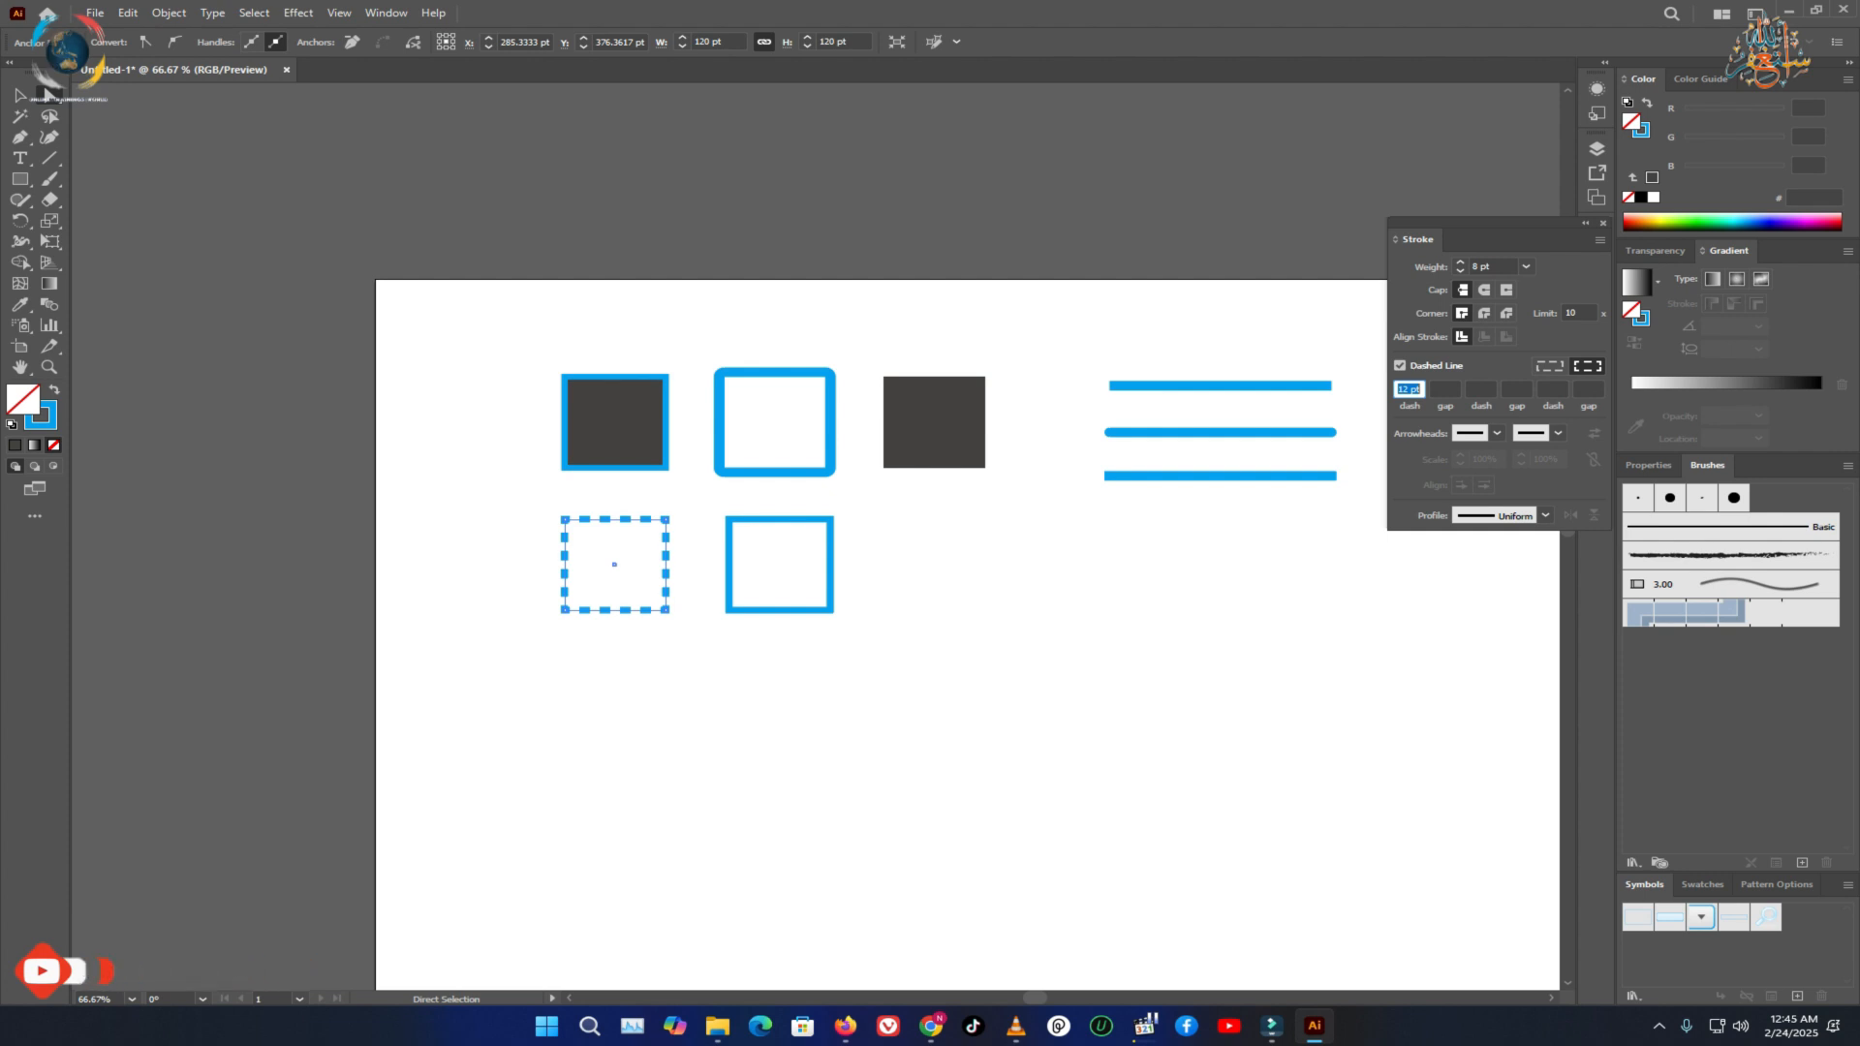
key("BackSpace")
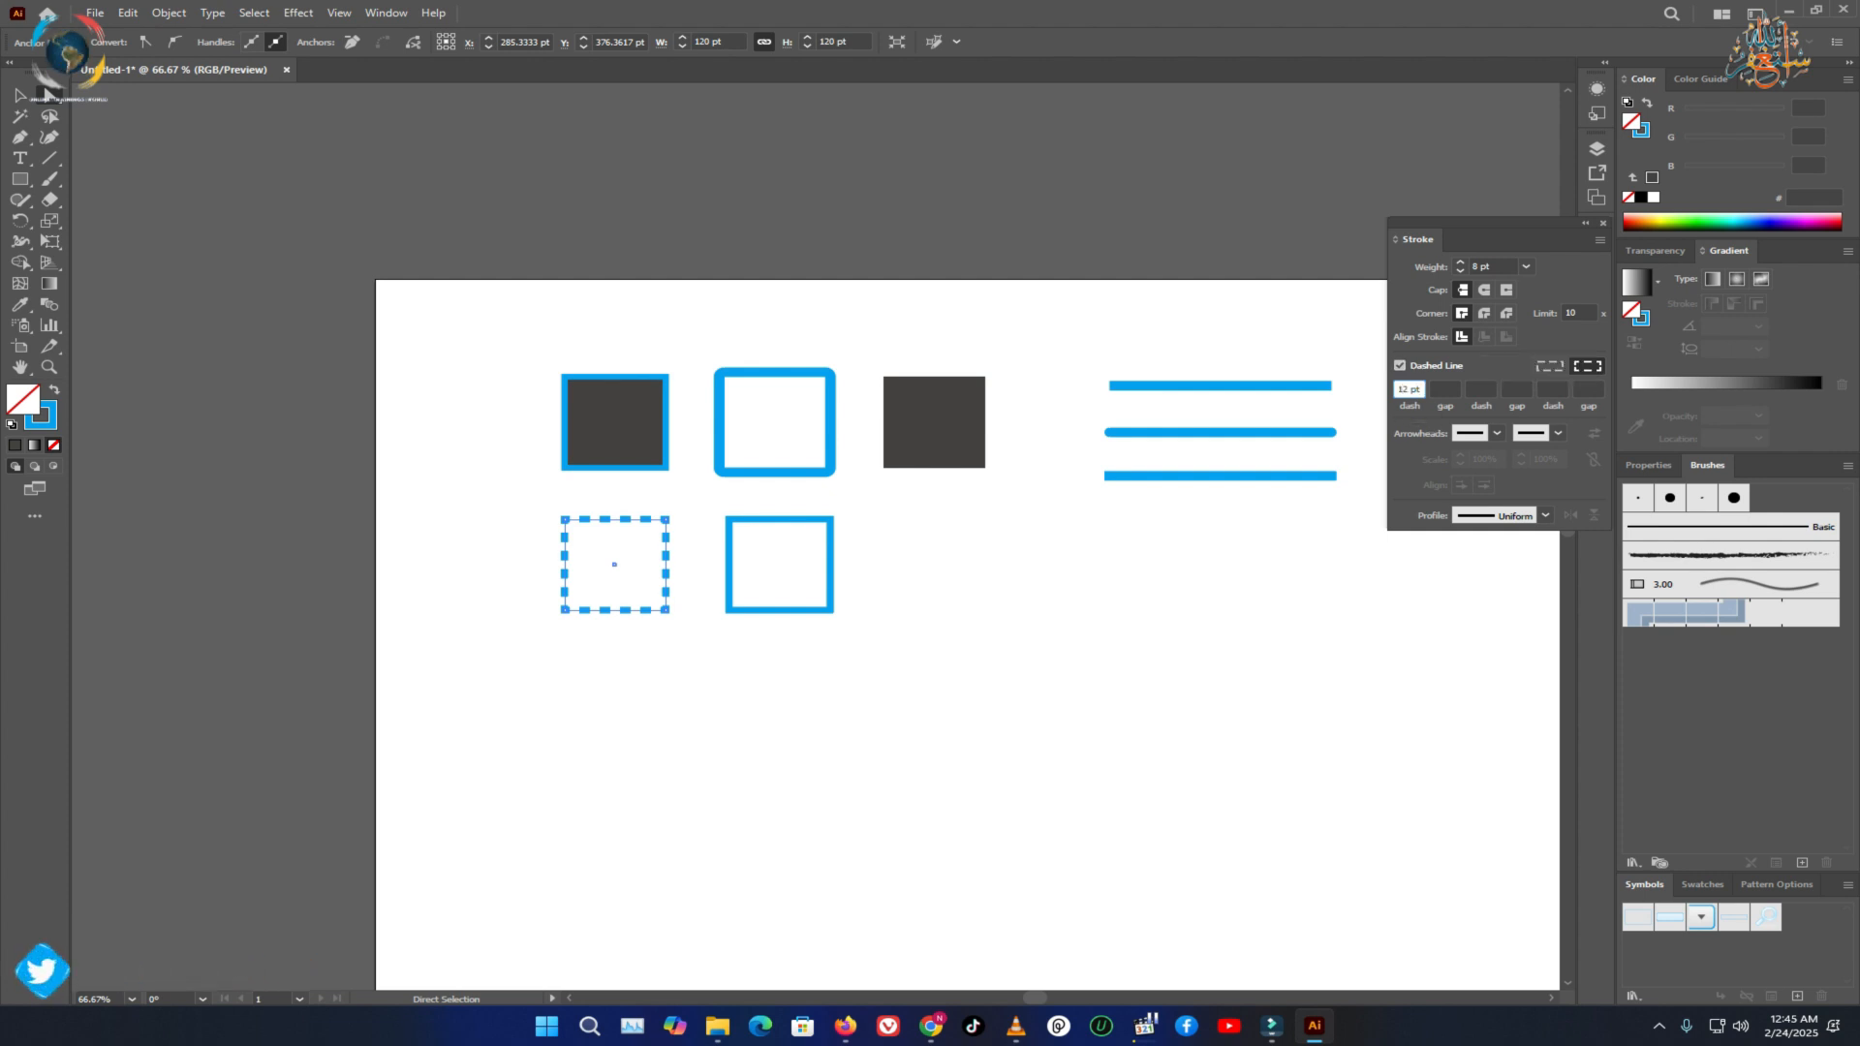
type("8")
key("Return")
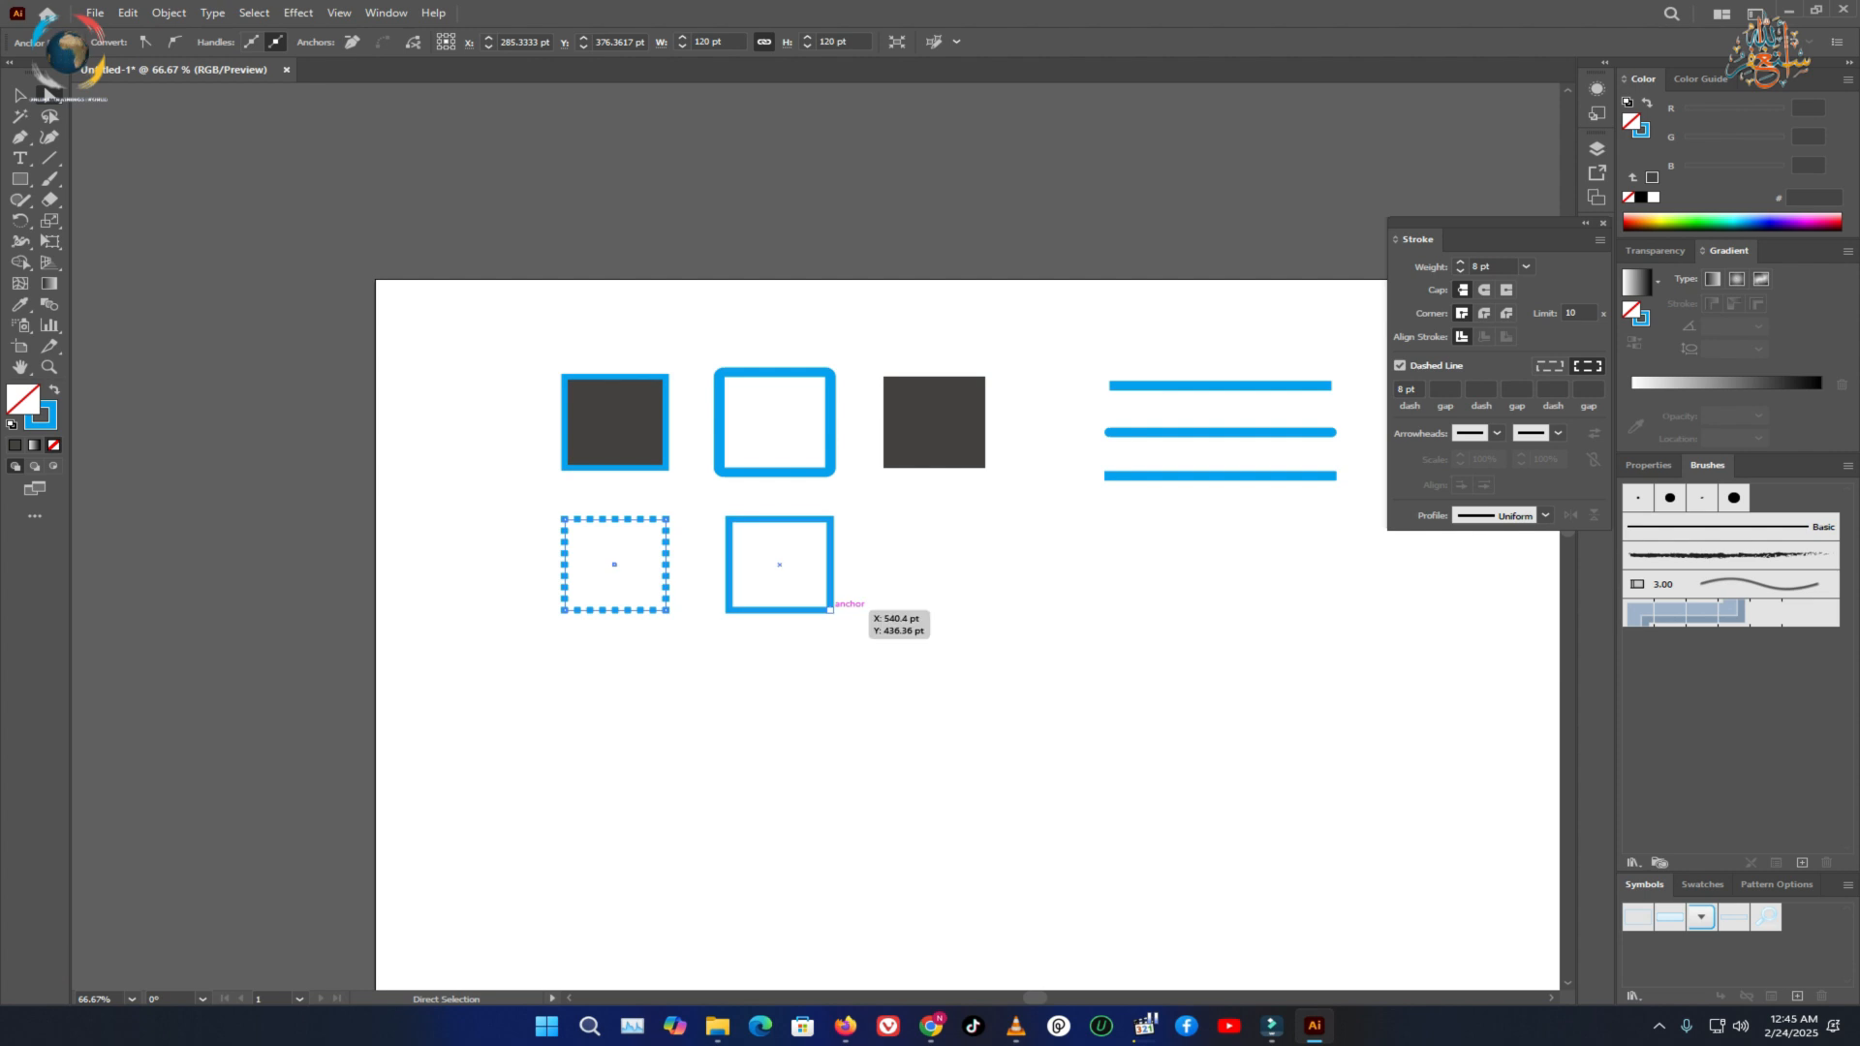
left_click(830, 609)
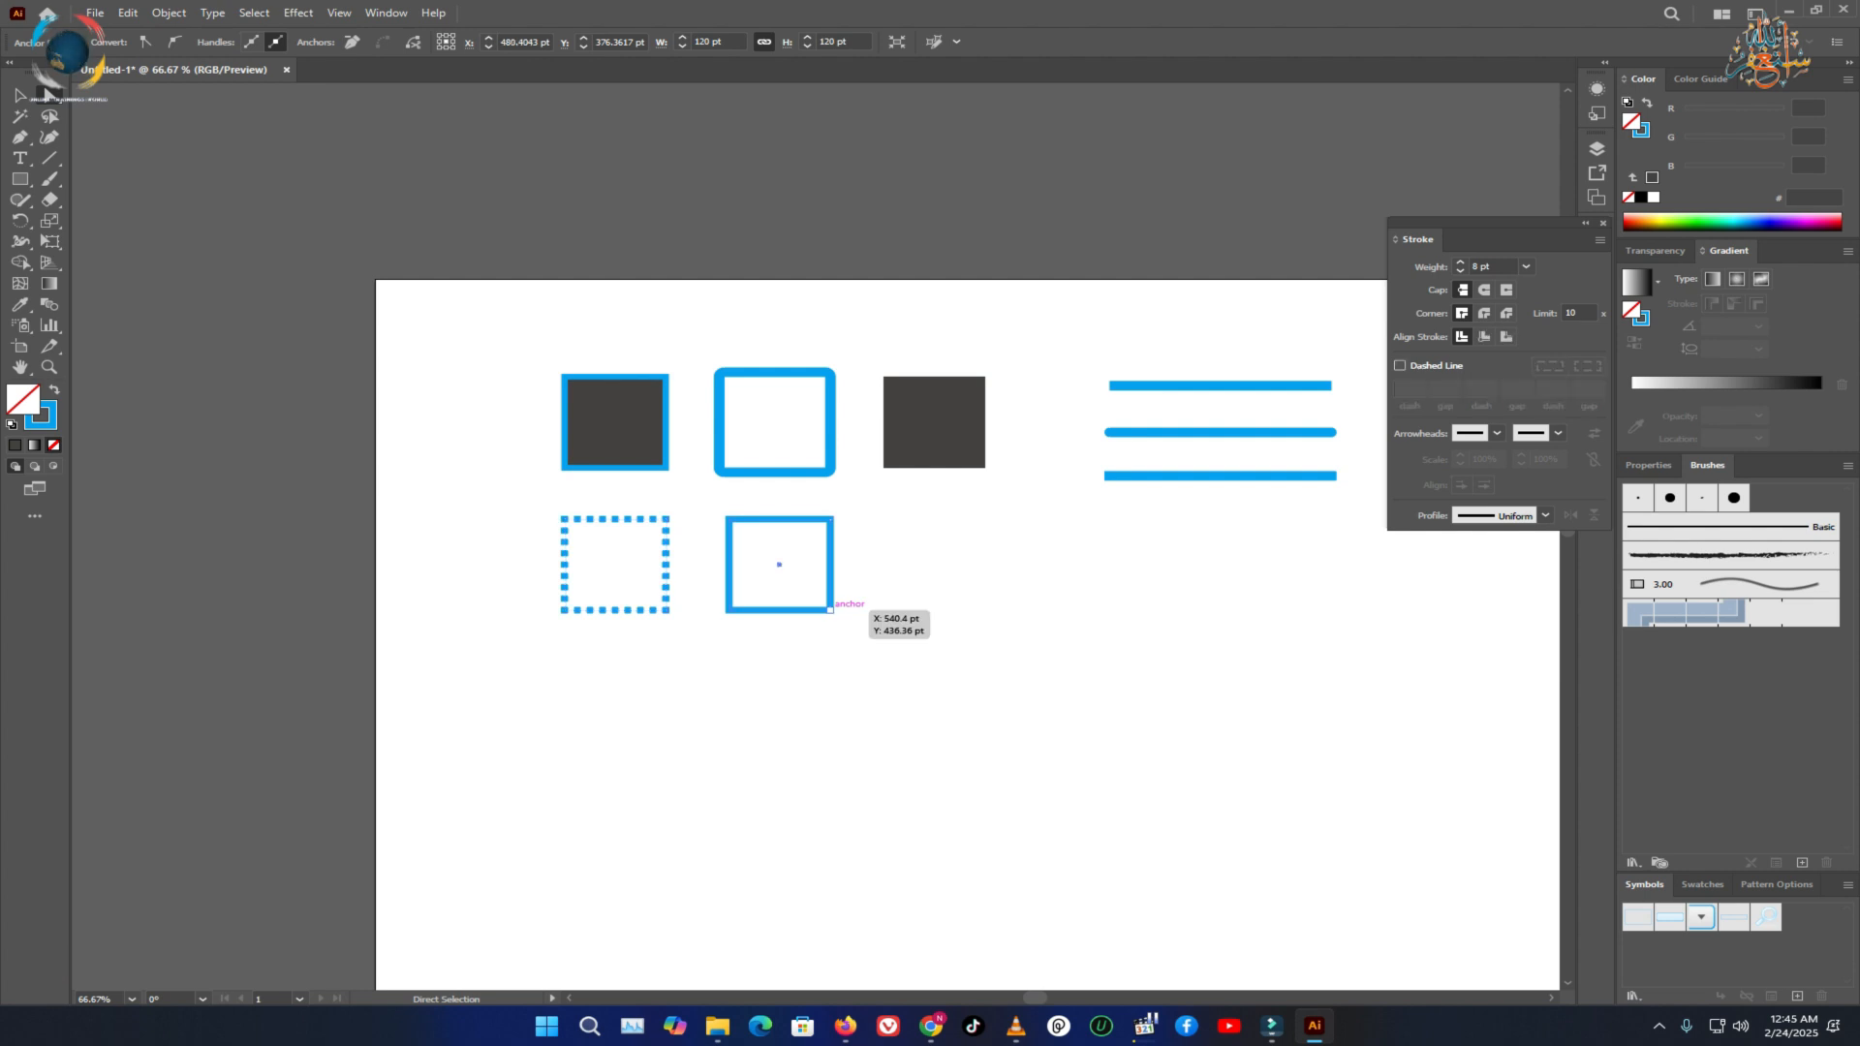
left_click(830, 610, "shift")
left_click_drag(885, 660, 886, 659)
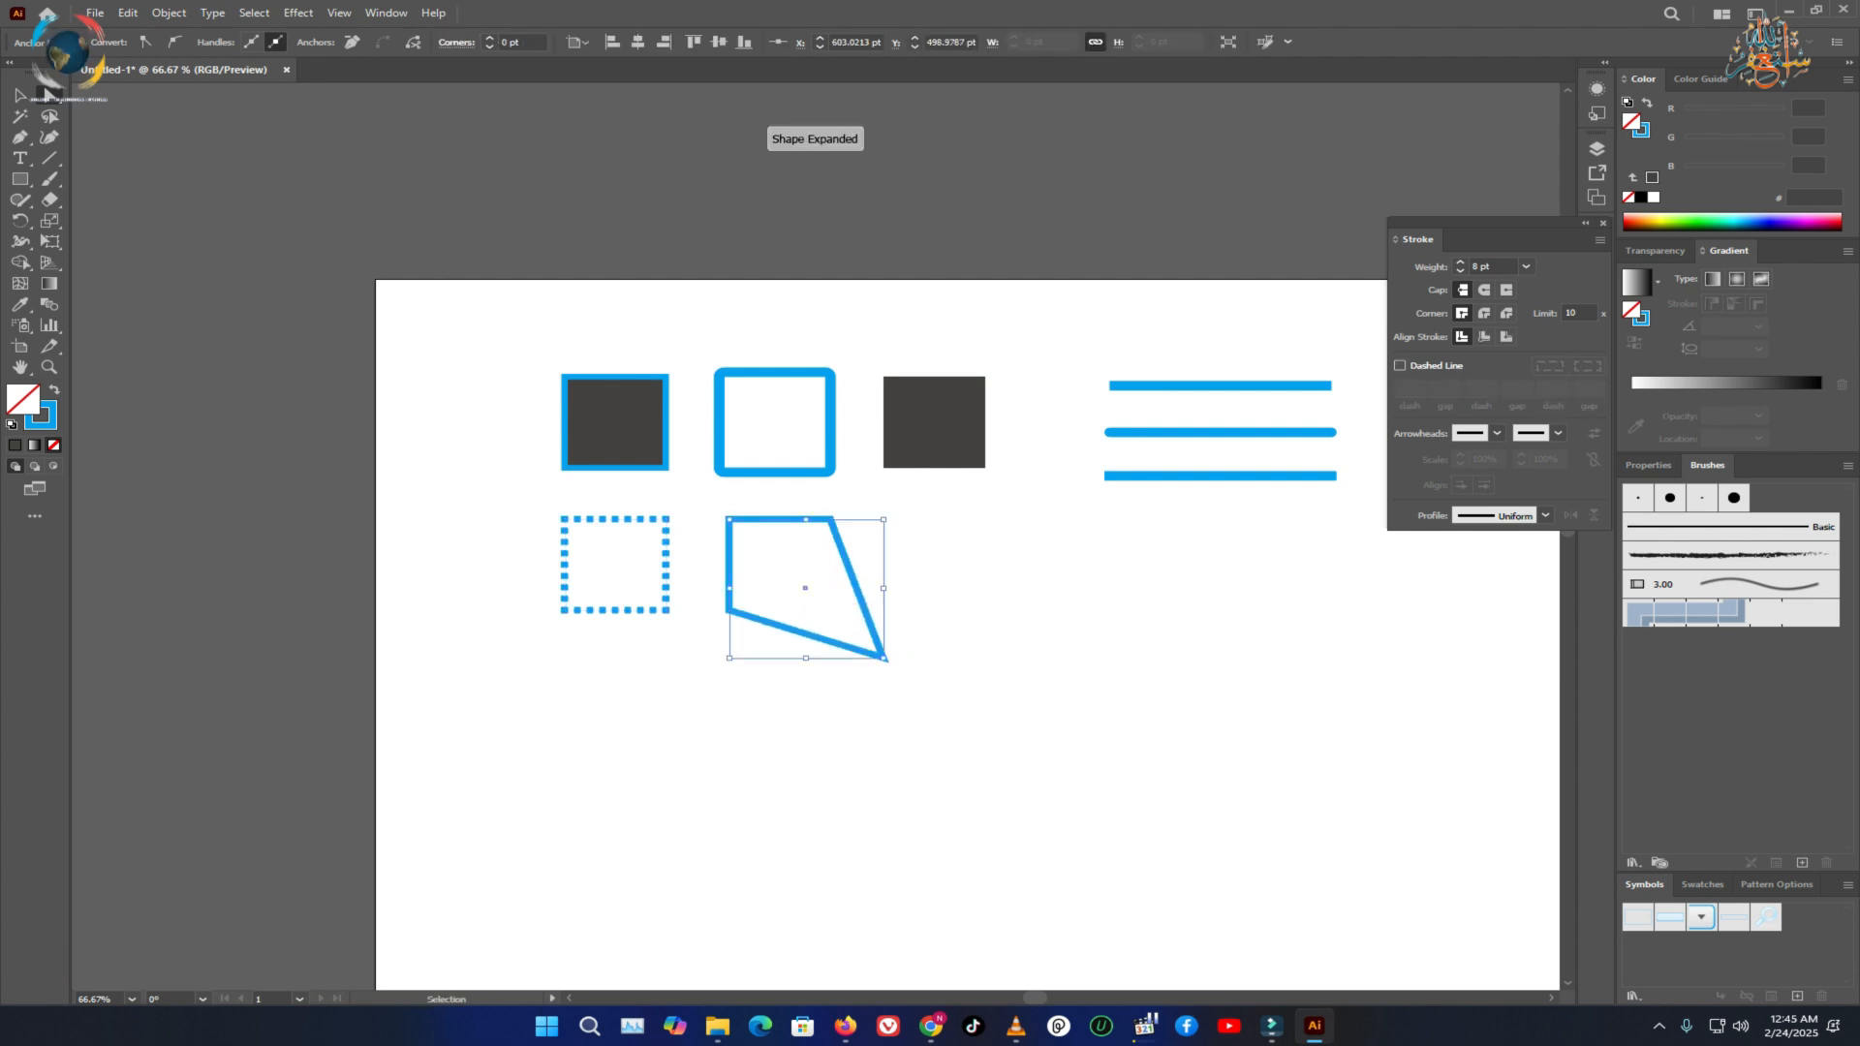
key("ctrl+z")
Stretch the second square of the second row sideways to the right into a wide rectangle.
left_click(832, 564)
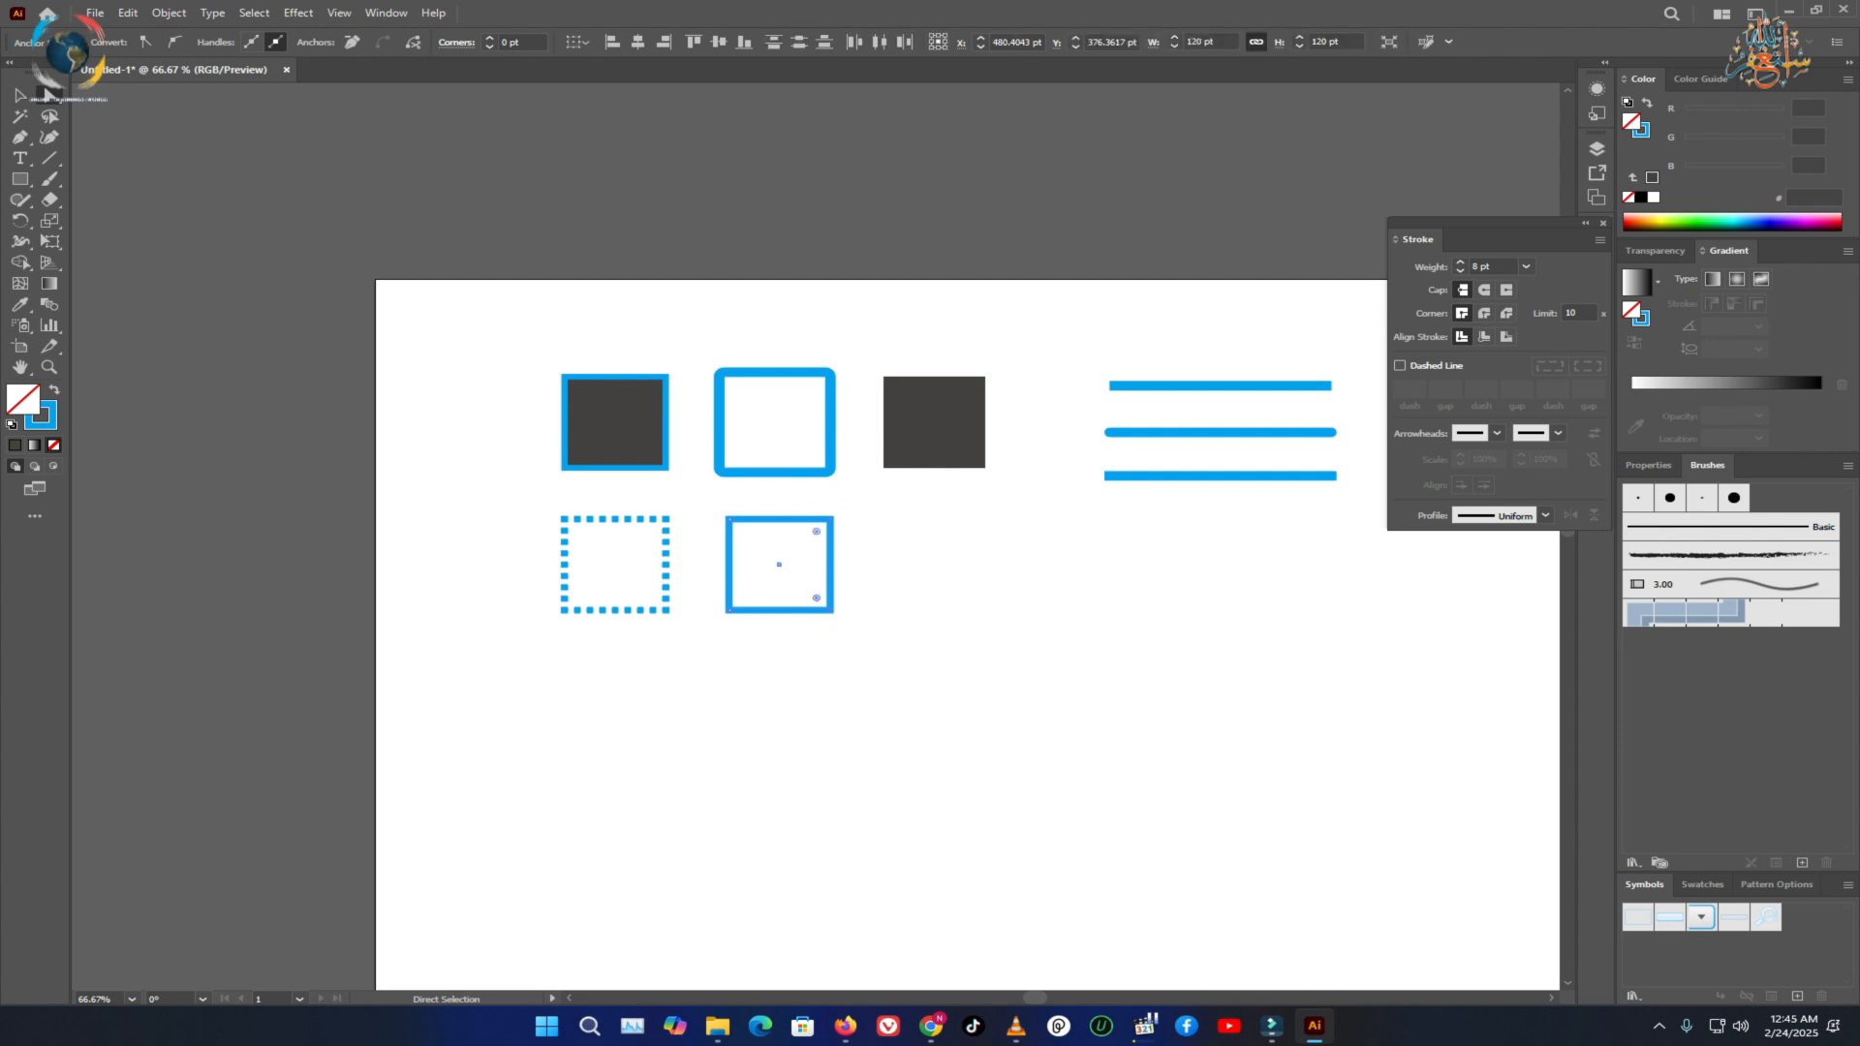
key("v")
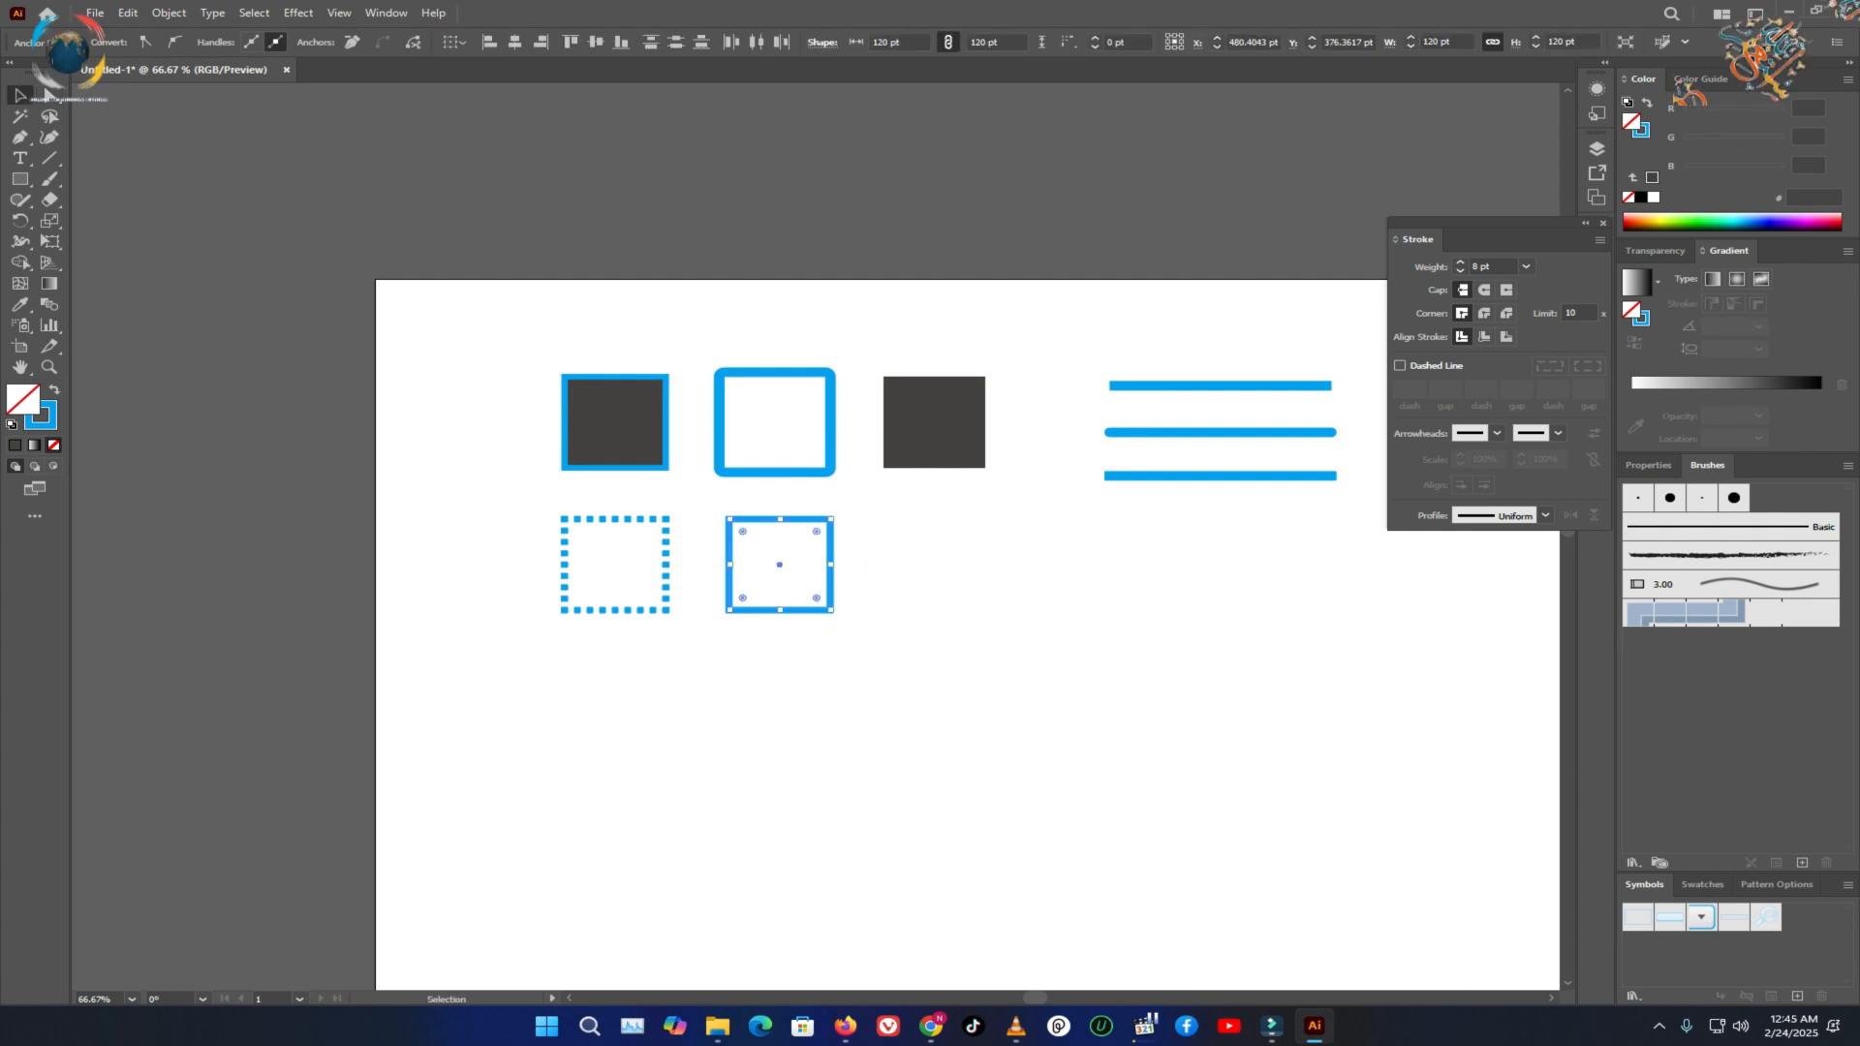
left_click_drag(831, 564, 990, 571)
key("space")
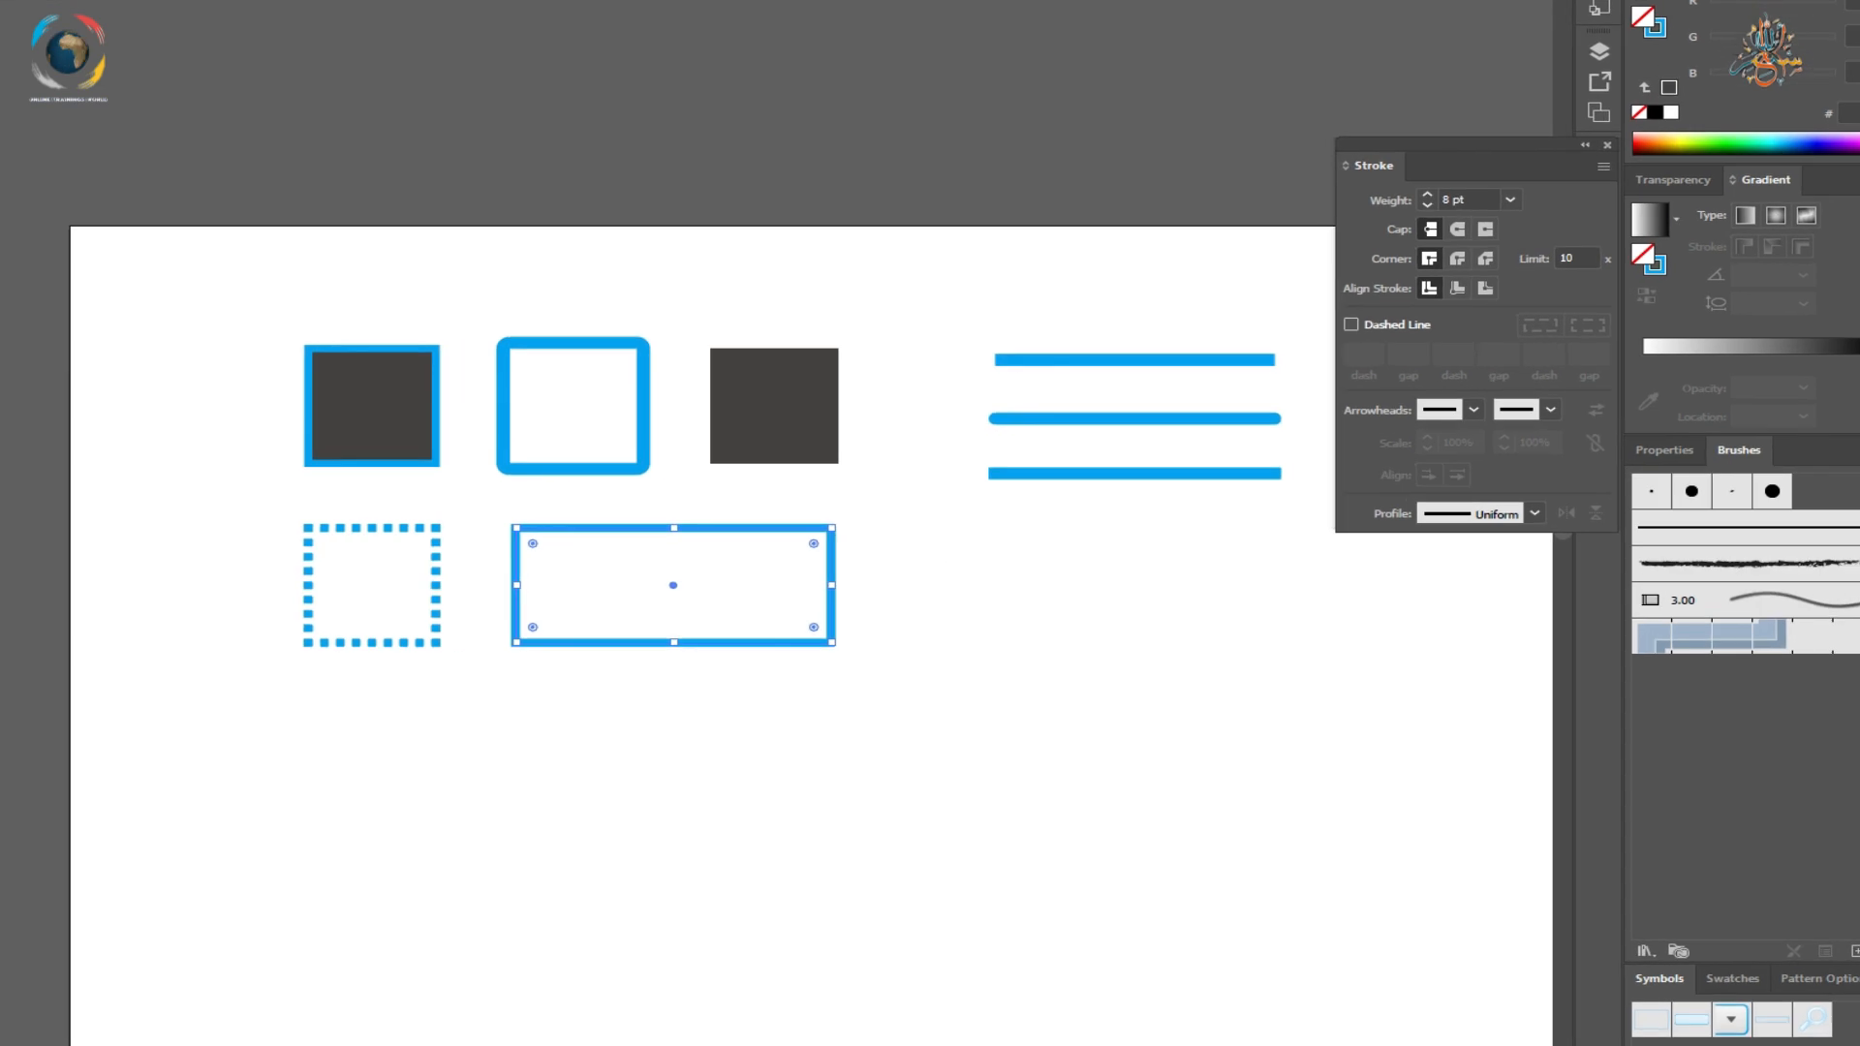
Turn on a dashed line for the wide rectangle and set its stroke weight to 4 pt.
left_click(1351, 325)
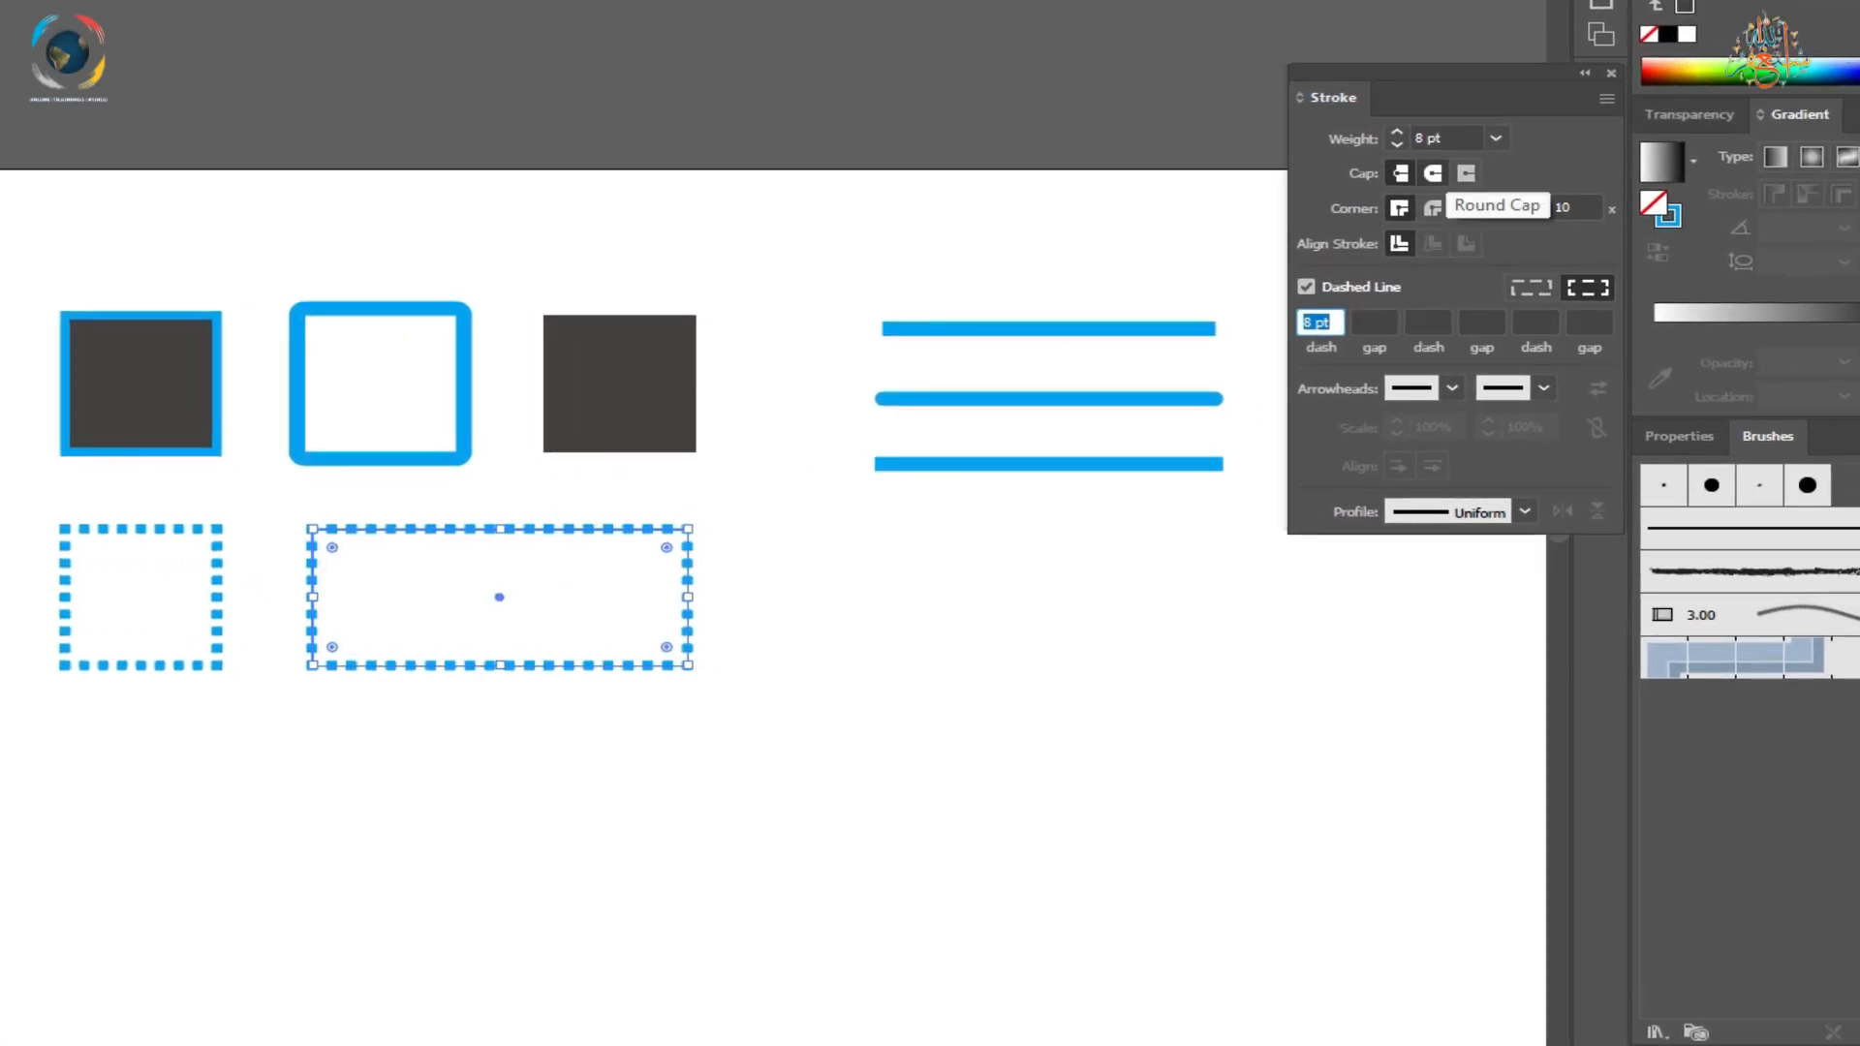
left_click(1496, 138)
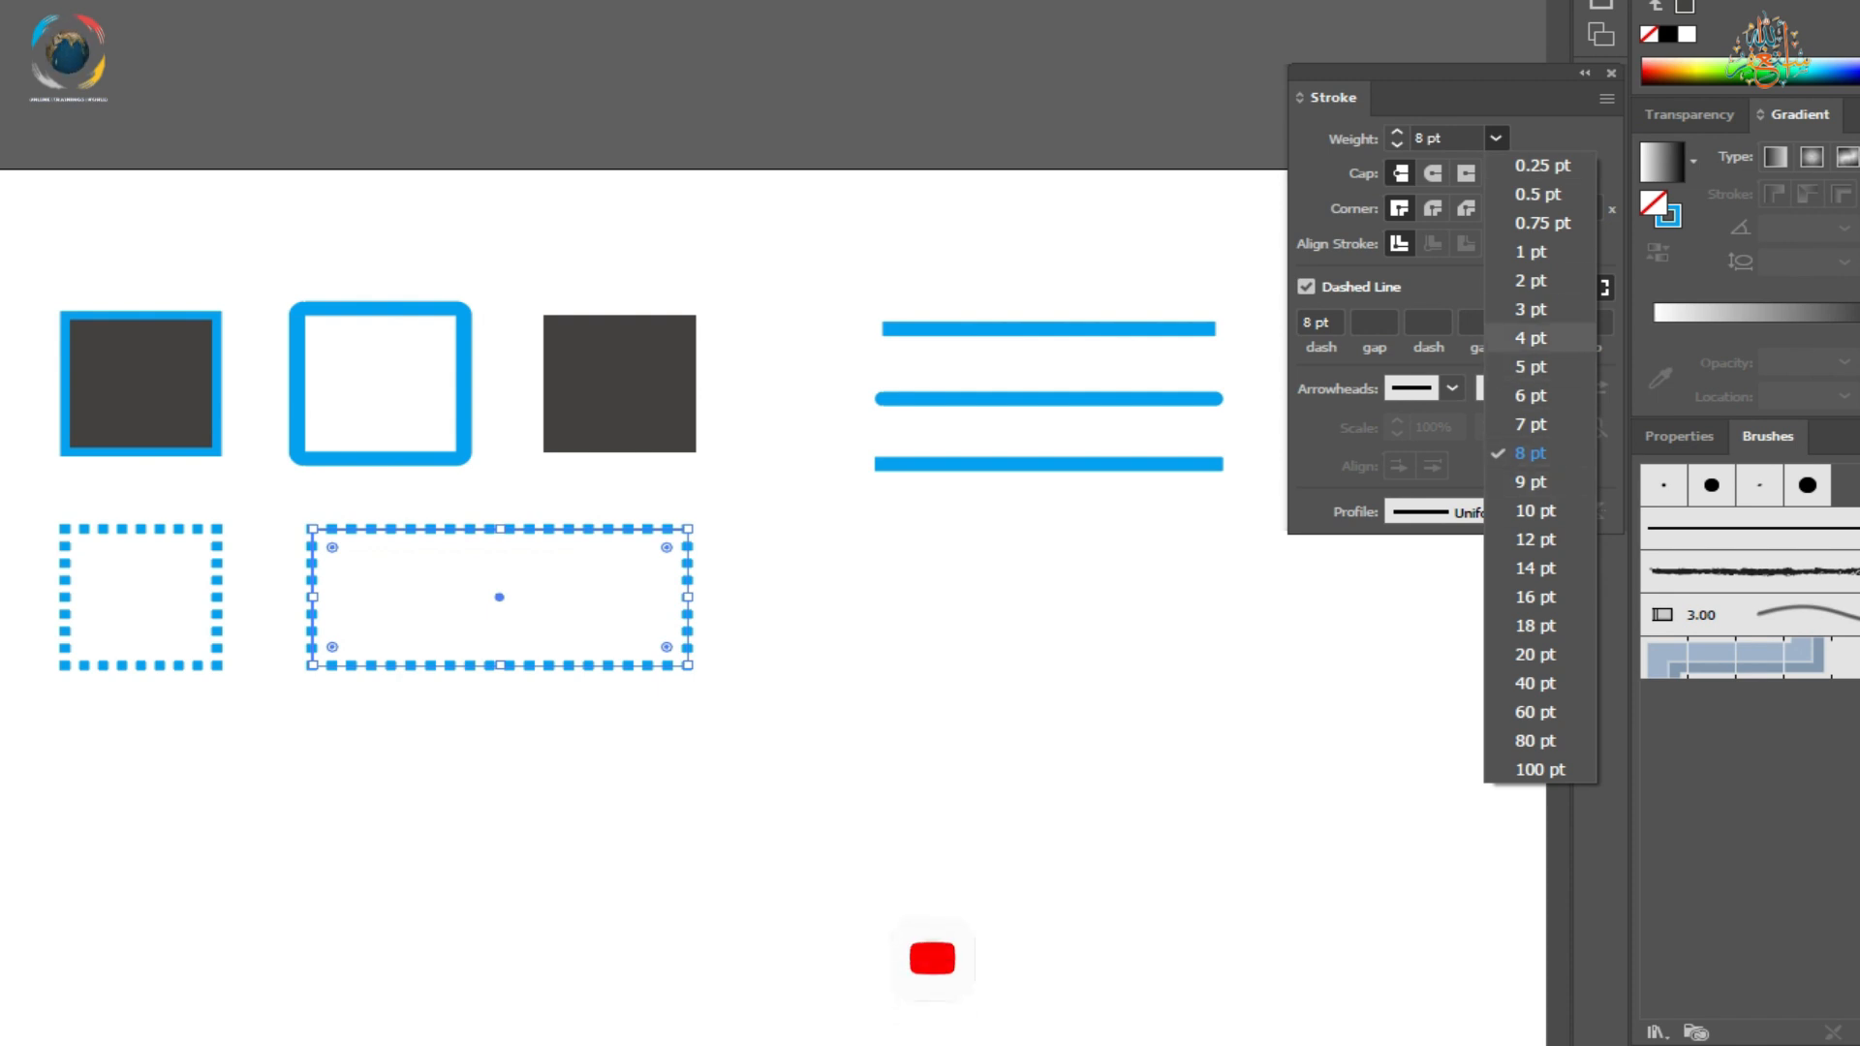
left_click(1531, 337)
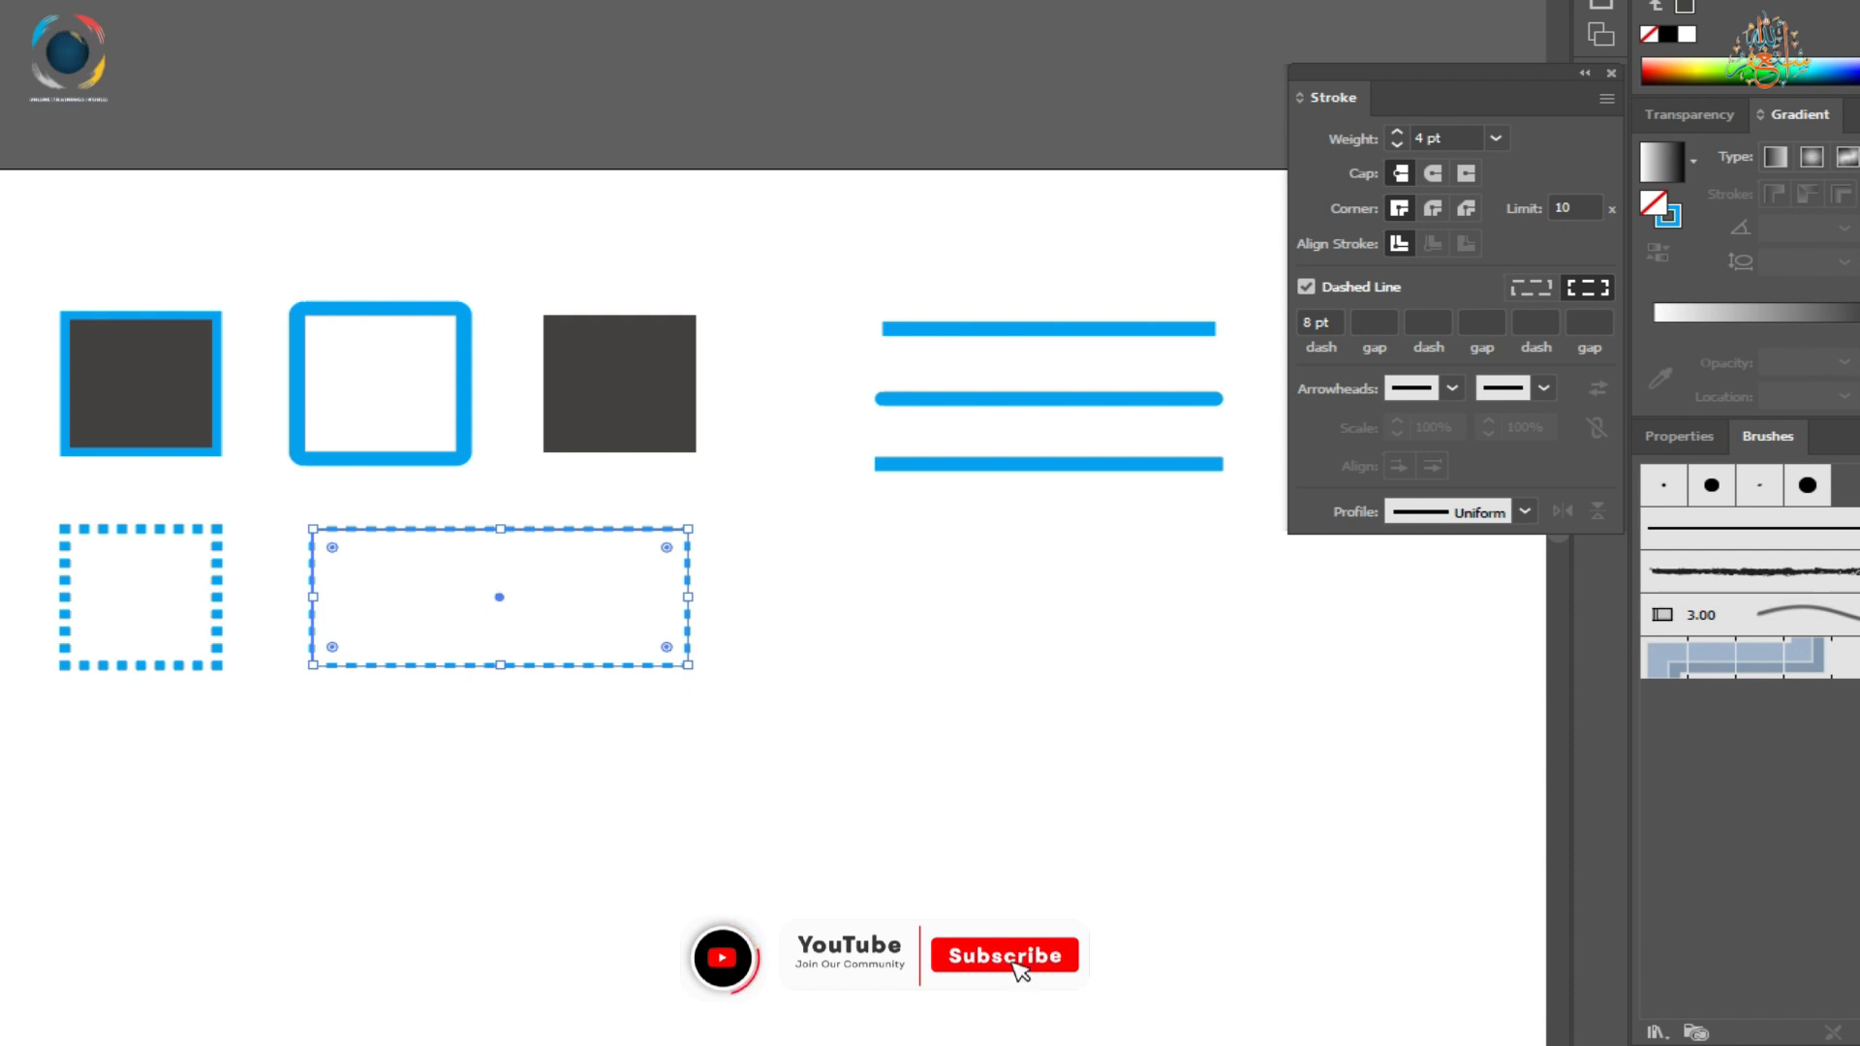
Set the first dash length of the rectangle's stroke to 10 pt.
left_click(1328, 324)
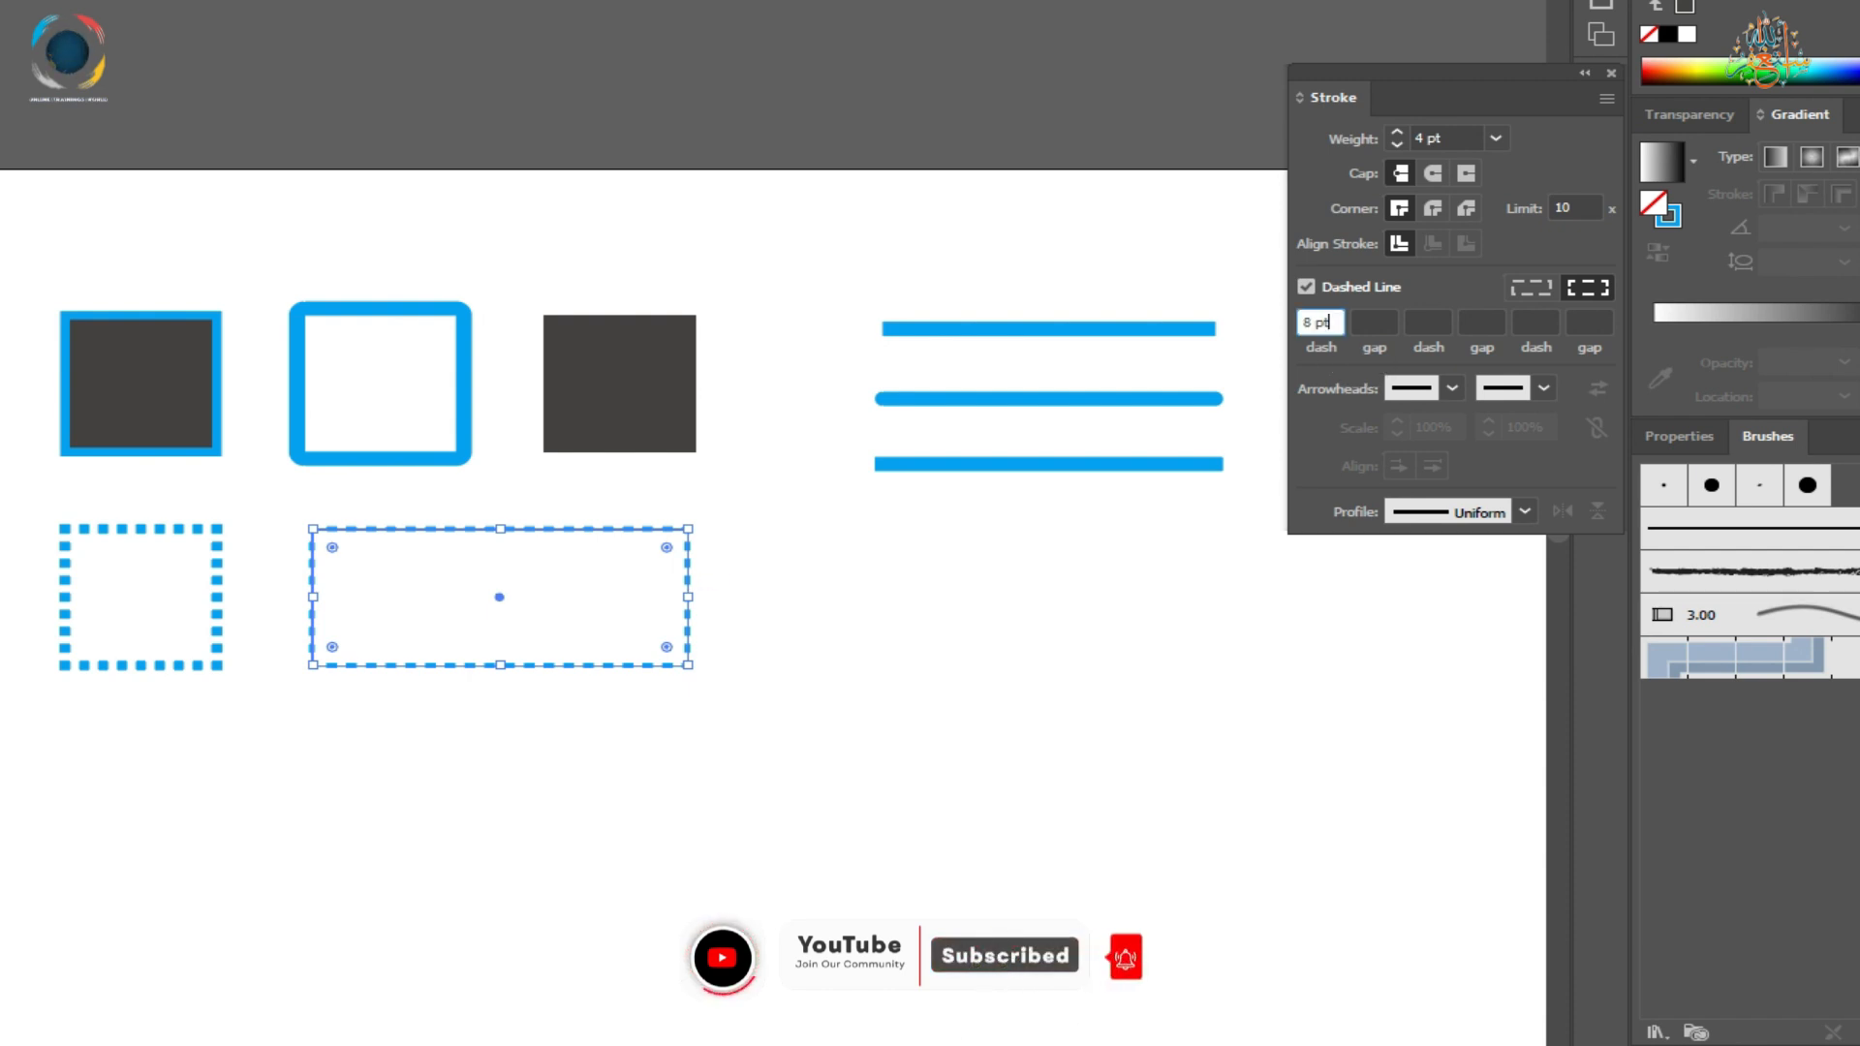
key("BackSpace")
type("10")
key("Return")
scroll(645, 585, "up", 1)
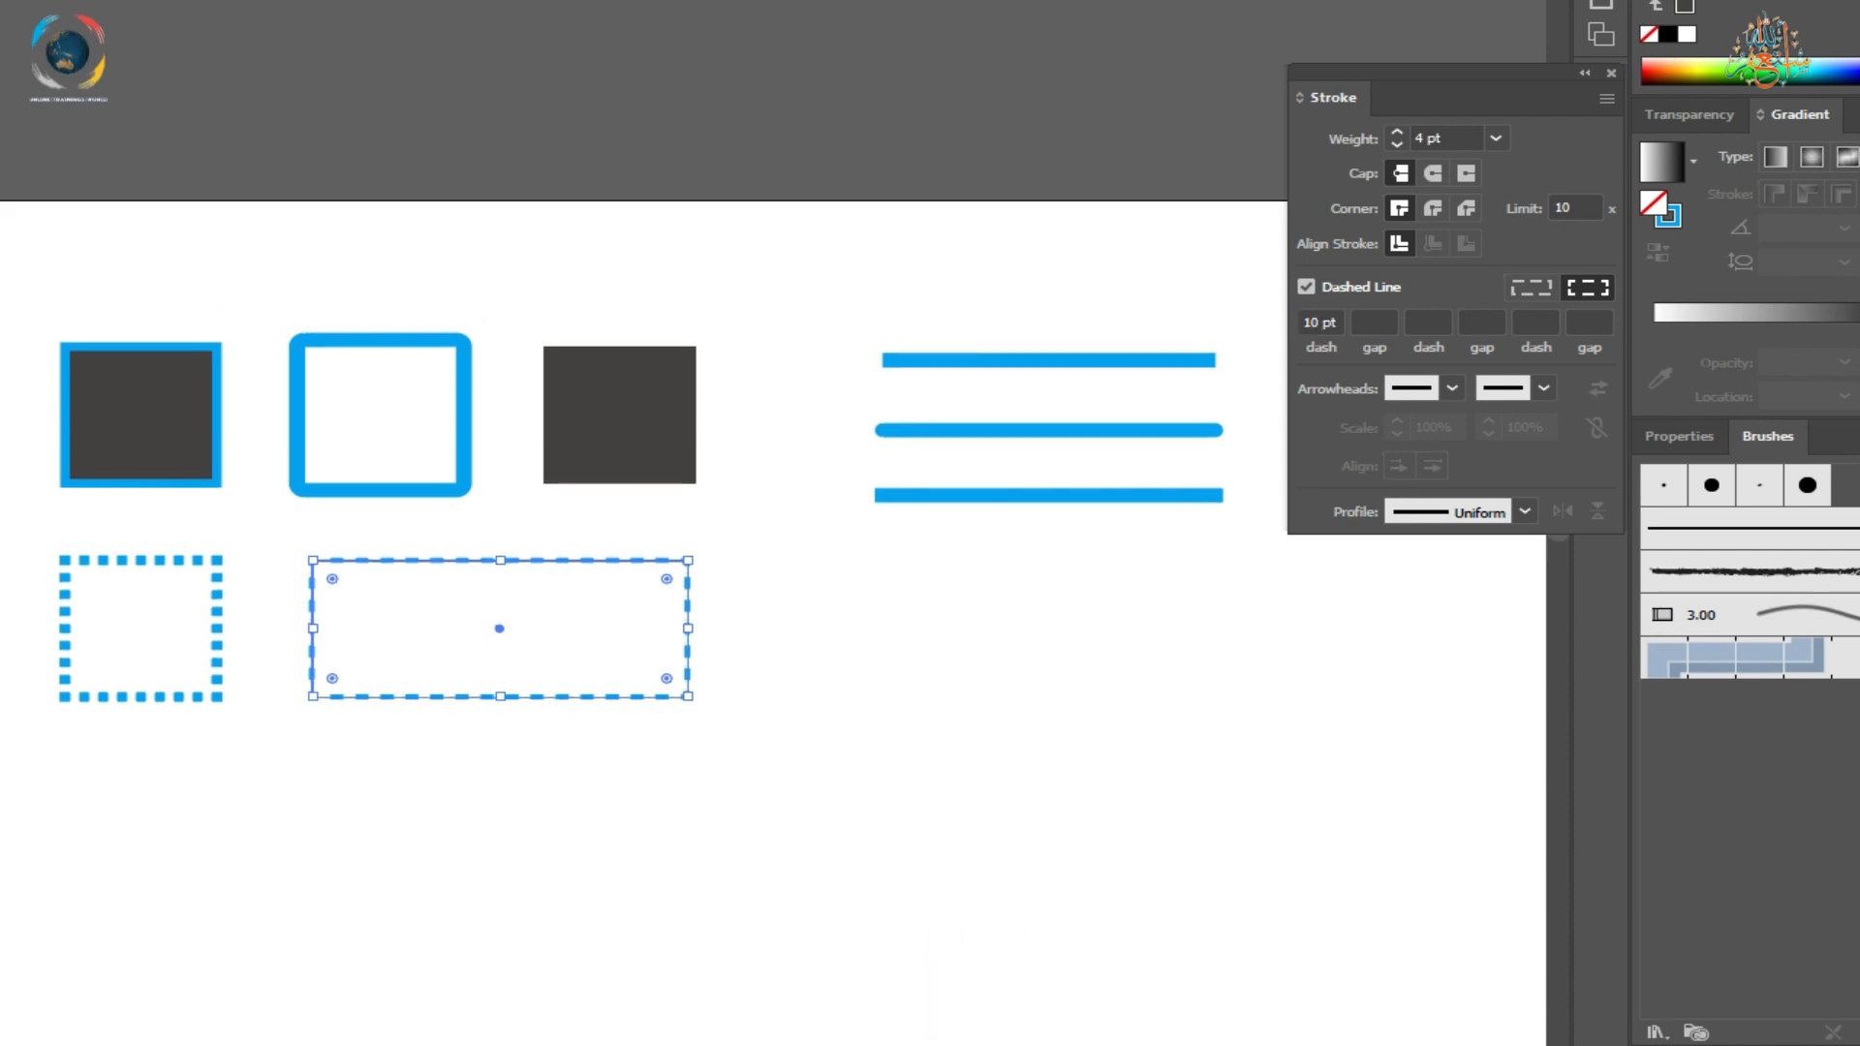
Try first-gap values of 0.5 pt and 1 pt in the rectangle's dashed stroke.
left_click(1374, 322)
type(".5")
key("Return")
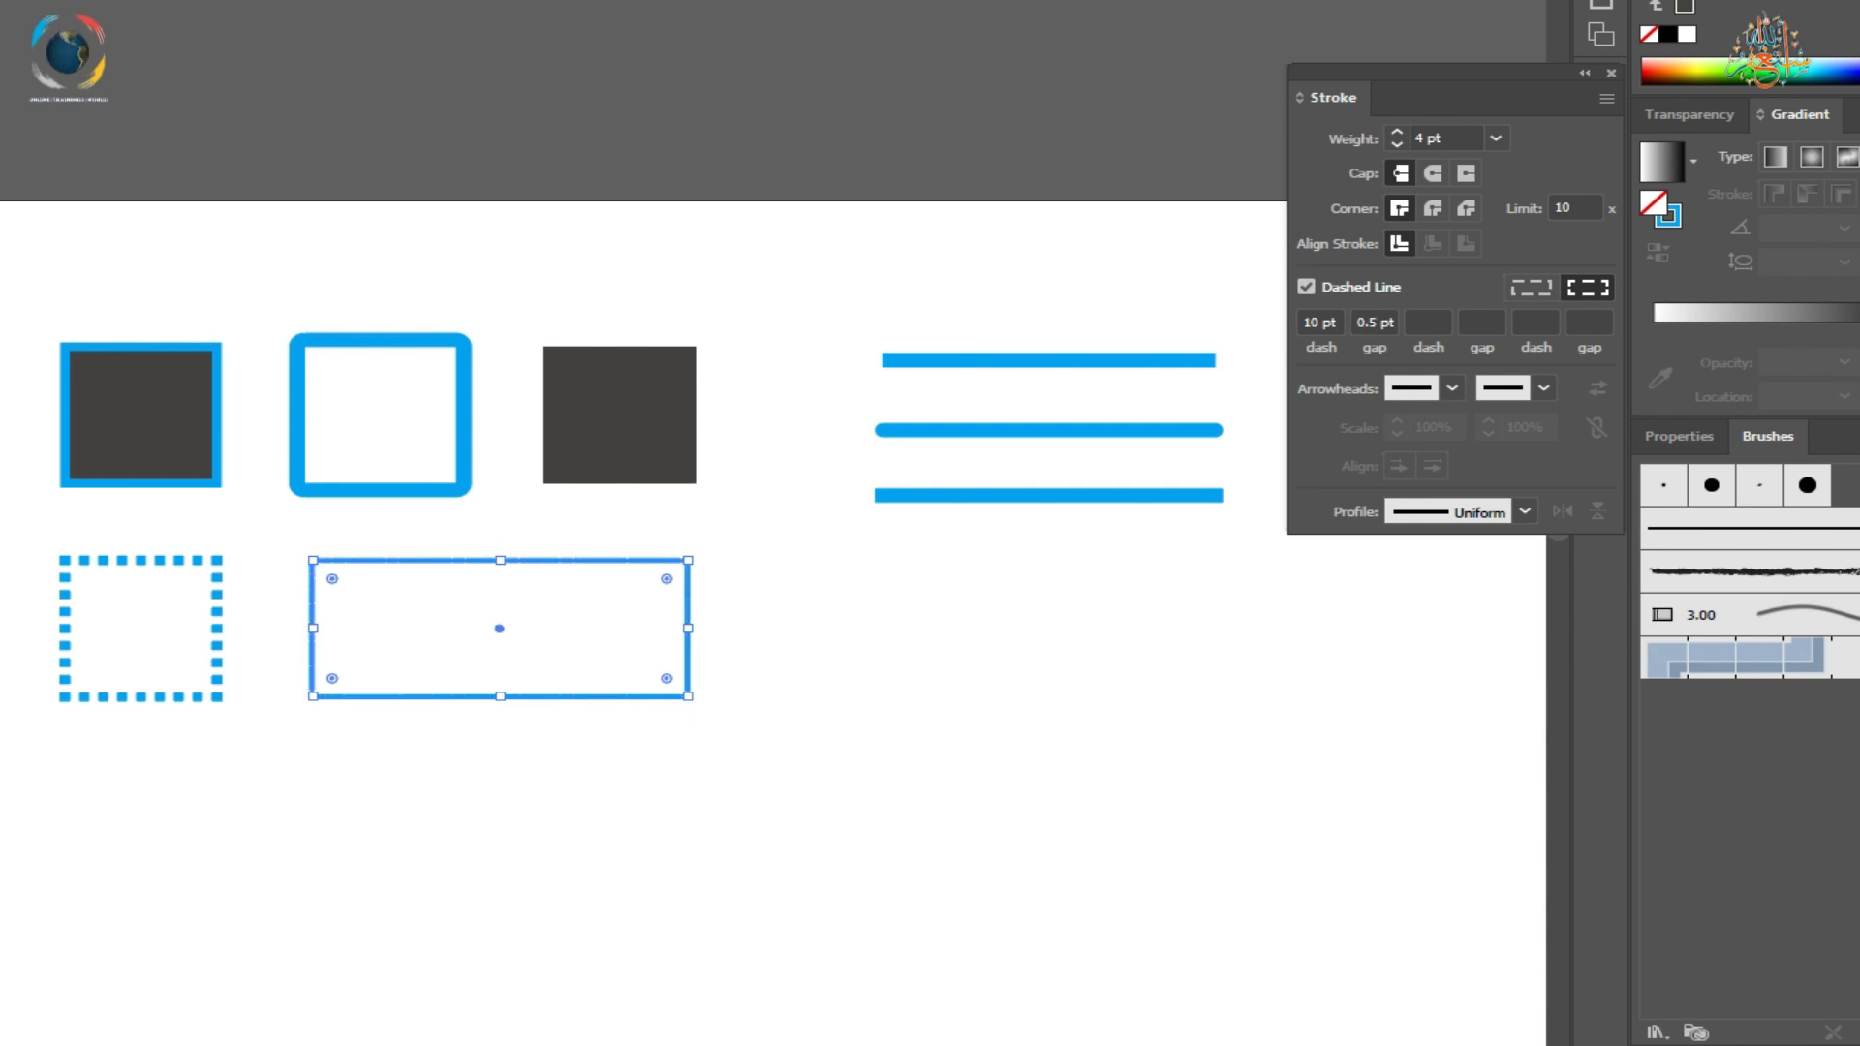
left_click(1384, 322)
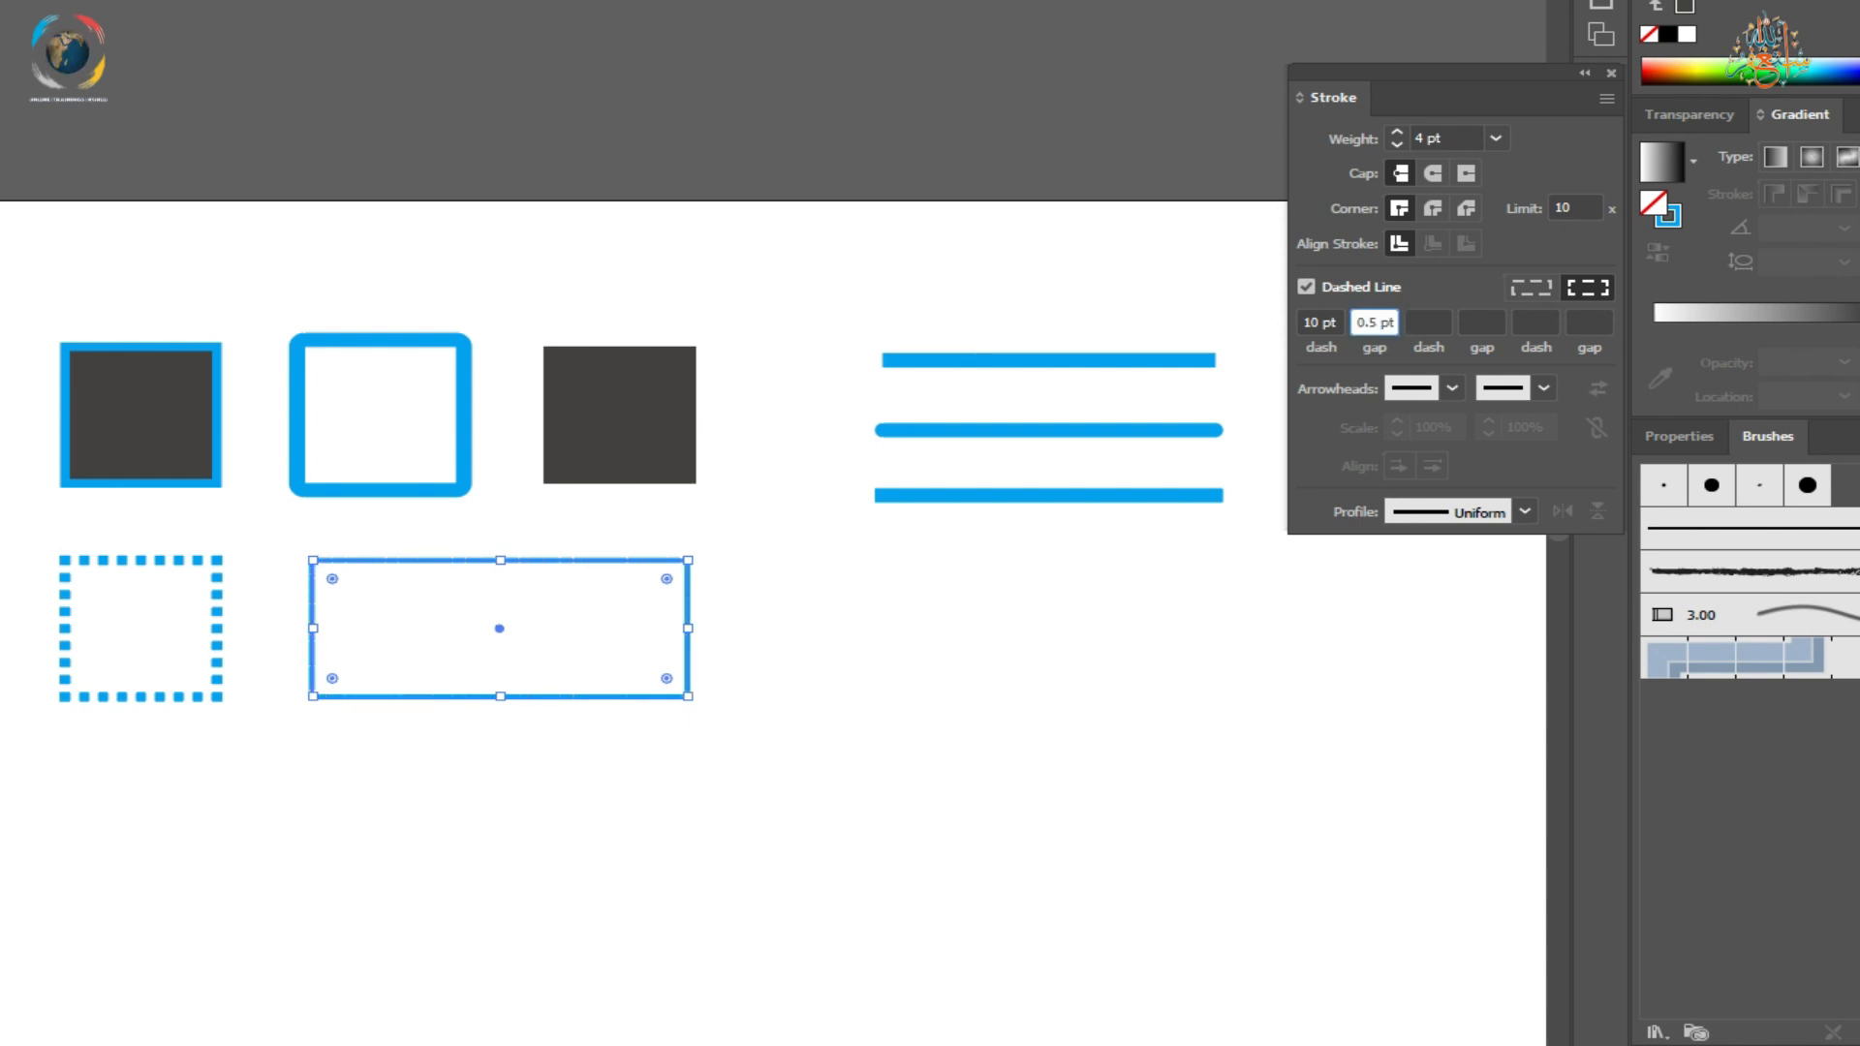
key("BackSpace")
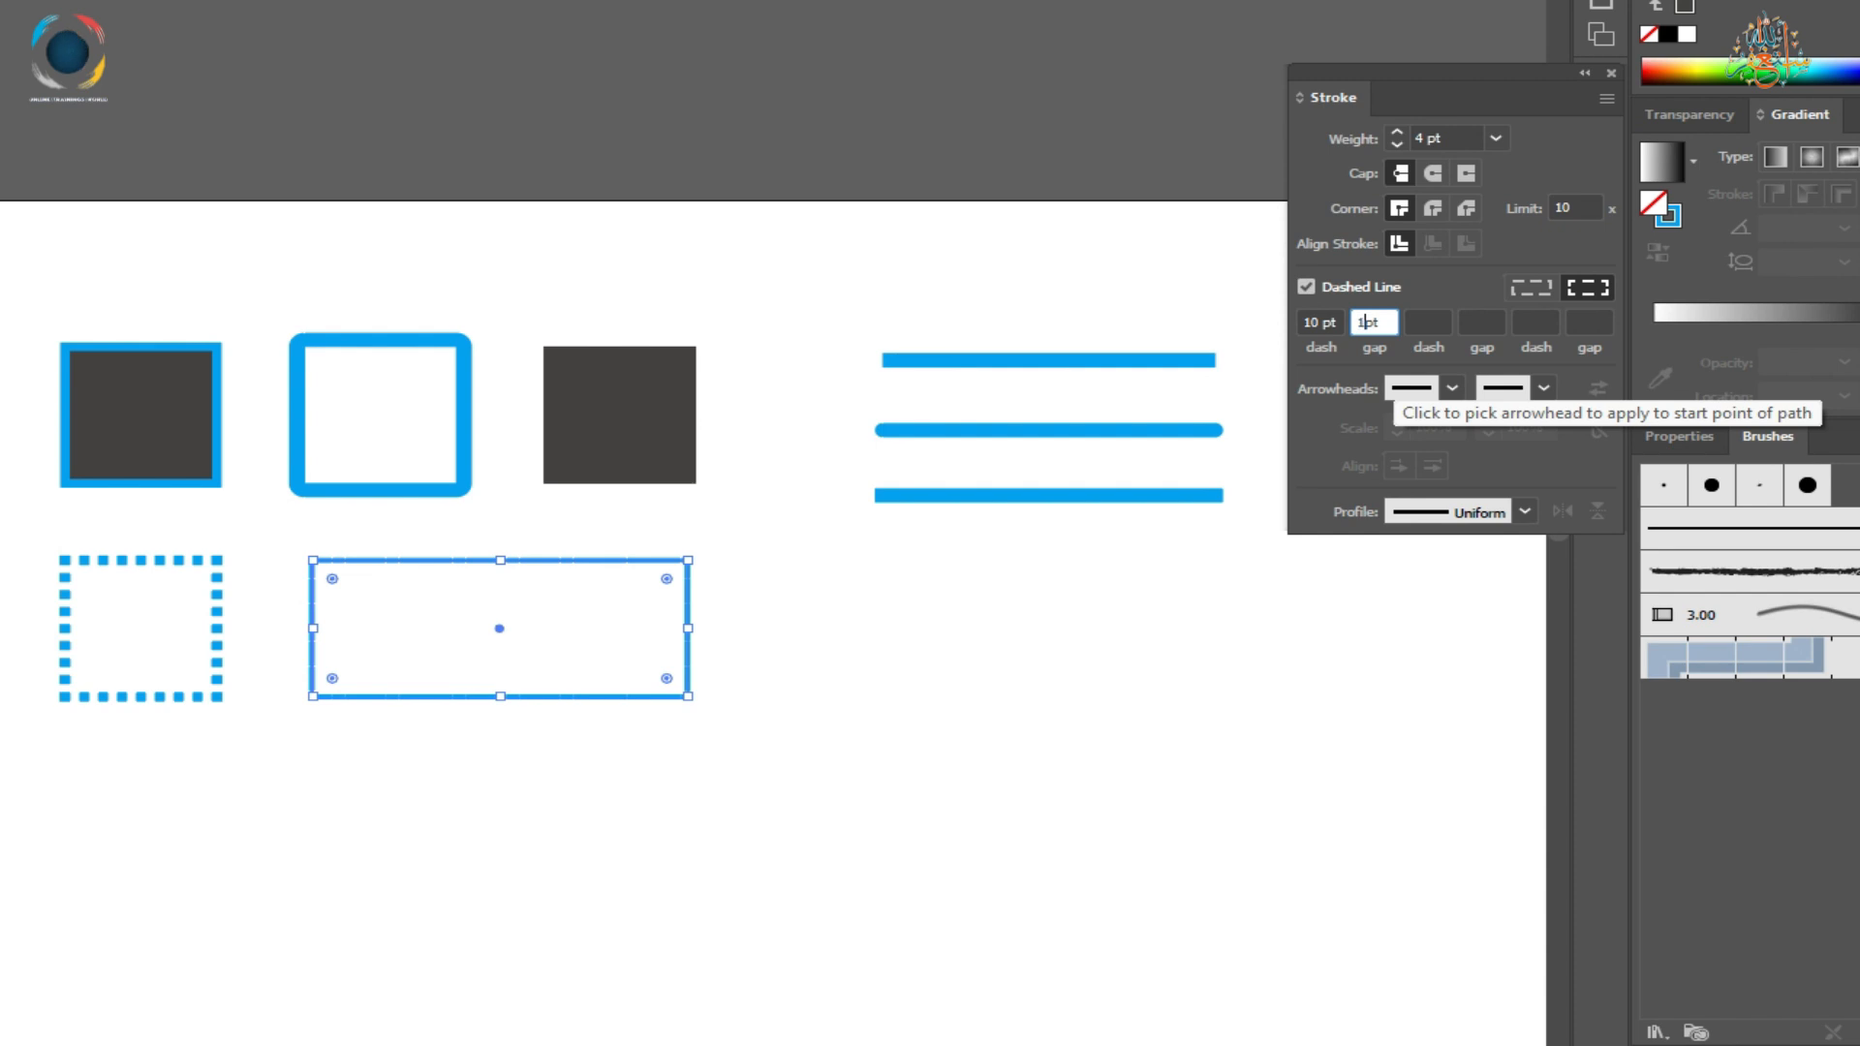
key("Return")
Set the first gap of the rectangle's dashed stroke to 3 pt and the second dash to 15 pt.
double_click(1364, 324)
type("3")
key("Return")
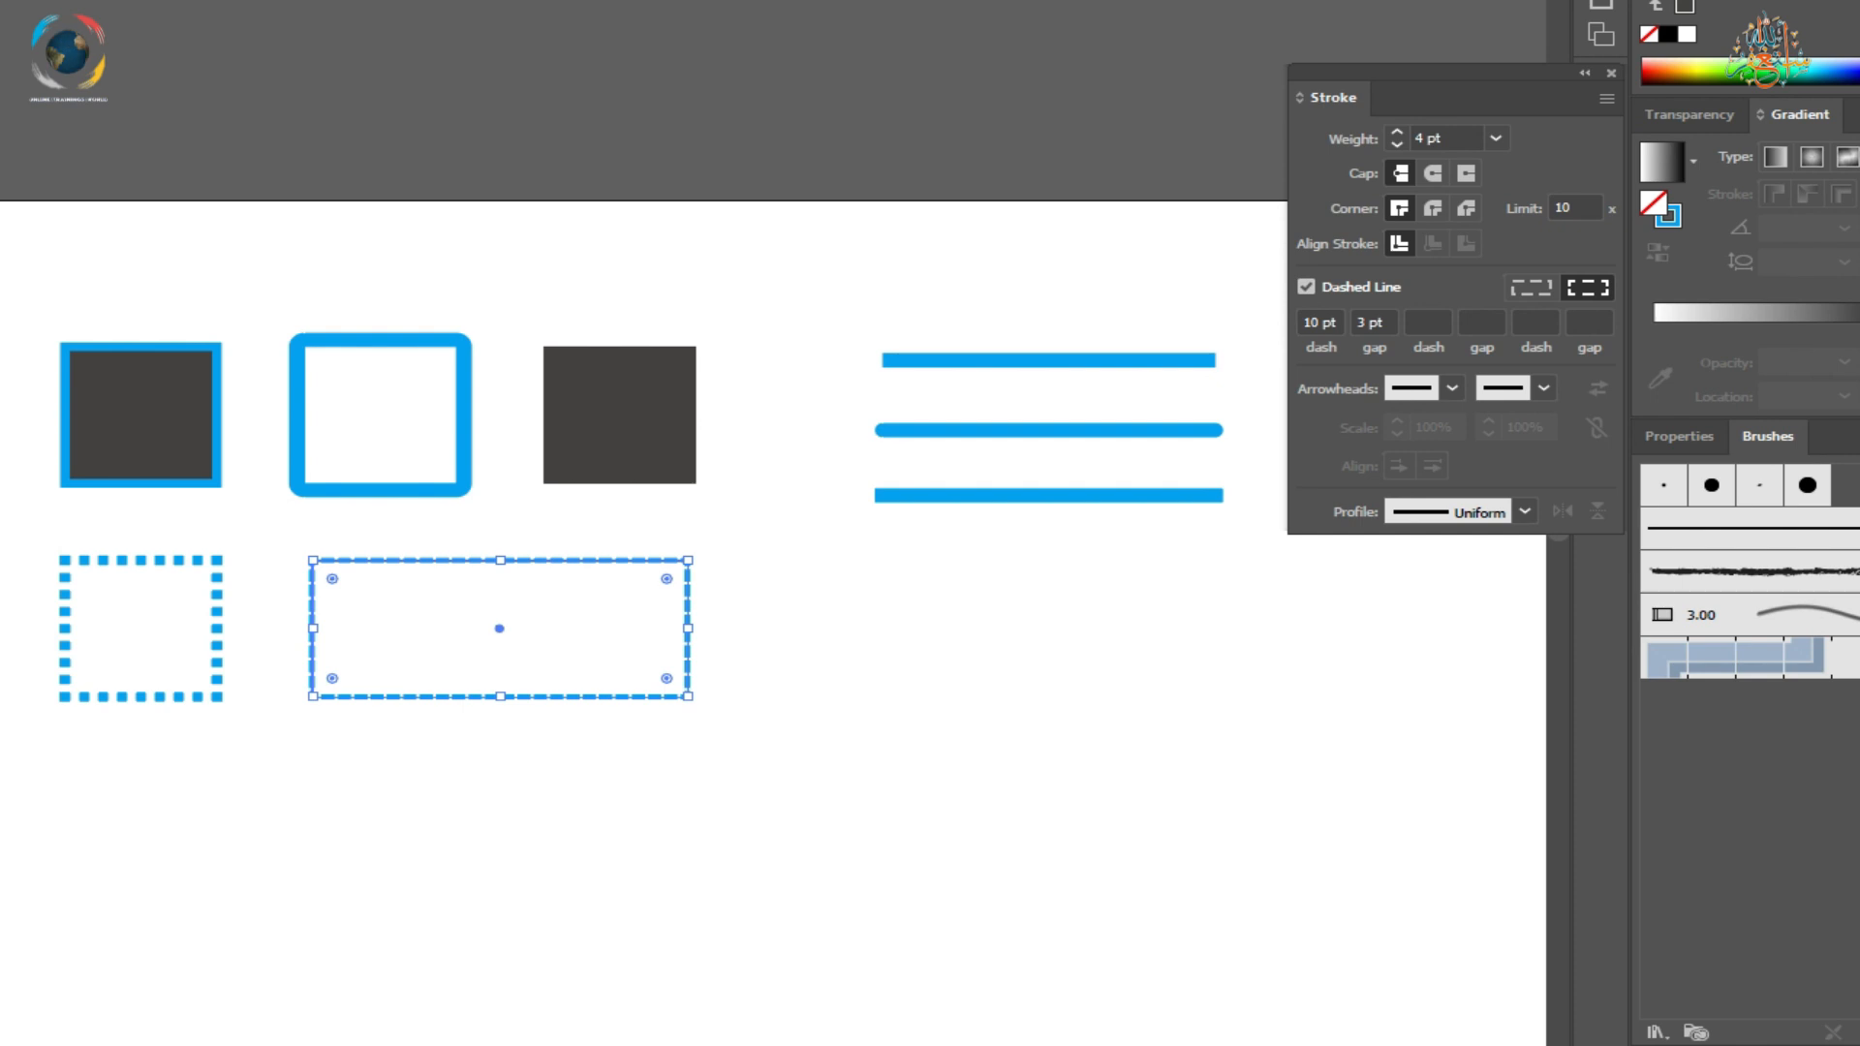
left_click(1428, 323)
type("15")
key("Return")
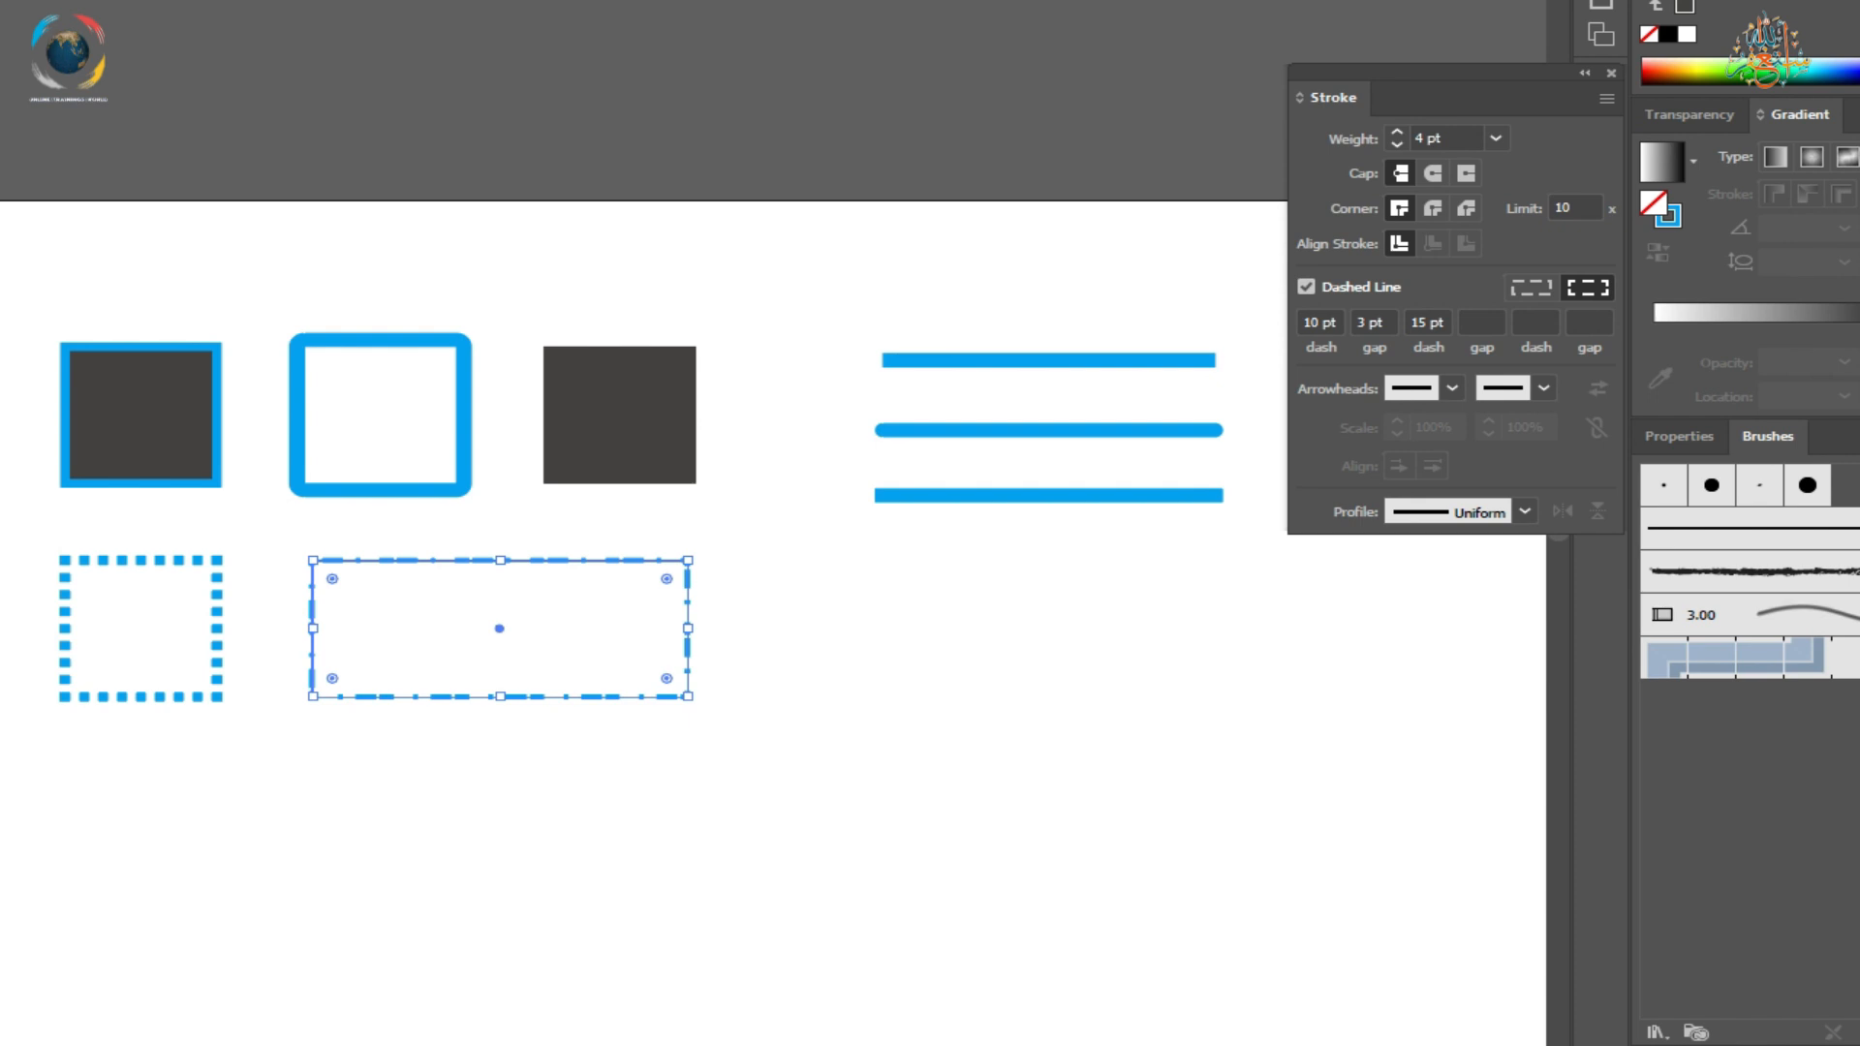
Complete the rectangle's dash pattern with a 5 pt second gap, a 5 pt third dash and a 4 pt third gap.
left_click(1482, 322)
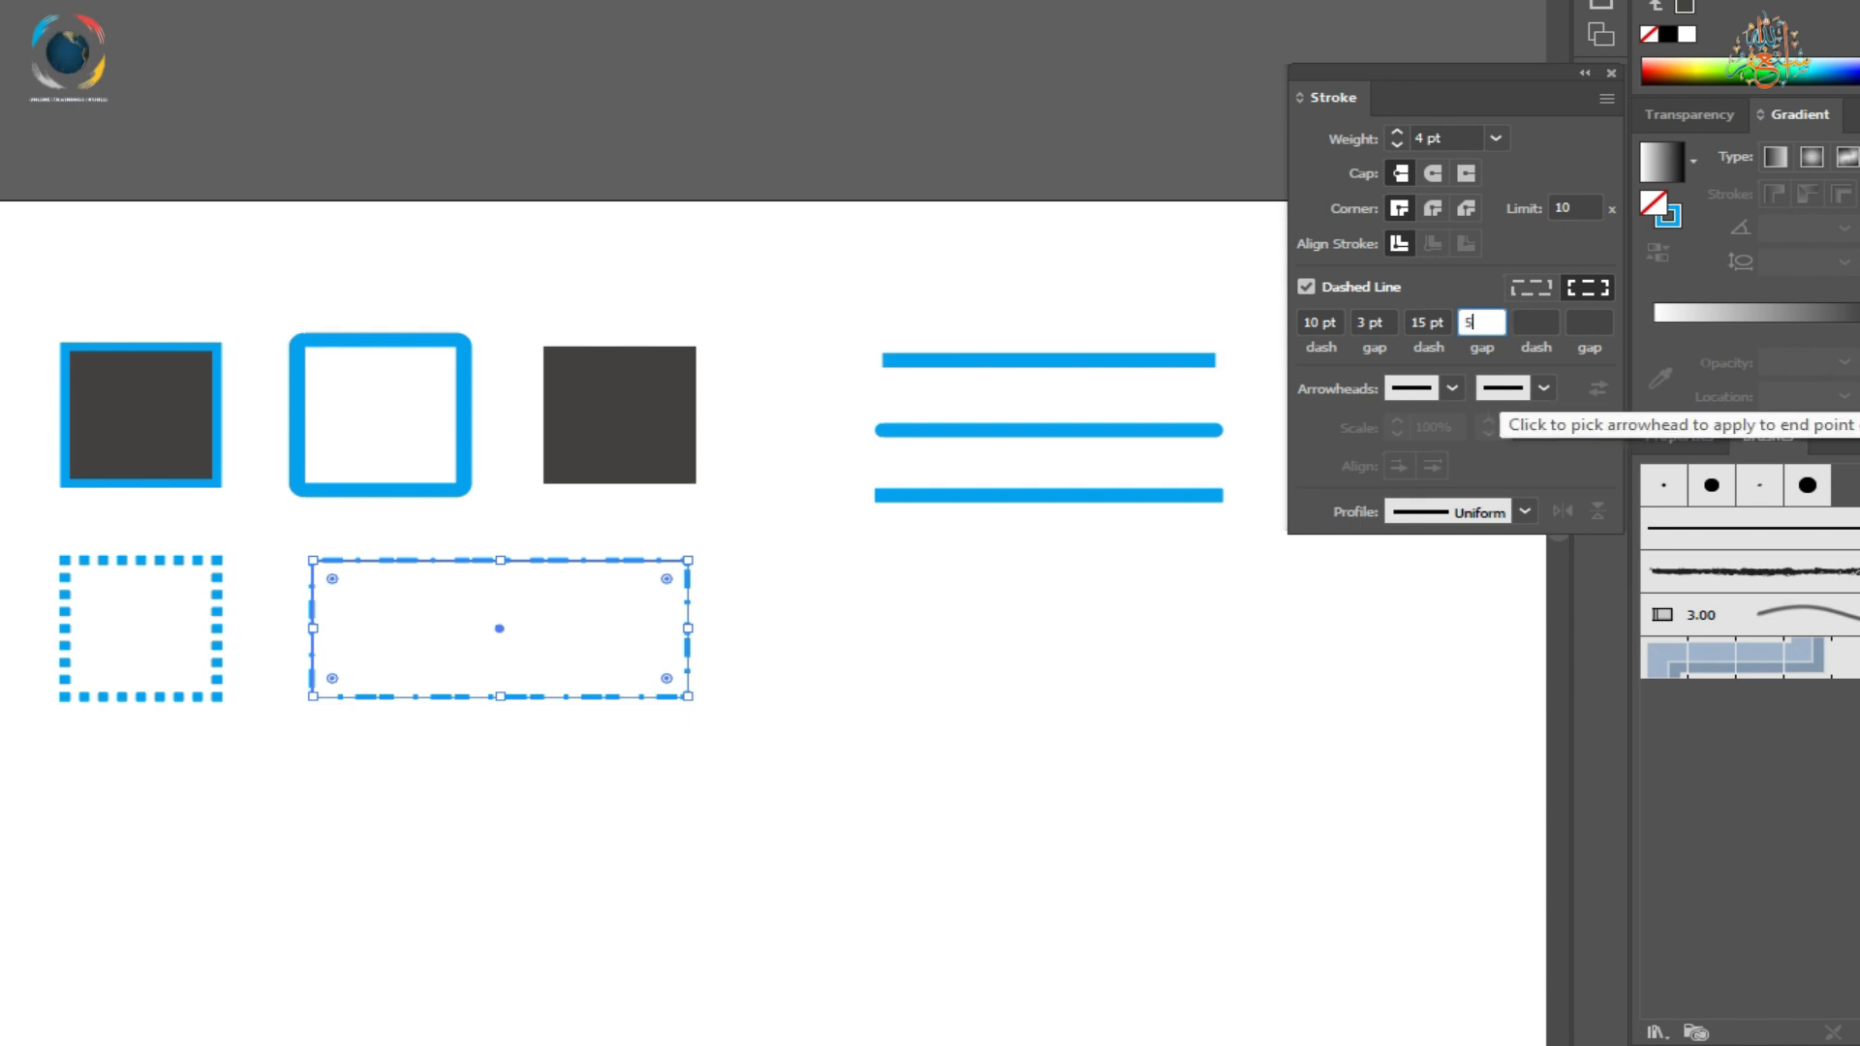
key("Tab")
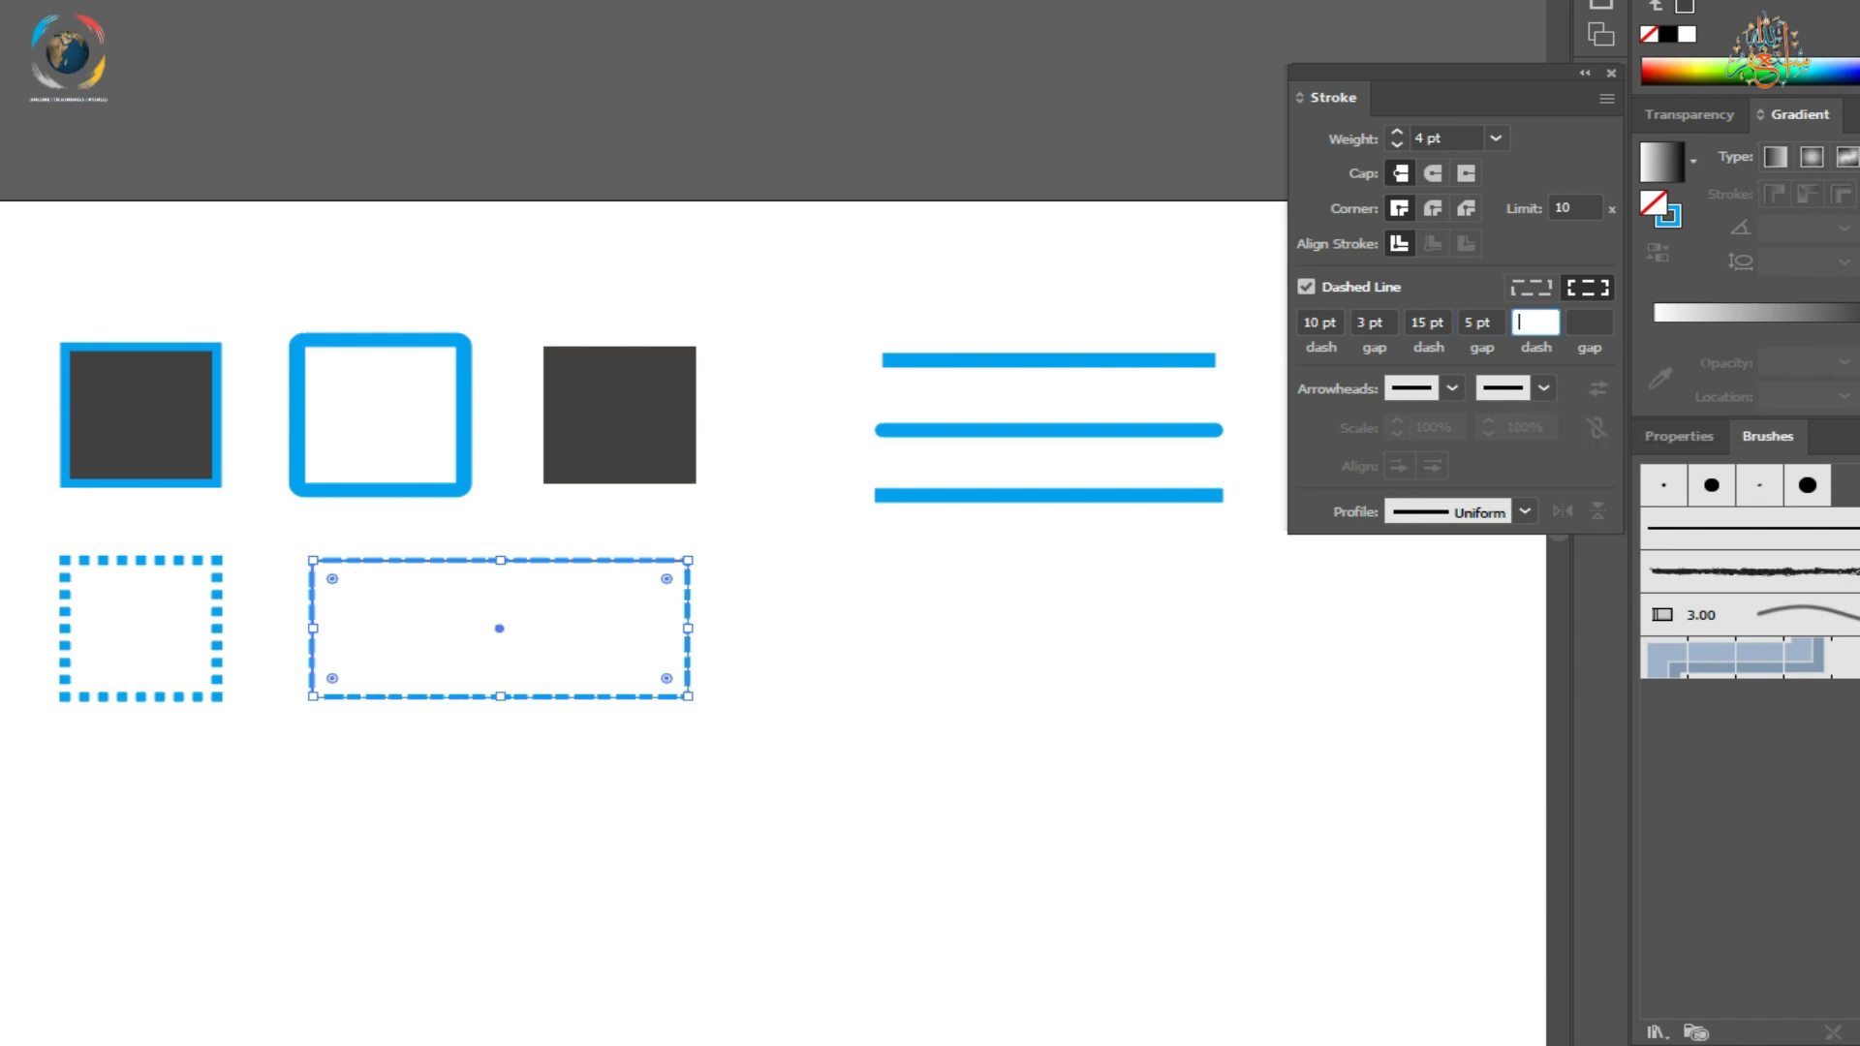
key("Tab")
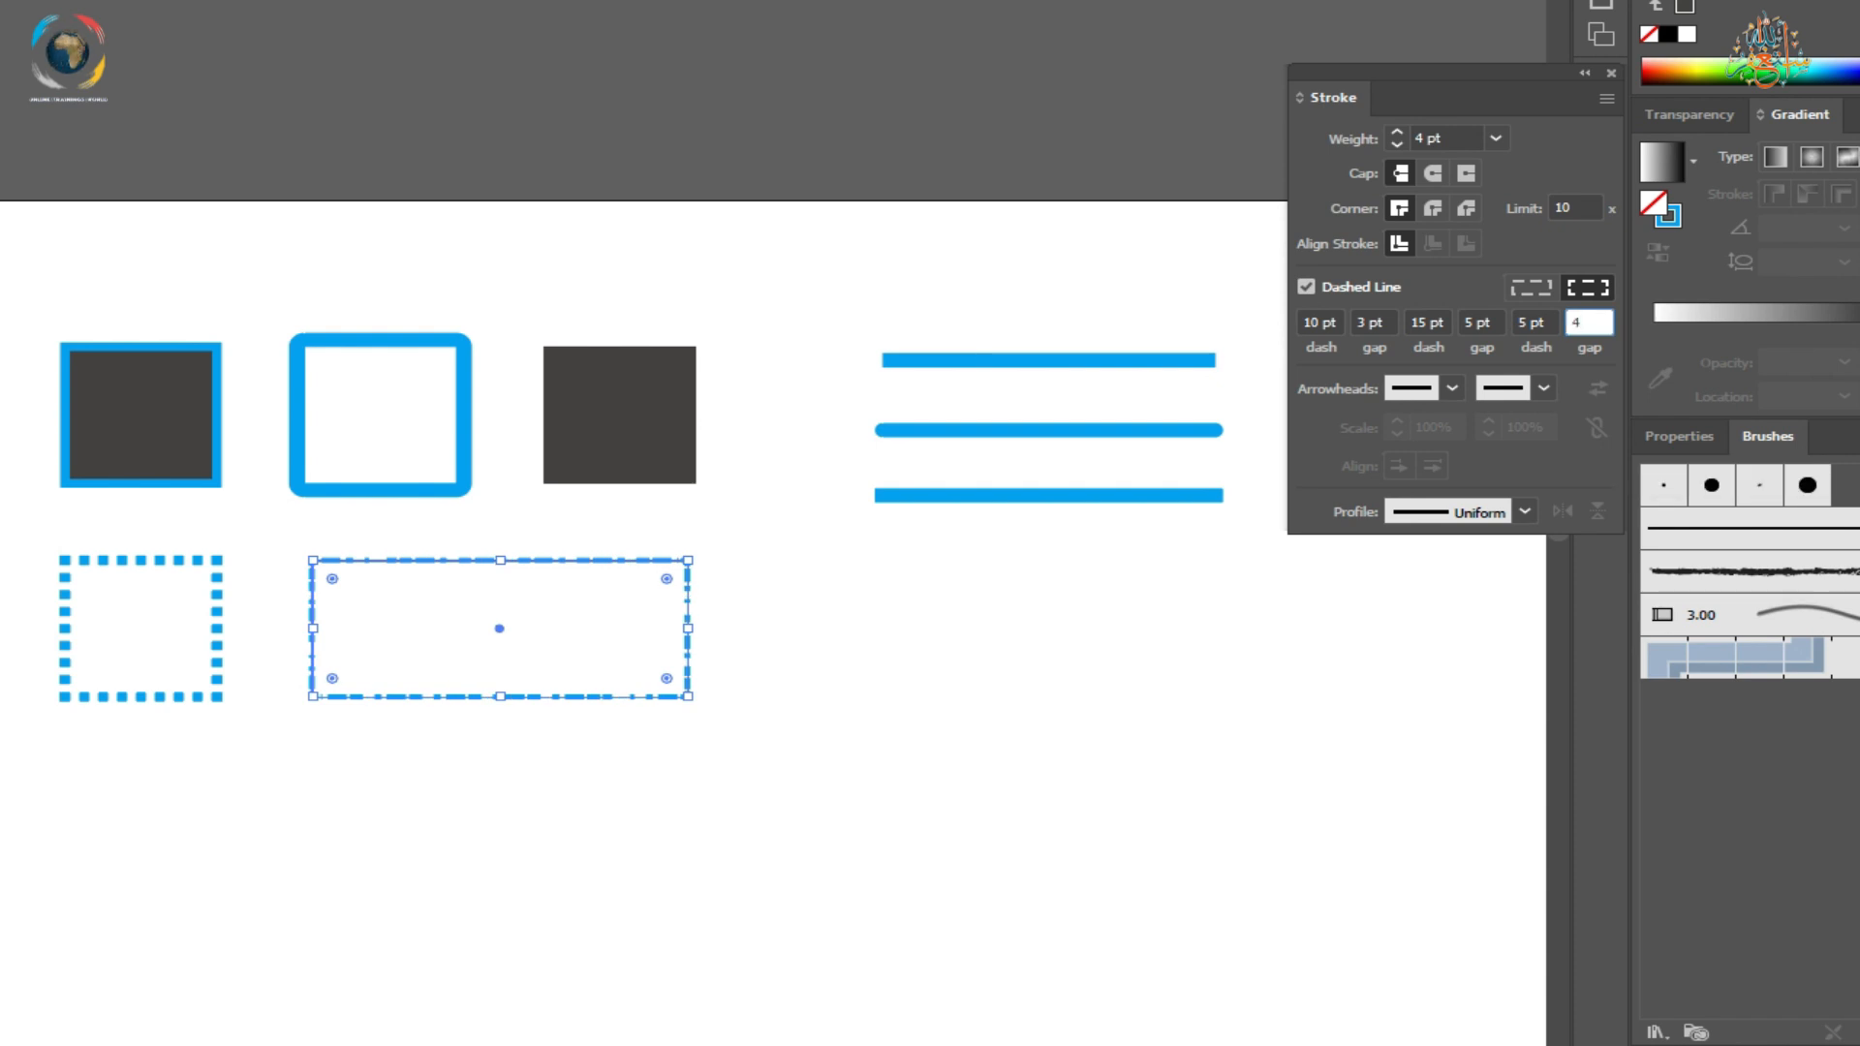
Draw a horizontal line below the second row, roughly as wide as both shapes together, and turn off its dashed stroke.
key("ctrl+shift+a")
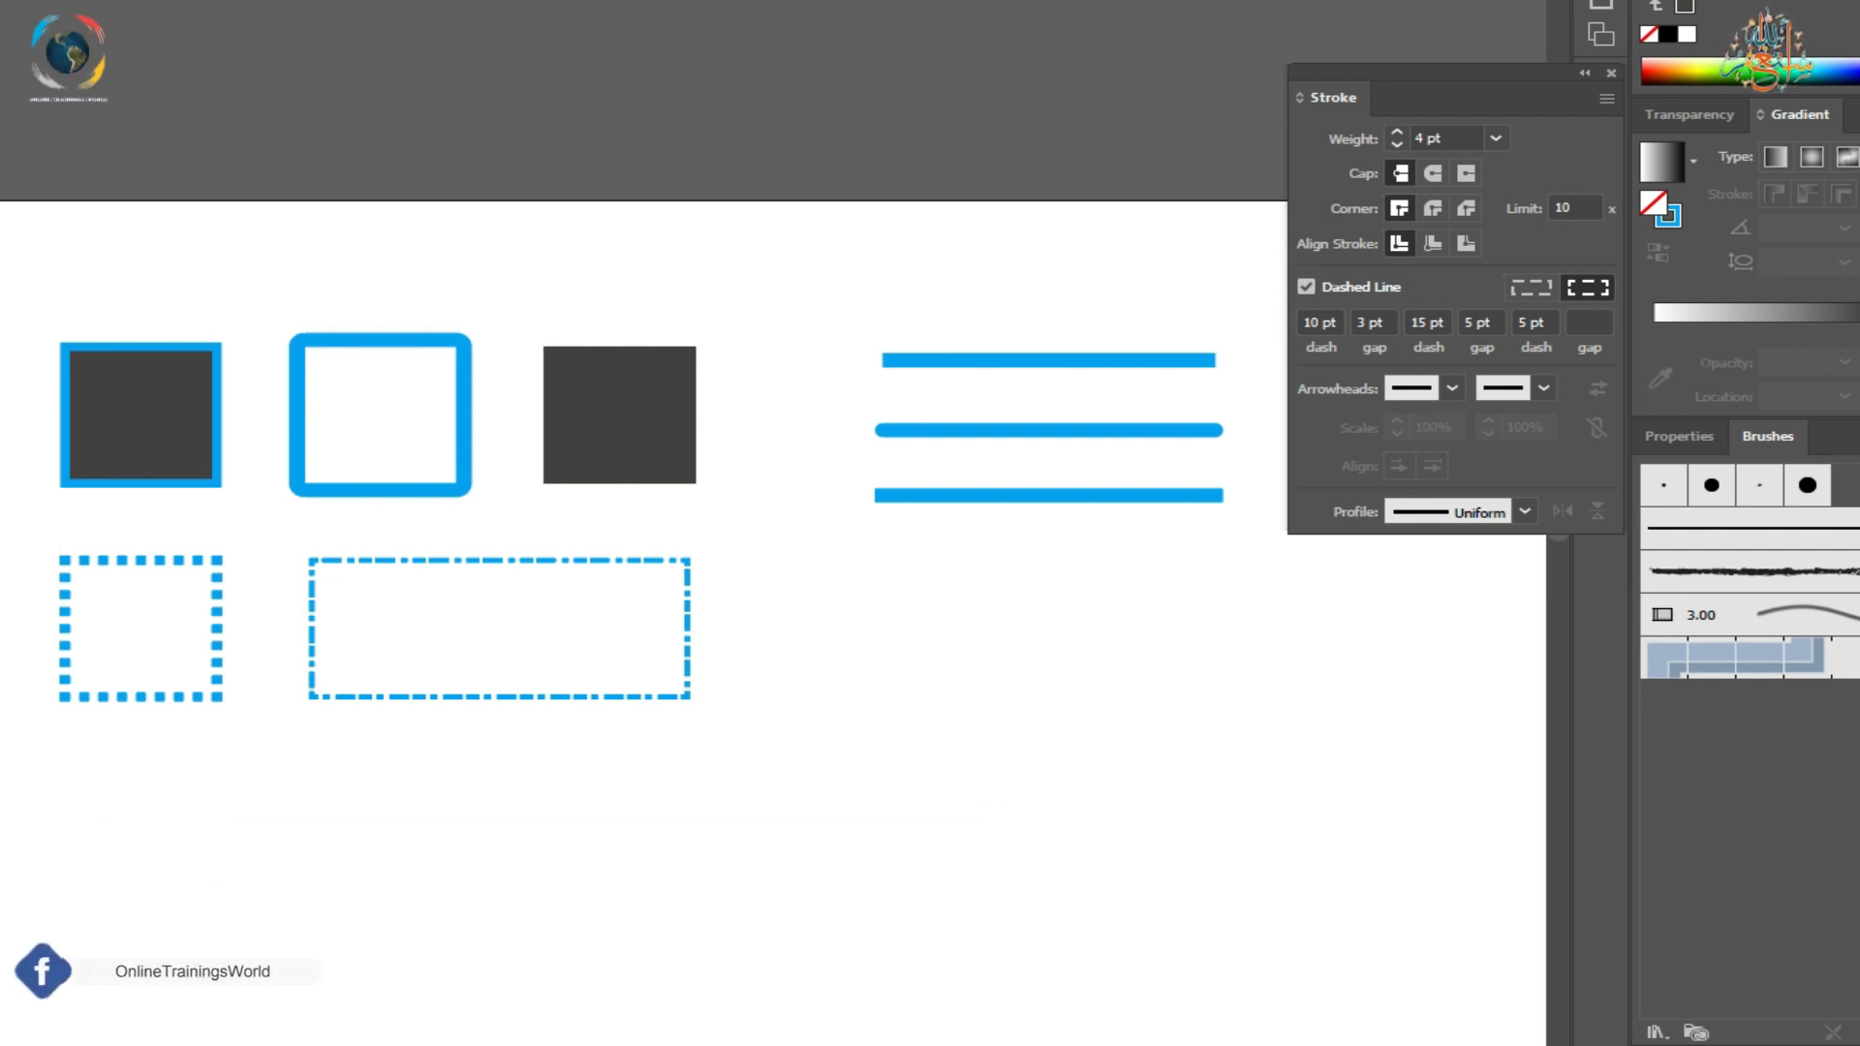
mouse_move(65, 889)
left_mouse_down()
mouse_move(603, 920)
mouse_move(615, 886)
mouse_move(681, 888)
left_mouse_up()
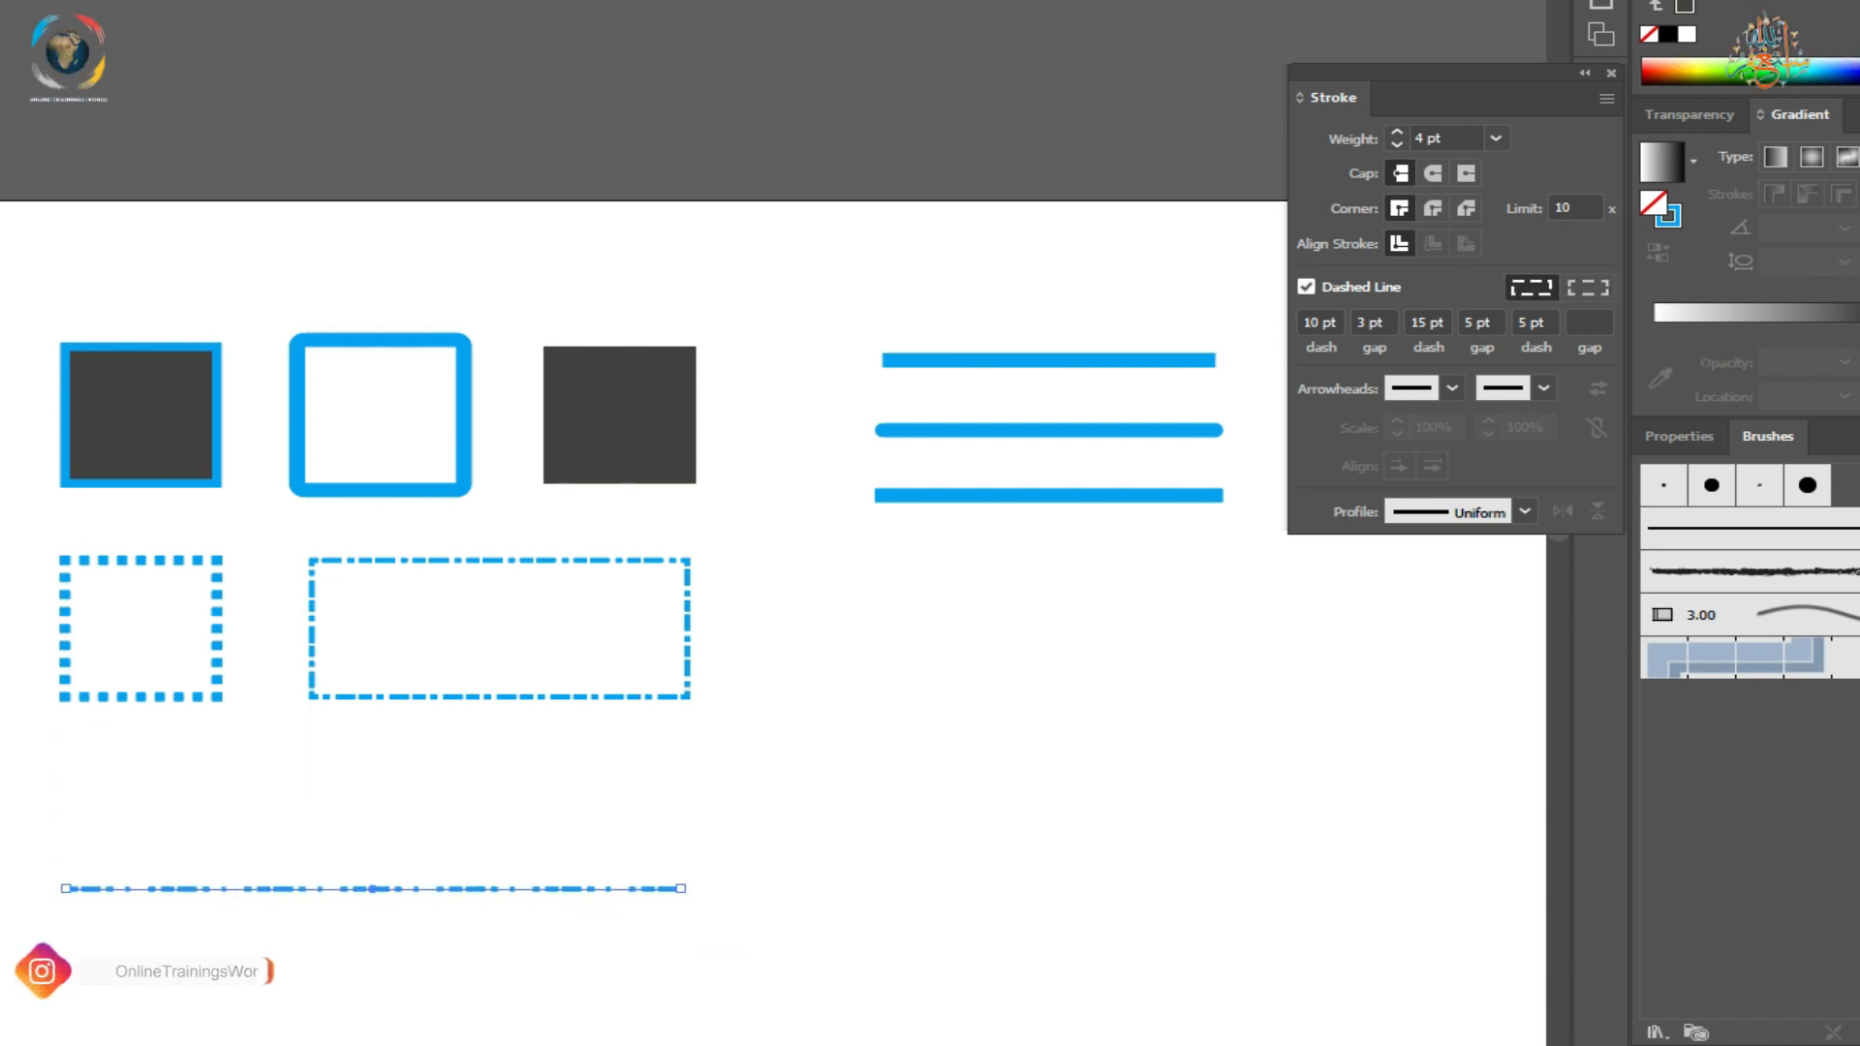
left_click(1307, 288)
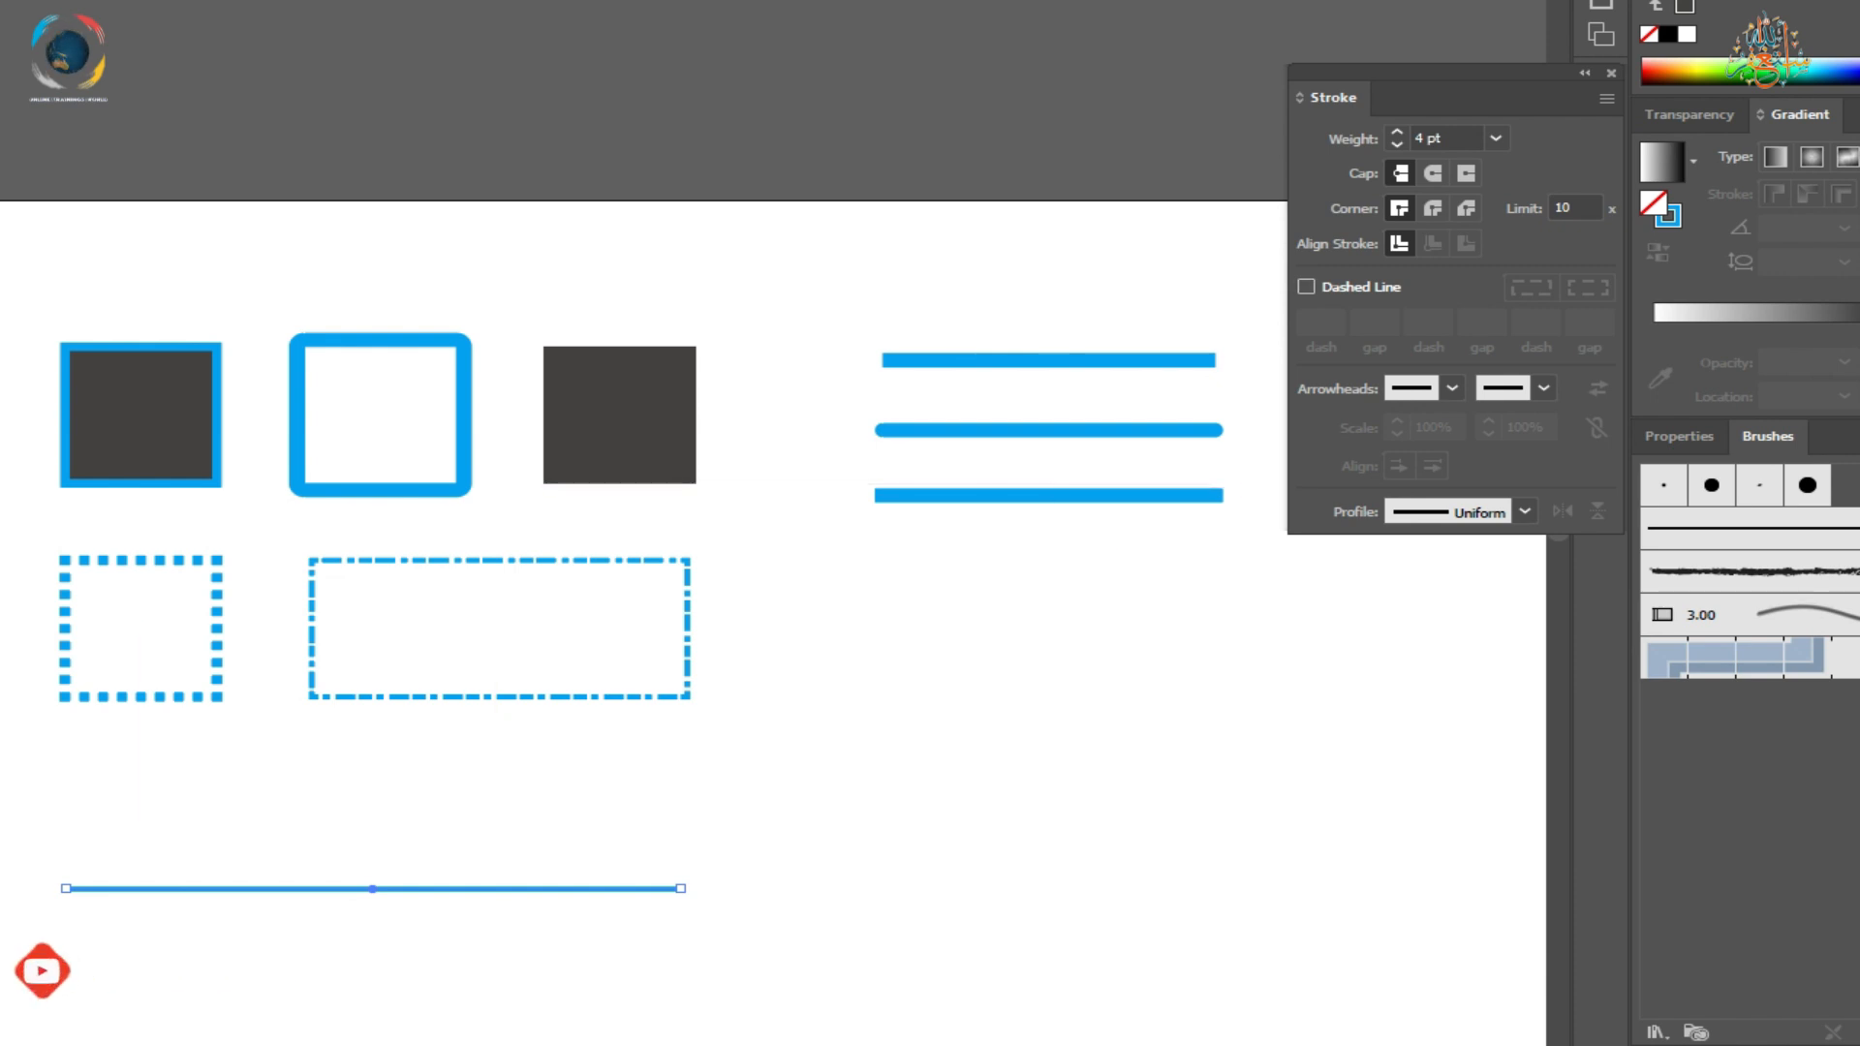
Give the start of the new line a feathered-tail arrowhead.
left_click(1452, 389)
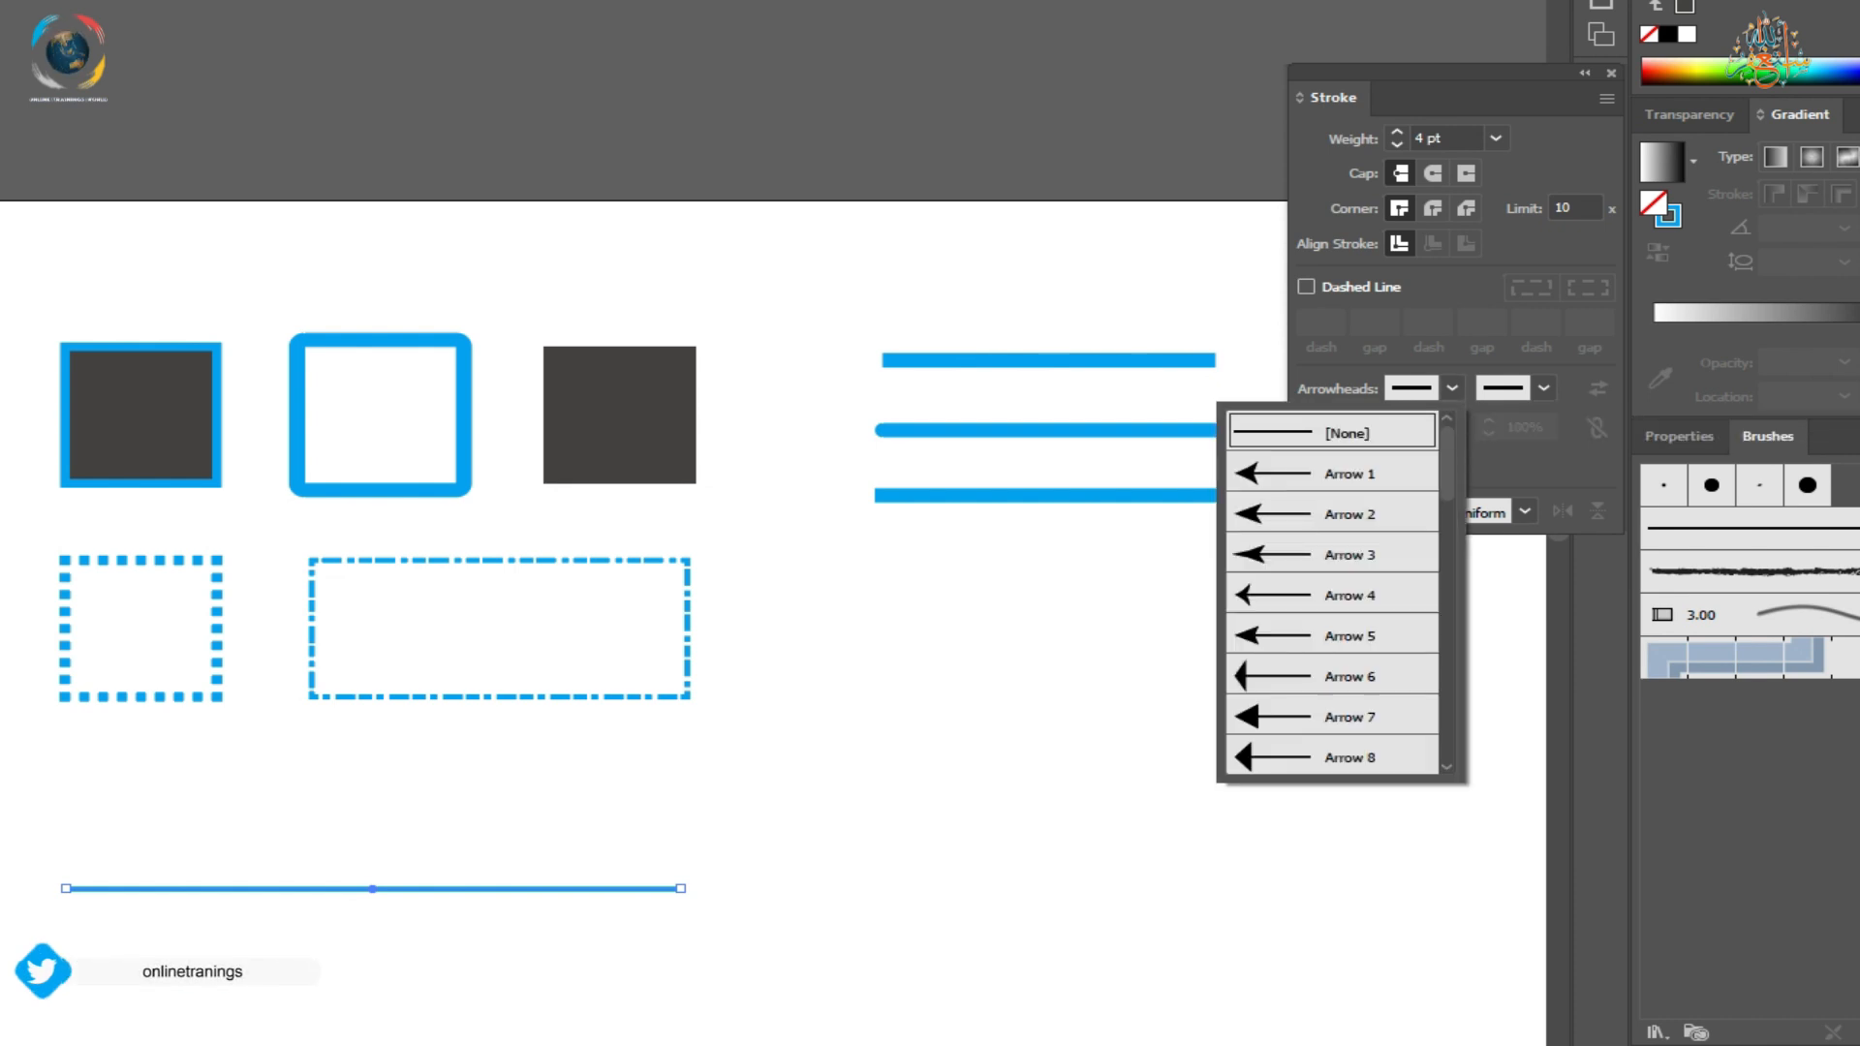
scroll(1333, 595, "down", 7)
scroll(1333, 595, "up", 1)
left_click(1354, 514)
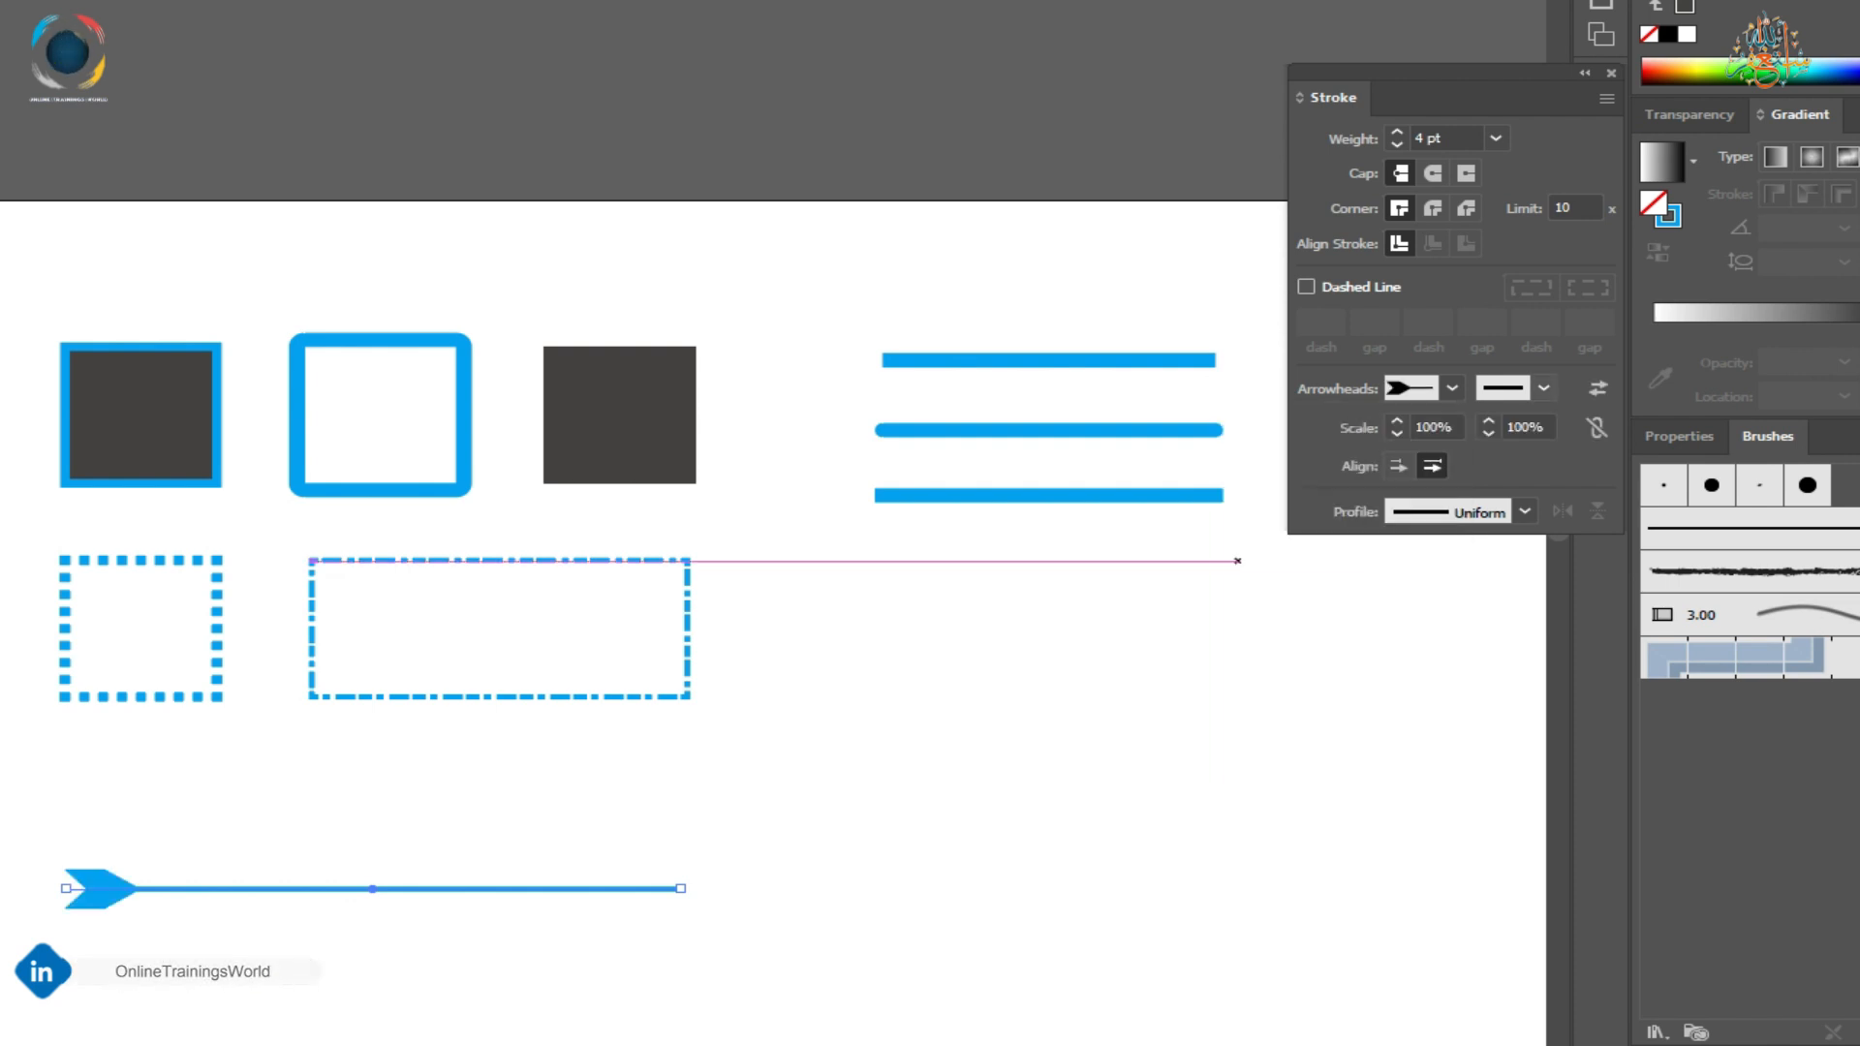
Apply the Arrow 2 arrowhead to the end of the line and swap the start and end arrowheads.
left_click(1543, 387)
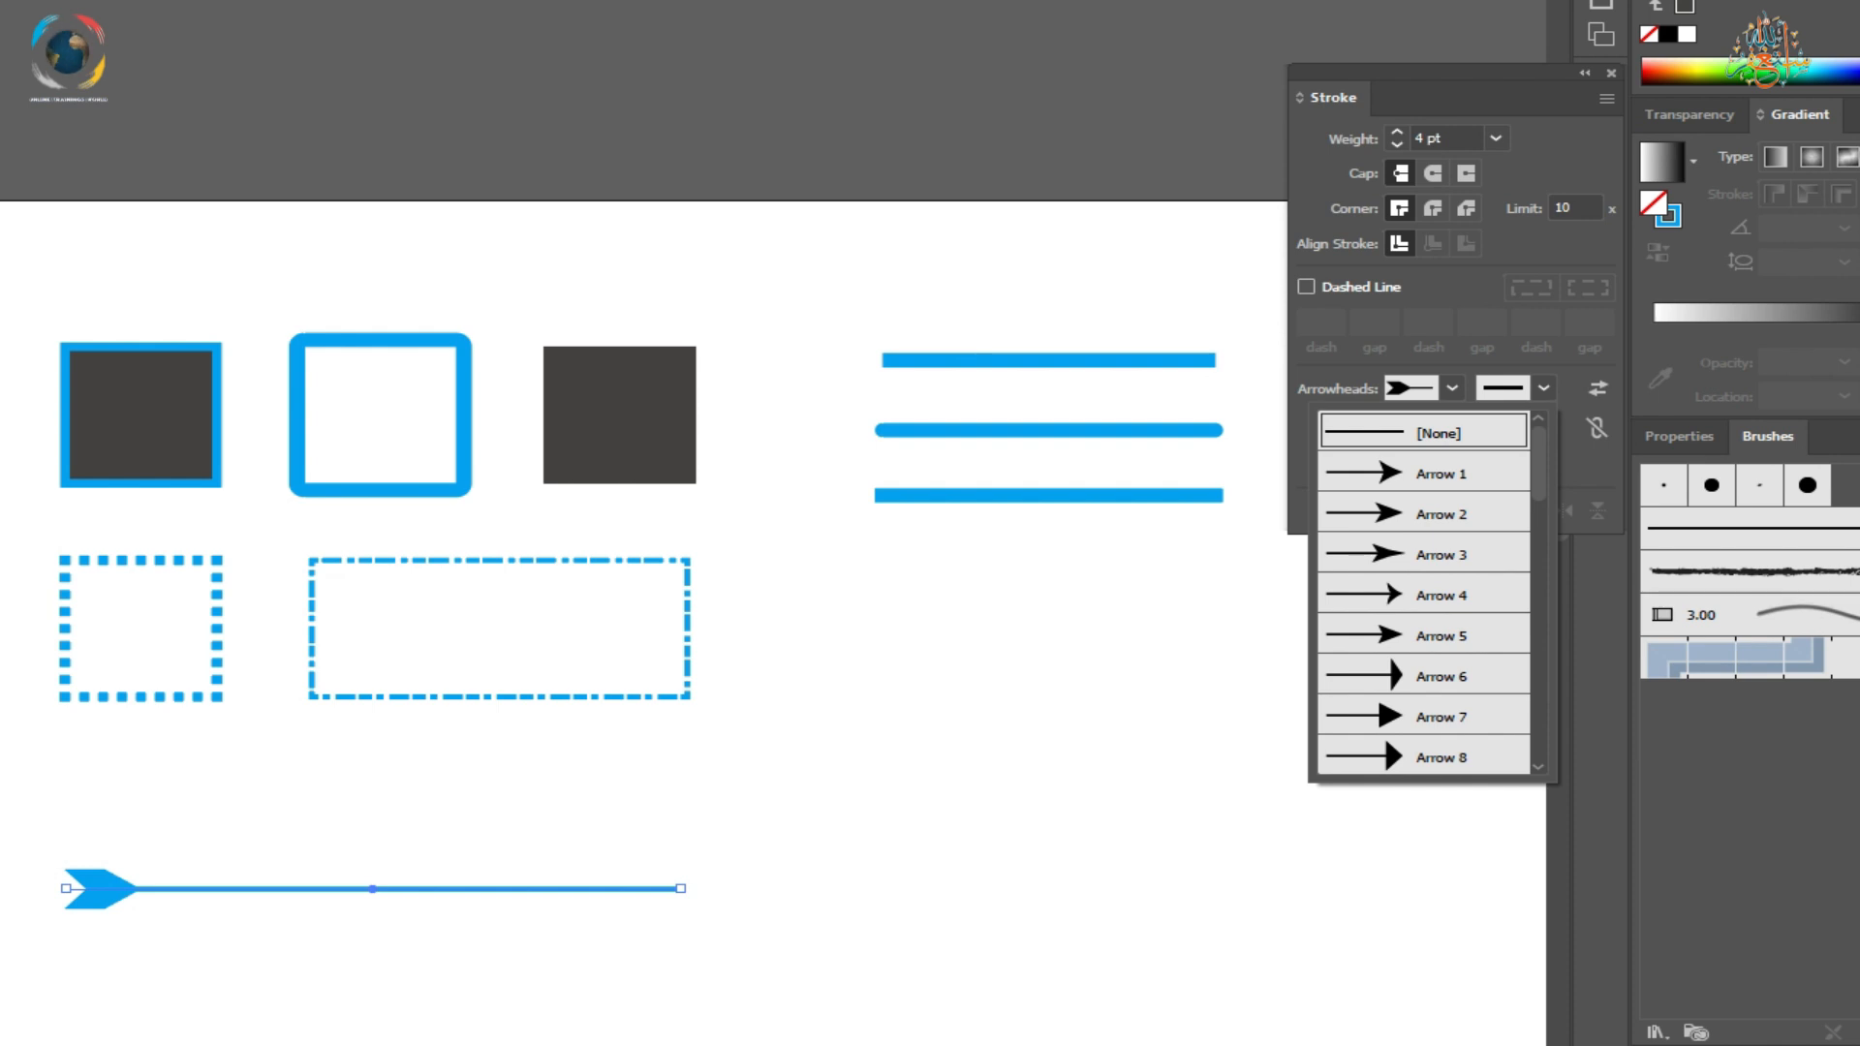
left_click(1424, 515)
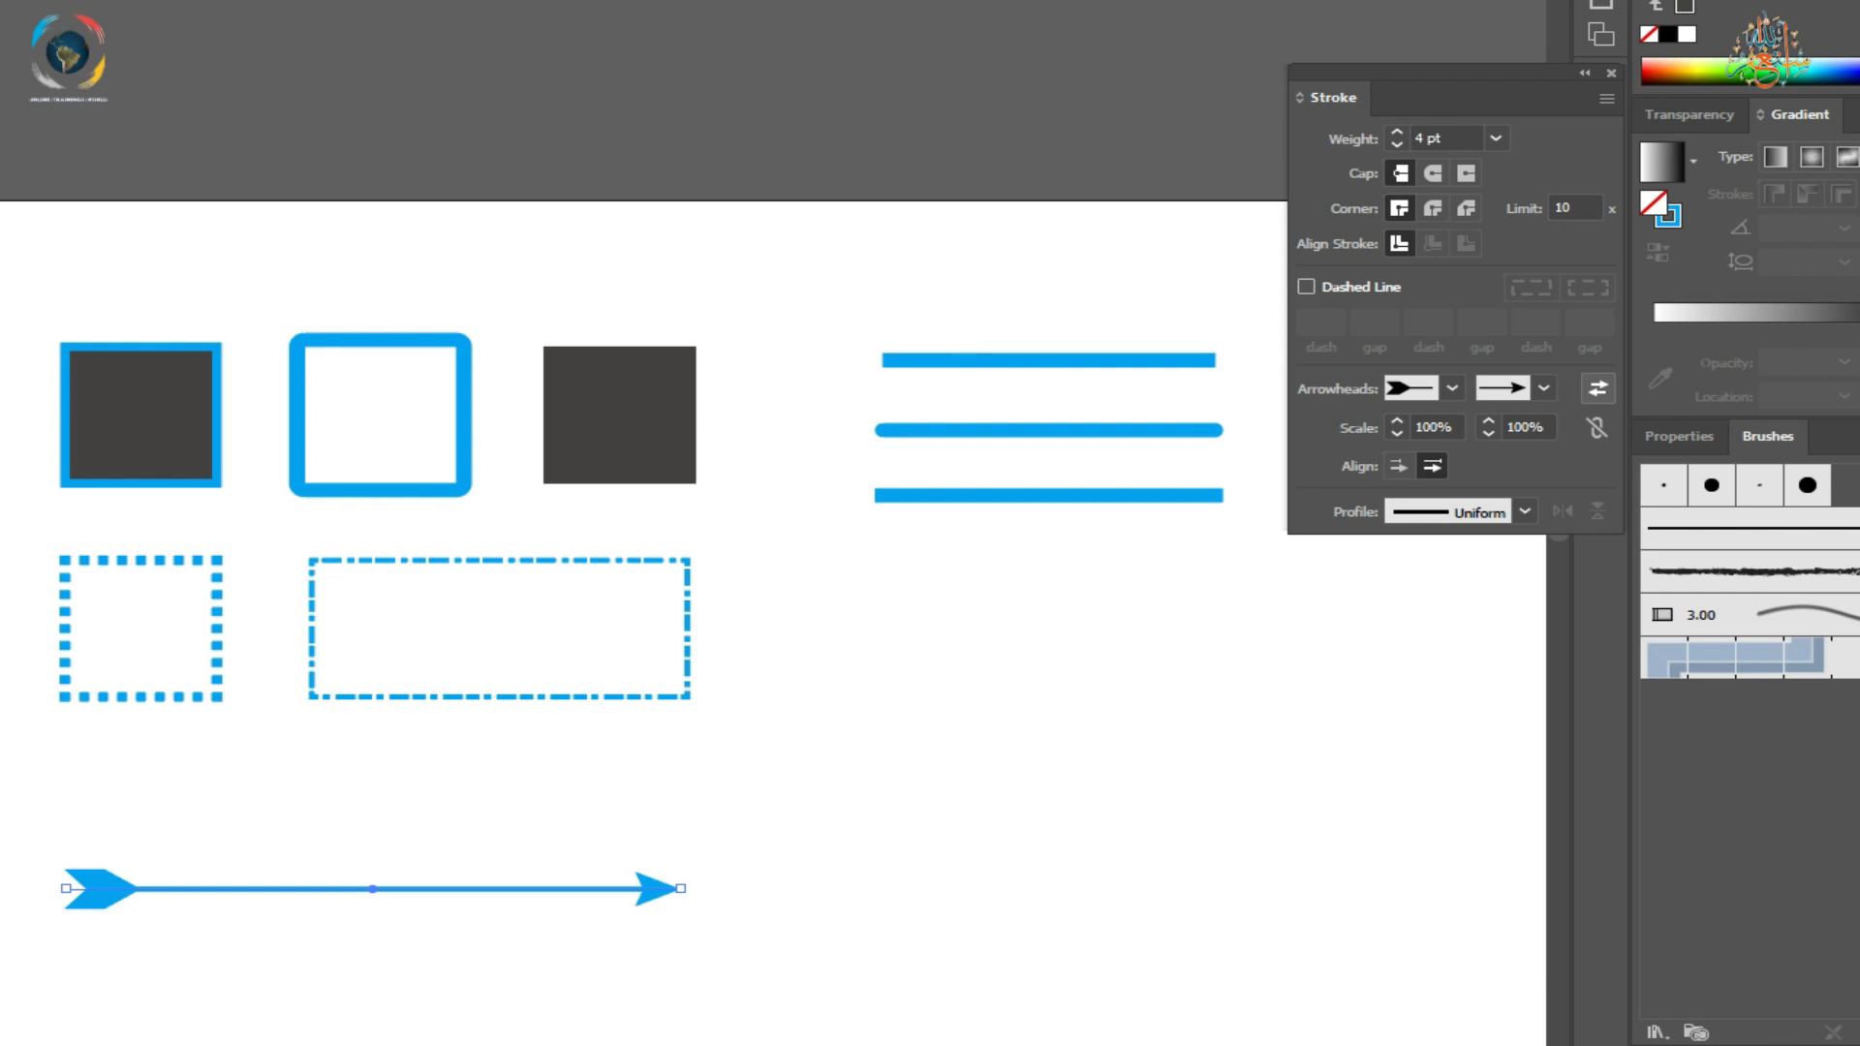
left_click(1598, 389)
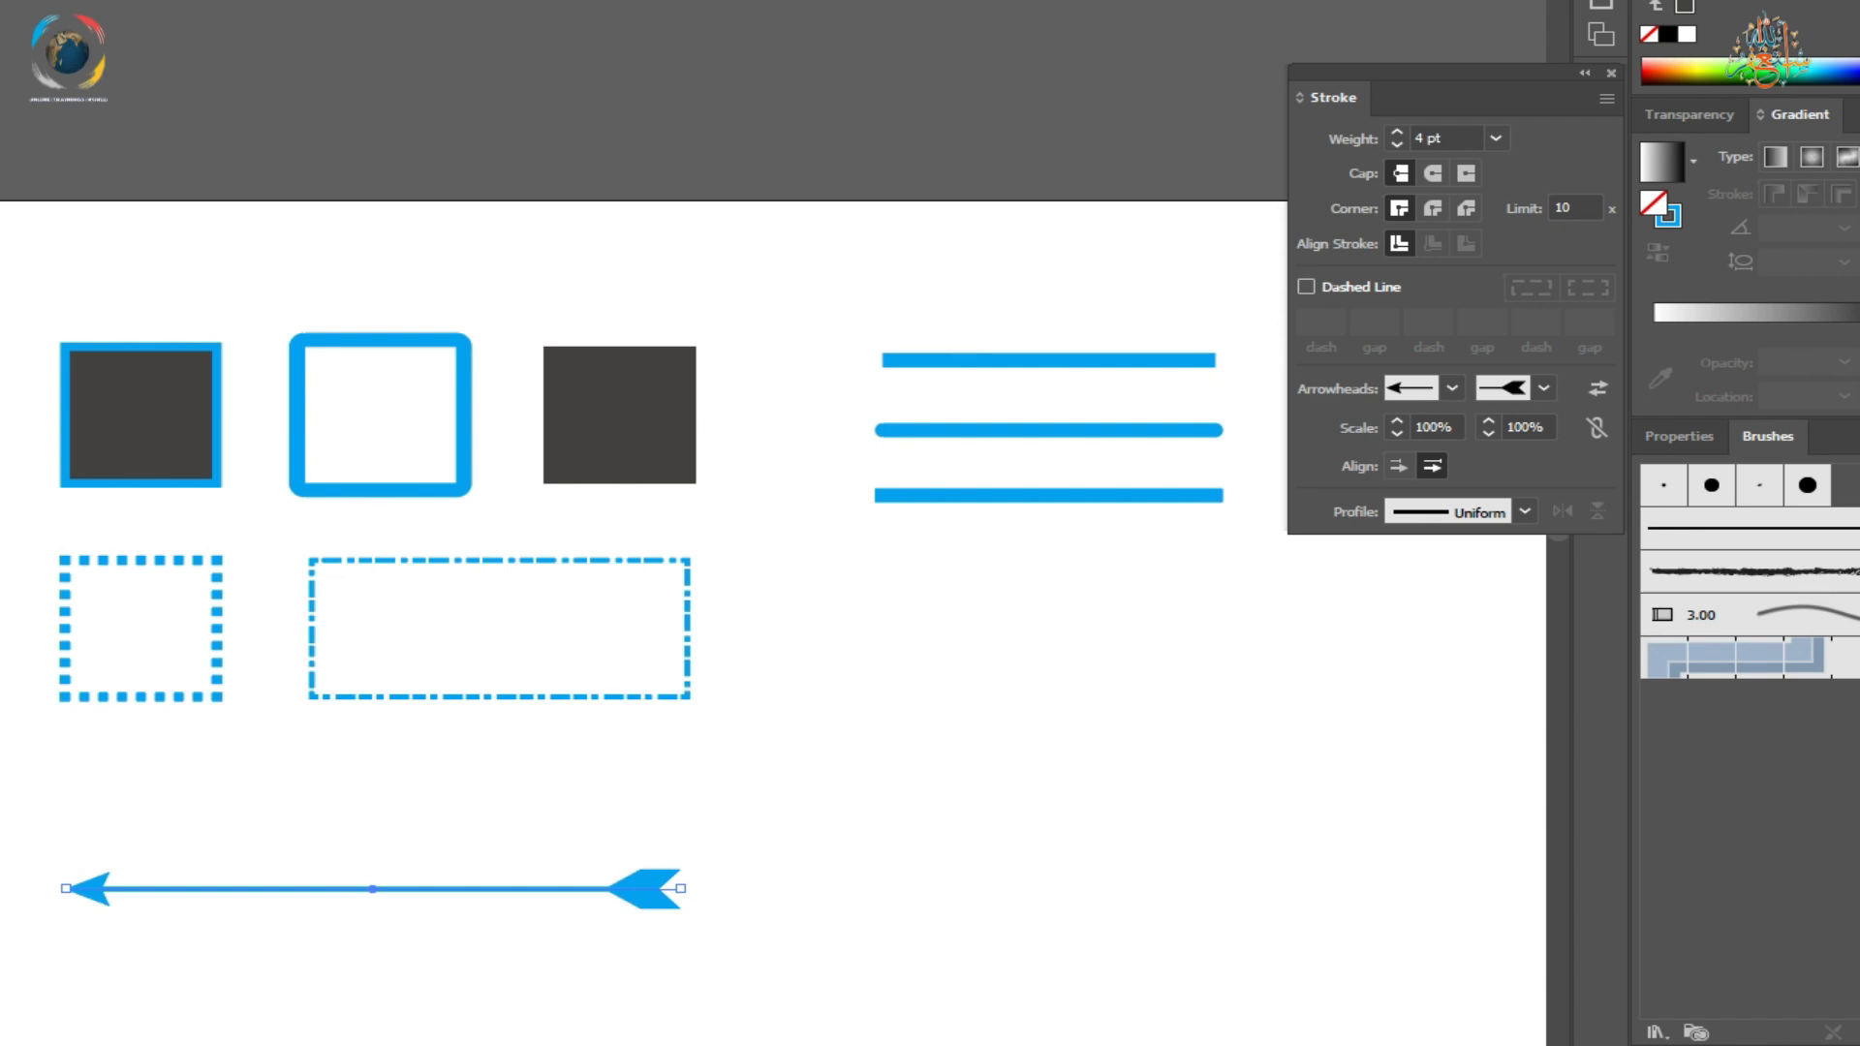
Scale the line's start arrowhead to 150% and its end arrowhead to 50%.
left_click(1432, 427)
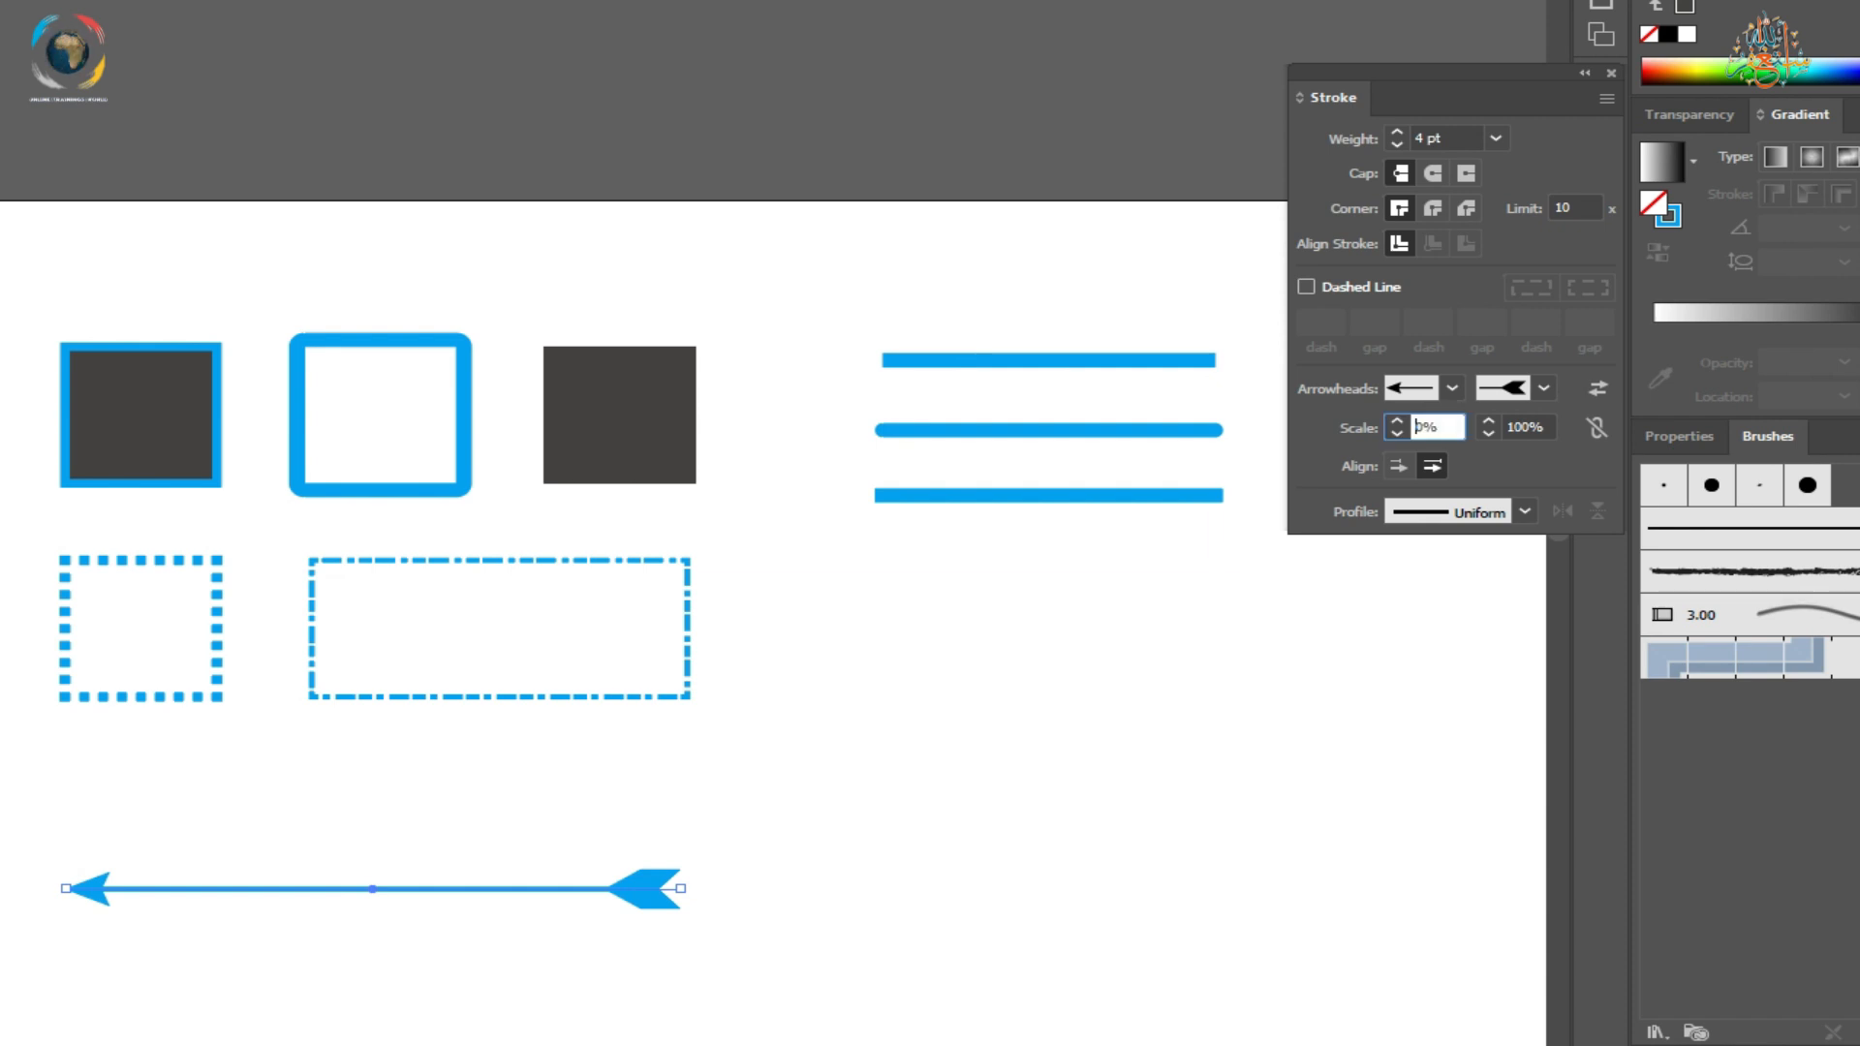
type("150")
key("Return")
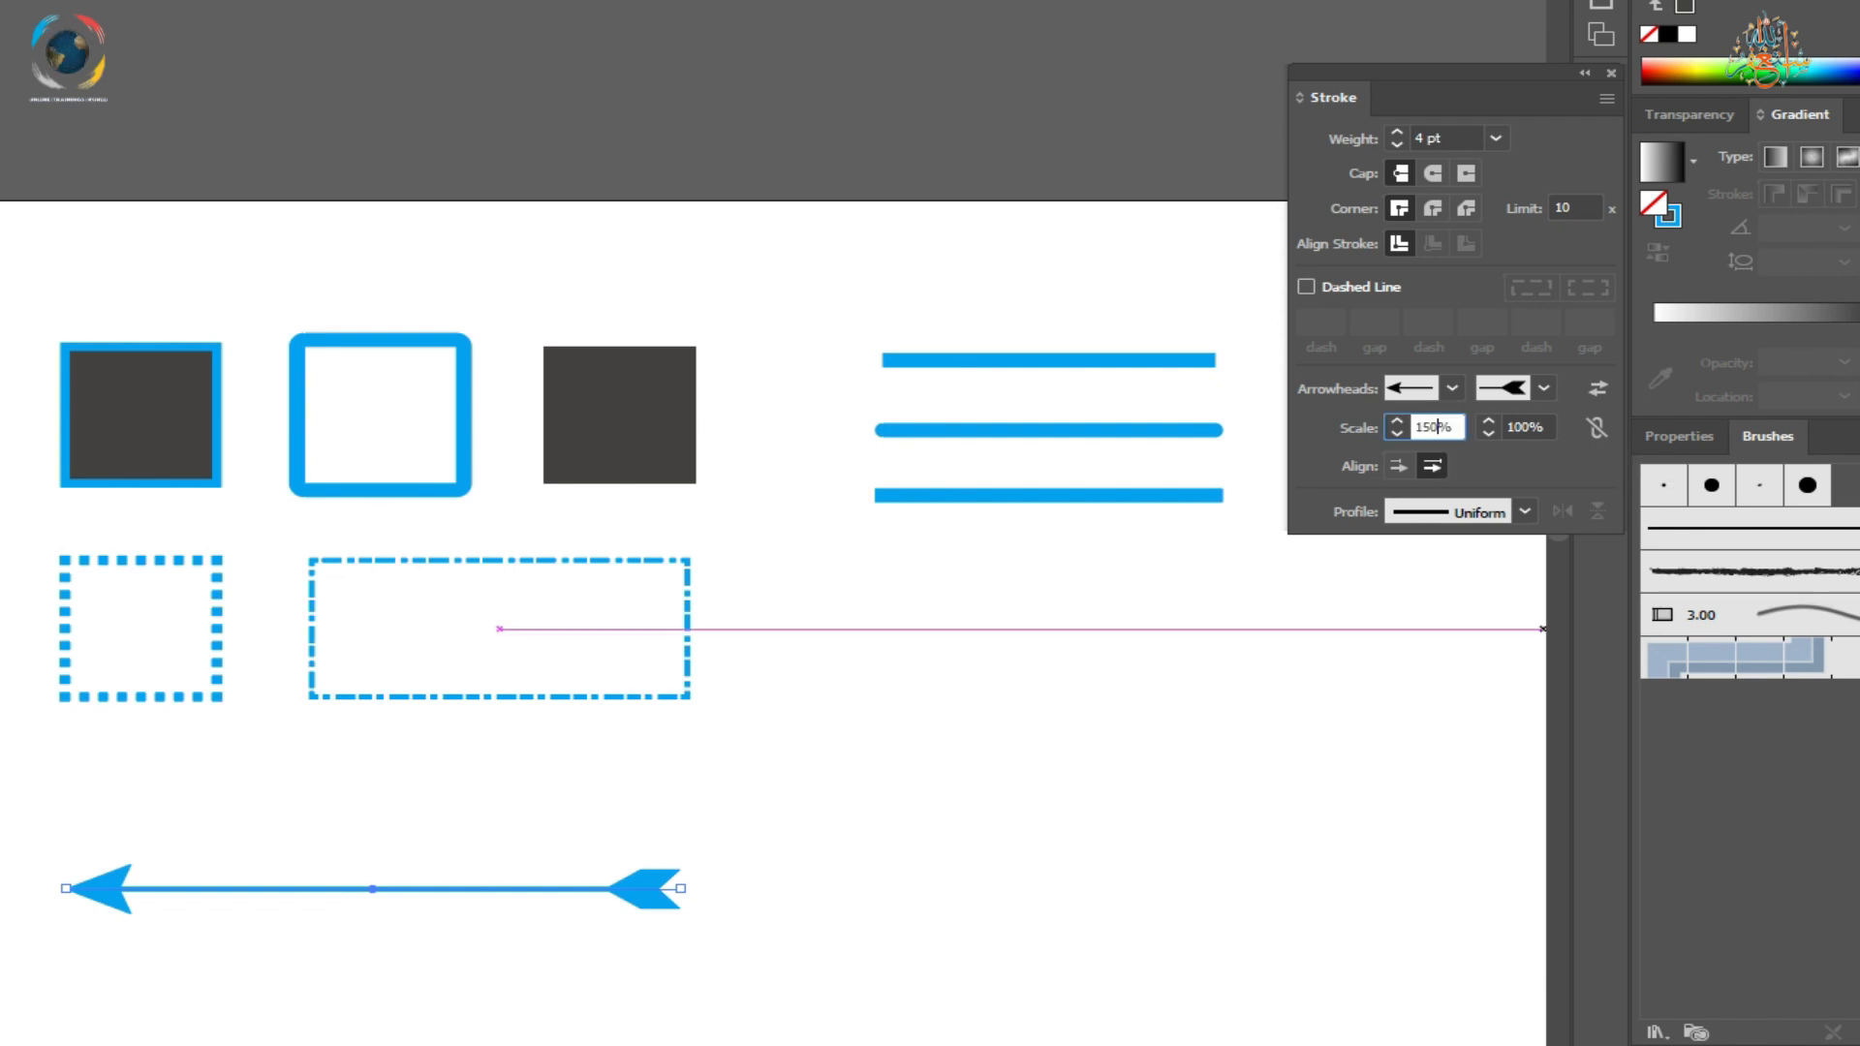
left_click(1512, 427)
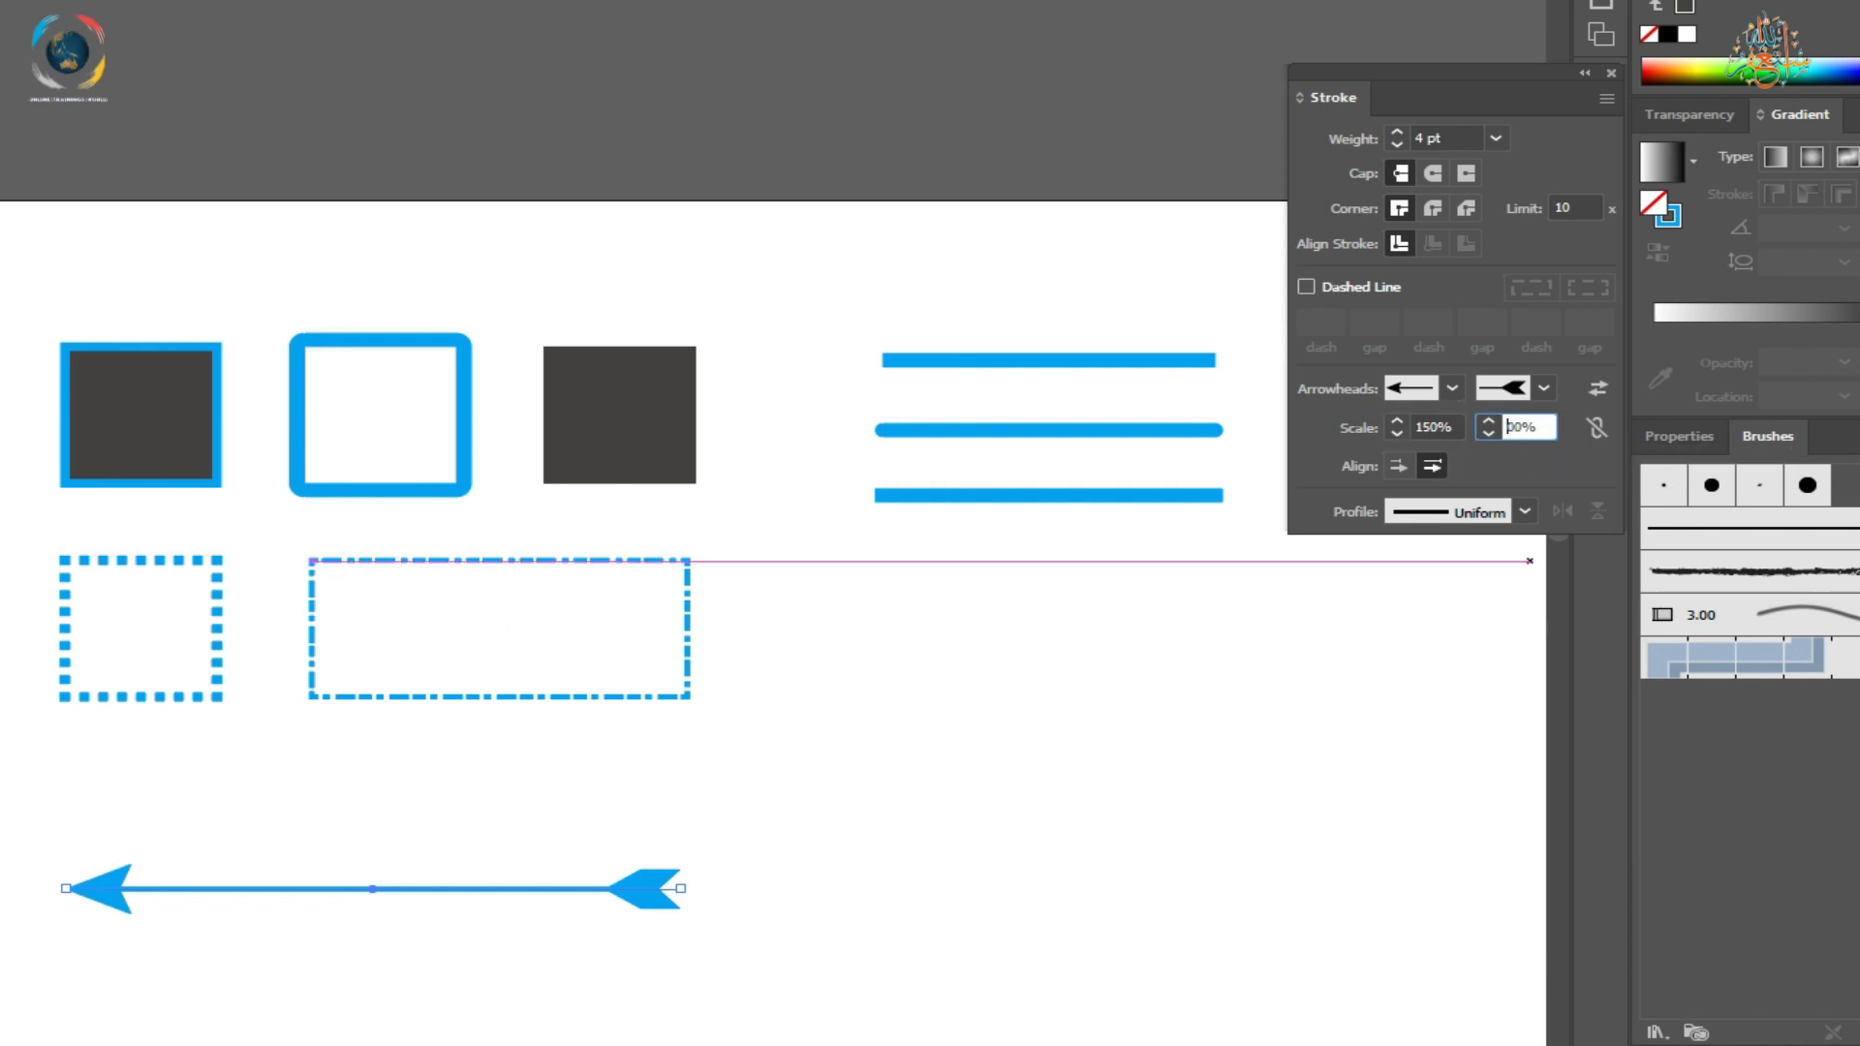
type("50")
key("Return")
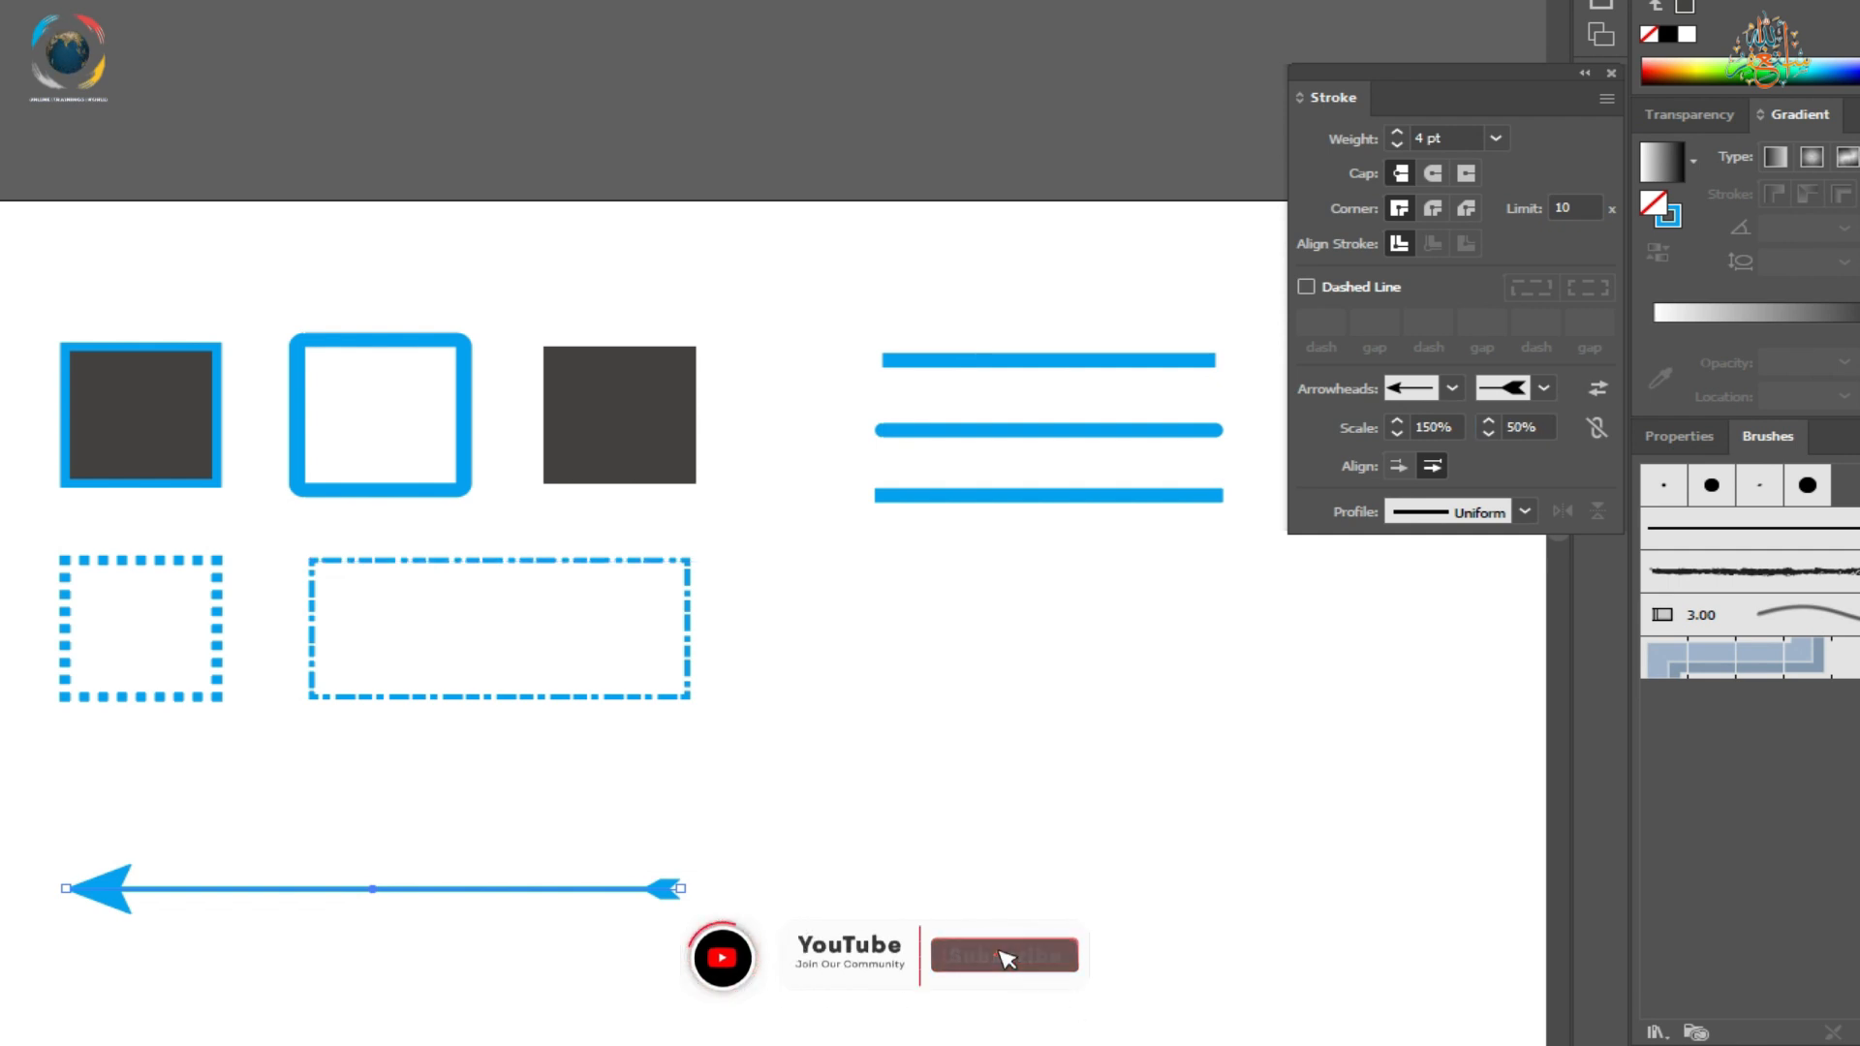
Compare the two arrowhead alignments and set the arrowheads to extend beyond the ends of the path.
left_click(1398, 466)
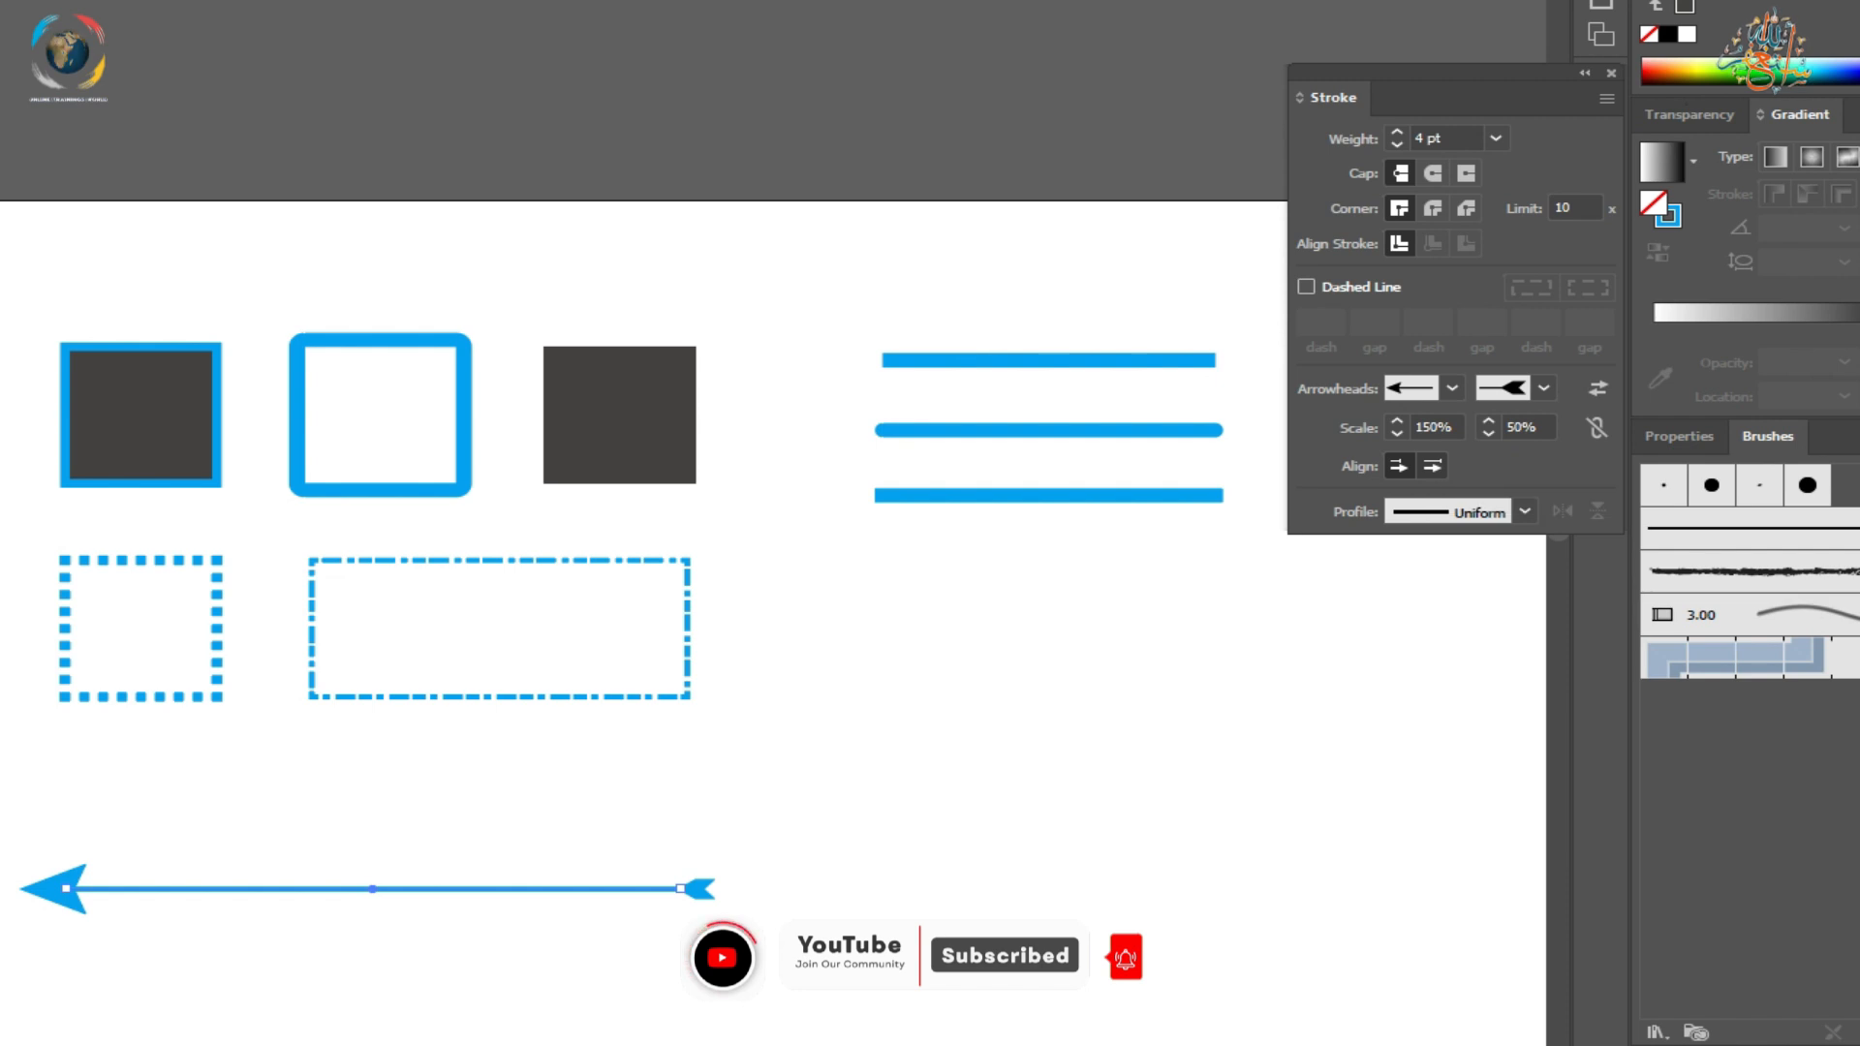
left_click(1431, 466)
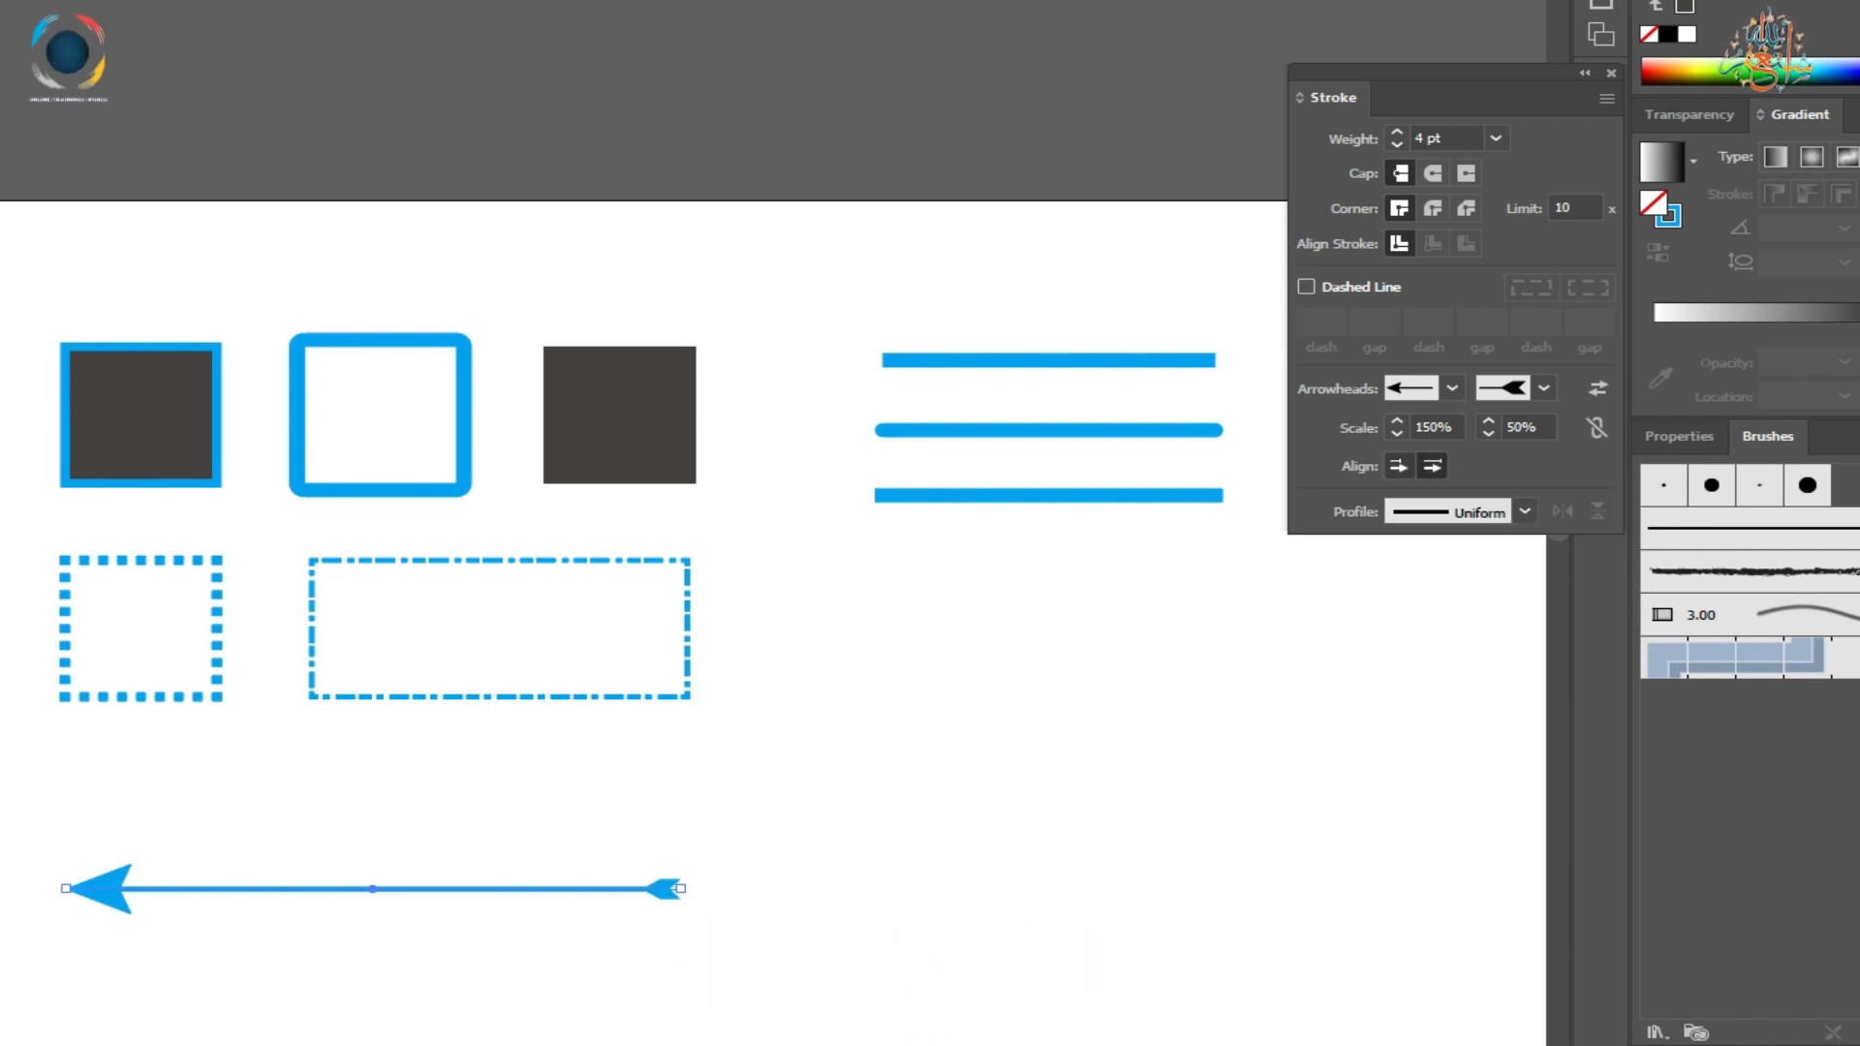
left_click(1398, 466)
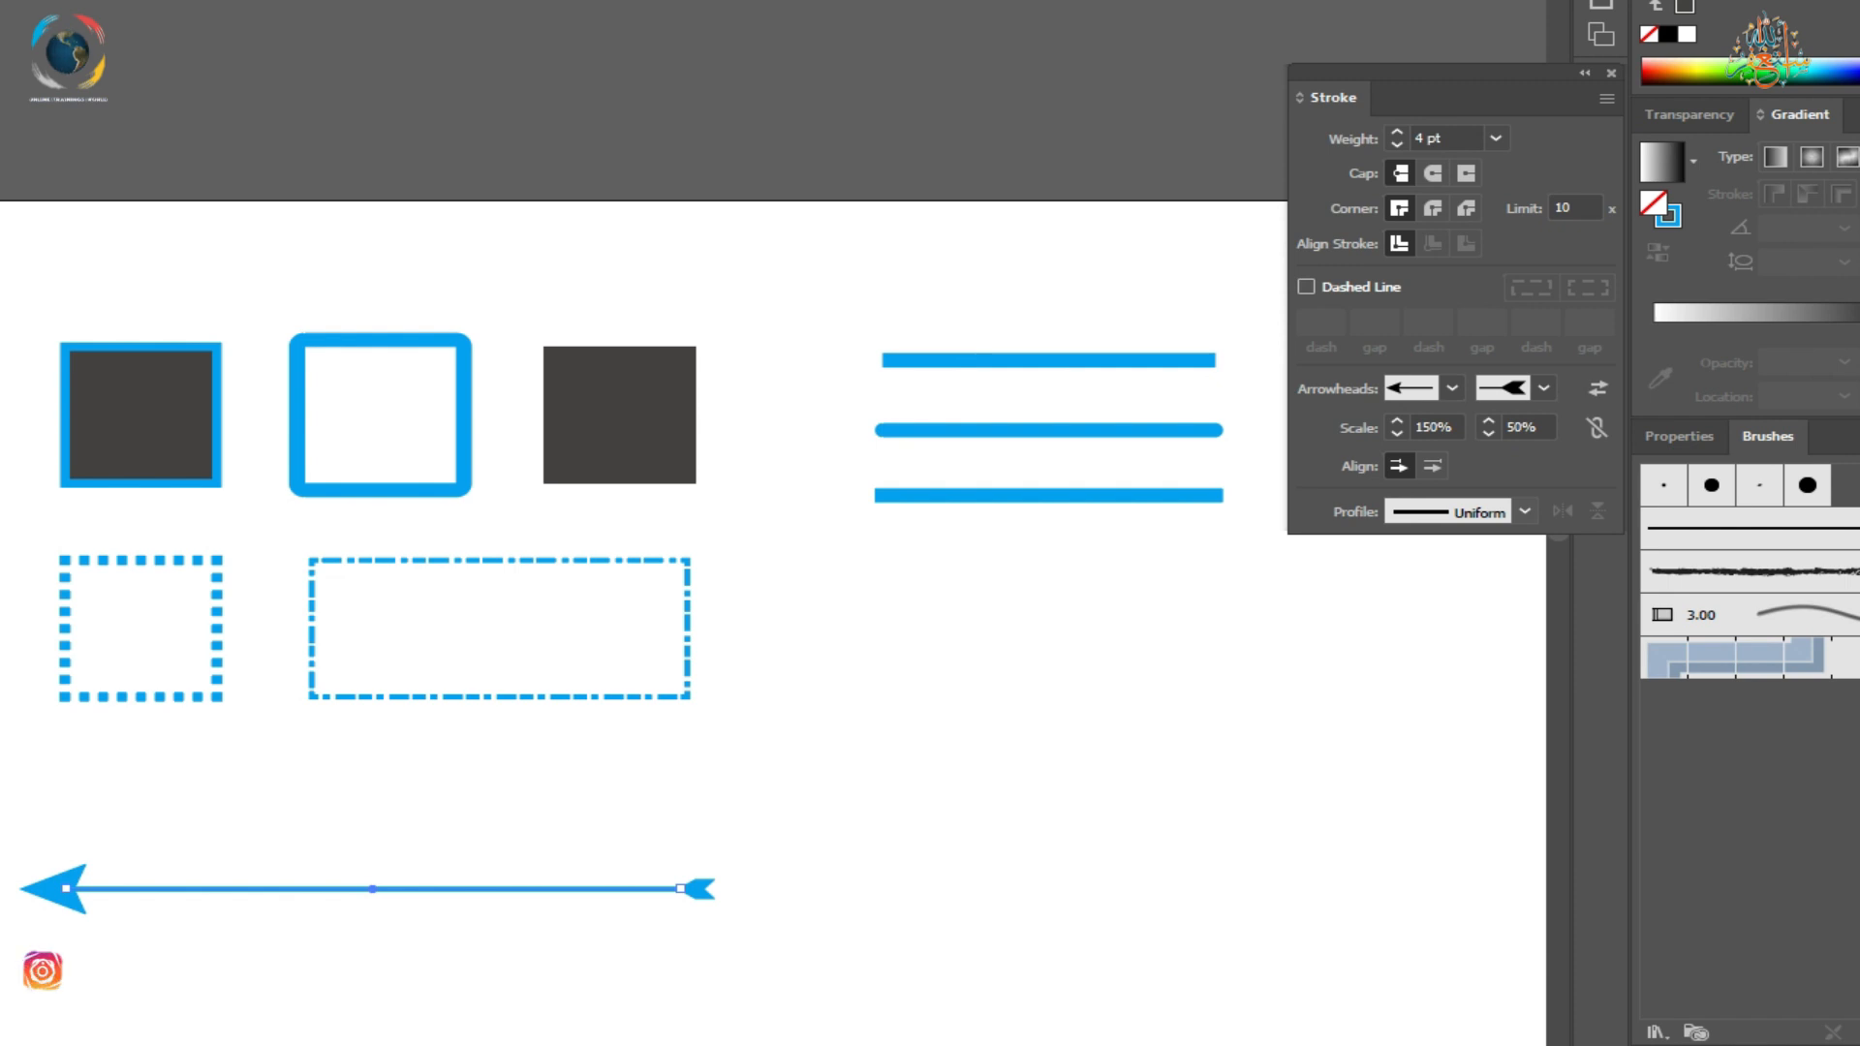
Apply Width Profile 1 to the arrow line and close the stroke settings.
left_click(1525, 512)
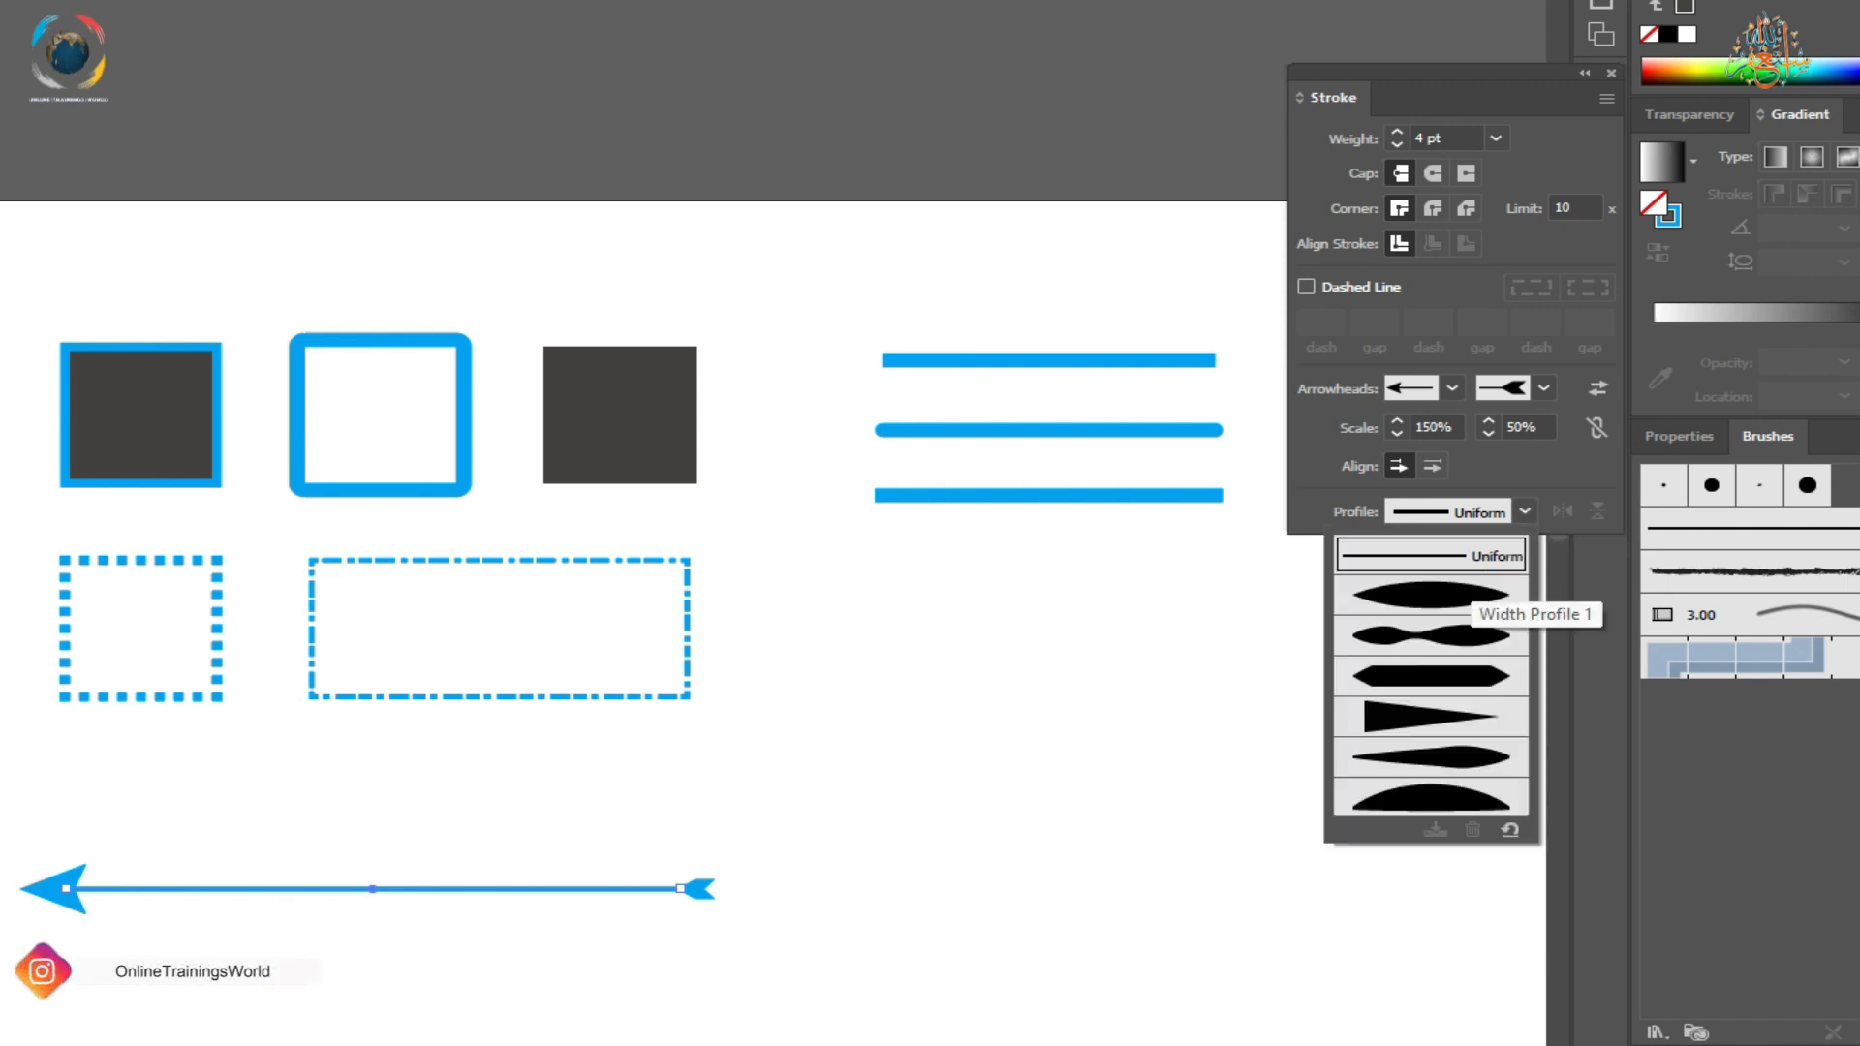
left_click(1432, 593)
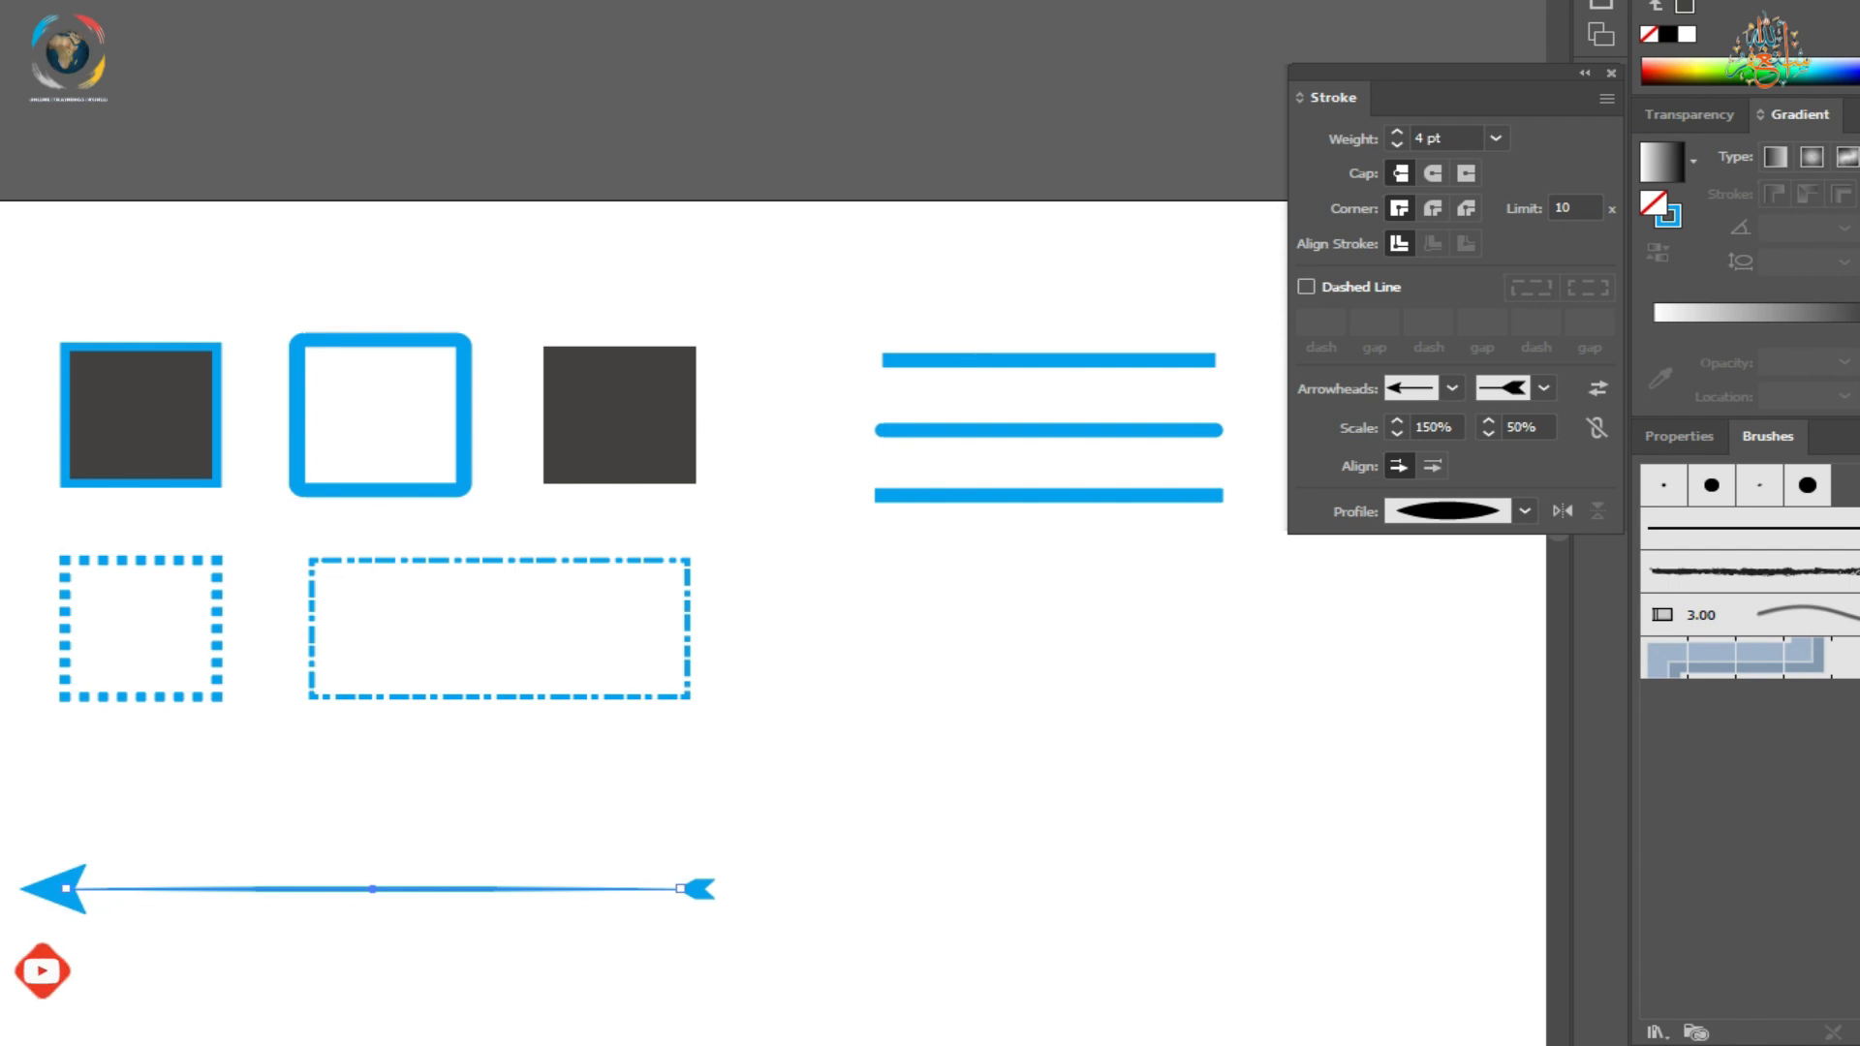
left_click(1611, 74)
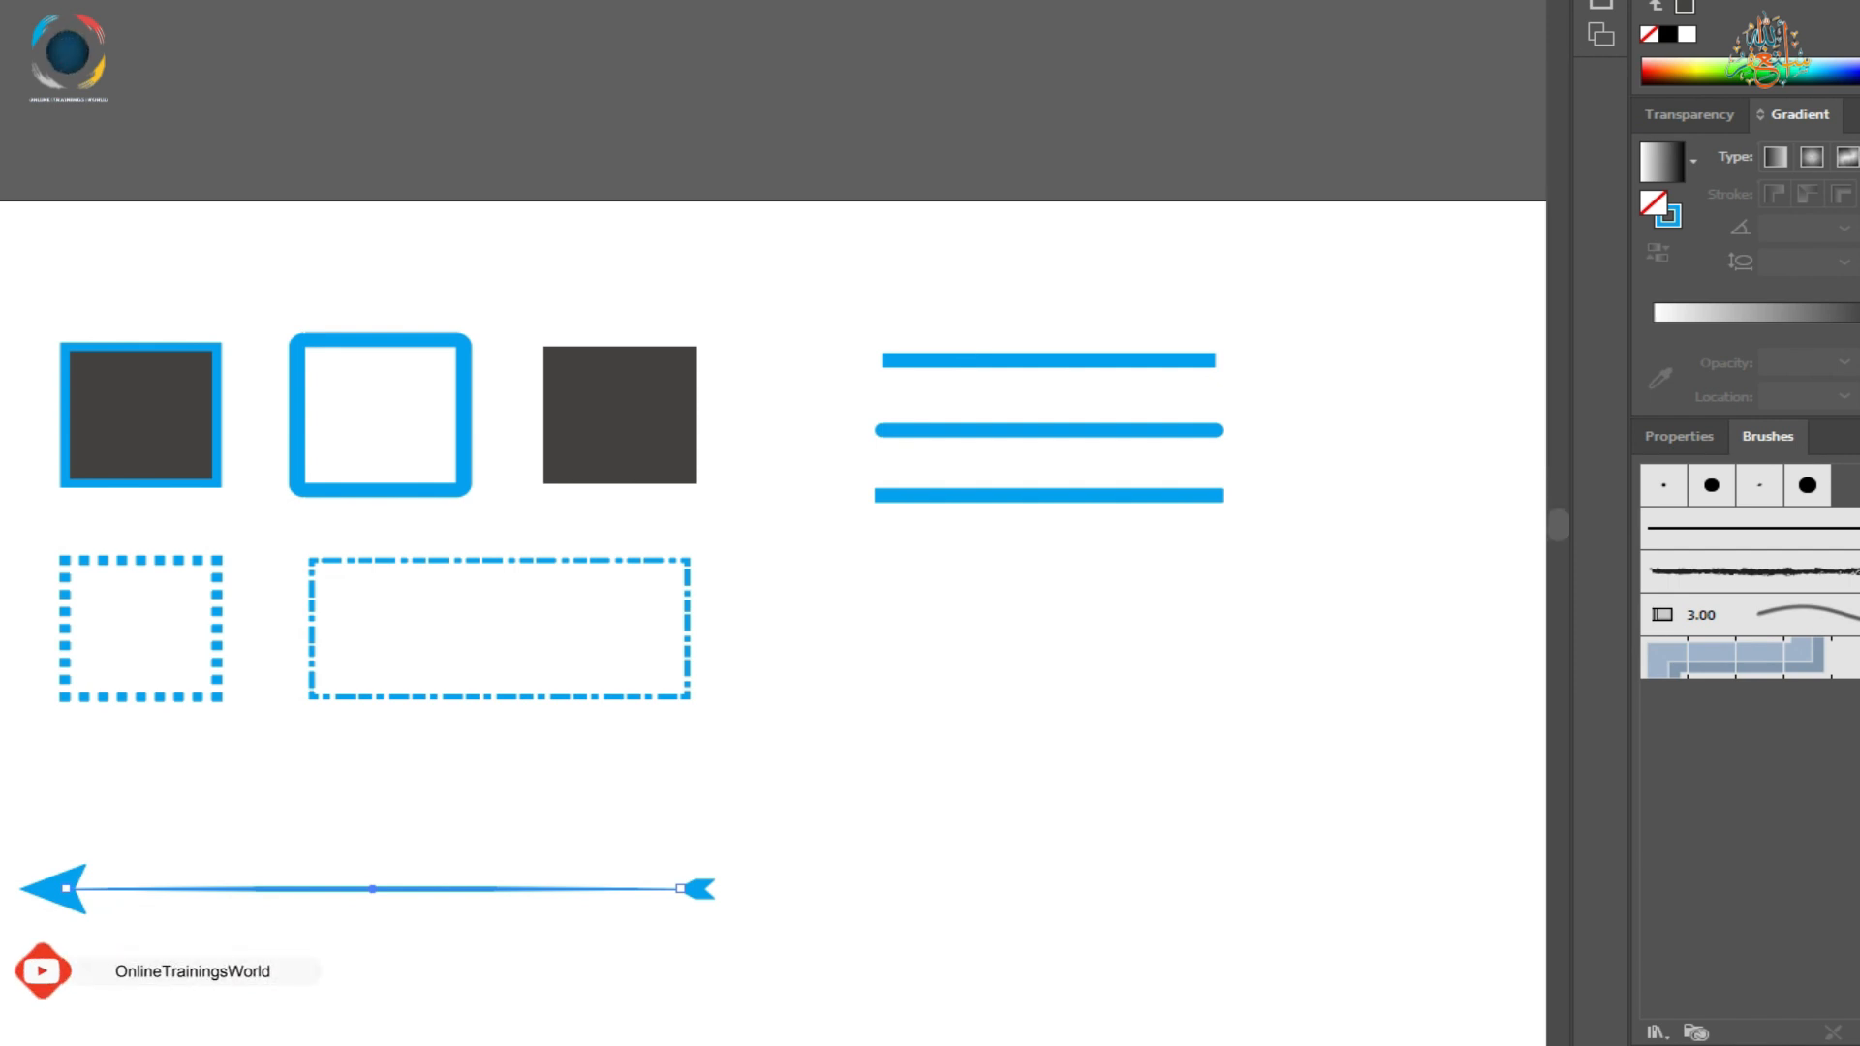